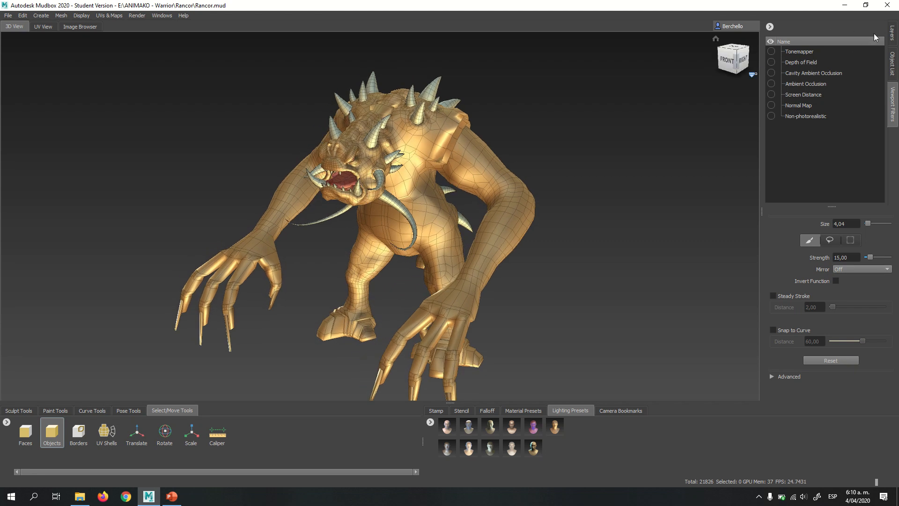
- Select the creature's body mesh, show its sculpt layers and add a new sculpt layer
click(892, 37)
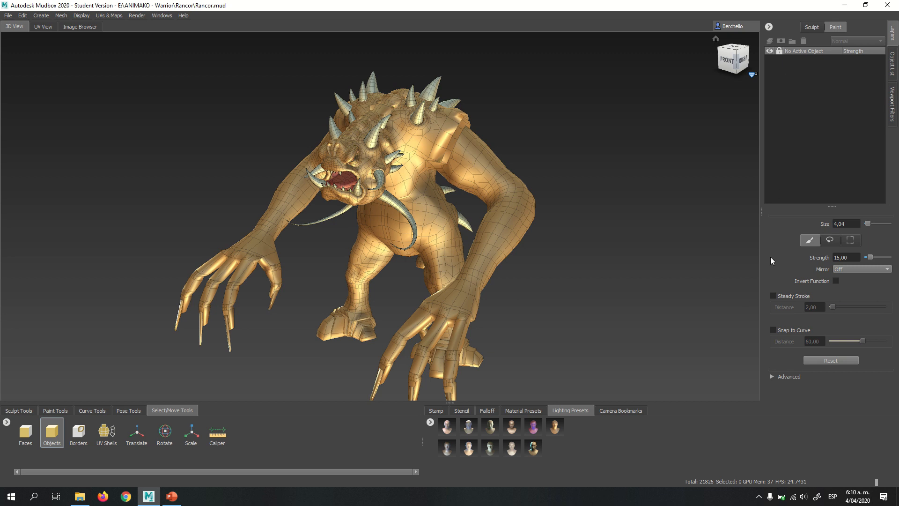
click(760, 498)
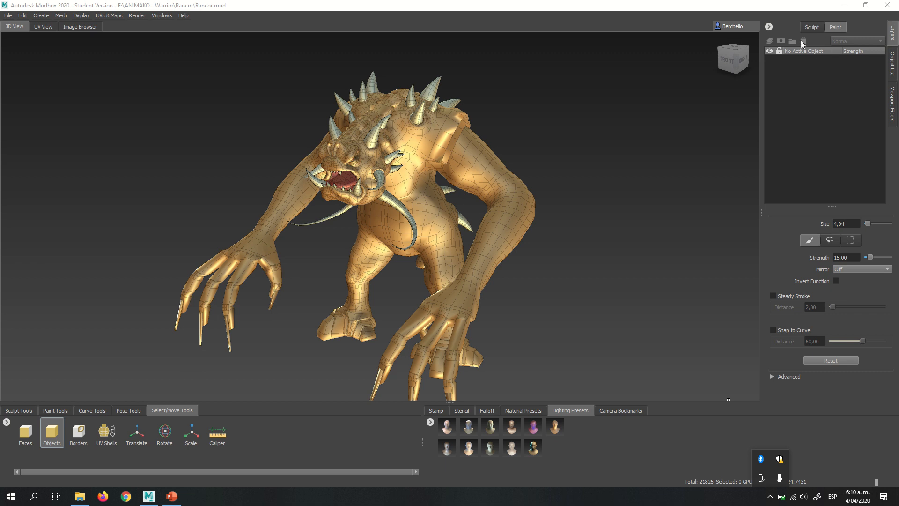
click(813, 27)
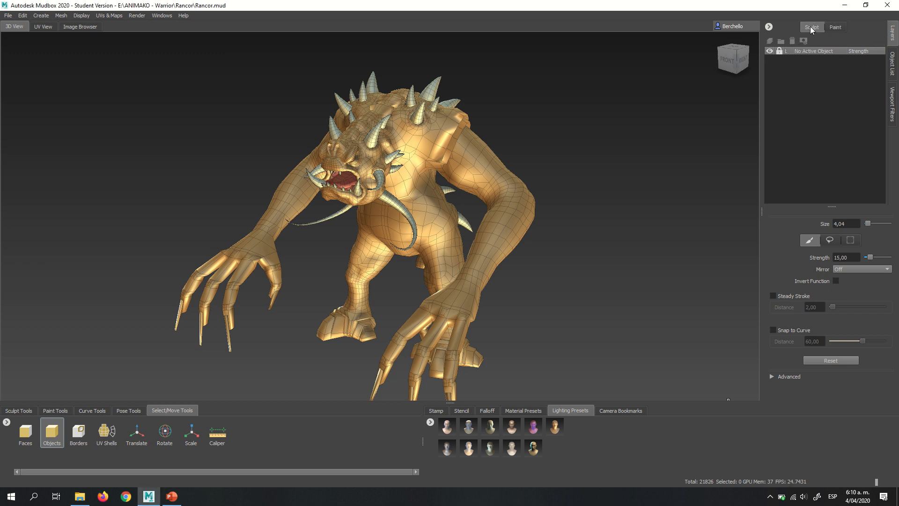
click(485, 155)
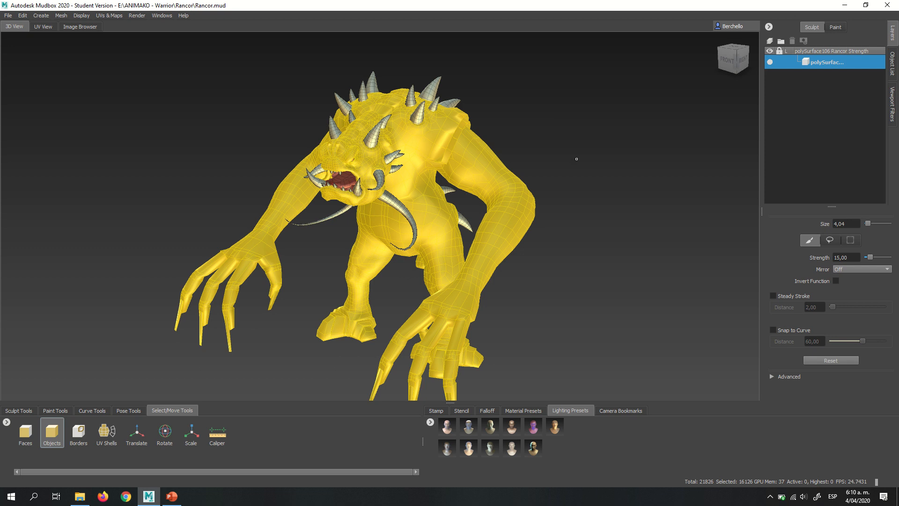
click(586, 154)
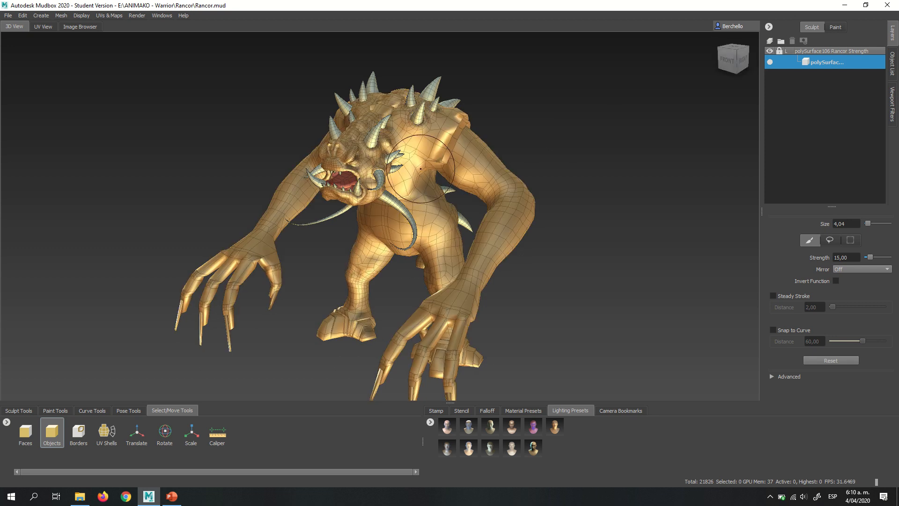
click(26, 410)
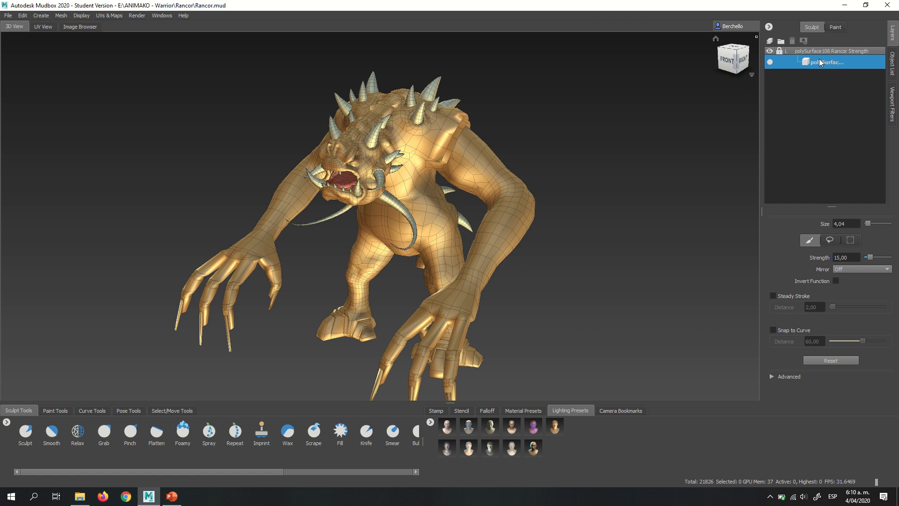
click(770, 41)
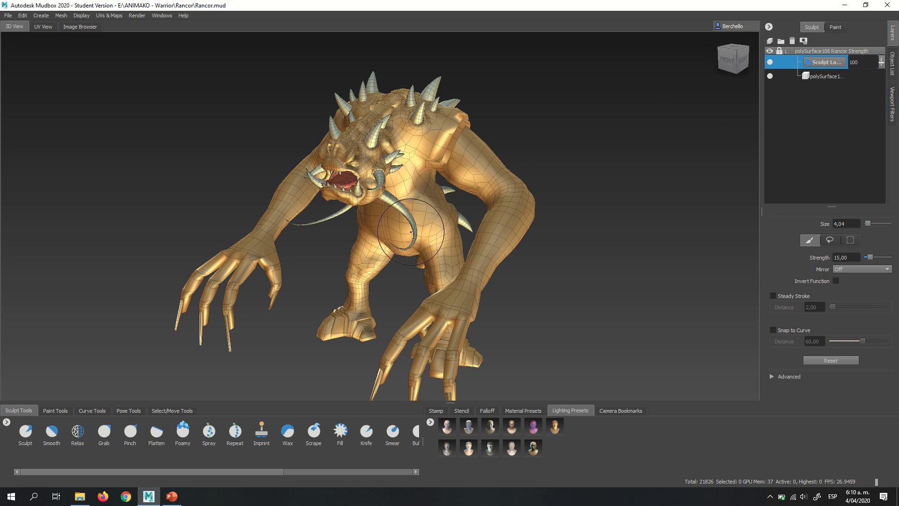
- Examine the creature's torso, arms and belly from the front and side, up close and from a distance
alt+drag(413, 230, 427, 201)
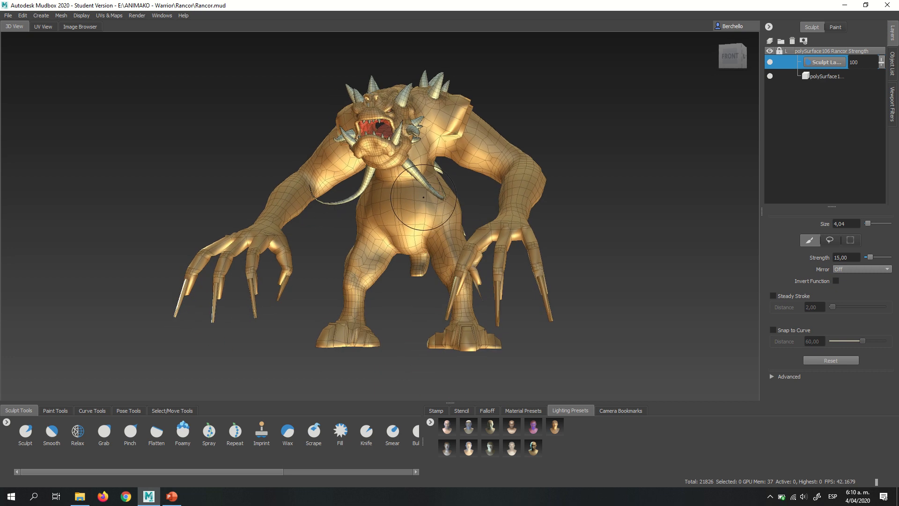
alt+right_drag(428, 202, 548, 215)
alt+drag(466, 201, 442, 217)
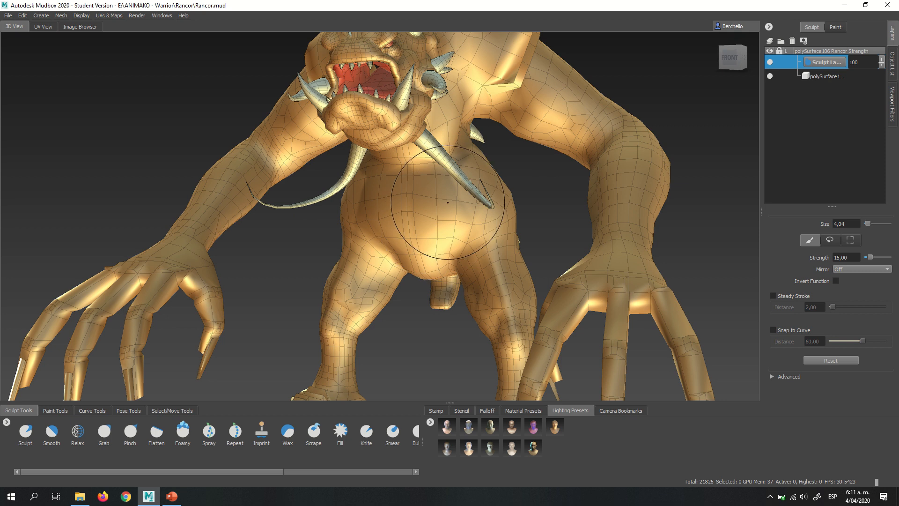
alt+right_drag(433, 212, 385, 146)
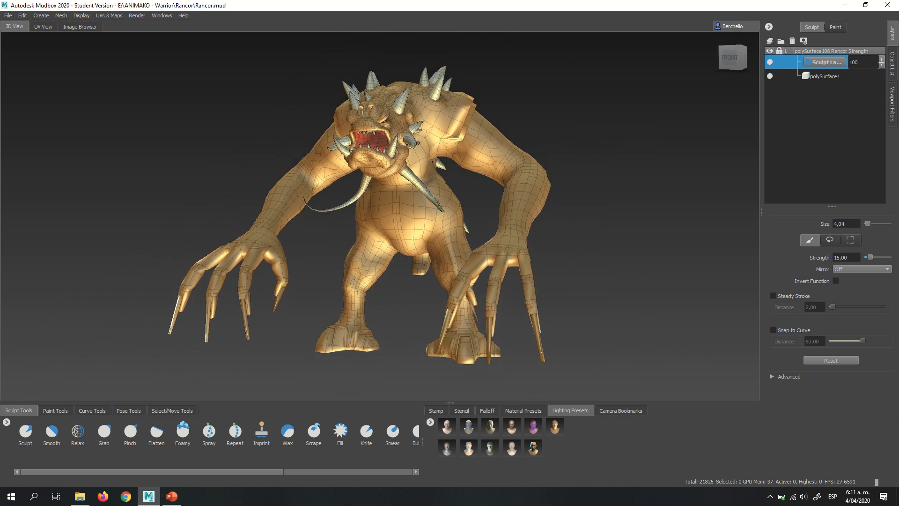
alt+drag(385, 146, 335, 181)
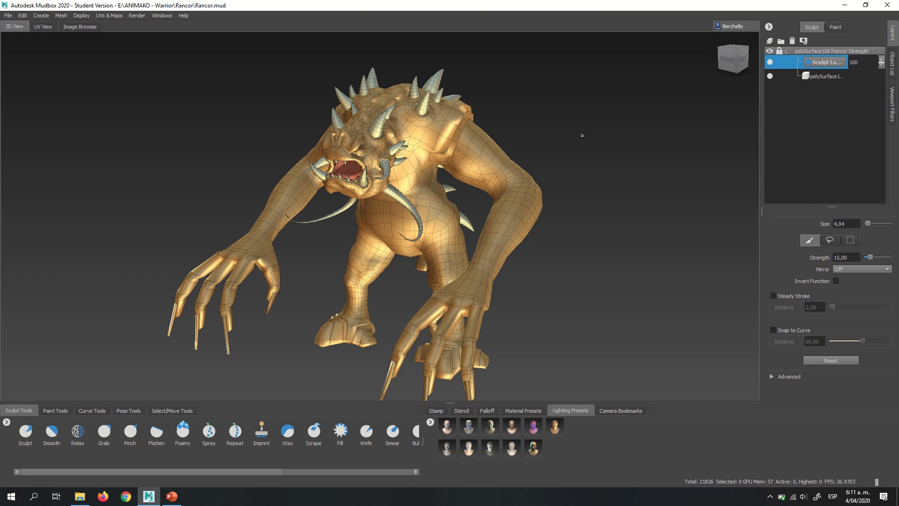
alt+right_drag(403, 202, 501, 202)
mouse_move(501, 201)
alt+mouse_down()
mouse_move(562, 157)
mouse_move(603, 149)
alt+mouse_up()
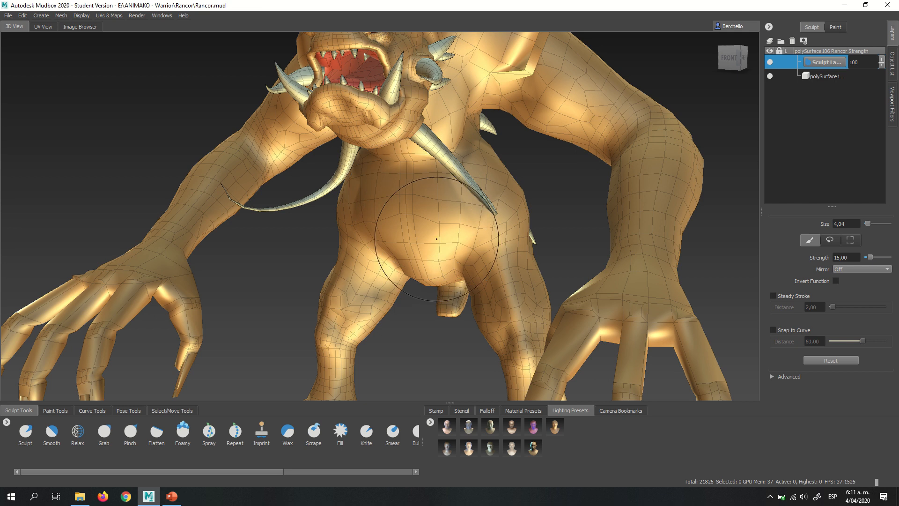
mouse_move(429, 211)
alt+mouse_down()
mouse_move(436, 227)
mouse_move(488, 218)
alt+mouse_up()
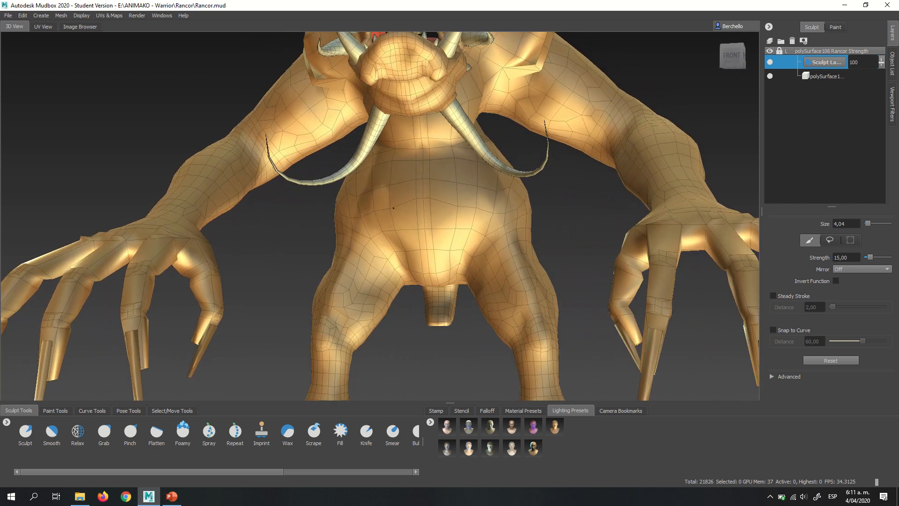
alt+right_drag(488, 217, 534, 208)
mouse_move(465, 198)
alt+mouse_down()
mouse_move(458, 201)
mouse_move(479, 198)
alt+mouse_up()
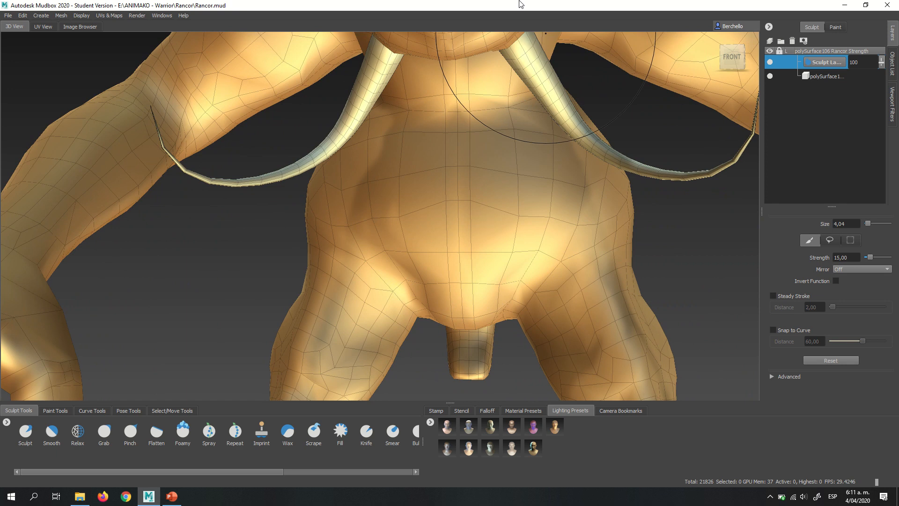
mouse_move(519, 2)
- Try a Relax brush stroke at strength 100 with X mirroring on the belly, and undo it
click(77, 436)
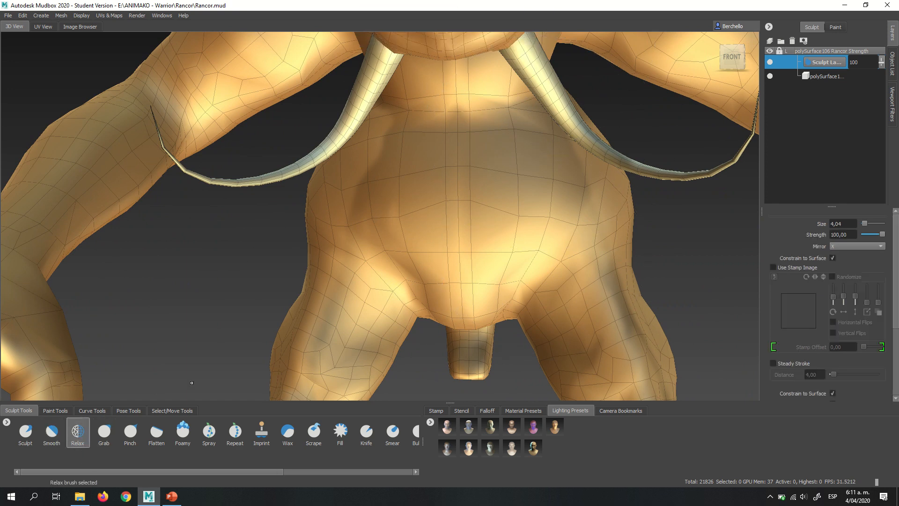
click(843, 246)
click(847, 248)
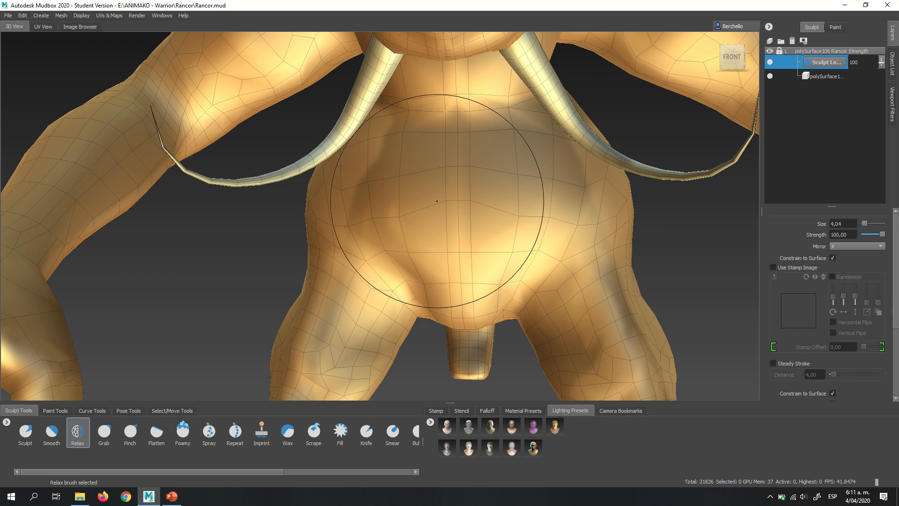
drag(478, 202, 456, 202)
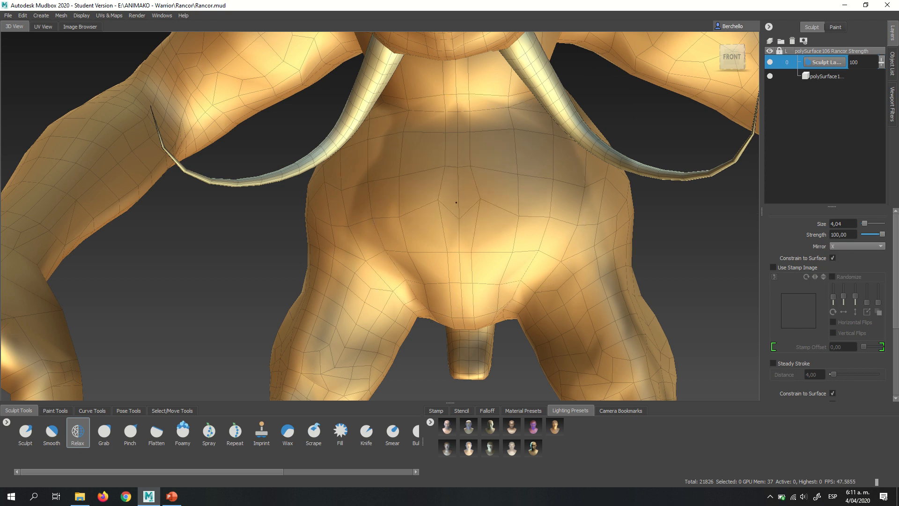
key(ctrl+z)
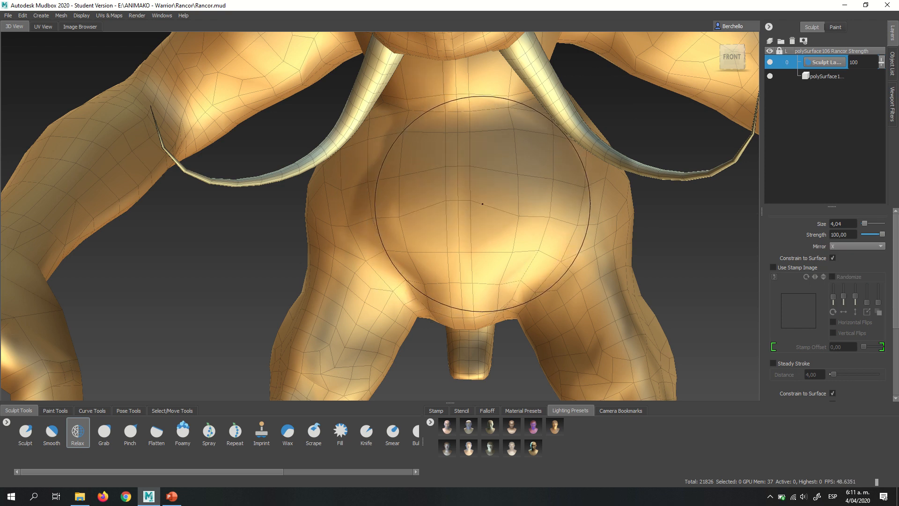
- Reduce the Relax brush to size 1.89 and strength 2.89
key(m)
mouse_move(493, 204)
mouse_down()
mouse_move(409, 204)
mouse_move(436, 204)
mouse_up()
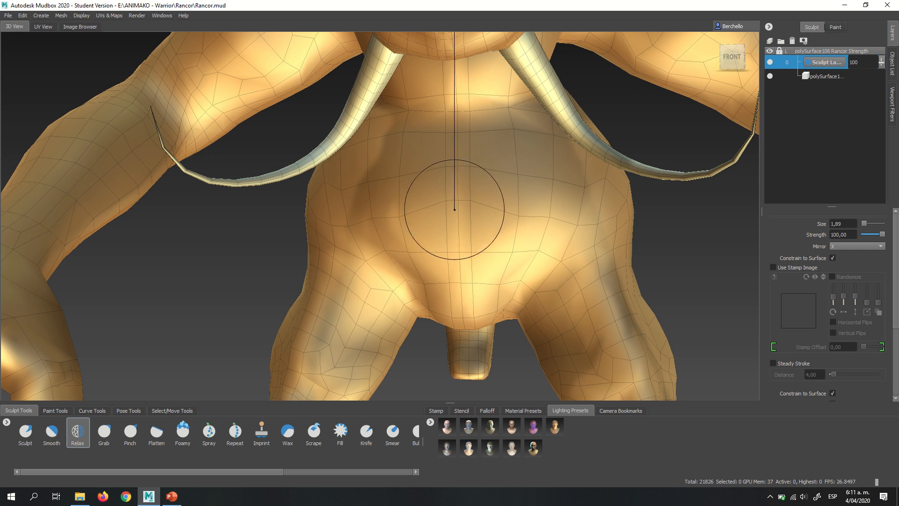
drag(454, 210, 476, 200)
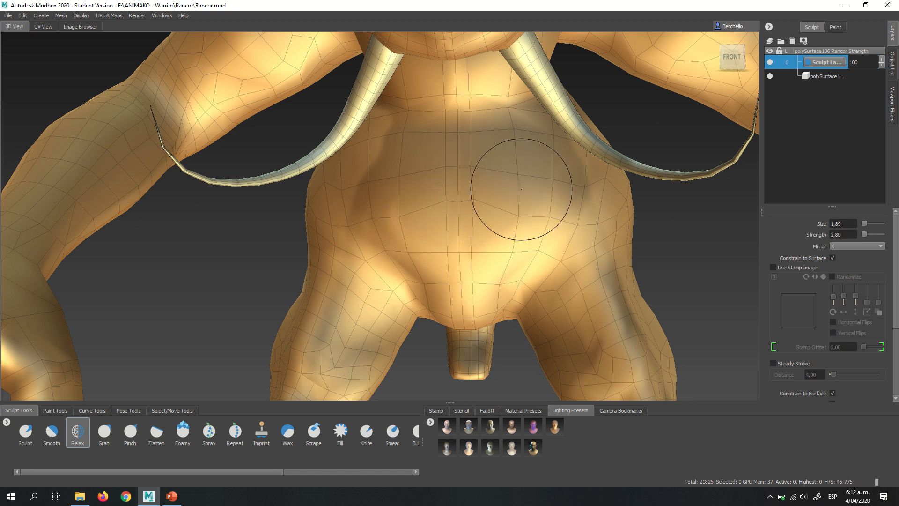
- Try relaxing the belly mesh at strength 4.23 with X mirroring, and undo back to before the sculpt layer was added
drag(495, 197, 495, 121)
mouse_move(495, 197)
mouse_down()
mouse_move(472, 202)
mouse_move(501, 197)
mouse_up()
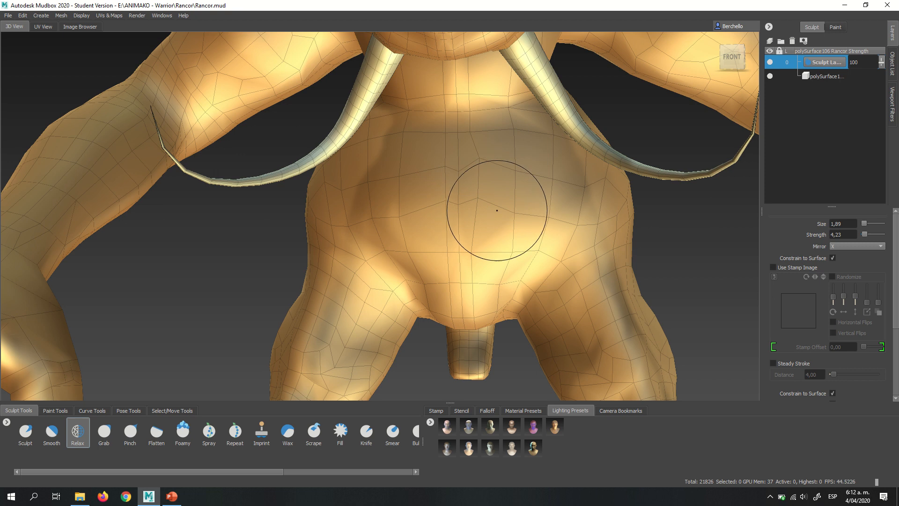
alt+drag(486, 215, 512, 201)
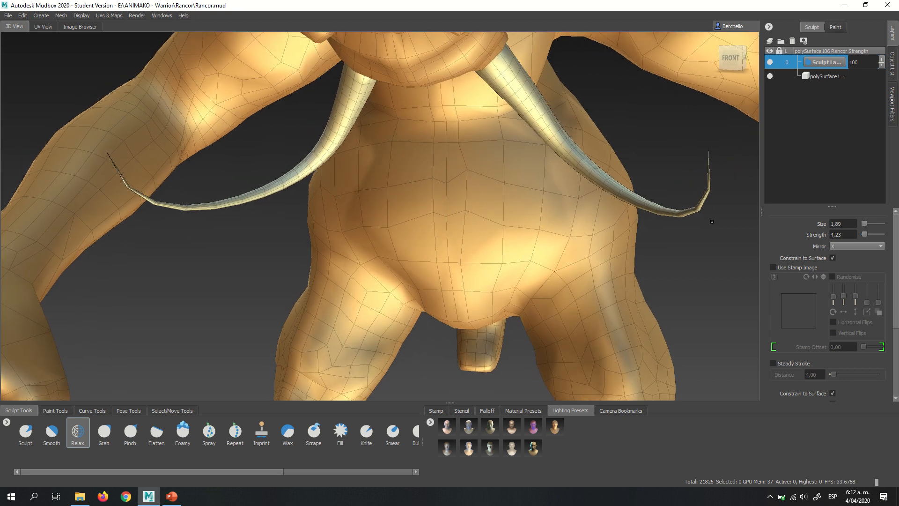
click(832, 247)
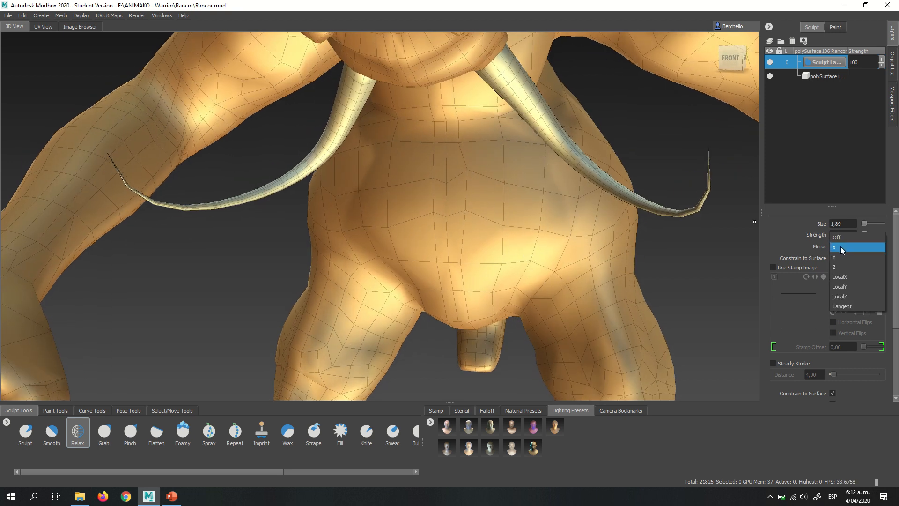
click(841, 246)
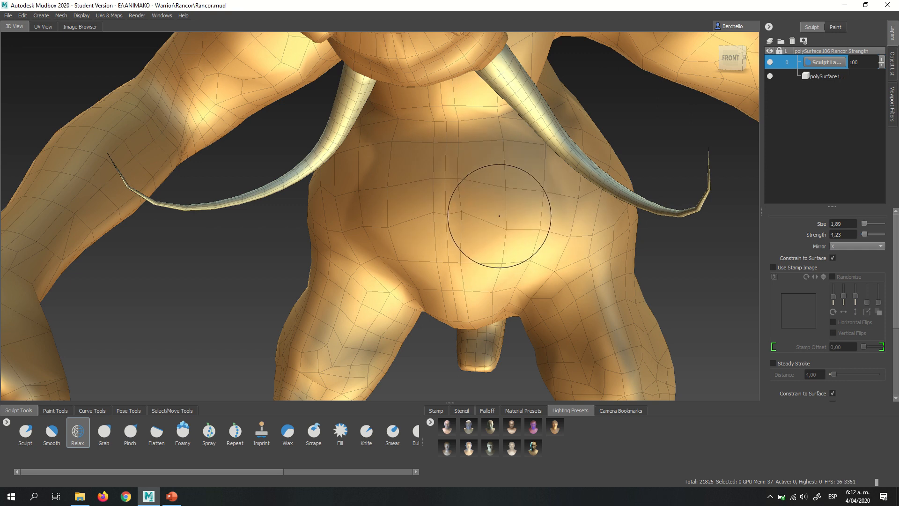
key(ctrl+z)
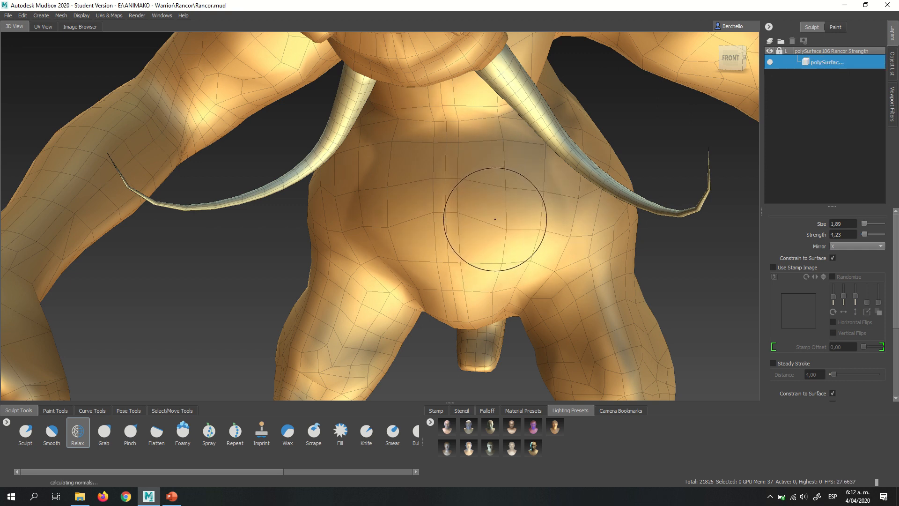
- Add a new sculpt layer to the body mesh again and switch to the Smooth brush for the belly
click(769, 42)
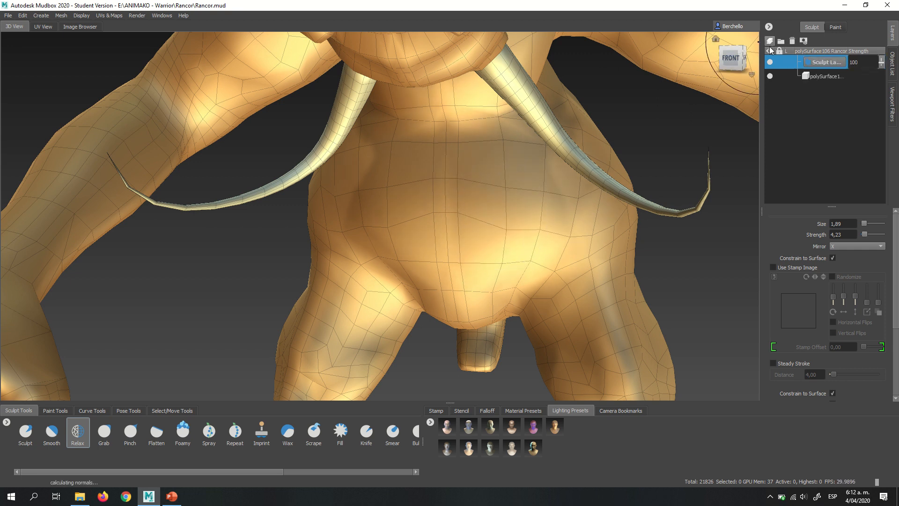
click(52, 431)
scroll(443, 208, down, 5)
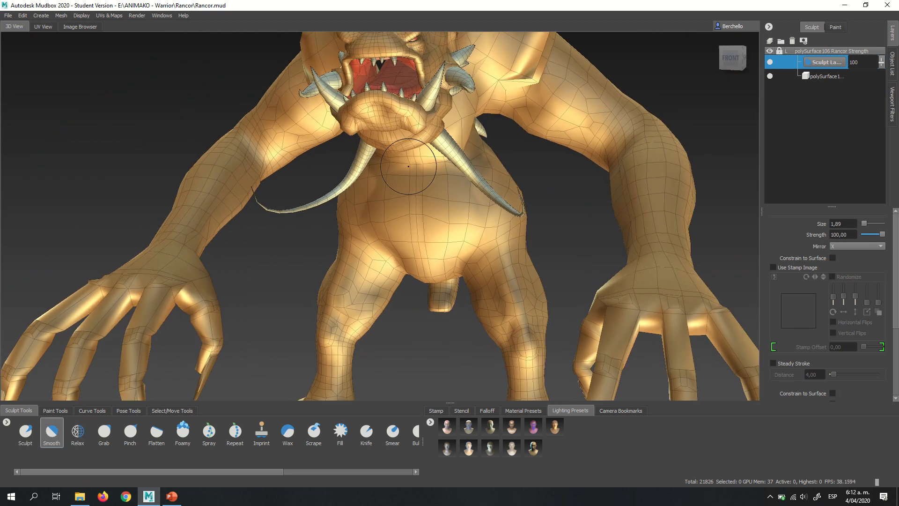
scroll(440, 186, up, 5)
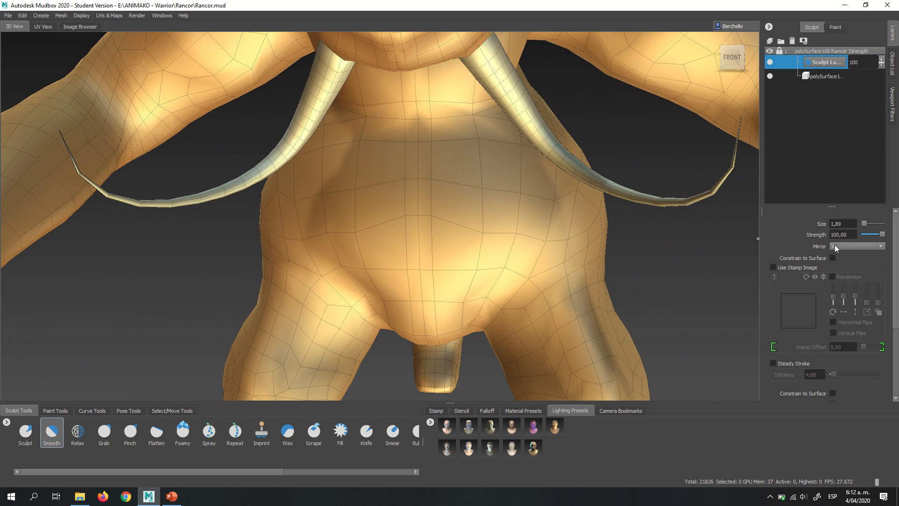
- Compare the mirror planes available for the Smooth brush and choose X
click(843, 246)
scroll(662, 251, down, 5)
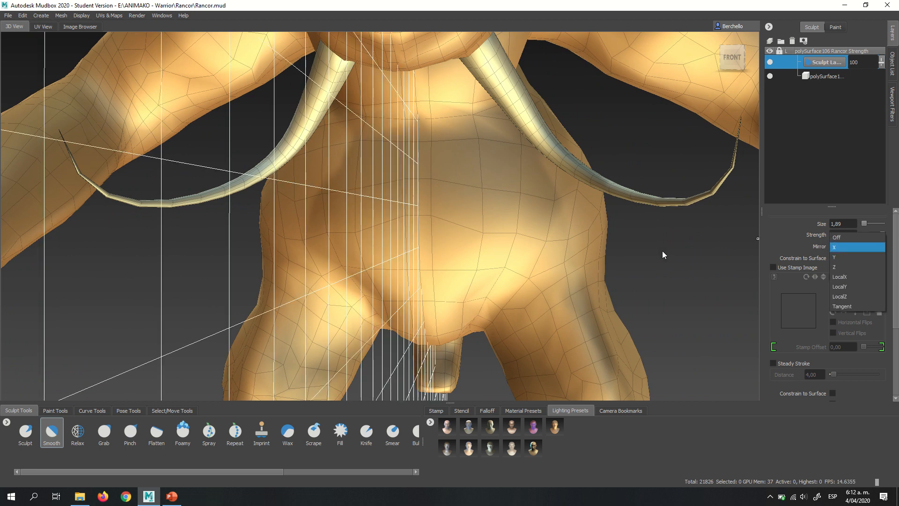
click(851, 245)
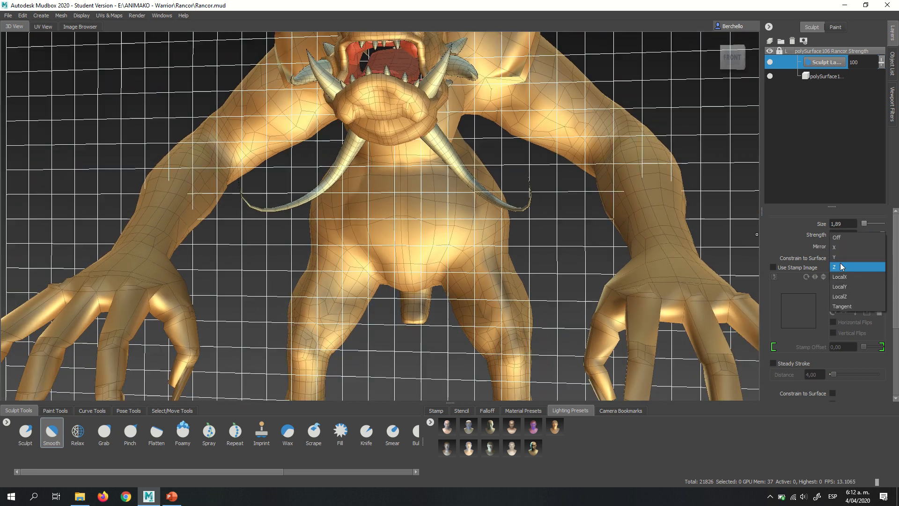
click(847, 248)
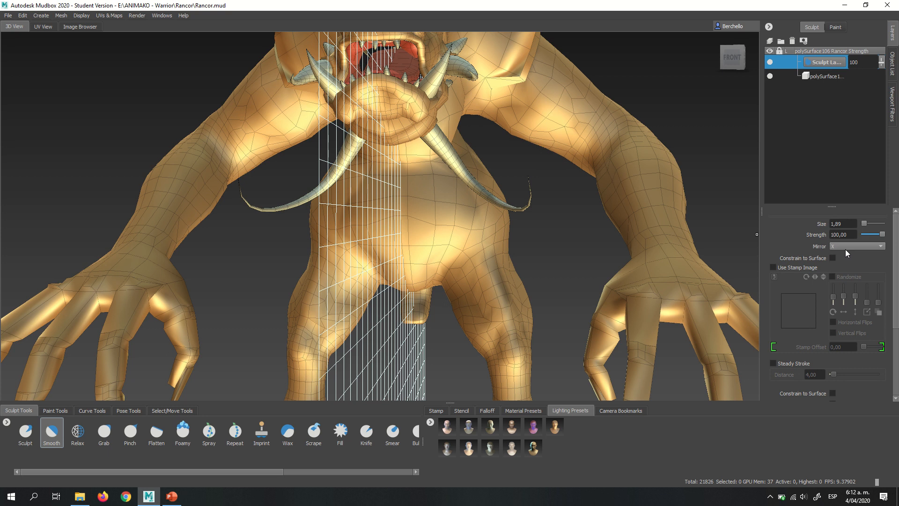
scroll(422, 225, up, 10)
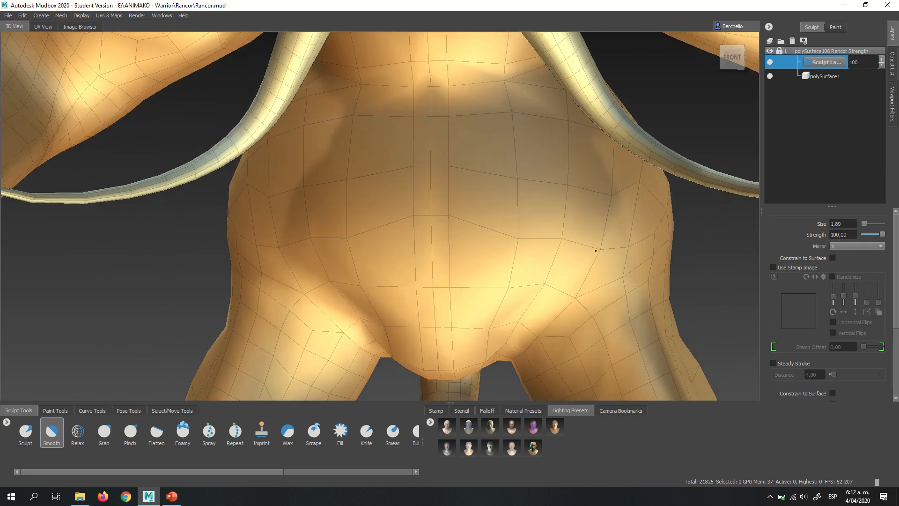
- Smooth the front and sides of the belly with X-mirrored strokes at size 1.89 and strength 100
mouse_move(535, 249)
mouse_down()
mouse_move(548, 226)
mouse_move(534, 239)
mouse_move(540, 223)
mouse_move(536, 230)
mouse_up()
alt+drag(446, 228, 464, 227)
drag(360, 240, 371, 229)
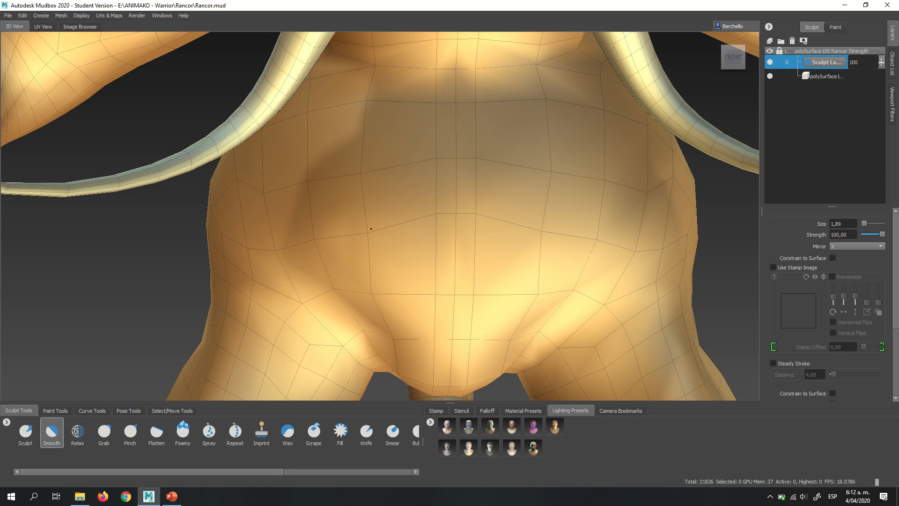
alt+right_drag(372, 232, 345, 207)
alt+drag(489, 204, 465, 201)
alt+right_drag(393, 175, 476, 203)
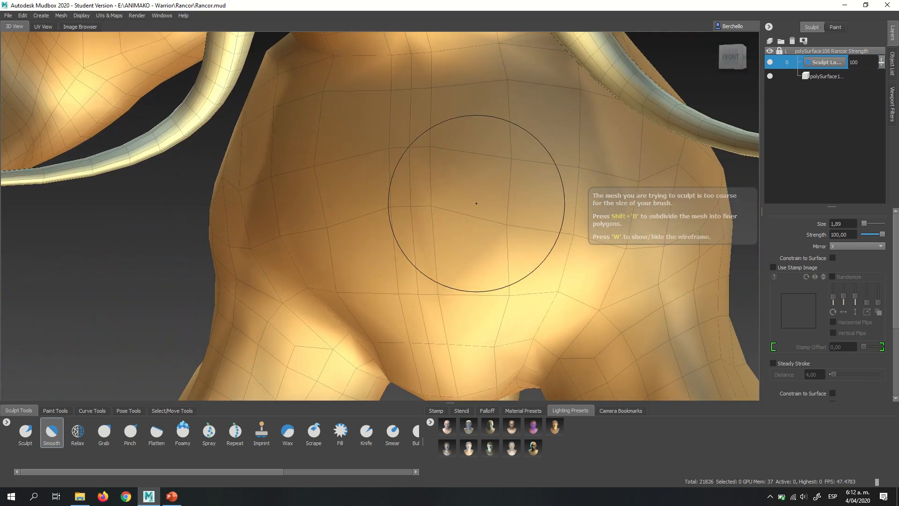
- Switch to the Grab brush with X mirroring, try pulling the belly's centre edges at size 1.89 and strength 100, and undo the last pull
click(104, 433)
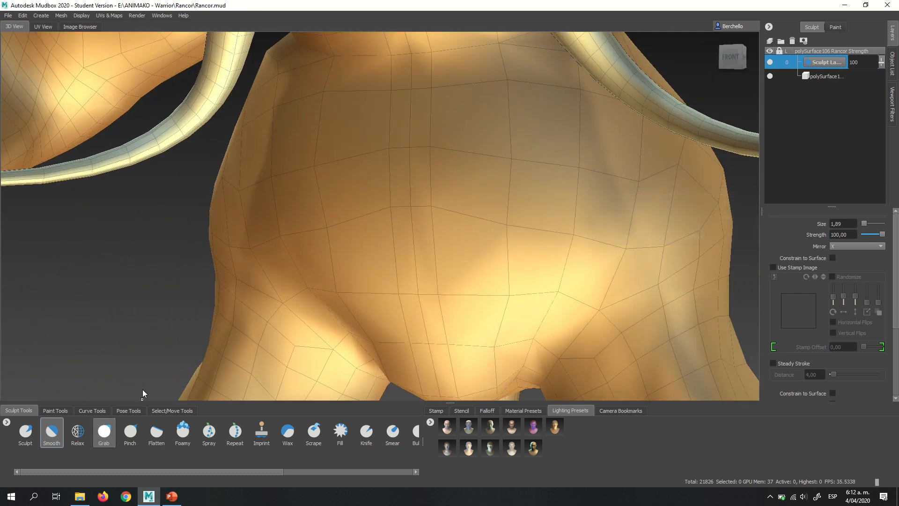
click(839, 245)
click(840, 257)
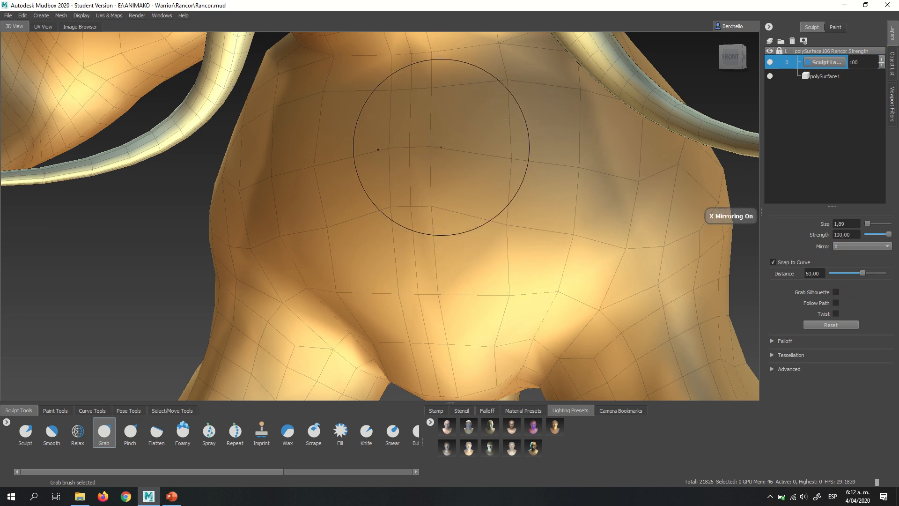
drag(441, 148, 505, 154)
alt+drag(451, 171, 477, 181)
key(ctrl+z)
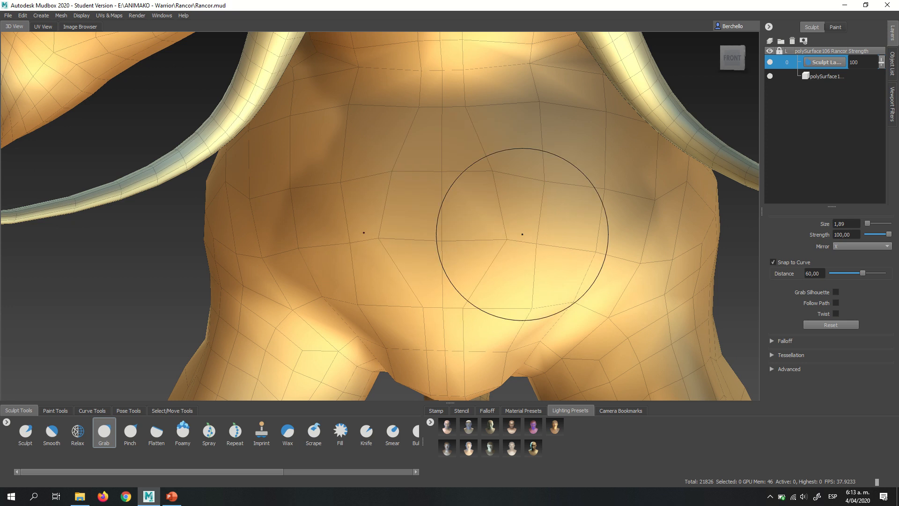
- Adjust the edge flow on the middle and lower belly with X-mirrored Grab strokes at size 1.89 and strength 100
mouse_move(473, 235)
mouse_down()
mouse_move(503, 235)
mouse_move(468, 256)
mouse_up()
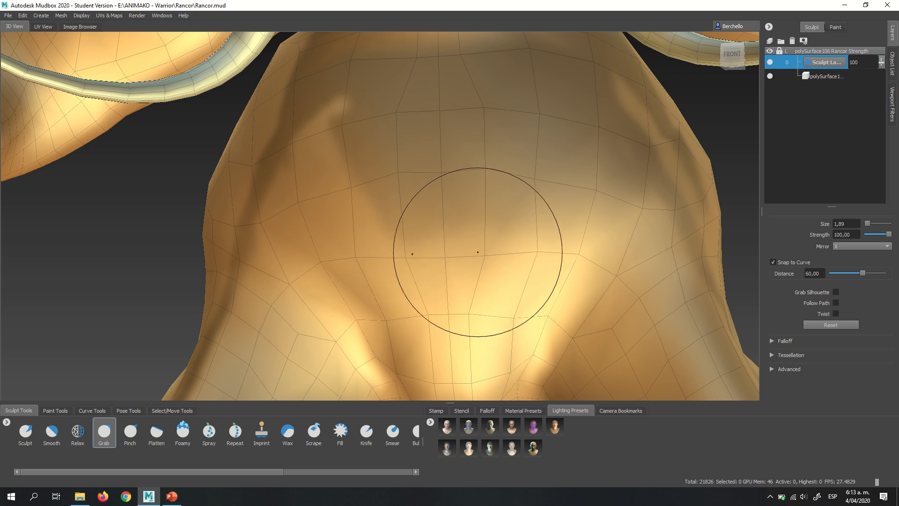
mouse_move(478, 264)
alt+mouse_down()
mouse_move(482, 243)
mouse_move(478, 264)
mouse_move(501, 271)
mouse_move(496, 282)
alt+mouse_up()
alt+right_drag(539, 266, 435, 187)
alt+drag(534, 219, 443, 255)
alt+right_drag(443, 255, 471, 211)
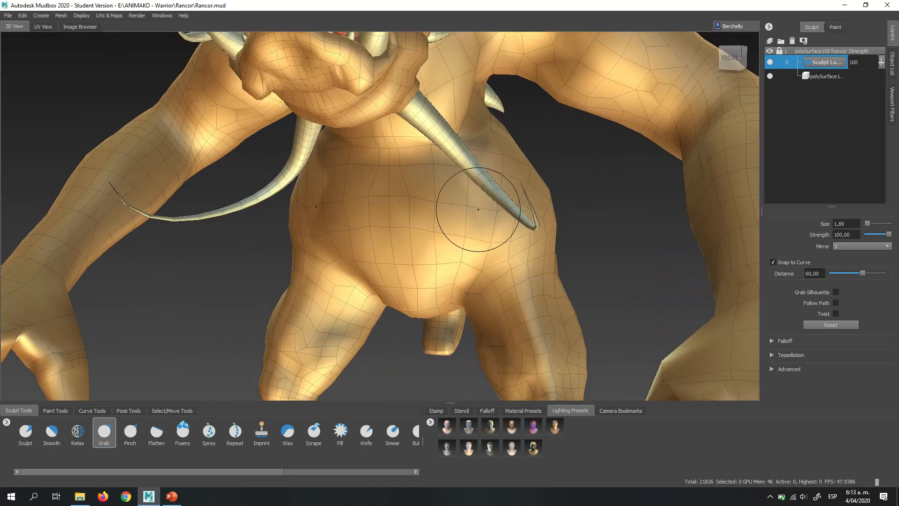
alt+drag(472, 210, 513, 287)
alt+right_drag(520, 225, 432, 181)
alt+middle_drag(463, 253, 494, 132)
alt+drag(475, 209, 511, 208)
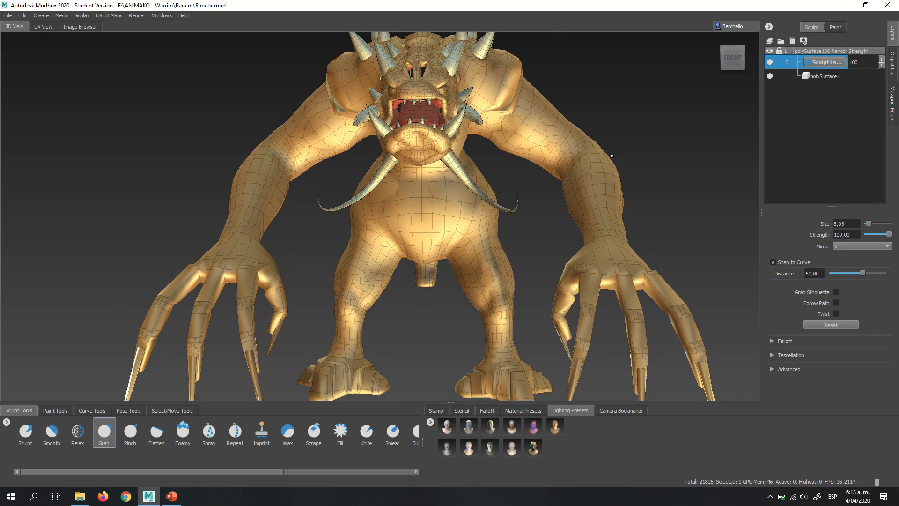
- Try pulling the creature's arms with X-mirrored Grab strokes at size 8.05 and strength 100, and undo the last pull
alt+drag(578, 141, 580, 155)
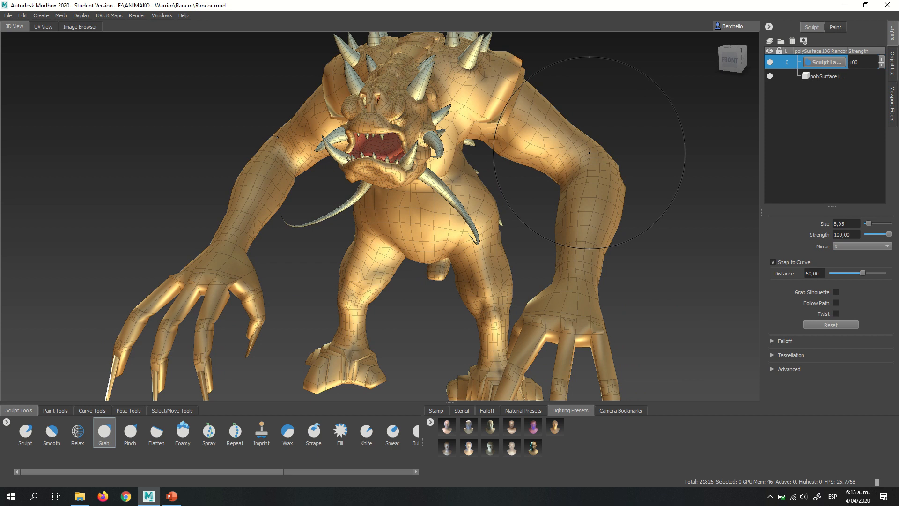
mouse_move(589, 153)
mouse_down()
mouse_move(585, 184)
mouse_move(583, 173)
mouse_up()
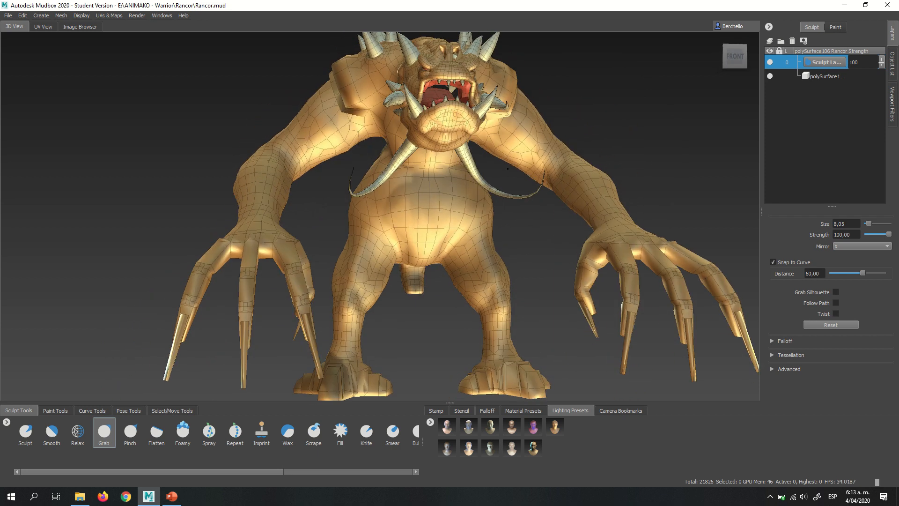
mouse_move(508, 168)
alt+mouse_down()
mouse_move(410, 195)
mouse_move(355, 242)
mouse_move(371, 233)
mouse_move(379, 240)
mouse_move(382, 227)
mouse_move(581, 179)
mouse_move(600, 186)
mouse_move(391, 176)
mouse_move(383, 242)
mouse_move(380, 235)
mouse_move(512, 227)
alt+mouse_up()
key(ctrl+z)
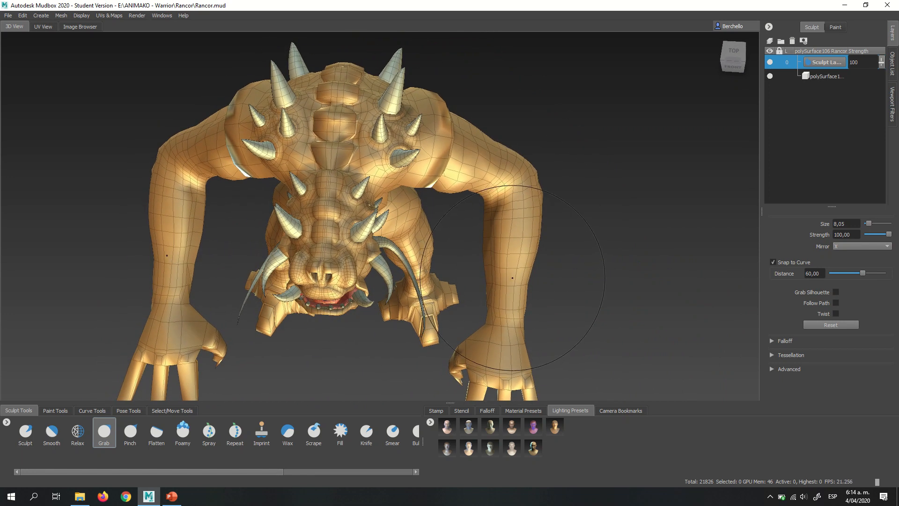
- Examine the creature's arms, back and torso from above and from the front
mouse_move(512, 278)
mouse_down()
mouse_move(525, 278)
mouse_move(515, 280)
mouse_up()
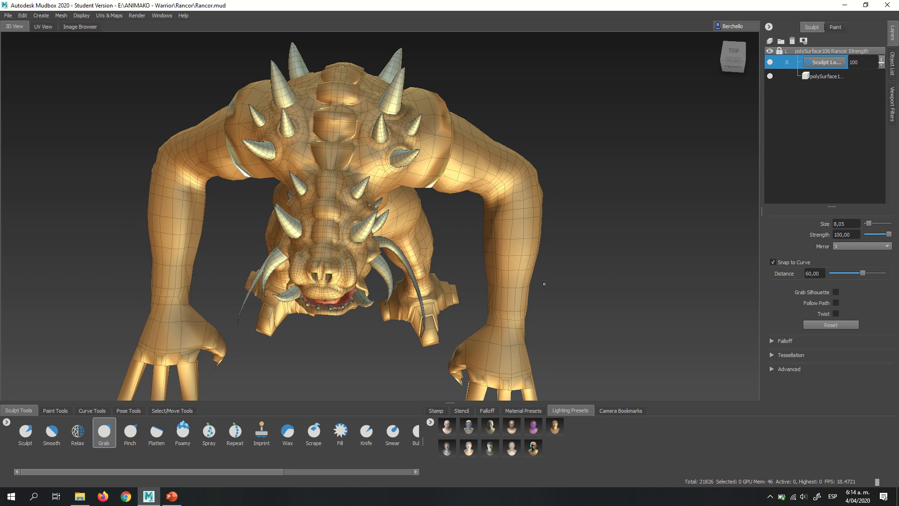
mouse_move(582, 266)
mouse_down()
mouse_move(575, 270)
mouse_move(520, 188)
mouse_move(478, 150)
mouse_up()
alt+right_drag(478, 150, 426, 138)
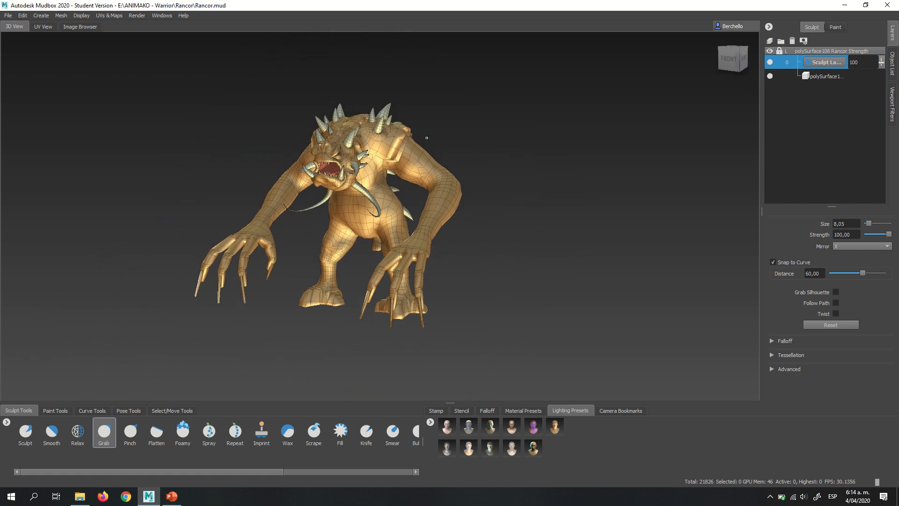
alt+middle_drag(427, 137, 510, 153)
alt+right_drag(449, 146, 494, 150)
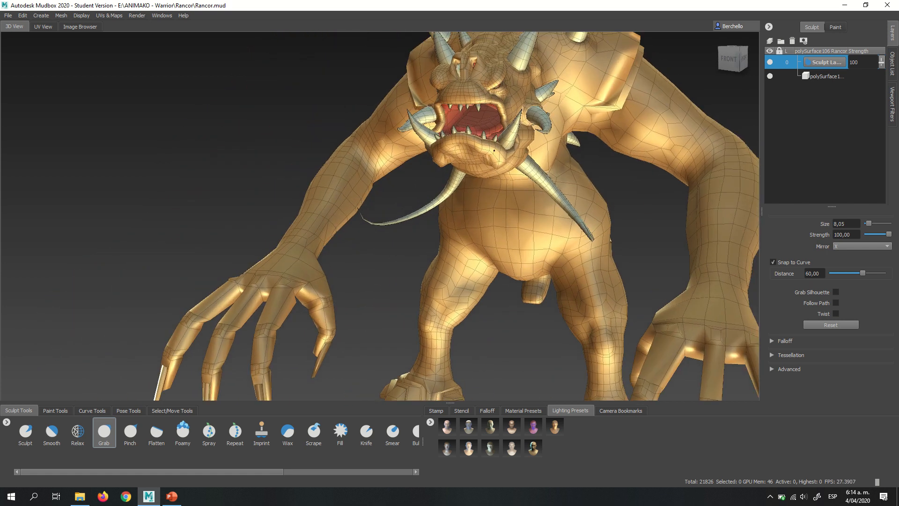
alt+middle_drag(494, 150, 376, 160)
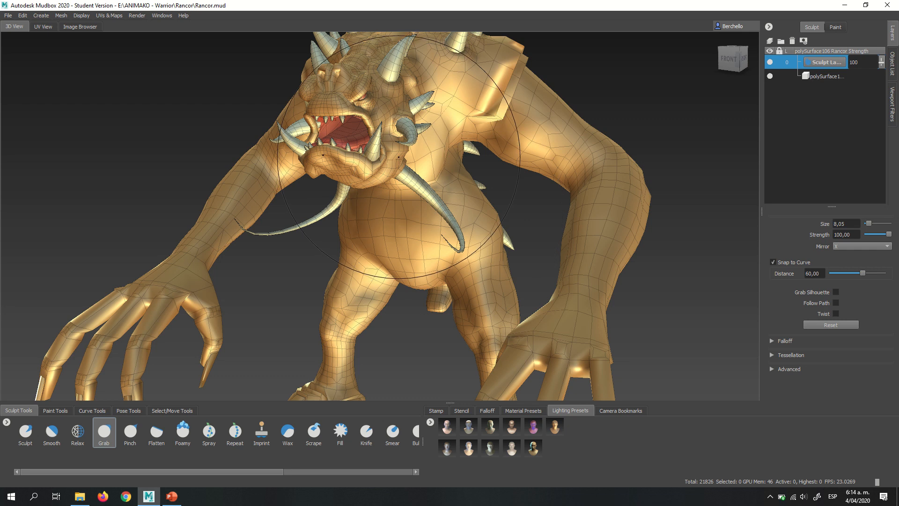
alt+middle_drag(433, 149, 395, 171)
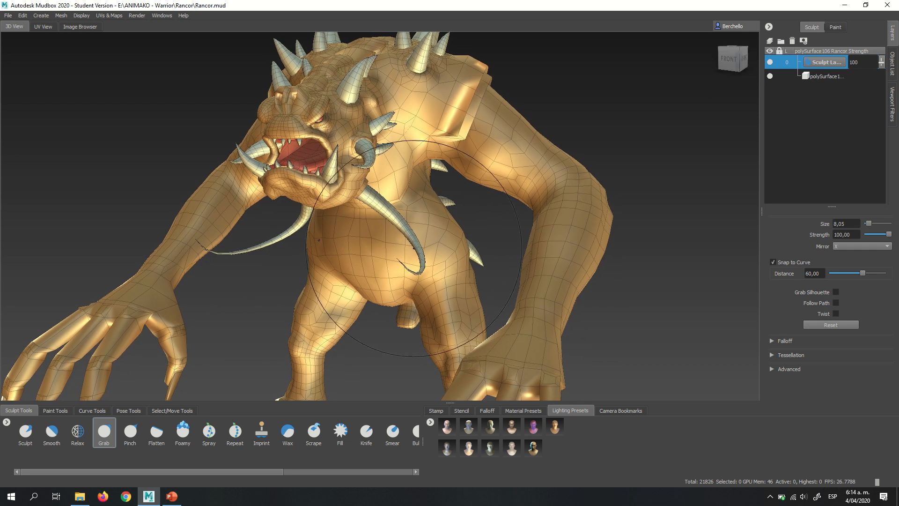
alt+drag(413, 221, 443, 209)
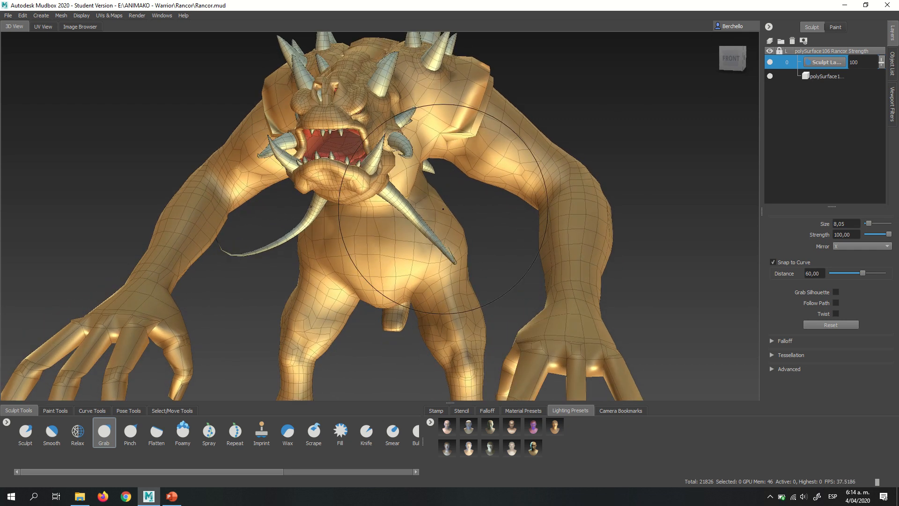
- Add a second sculpt layer to the body mesh above the existing one
click(770, 42)
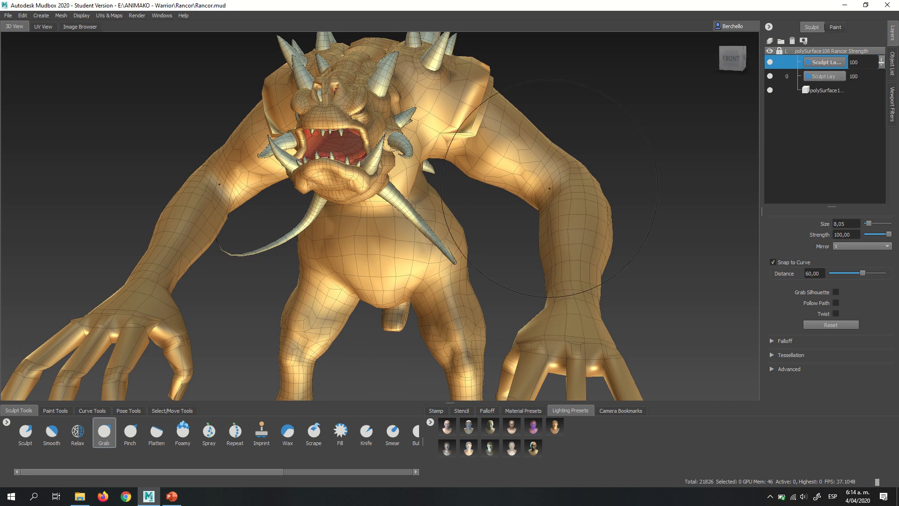
alt+right_drag(360, 228, 408, 234)
alt+drag(399, 236, 435, 248)
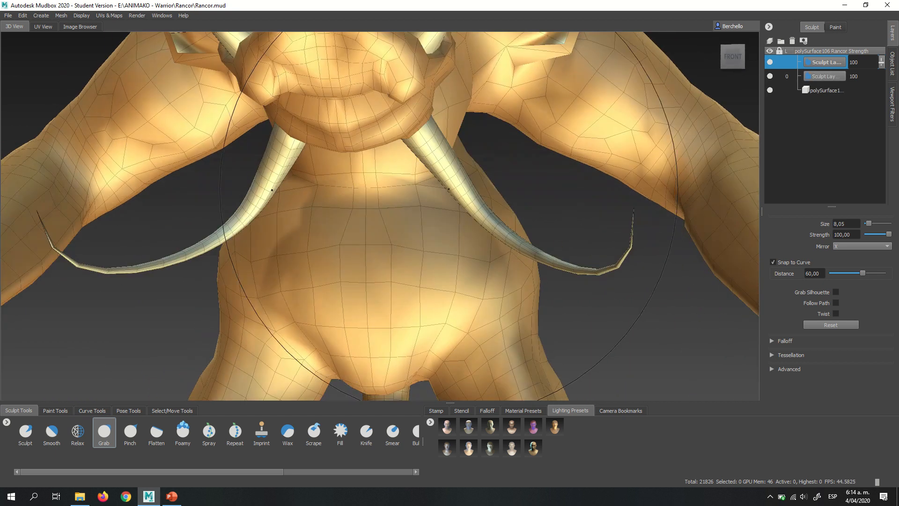
- Examine the belly, shoulders and arms of the creature from the front and the side
alt+middle_drag(435, 253, 477, 97)
alt+right_drag(515, 176, 476, 185)
mouse_move(477, 185)
alt+mouse_down()
mouse_move(426, 192)
mouse_move(469, 178)
alt+mouse_up()
alt+middle_drag(471, 141, 470, 202)
alt+right_drag(469, 202, 441, 202)
alt+drag(440, 201, 421, 175)
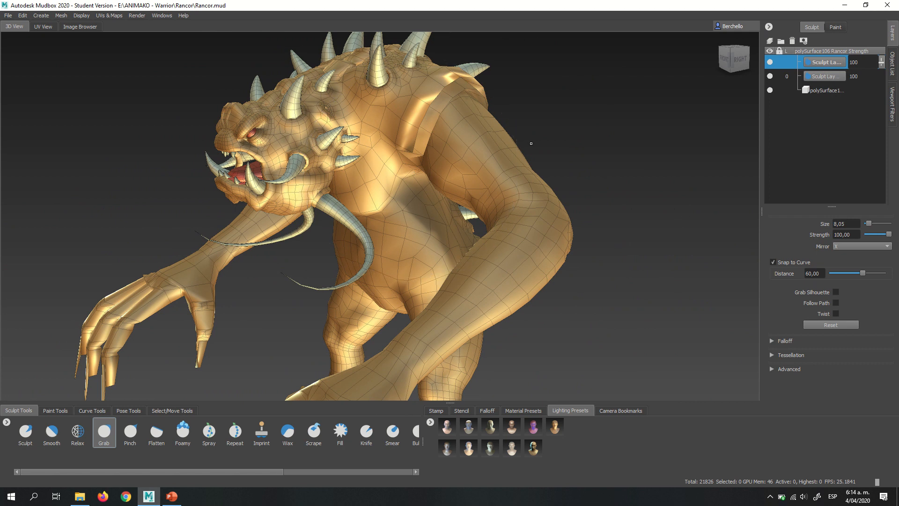
alt+drag(393, 236, 492, 214)
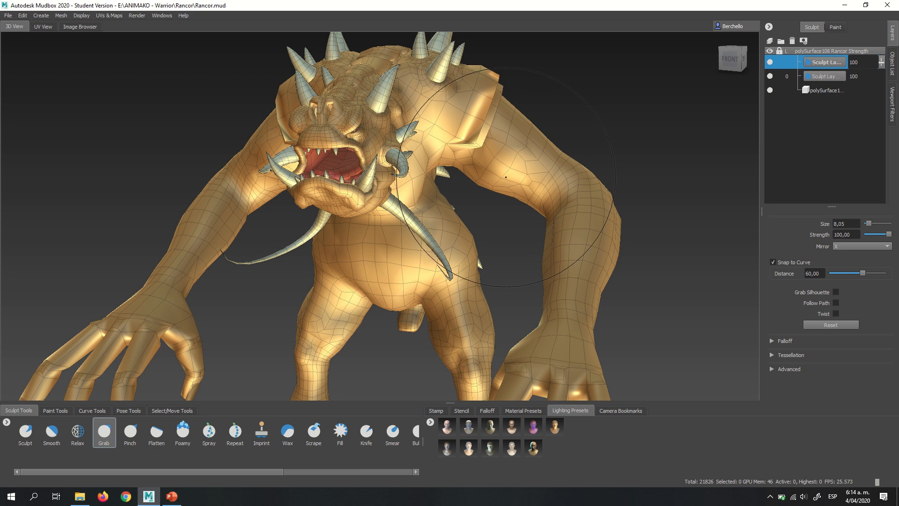
alt+drag(506, 177, 532, 120)
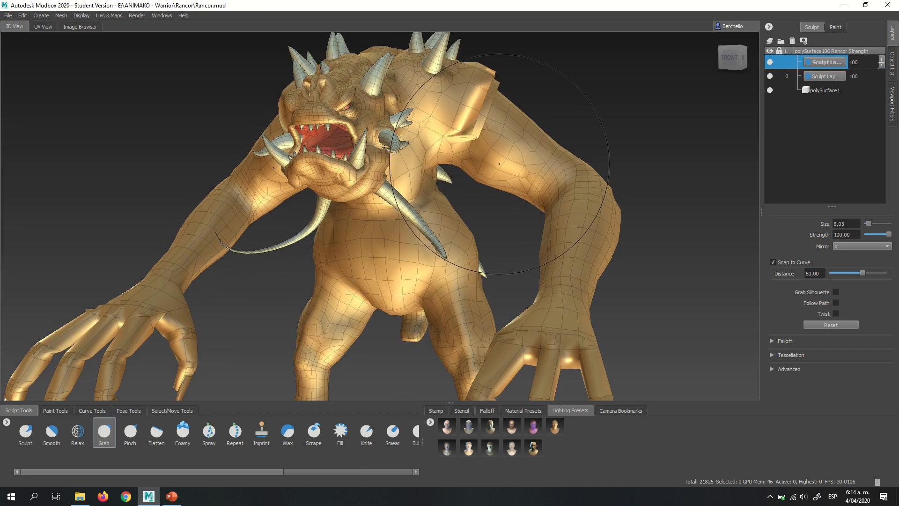
alt+drag(471, 155, 523, 172)
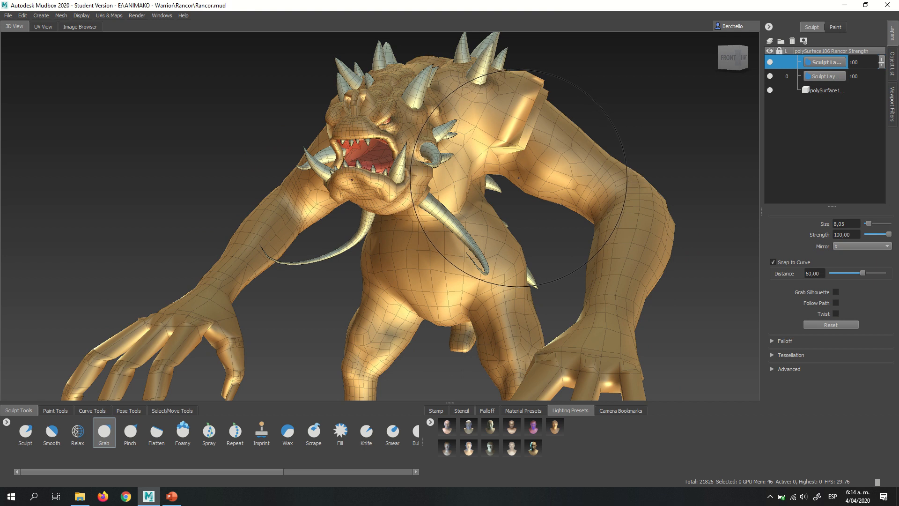
- Subdivide the body mesh once to create level 1 for finer sculpting on the new layer
key(Page_Up)
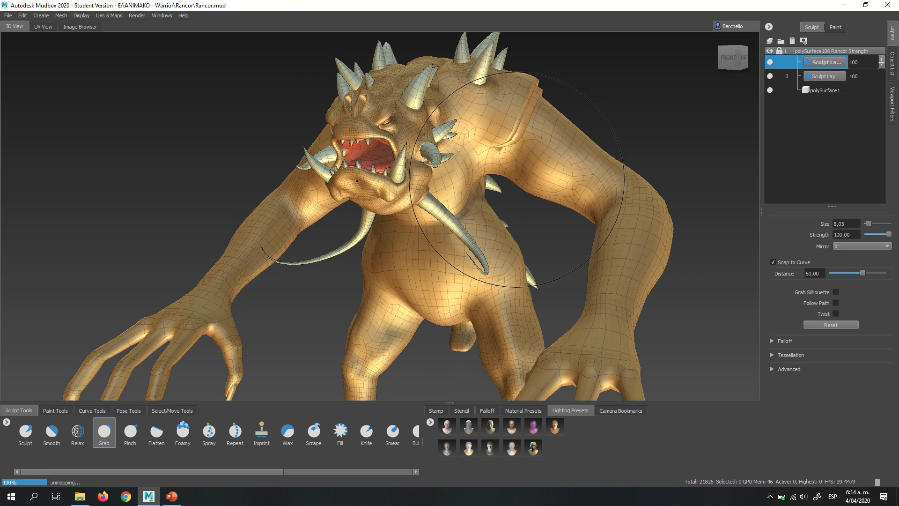
alt+right_drag(482, 143, 420, 138)
alt+middle_drag(506, 243, 450, 116)
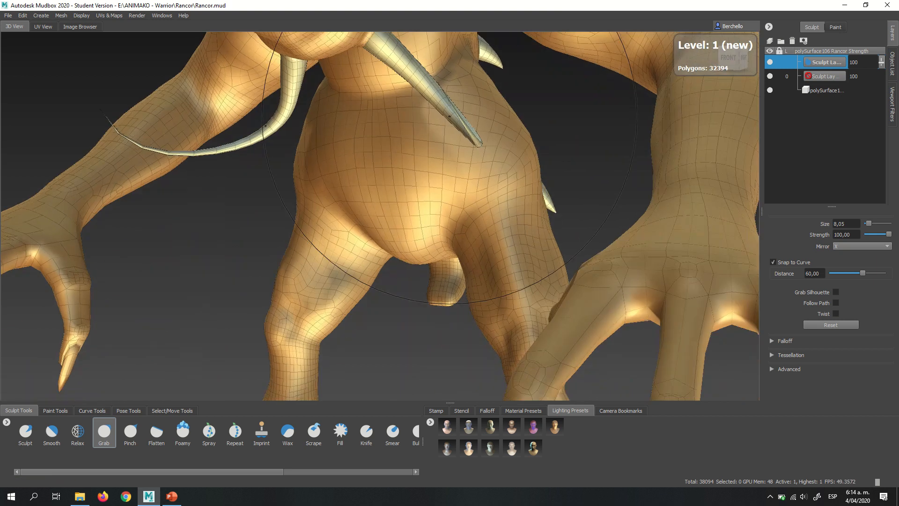
alt+drag(424, 173, 468, 168)
mouse_move(428, 161)
alt+right_down()
mouse_move(547, 189)
mouse_move(459, 186)
mouse_move(422, 201)
mouse_move(402, 198)
mouse_move(468, 199)
alt+right_up()
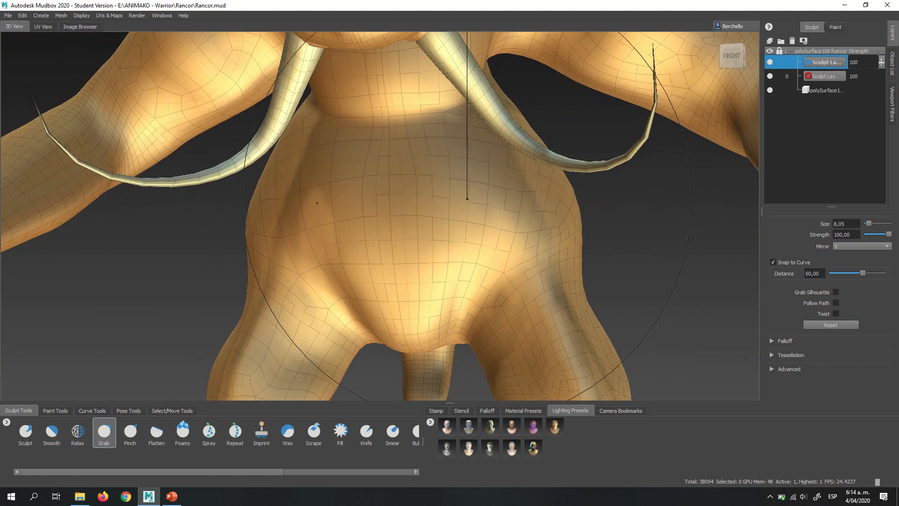
- Reduce the Grab brush to size 1.91 and turn its mirroring off
key(b)
drag(467, 199, 396, 199)
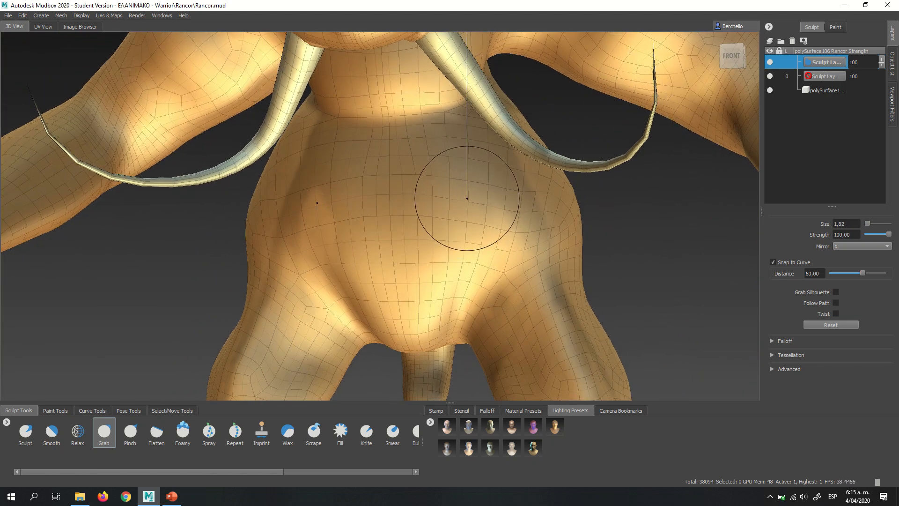
click(848, 247)
click(847, 239)
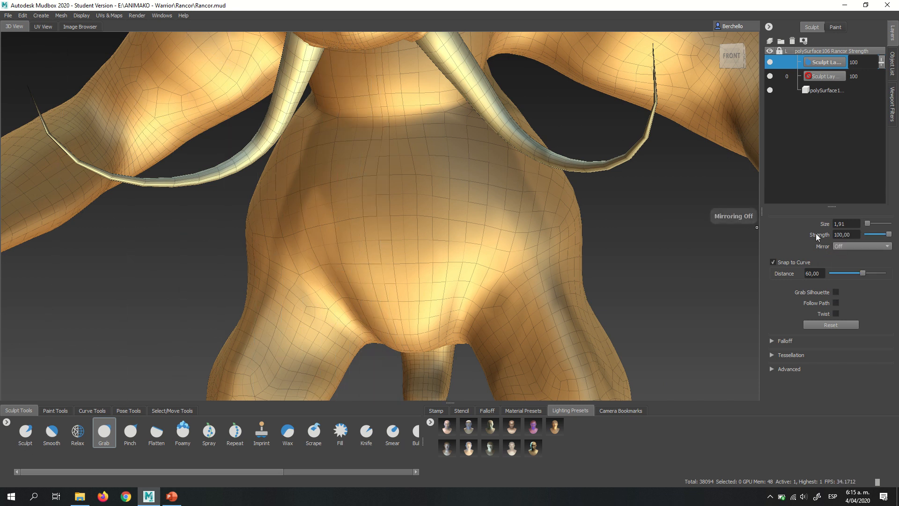
mouse_move(433, 183)
alt+mouse_down()
mouse_move(454, 187)
mouse_move(432, 210)
mouse_move(427, 237)
alt+mouse_up()
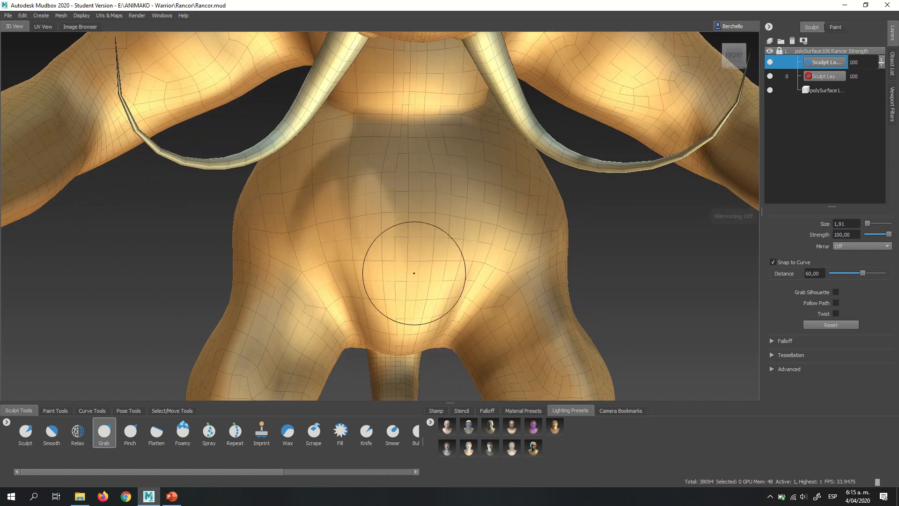
- Switch to the Sculpt brush, try a curved stroke on the belly at size 1.91 and strength 15, and undo it
click(26, 431)
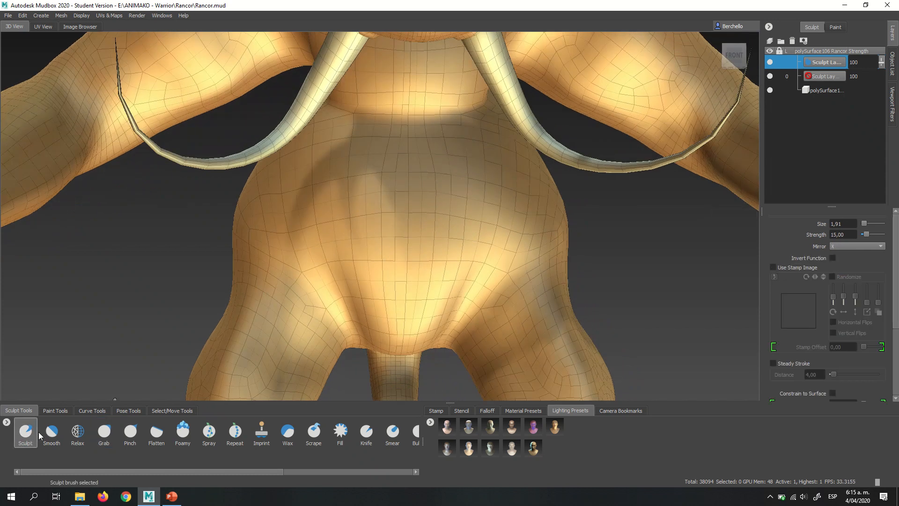
alt+drag(446, 201, 371, 222)
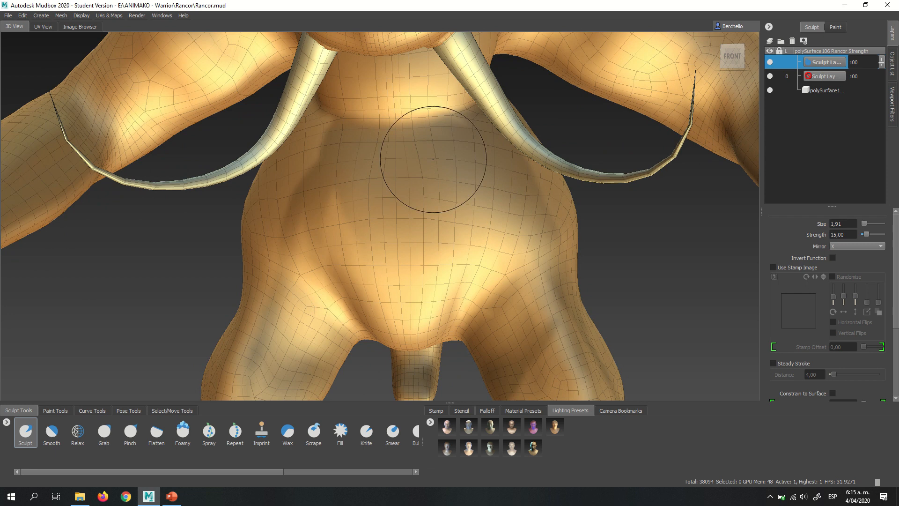
alt+drag(449, 228, 582, 147)
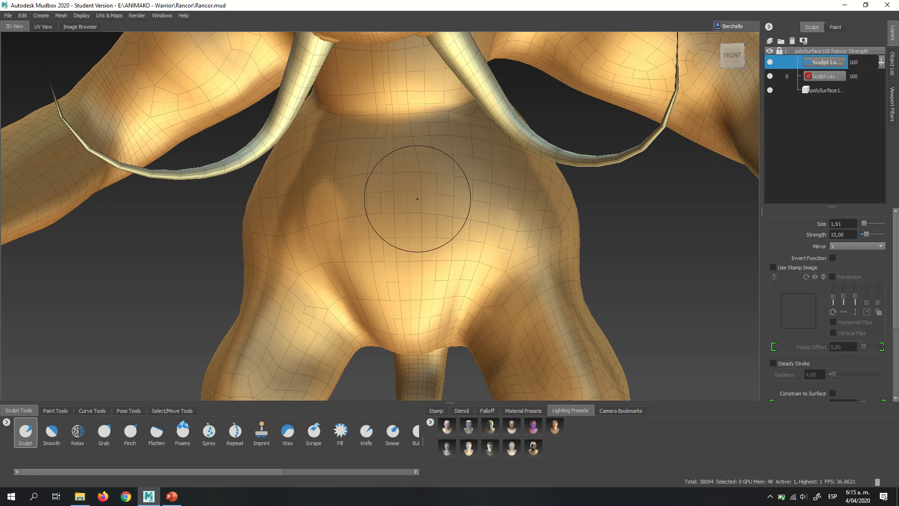
mouse_move(394, 161)
mouse_down()
mouse_move(431, 187)
mouse_move(461, 279)
mouse_up()
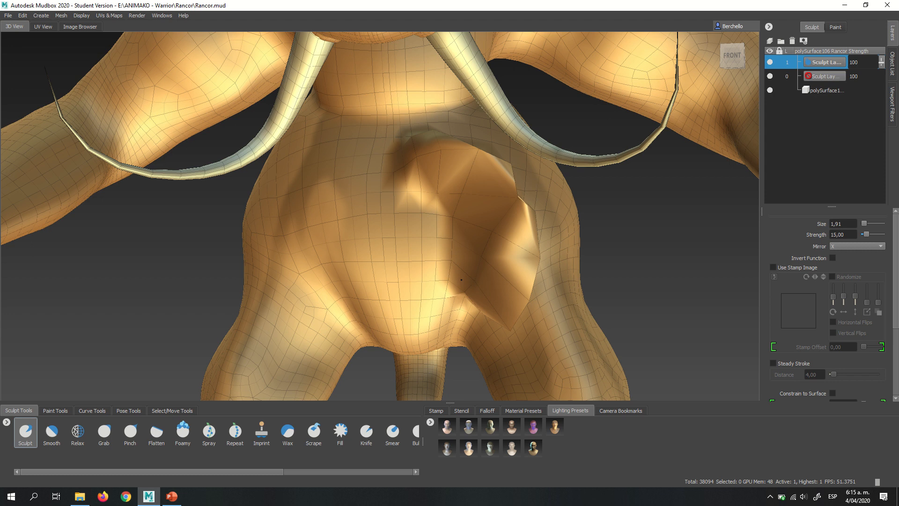
key(ctrl+z)
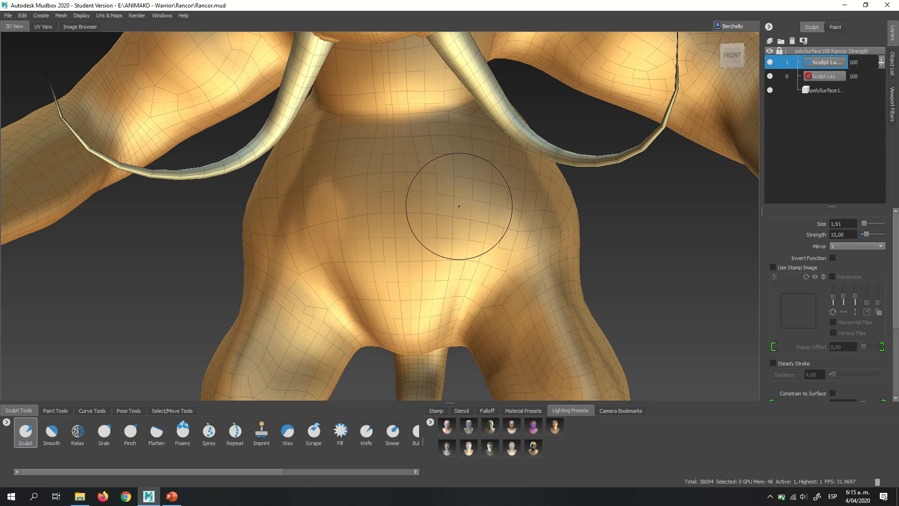
- Set the Sculpt brush to size 1.39 and strength 1.26, try X-mirrored strokes across the belly, and undo them
mouse_move(457, 206)
mouse_down()
mouse_move(467, 202)
mouse_move(429, 197)
mouse_move(453, 199)
mouse_up()
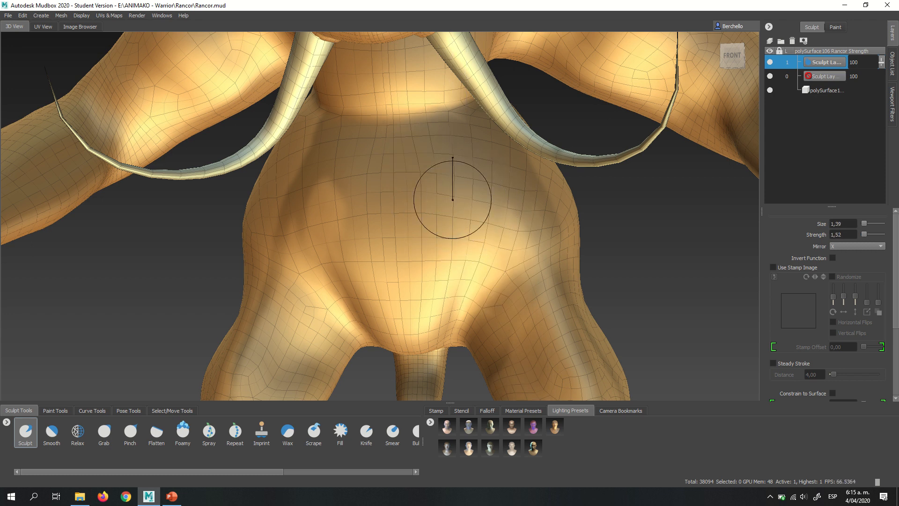
alt+drag(460, 201, 471, 197)
mouse_move(382, 160)
mouse_down()
mouse_move(470, 175)
mouse_move(475, 284)
mouse_move(375, 337)
mouse_move(305, 225)
mouse_move(438, 196)
mouse_up()
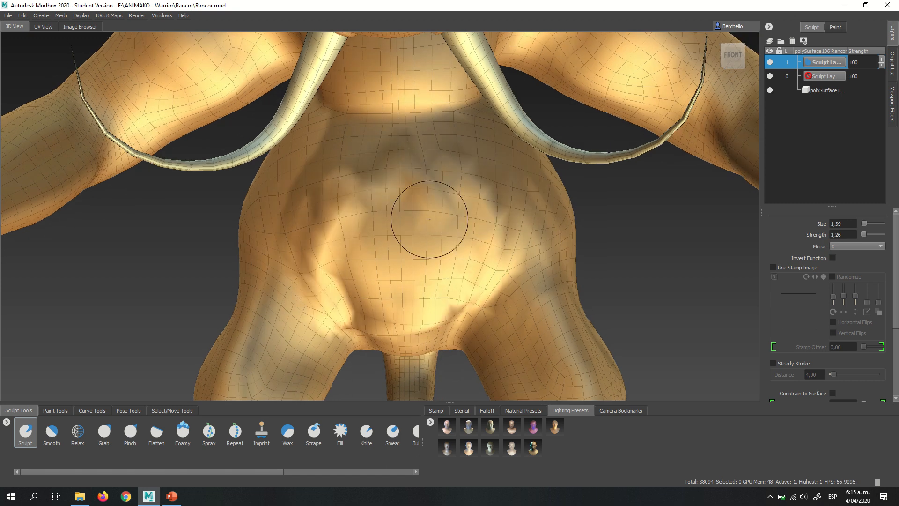
key(ctrl+z)
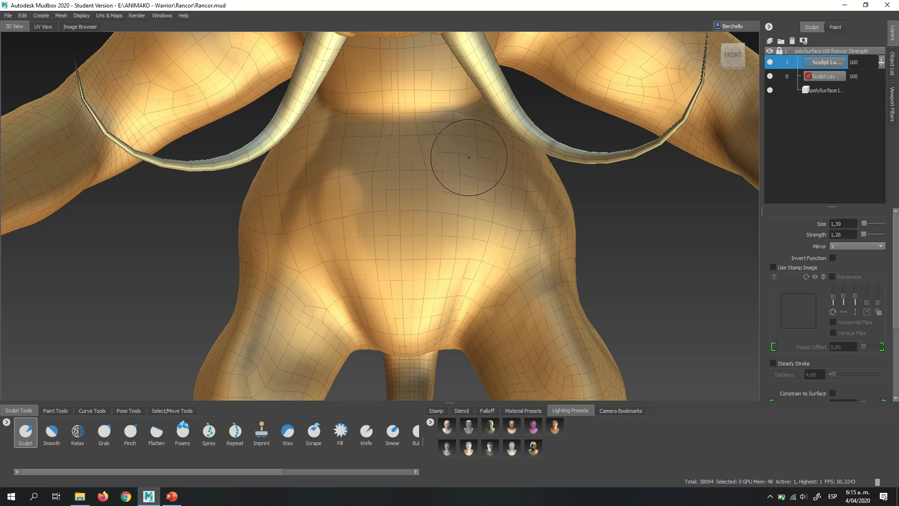
- Sculpt vertical folds down the belly with X-mirrored strokes at brush size 1.39 and strength 1.26
alt+drag(469, 157, 445, 187)
mouse_move(483, 153)
mouse_down()
mouse_move(489, 220)
mouse_move(421, 308)
mouse_up()
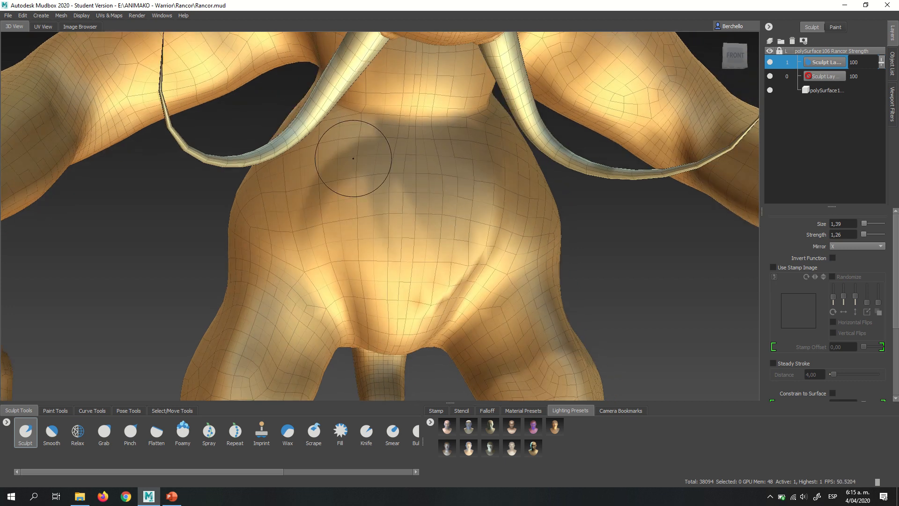
mouse_move(351, 160)
mouse_down()
mouse_move(344, 274)
mouse_move(383, 303)
mouse_up()
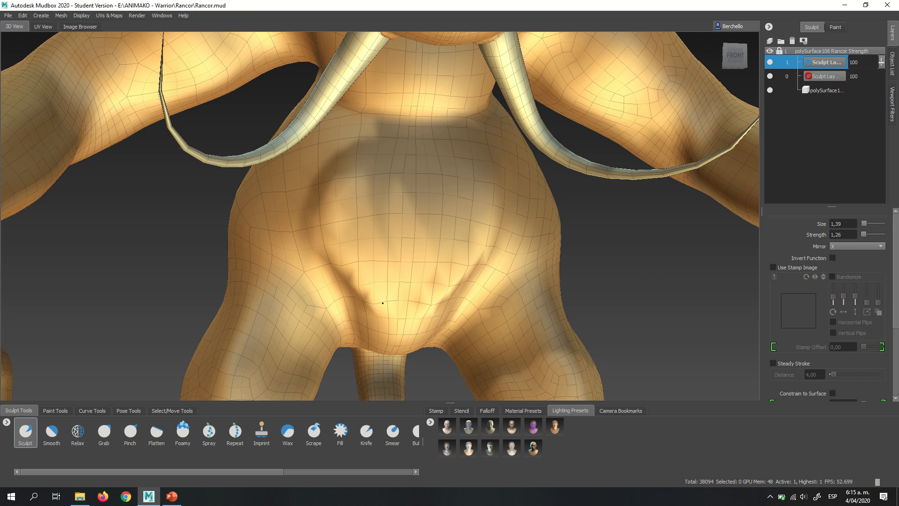
mouse_move(410, 164)
alt+mouse_down()
mouse_move(381, 177)
mouse_move(403, 307)
alt+mouse_up()
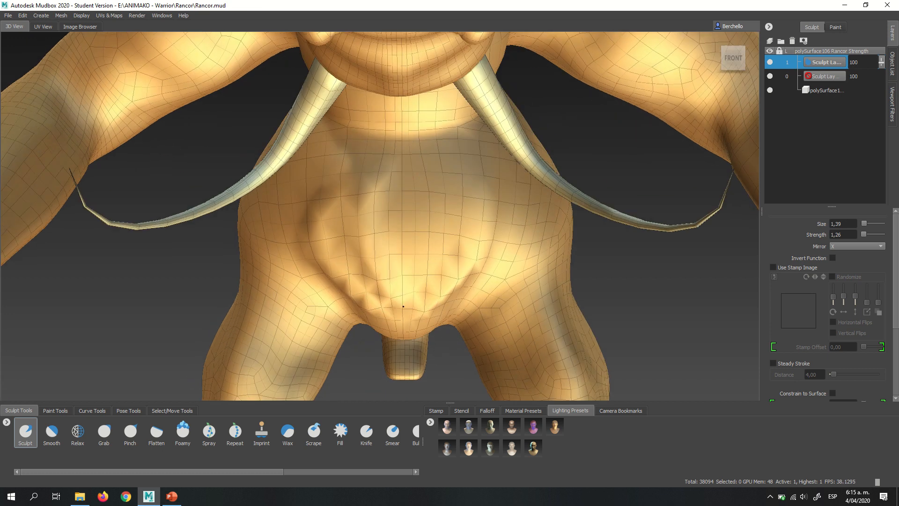
drag(424, 166, 407, 325)
alt+drag(345, 234, 354, 207)
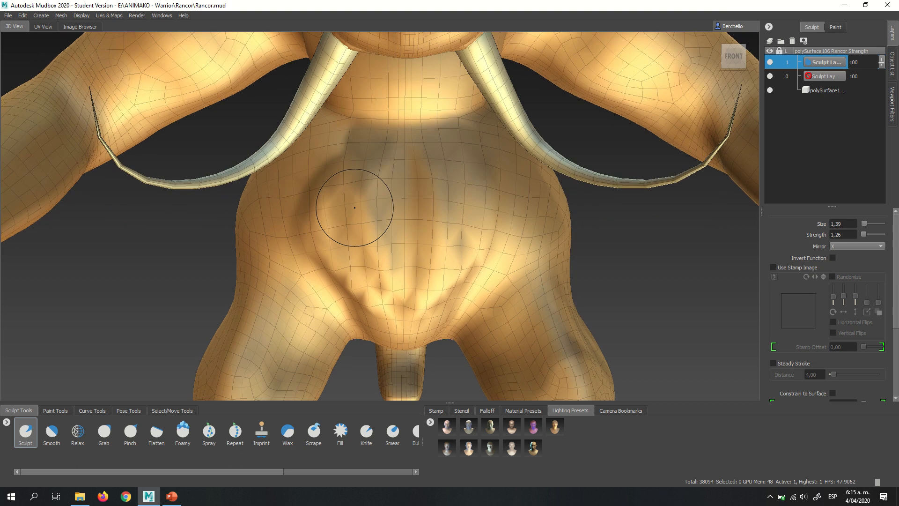
drag(410, 171, 444, 214)
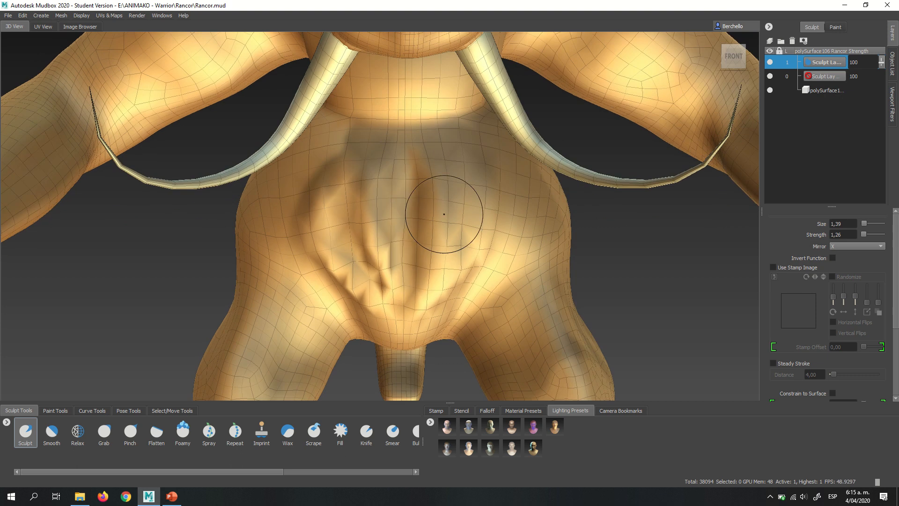
mouse_move(462, 176)
mouse_down()
mouse_move(482, 235)
mouse_move(413, 208)
mouse_move(410, 177)
mouse_up()
- Enlarge the Sculpt brush to size 3.07 and build up the belly folds from the front and both sides
mouse_move(430, 117)
mouse_down()
mouse_move(415, 276)
mouse_move(382, 187)
mouse_move(313, 194)
mouse_up()
mouse_move(332, 241)
mouse_down()
mouse_move(346, 313)
mouse_move(411, 177)
mouse_move(350, 188)
mouse_move(402, 253)
mouse_up()
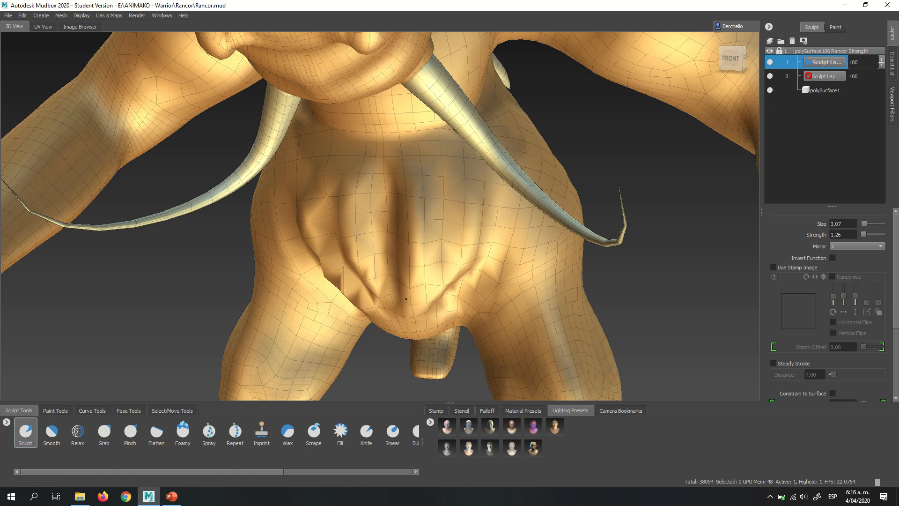
mouse_move(406, 298)
alt+mouse_down()
mouse_move(398, 240)
mouse_move(408, 221)
alt+mouse_up()
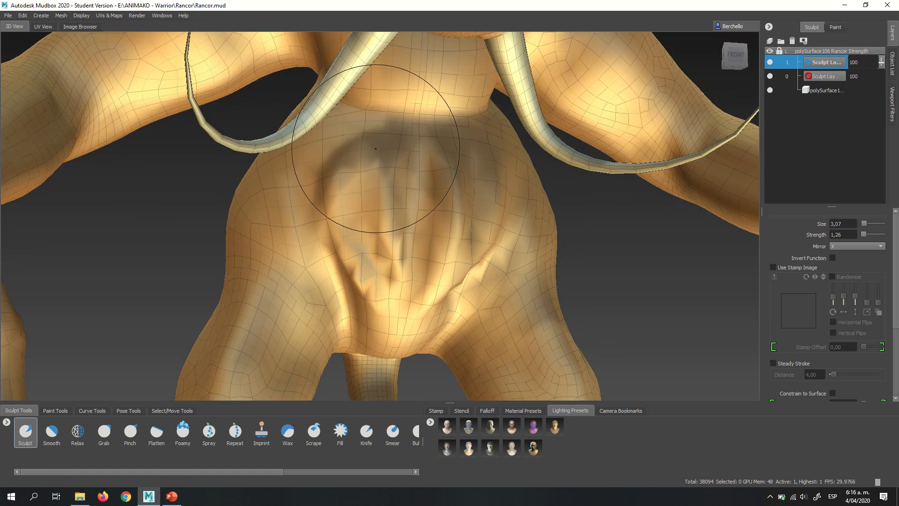
mouse_move(378, 292)
alt+mouse_down()
mouse_move(347, 231)
mouse_move(402, 195)
mouse_move(371, 187)
alt+mouse_up()
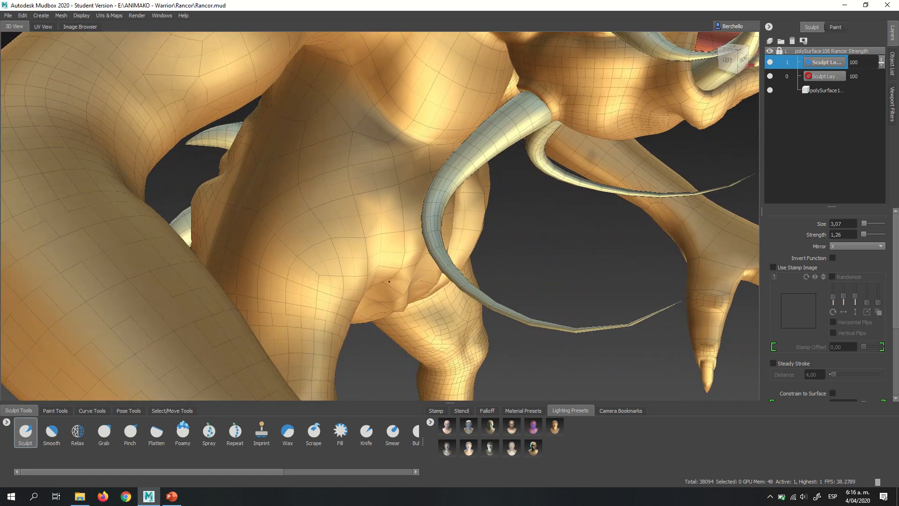
mouse_move(389, 282)
alt+mouse_down()
mouse_move(449, 233)
mouse_move(440, 226)
mouse_move(337, 275)
mouse_move(401, 211)
alt+mouse_up()
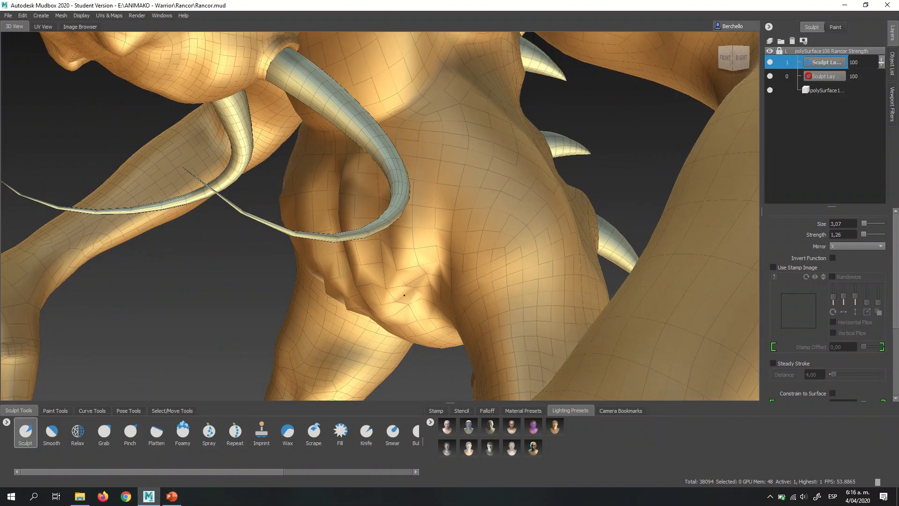
alt+drag(405, 295, 478, 192)
- Set the Sculpt brush to size 0.72 with the soft cloudy stamp and sculpt a vertical central crease on the chest
drag(429, 179, 407, 179)
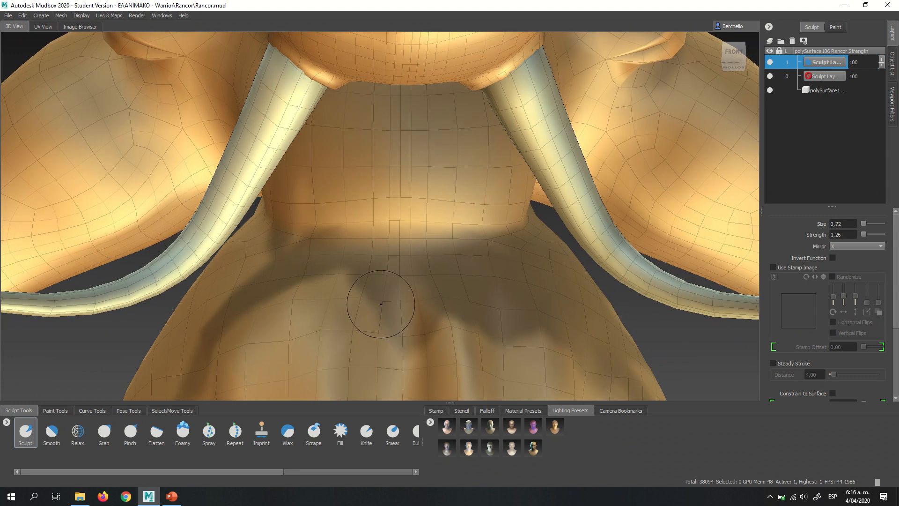
click(437, 409)
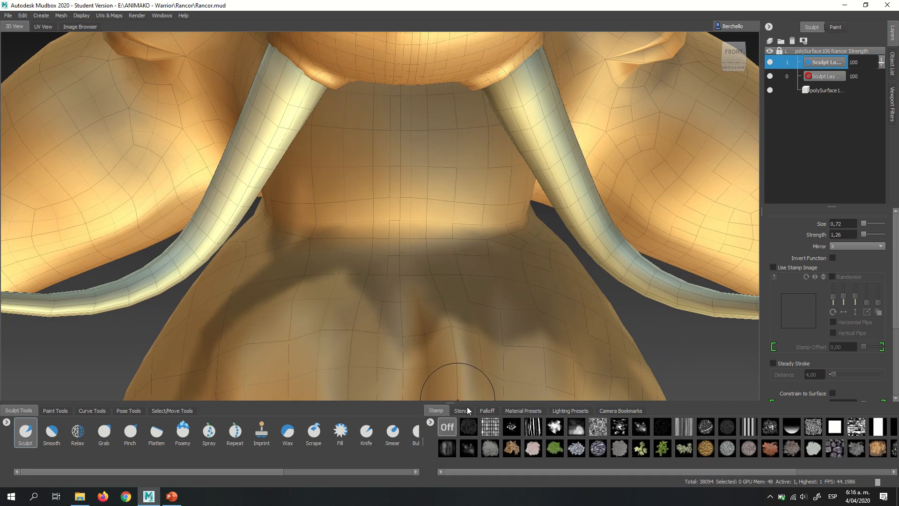
click(576, 427)
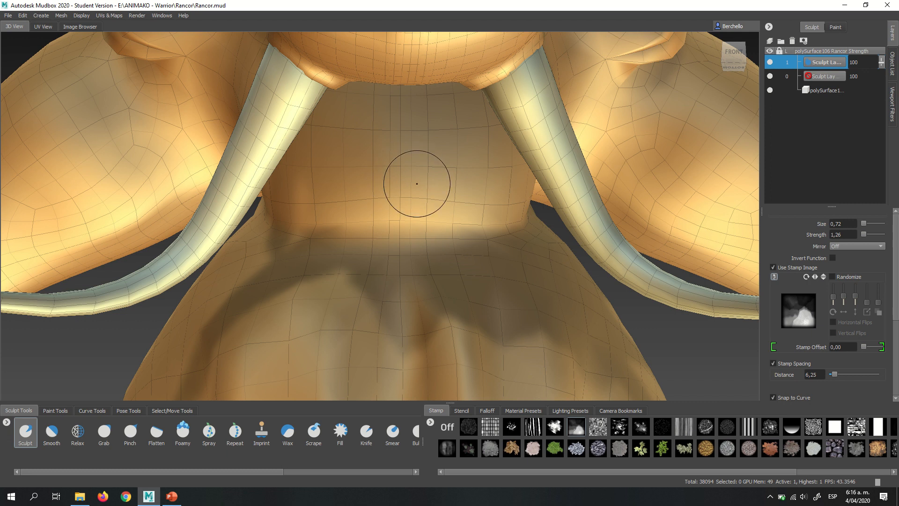
alt+drag(417, 184, 418, 150)
alt+drag(407, 190, 431, 212)
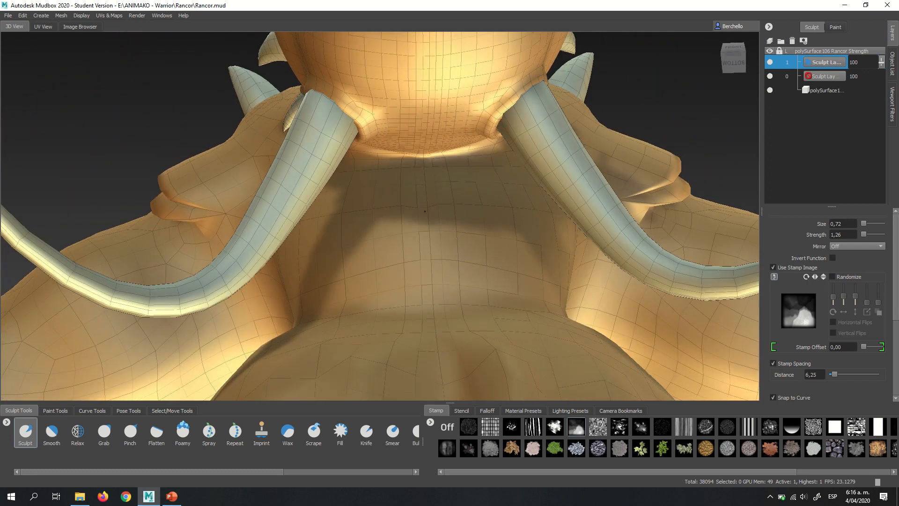
alt+drag(421, 260, 482, 177)
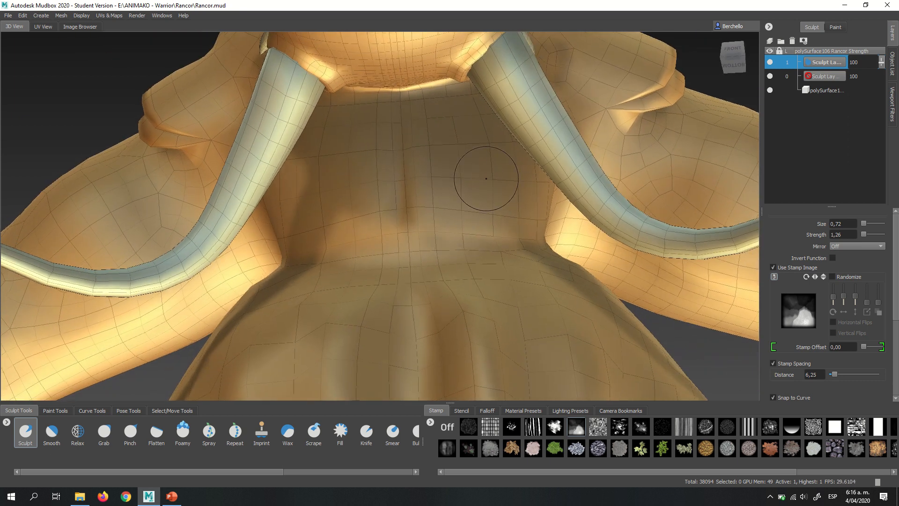
- Turn on X mirroring for the stamped Sculpt brush and shape the lower centre of the chest crease
click(840, 248)
click(834, 254)
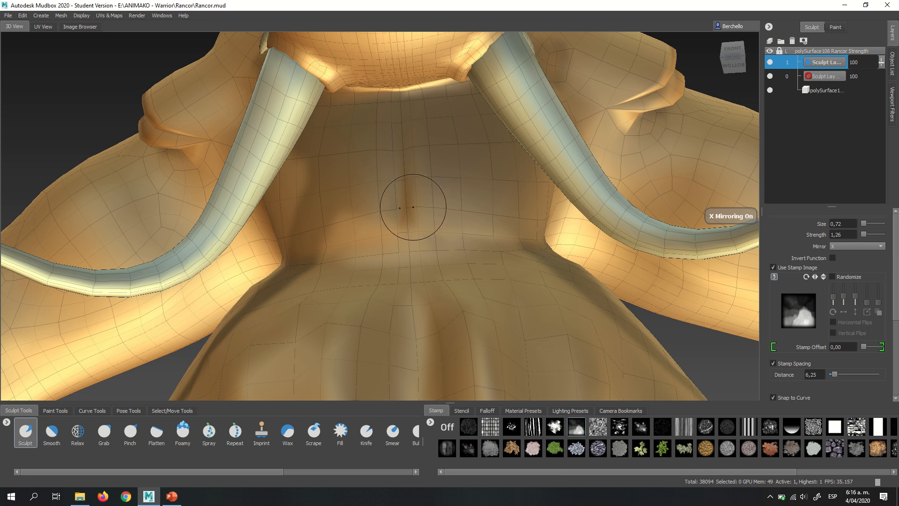
mouse_move(439, 245)
mouse_down()
mouse_move(482, 244)
mouse_move(437, 207)
mouse_move(389, 256)
mouse_move(530, 243)
mouse_move(411, 257)
mouse_move(403, 244)
mouse_move(421, 274)
mouse_move(451, 261)
mouse_move(419, 276)
mouse_move(356, 267)
mouse_move(426, 277)
mouse_move(396, 246)
mouse_up()
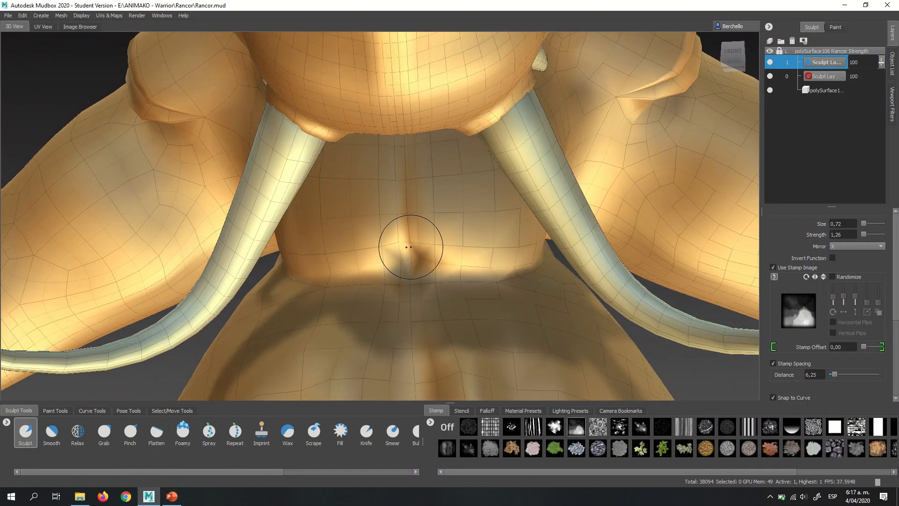
alt+drag(463, 259, 412, 245)
mouse_move(514, 248)
alt+mouse_down()
mouse_move(405, 250)
mouse_move(423, 247)
mouse_move(415, 251)
mouse_move(408, 202)
mouse_move(446, 186)
alt+mouse_up()
- Set the stamped Sculpt brush to size 1.31 and sculpt muscle forms on the thighs down to the knees
alt+drag(417, 212, 518, 212)
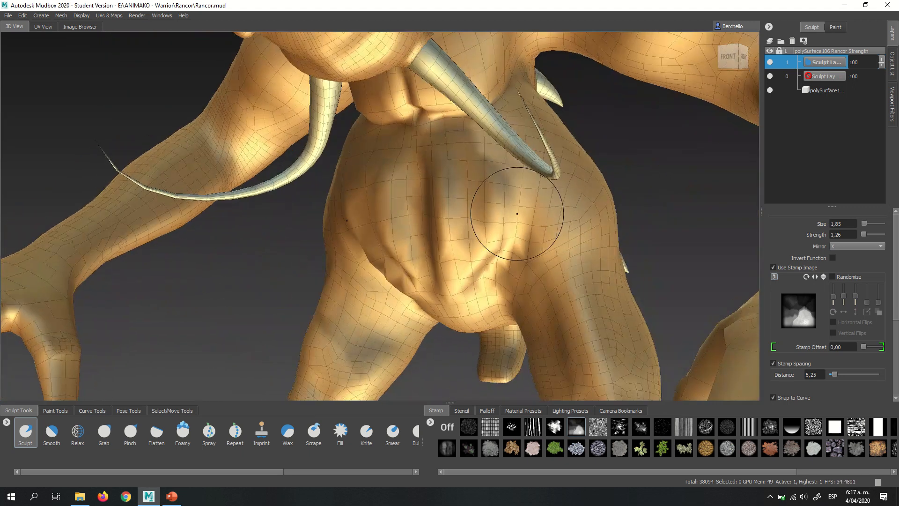
alt+middle_drag(518, 212, 504, 111)
alt+drag(498, 180, 522, 176)
alt+right_drag(523, 177, 590, 168)
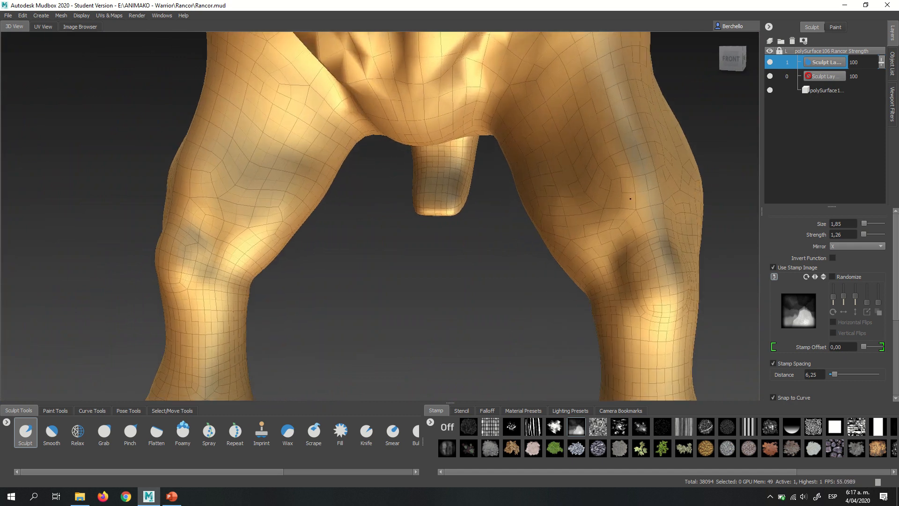
mouse_move(589, 168)
alt+mouse_down()
mouse_move(517, 176)
mouse_move(552, 191)
alt+mouse_up()
alt+middle_drag(546, 172, 512, 201)
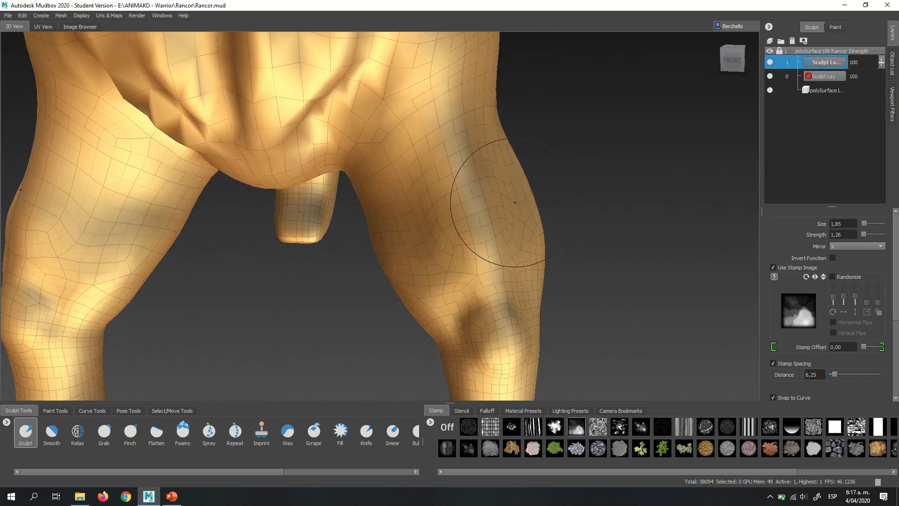
mouse_move(512, 201)
alt+mouse_down()
mouse_move(416, 191)
mouse_move(411, 180)
alt+mouse_up()
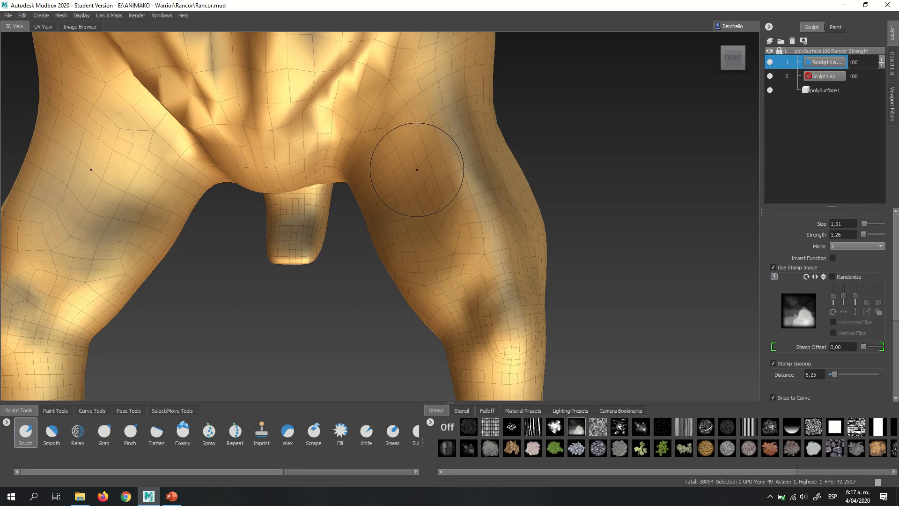
mouse_move(454, 268)
alt+mouse_down()
mouse_move(484, 222)
mouse_move(471, 198)
mouse_move(466, 278)
alt+mouse_up()
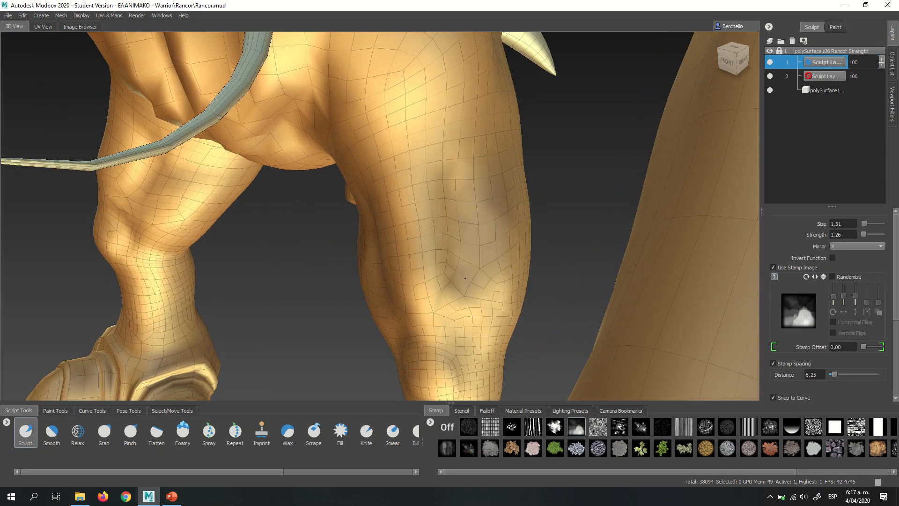
alt+right_drag(465, 278, 387, 220)
alt+drag(387, 220, 418, 186)
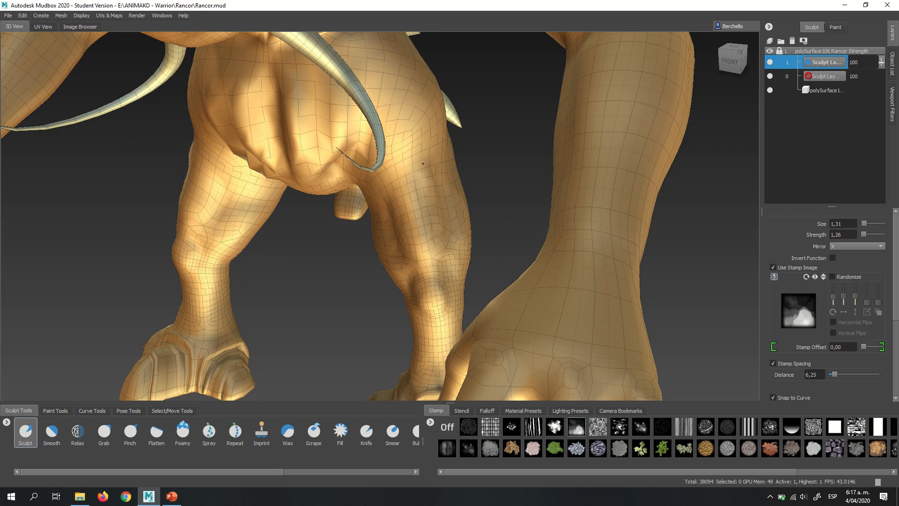
- Define the muscle groove along the front of both thighs with mirrored Sculpt strokes
mouse_move(422, 164)
alt+mouse_down()
mouse_move(452, 236)
mouse_move(417, 173)
alt+mouse_up()
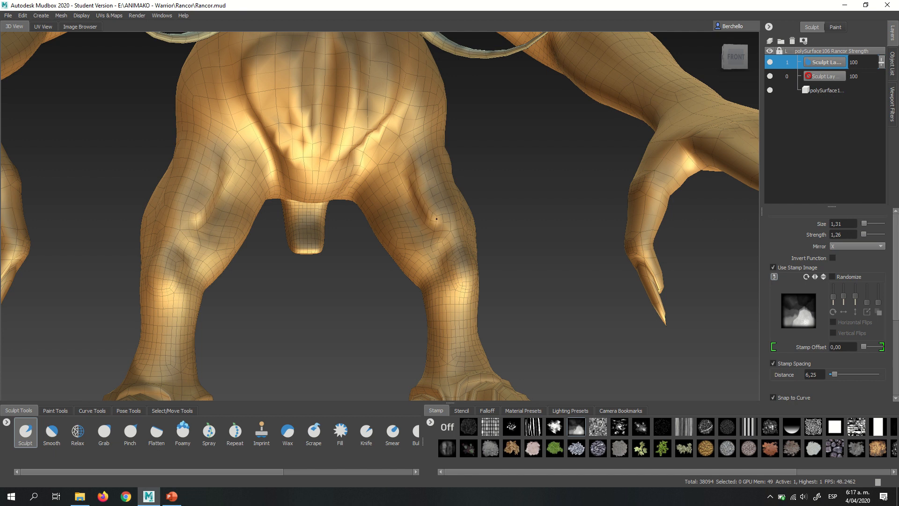
mouse_move(412, 230)
alt+mouse_down()
mouse_move(368, 230)
mouse_move(404, 224)
alt+mouse_up()
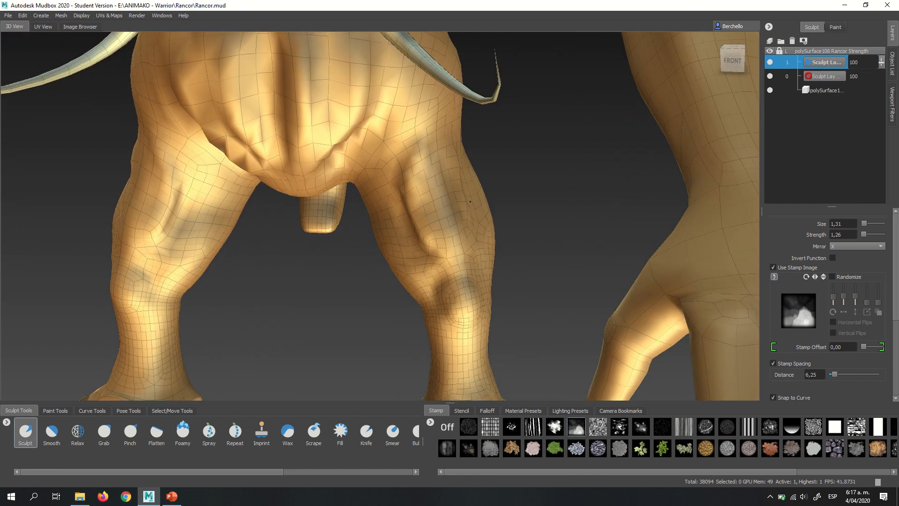
alt+drag(470, 201, 453, 210)
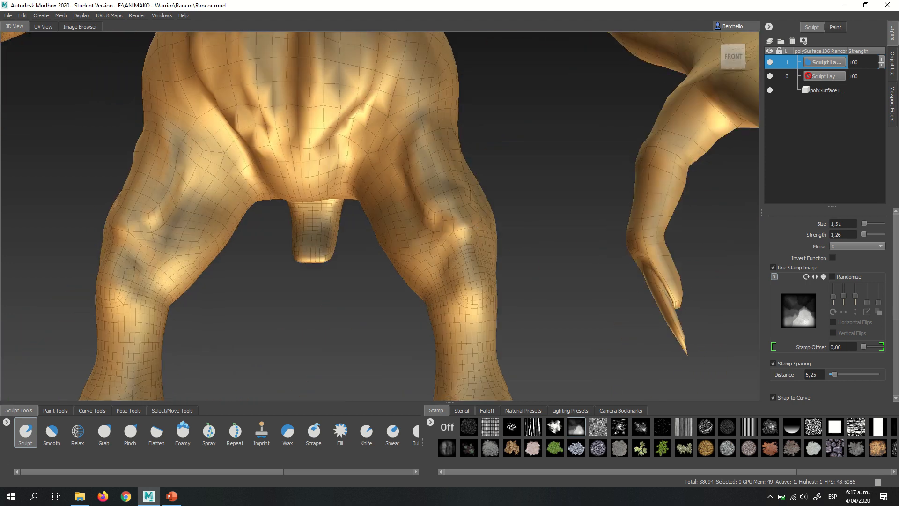
- Enlarge the Sculpt brush to size 2.09 and build volume on the outer thighs and around the knees
mouse_move(472, 207)
alt+mouse_down()
mouse_move(340, 237)
mouse_move(395, 195)
mouse_move(430, 187)
mouse_move(404, 197)
alt+mouse_up()
alt+drag(379, 168, 381, 161)
mouse_move(368, 196)
mouse_down()
mouse_move(371, 238)
mouse_move(386, 173)
mouse_move(405, 143)
mouse_move(379, 213)
mouse_move(418, 216)
mouse_move(411, 212)
mouse_up()
alt+right_drag(411, 212, 443, 200)
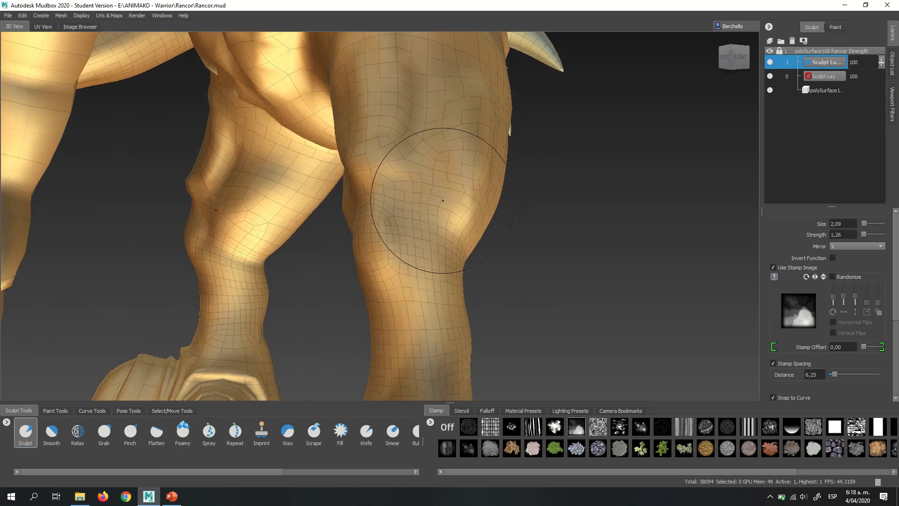
alt+drag(443, 200, 413, 207)
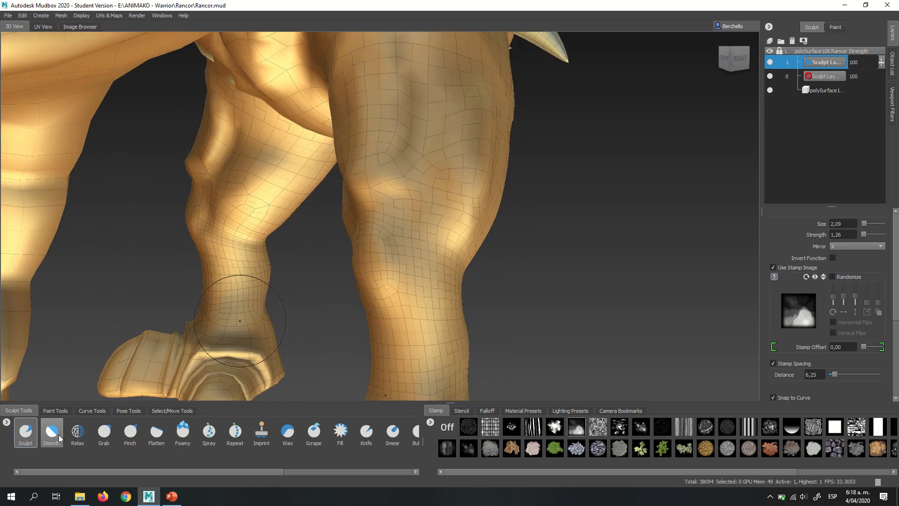
- Relax the leg surface near the knee at strength 4.23, and smooth it with the X-mirrored Smooth brush at strength 100
click(77, 430)
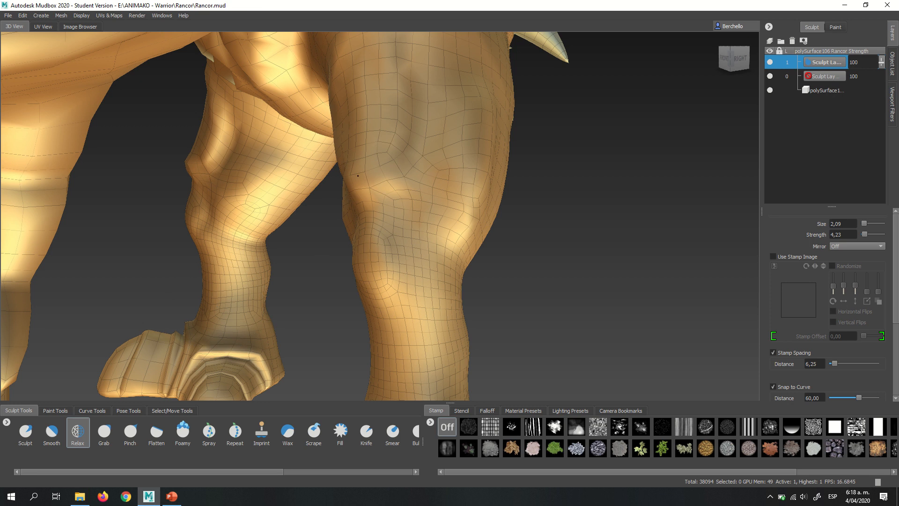
mouse_move(358, 176)
alt+mouse_down()
mouse_move(379, 201)
mouse_move(464, 206)
mouse_move(409, 190)
alt+mouse_up()
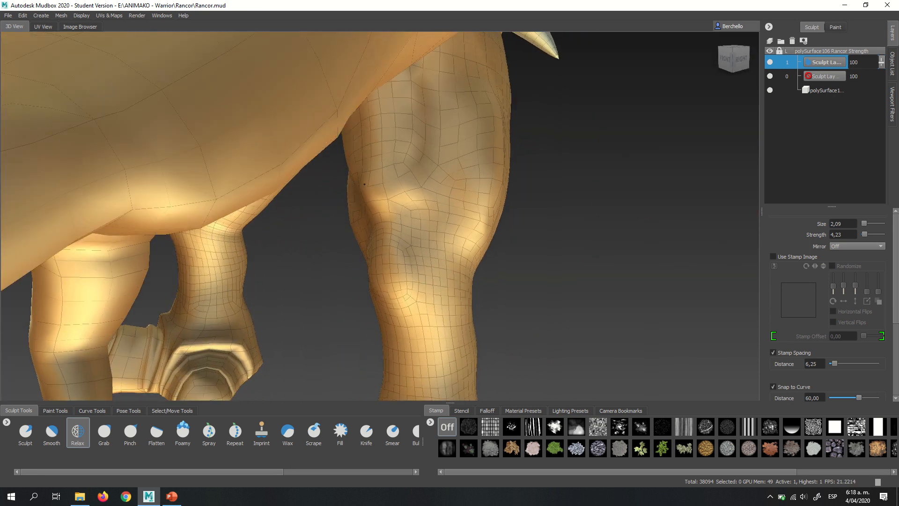
click(52, 434)
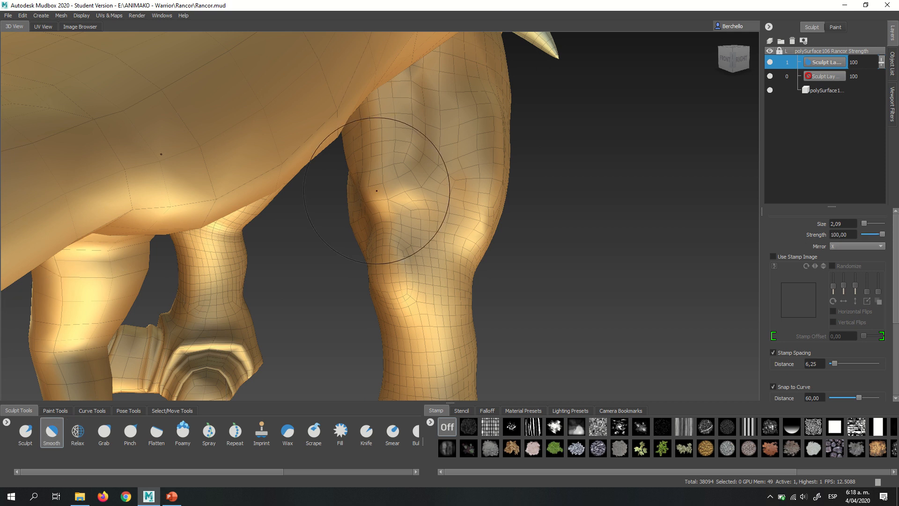
alt+drag(455, 206, 273, 308)
- Return to the stamped Sculpt brush and add mirrored muscle volume to the backs of the legs and outer thighs
click(25, 435)
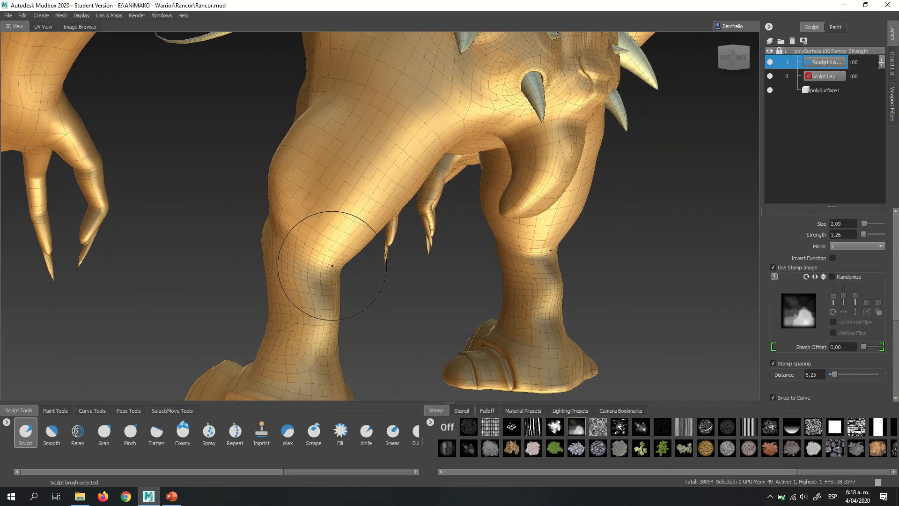
mouse_move(391, 238)
alt+mouse_down()
mouse_move(374, 181)
mouse_move(378, 234)
mouse_move(413, 206)
mouse_move(453, 111)
alt+mouse_up()
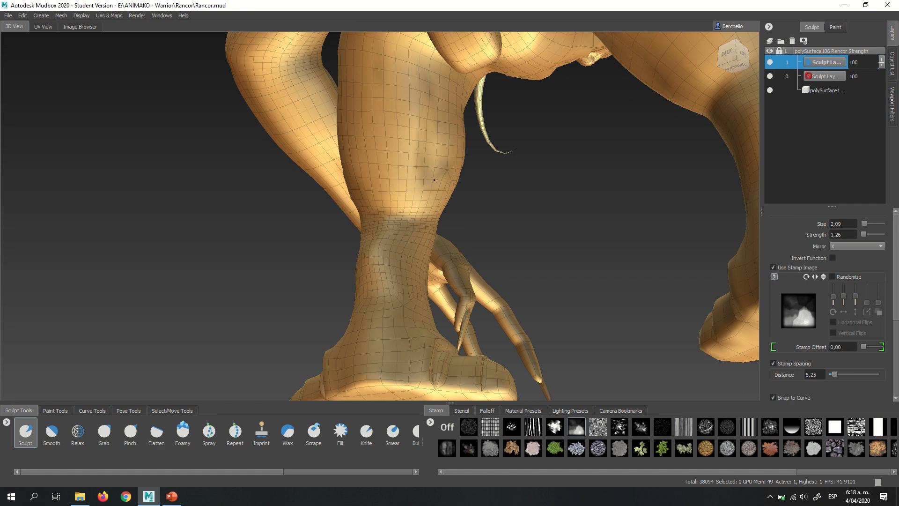
alt+drag(426, 221, 474, 127)
alt+middle_drag(473, 126, 475, 210)
alt+drag(475, 210, 450, 225)
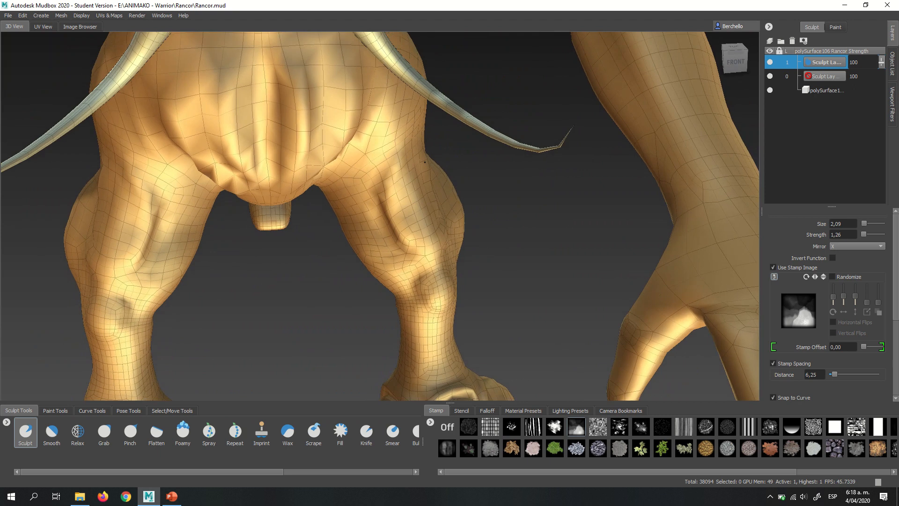
- Soften the muscle groove along the front of both thighs with the X-mirrored Smooth brush at strength 100
alt+middle_drag(445, 159, 437, 217)
mouse_move(438, 217)
alt+mouse_down()
mouse_move(437, 198)
mouse_move(426, 256)
alt+mouse_up()
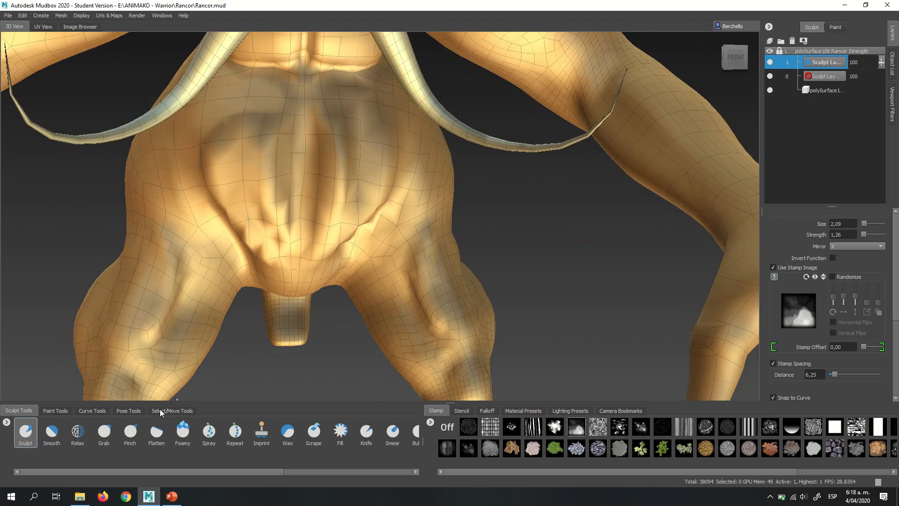
click(59, 430)
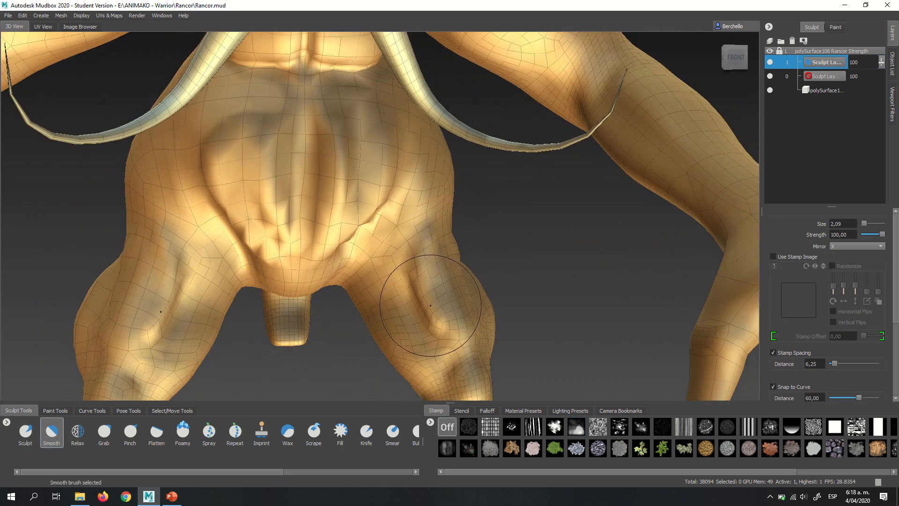
drag(430, 306, 419, 302)
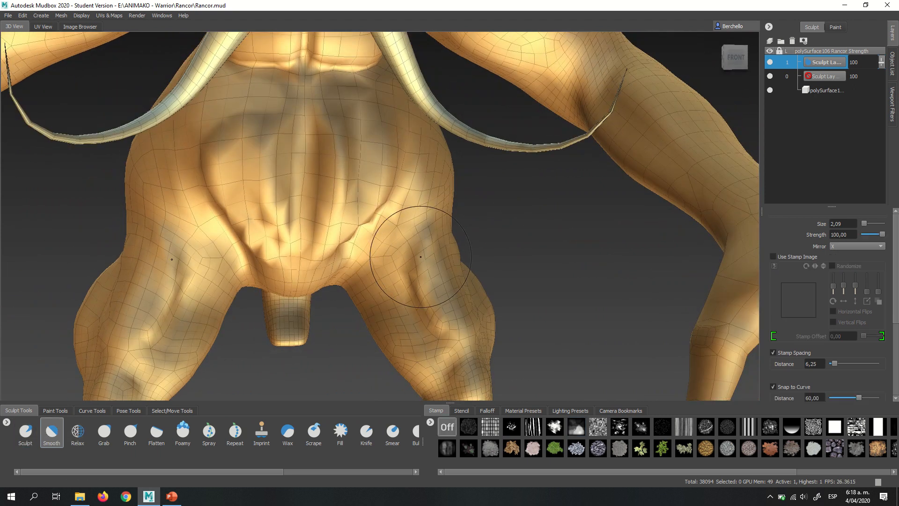
drag(421, 256, 414, 257)
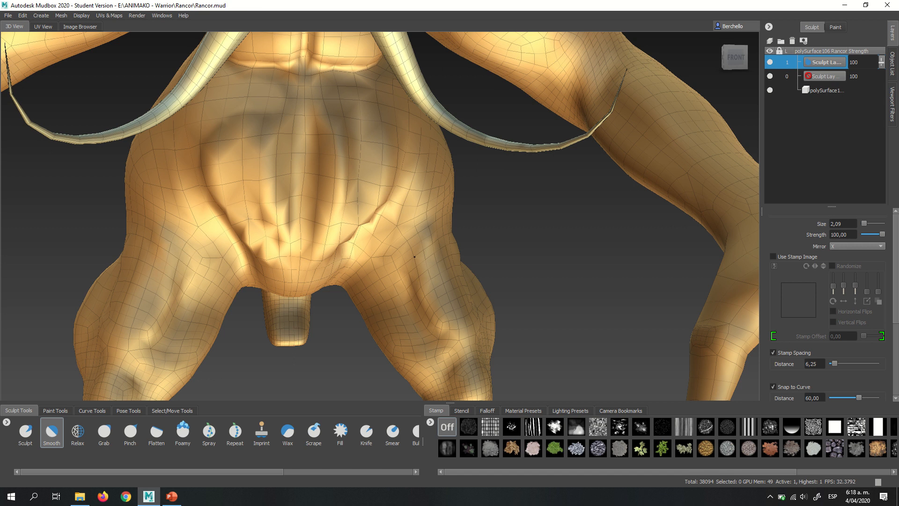
- Return to the stamped Sculpt brush at size 2.09 and build mirrored biceps volume on the front of the upper arms
click(29, 427)
alt+middle_drag(354, 113, 374, 323)
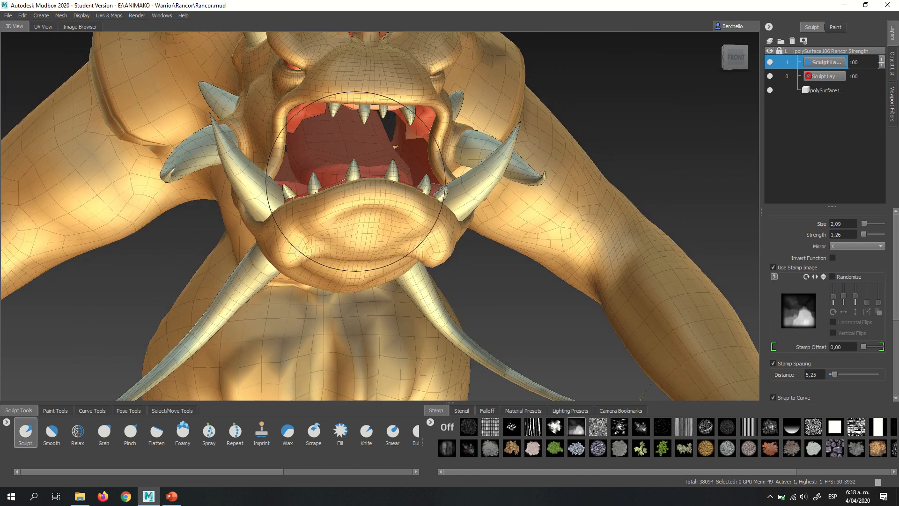
alt+middle_drag(448, 110, 456, 130)
mouse_move(457, 131)
alt+mouse_down()
mouse_move(394, 188)
mouse_move(379, 173)
mouse_move(415, 223)
mouse_move(425, 257)
alt+mouse_up()
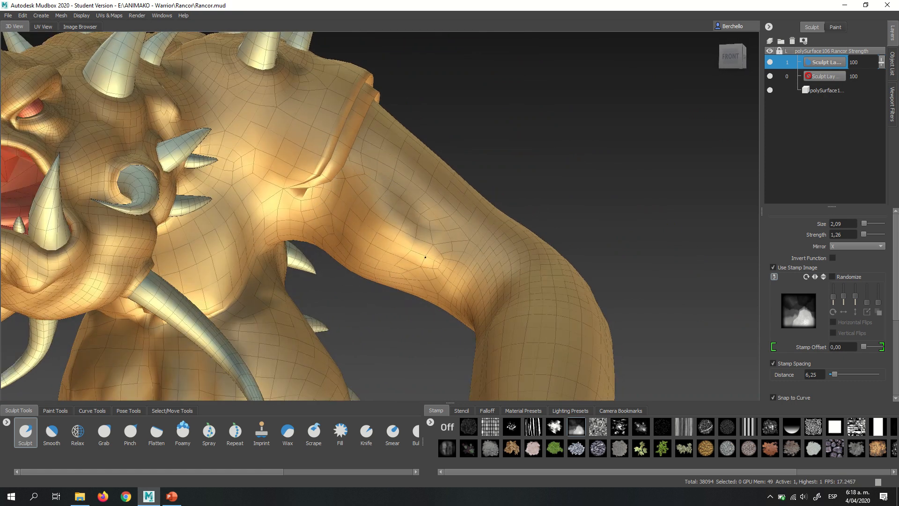
mouse_move(329, 215)
mouse_down()
mouse_move(381, 253)
mouse_move(421, 261)
mouse_up()
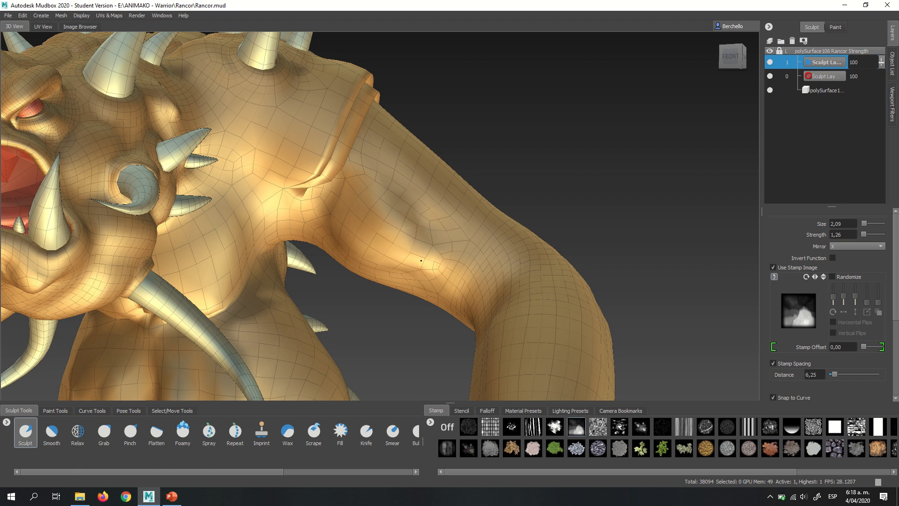
mouse_move(423, 222)
alt+mouse_down()
mouse_move(550, 179)
mouse_move(461, 169)
alt+mouse_up()
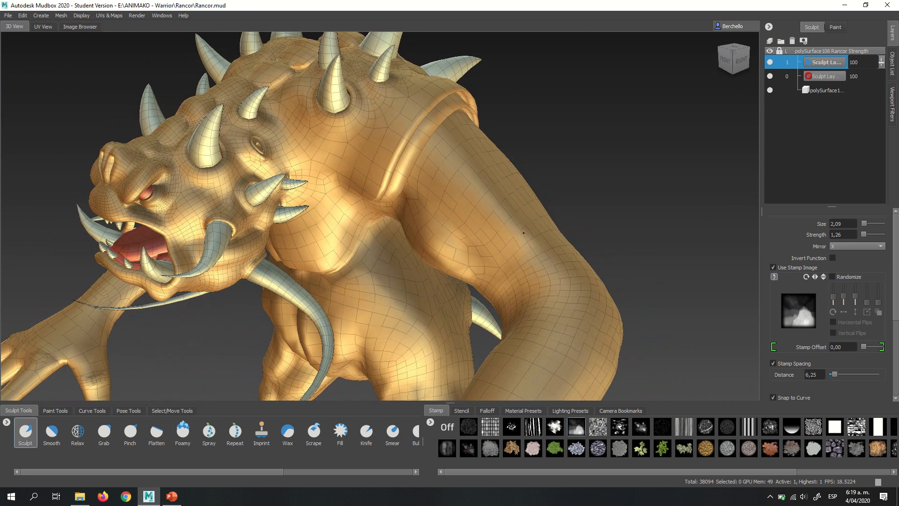
- Sculpt mirrored muscle volume along the outer sides and backs of the upper arms, from the shoulder bands toward the elbows
alt+drag(503, 218, 433, 201)
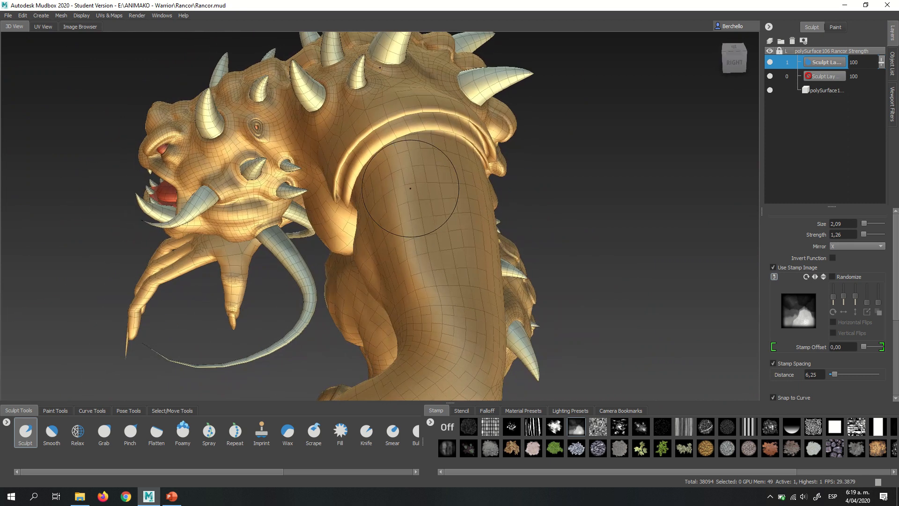
alt+drag(501, 211, 413, 209)
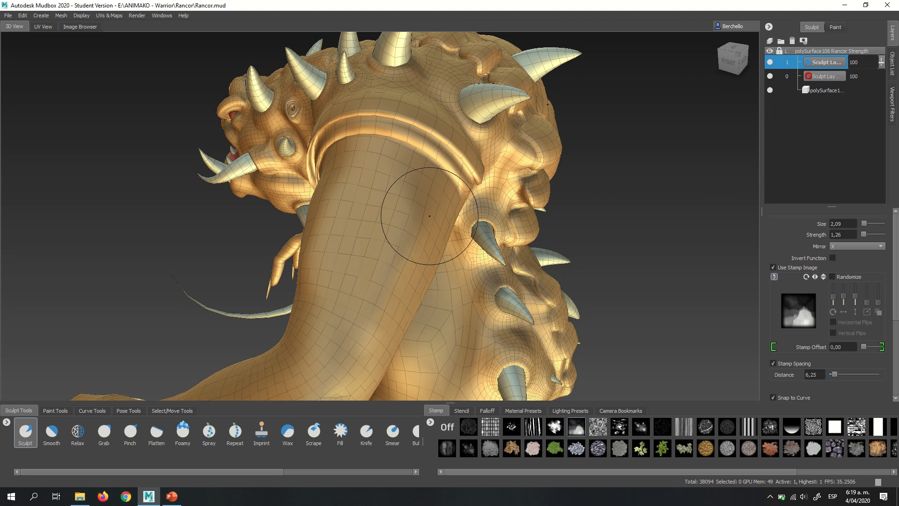
alt+drag(428, 217, 384, 196)
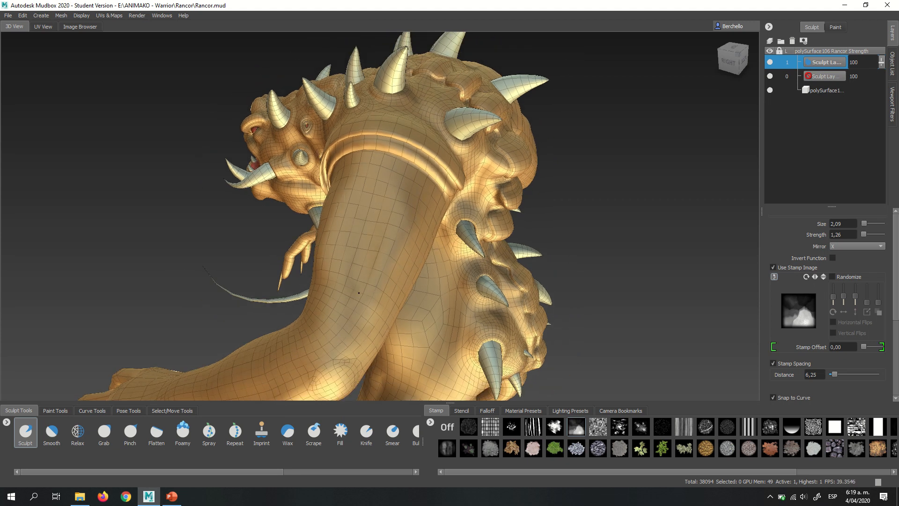
alt+drag(358, 293, 346, 207)
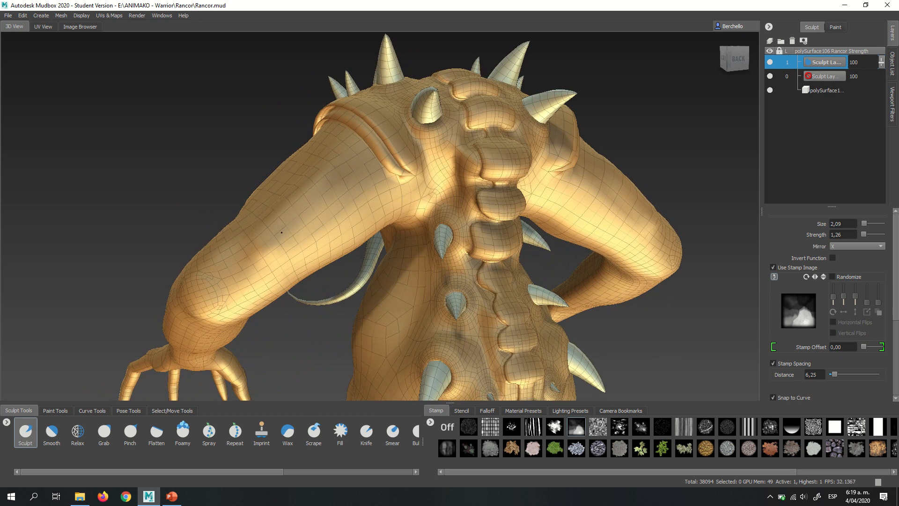
drag(281, 233, 331, 176)
mouse_move(268, 234)
alt+mouse_down()
mouse_move(361, 236)
mouse_move(249, 206)
mouse_move(361, 200)
mouse_move(313, 181)
alt+mouse_up()
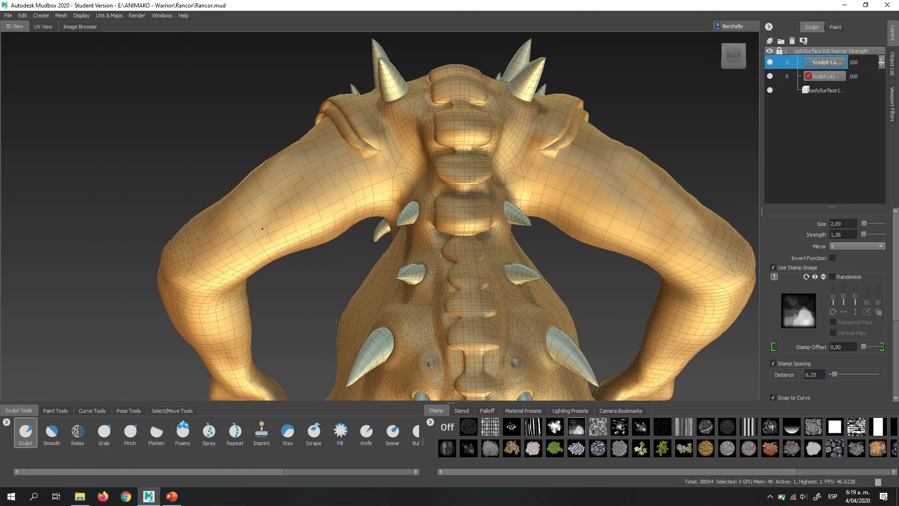
mouse_move(296, 210)
mouse_down()
mouse_move(329, 190)
mouse_move(258, 244)
mouse_move(353, 221)
mouse_move(360, 223)
mouse_move(304, 227)
mouse_move(625, 241)
mouse_move(538, 146)
mouse_move(411, 168)
mouse_up()
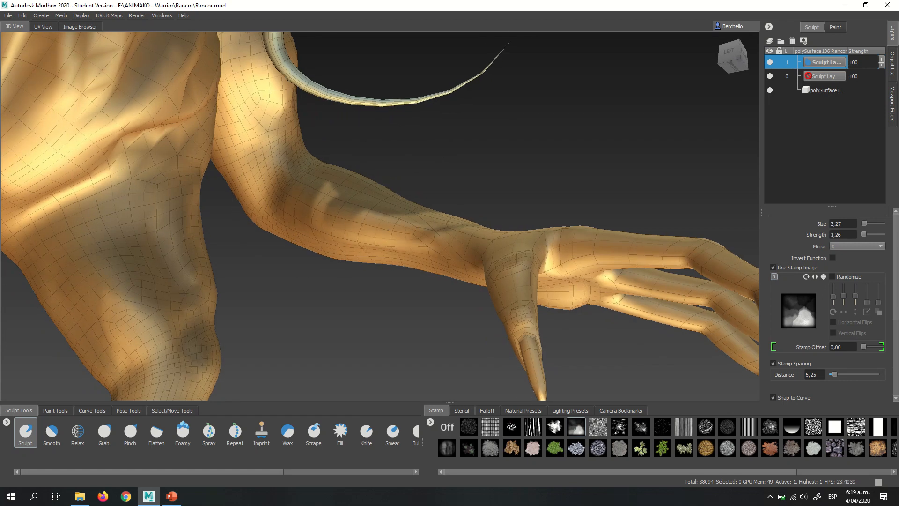
- Build mirrored muscle volume on the forearms below the elbows, varying the Sculpt brush size between 3.27, 1.70 and 3.03
mouse_move(418, 204)
alt+mouse_down()
mouse_move(492, 184)
mouse_move(393, 238)
mouse_move(384, 232)
alt+mouse_up()
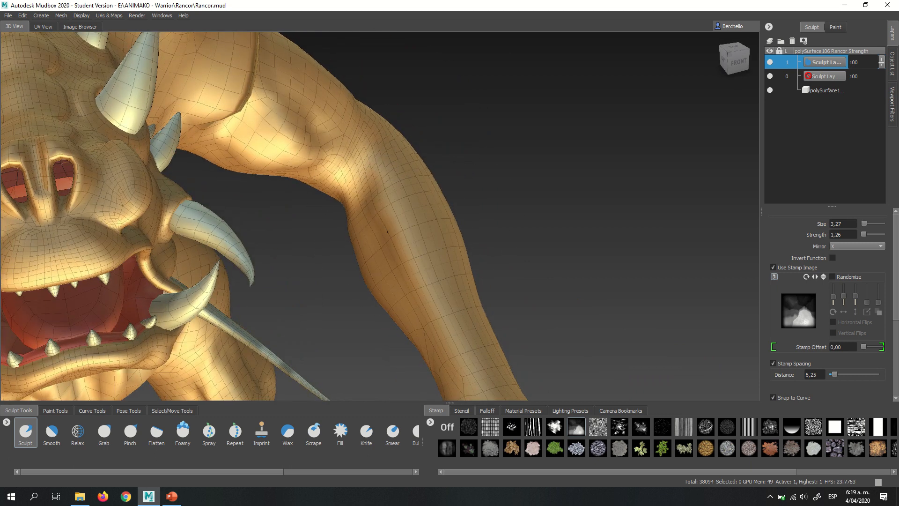
alt+drag(411, 275, 363, 220)
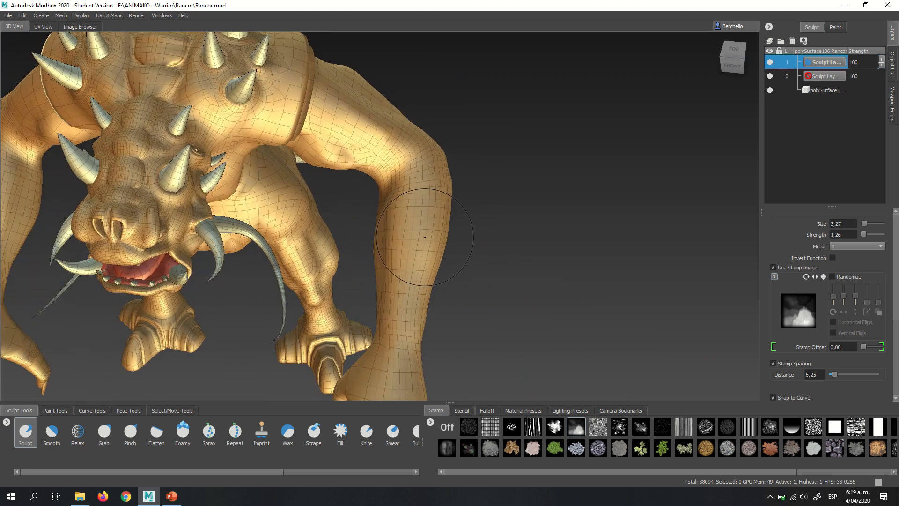
alt+right_drag(357, 202, 416, 235)
alt+drag(416, 234, 424, 226)
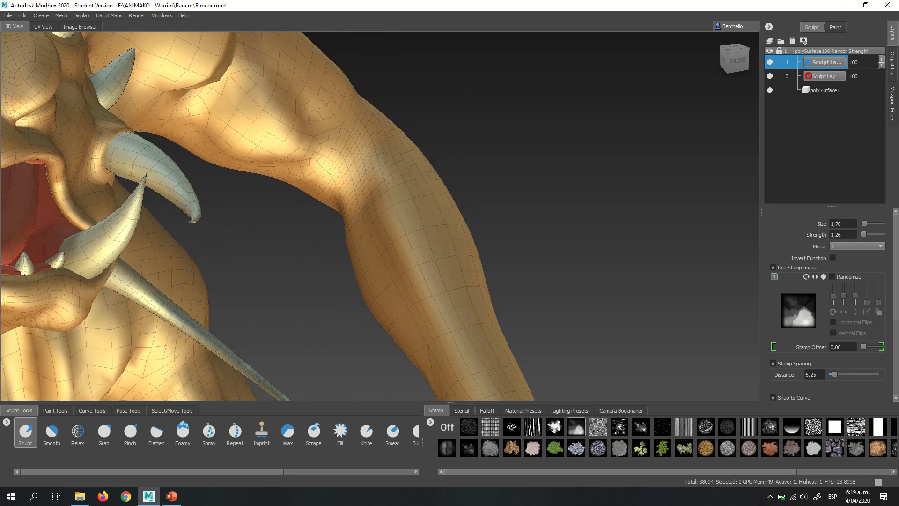
alt+right_drag(446, 245, 299, 251)
mouse_move(299, 252)
alt+mouse_down()
mouse_move(319, 277)
mouse_move(363, 266)
alt+mouse_up()
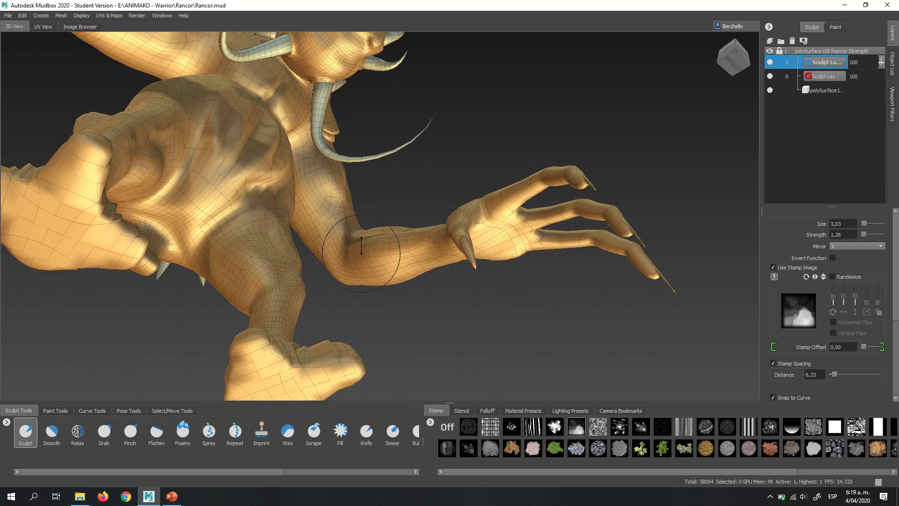
- Set the Sculpt brush size to 2.81 and bulk up the forearm muscles between the elbows and the wrists
mouse_move(393, 249)
mouse_down()
mouse_move(359, 272)
mouse_move(393, 257)
mouse_up()
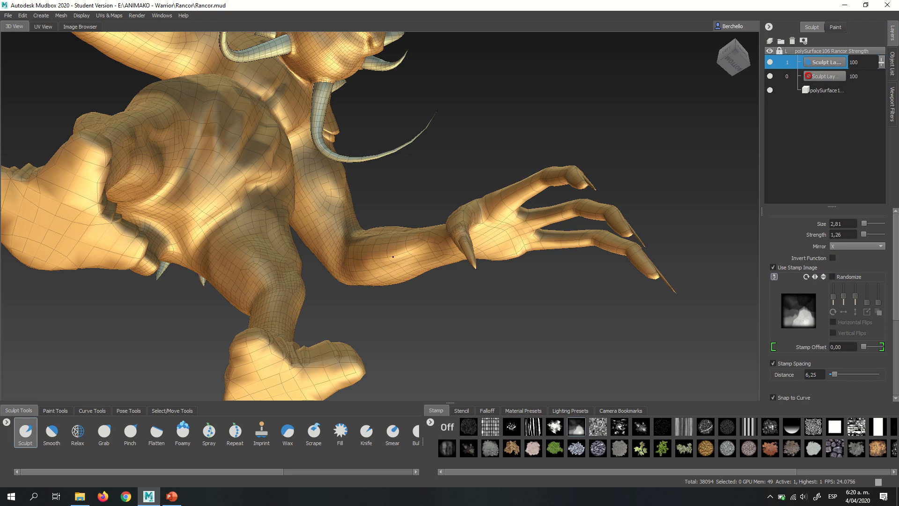
alt+right_drag(393, 257, 562, 244)
alt+drag(441, 262, 412, 304)
alt+right_drag(412, 281, 337, 220)
alt+middle_drag(353, 224, 372, 141)
alt+right_drag(371, 140, 586, 189)
alt+middle_drag(379, 229, 374, 165)
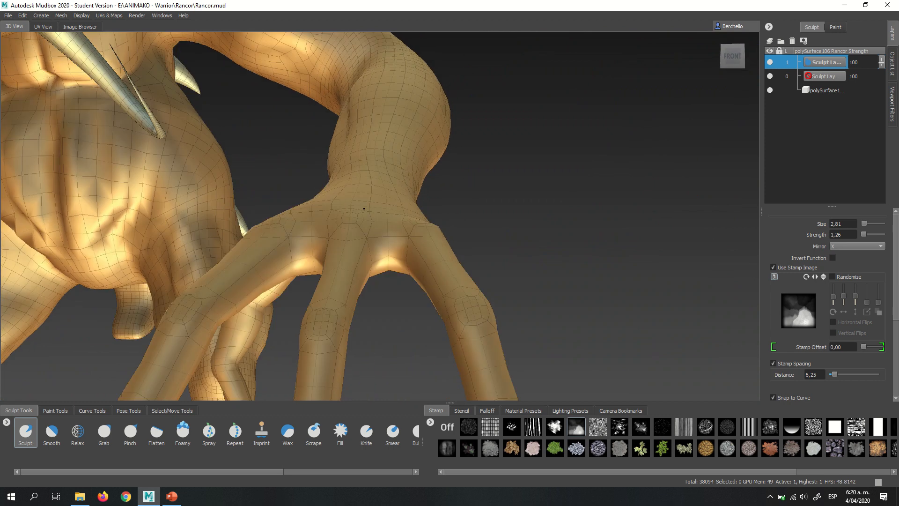
mouse_move(398, 248)
alt+mouse_down()
mouse_move(439, 149)
mouse_move(417, 220)
mouse_move(405, 224)
mouse_move(406, 171)
mouse_move(482, 194)
mouse_move(525, 180)
alt+mouse_up()
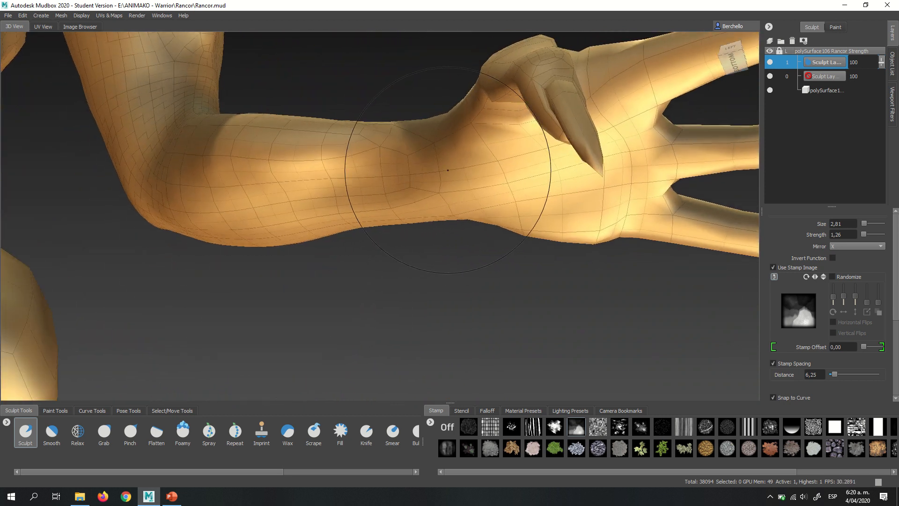
- Reduce the Sculpt brush to size 0.57 and form tendon ridges on the inner wrists with mirrored strokes
key(b)
drag(458, 169, 430, 169)
drag(372, 169, 375, 171)
mouse_move(439, 167)
alt+mouse_down()
mouse_move(452, 174)
mouse_move(421, 166)
mouse_move(502, 166)
mouse_move(407, 171)
alt+mouse_up()
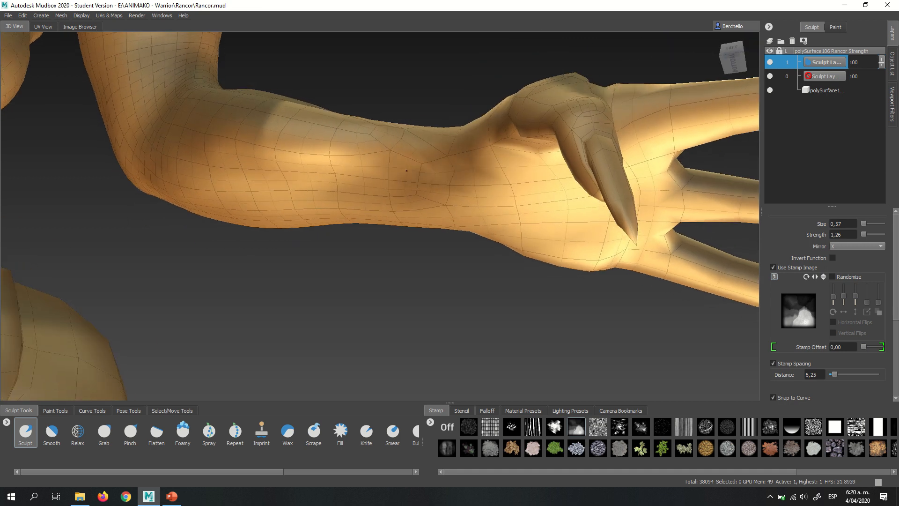
alt+drag(449, 215, 474, 188)
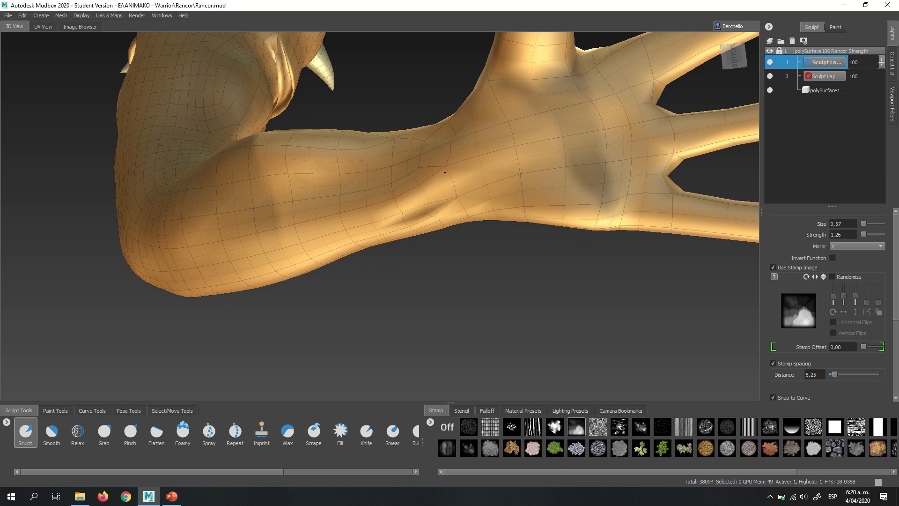
alt+drag(389, 199, 510, 215)
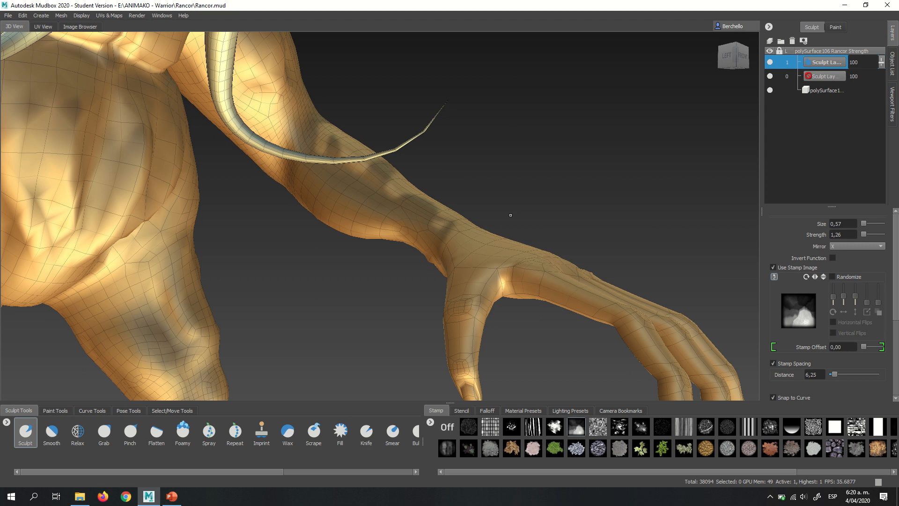
- Examine the head from the front and side, including the muzzle, mouth, eye area and cheek
alt+drag(428, 216, 385, 240)
alt+right_drag(386, 240, 412, 234)
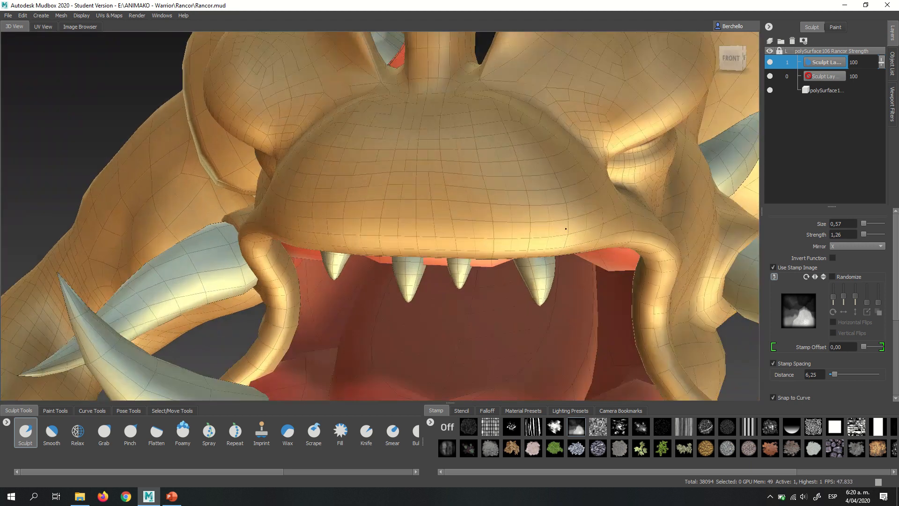
mouse_move(412, 234)
alt+mouse_down()
mouse_move(374, 220)
mouse_move(414, 220)
alt+mouse_up()
alt+right_drag(413, 220, 335, 241)
alt+drag(335, 241, 407, 187)
alt+right_drag(408, 187, 697, 243)
alt+middle_drag(429, 195, 333, 180)
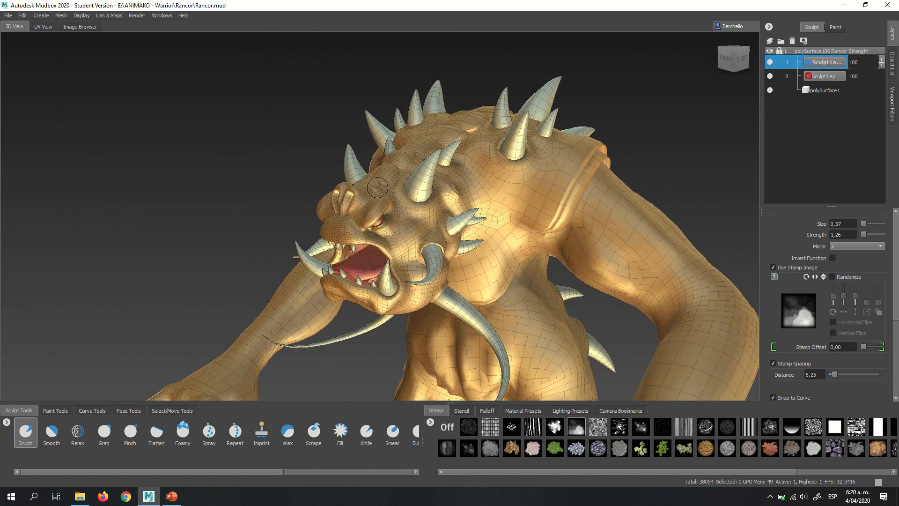
alt+right_drag(333, 180, 398, 218)
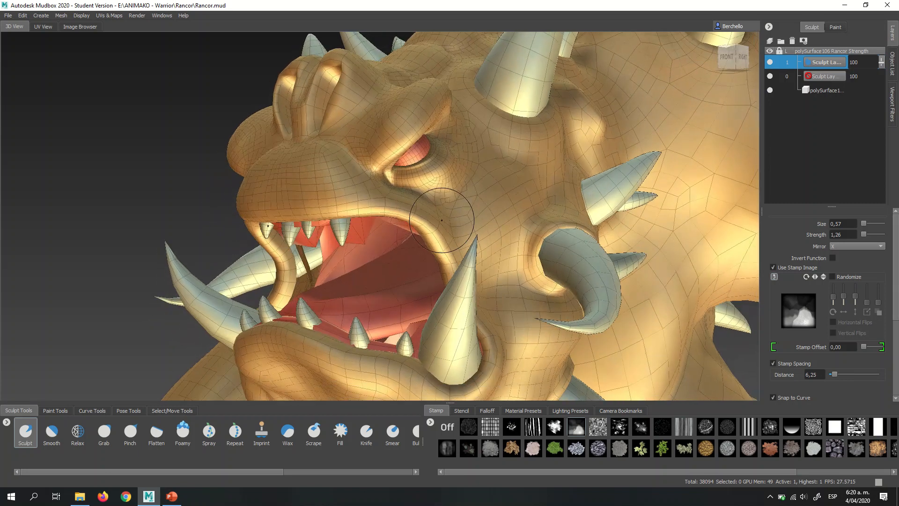
alt+drag(440, 216, 434, 206)
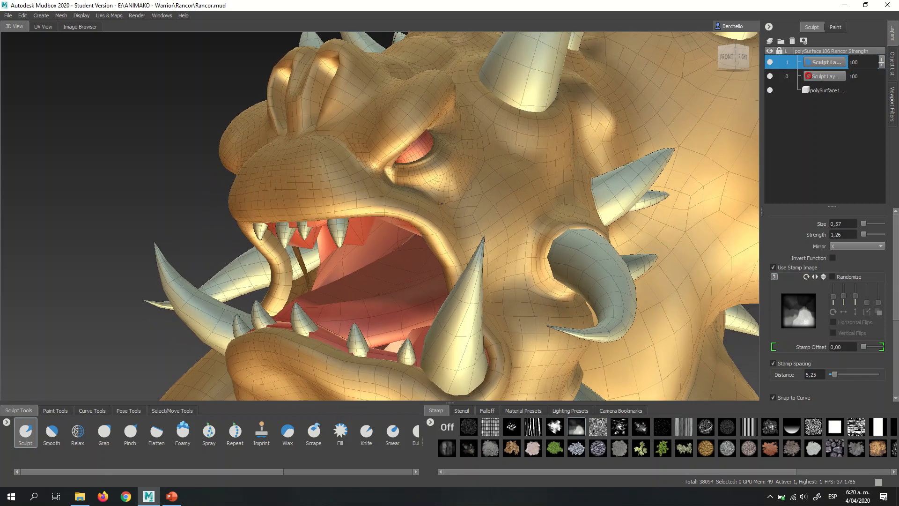
alt+right_drag(433, 206, 502, 209)
mouse_move(501, 209)
alt+mouse_down()
mouse_move(484, 207)
mouse_move(467, 175)
alt+mouse_up()
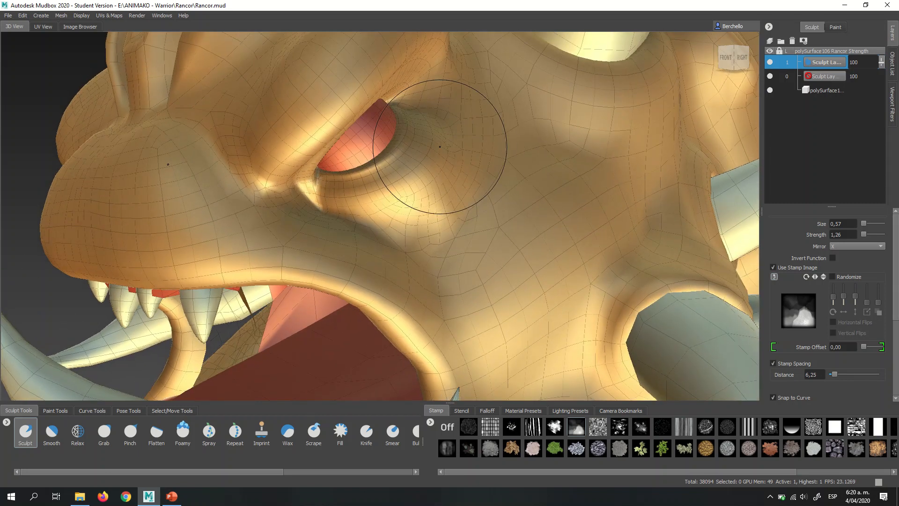
- Reduce the Sculpt brush size to 0.11 for fine facial detail, and inspect the muzzle and cheek surface up close
mouse_move(399, 218)
alt+mouse_down()
mouse_move(423, 201)
mouse_move(455, 201)
mouse_move(501, 221)
alt+mouse_up()
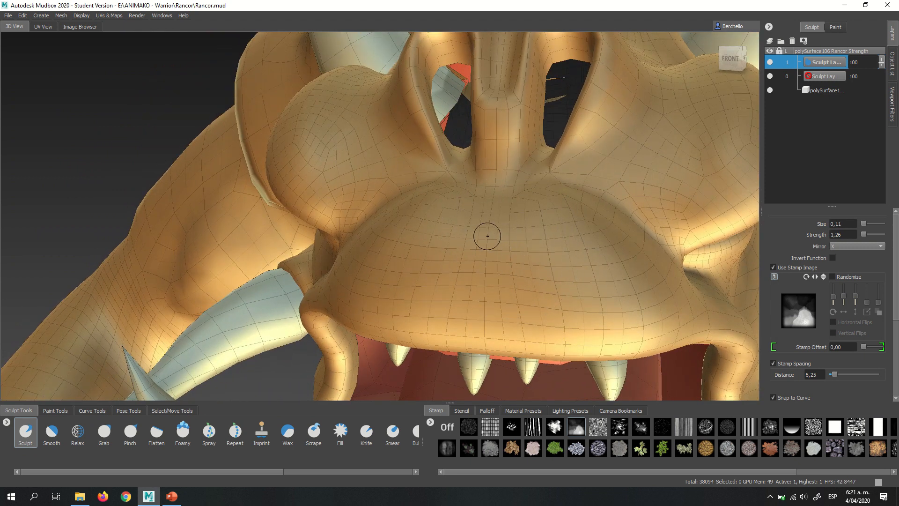
alt+drag(511, 204, 490, 177)
alt+drag(501, 225, 423, 223)
mouse_move(423, 222)
alt+right_down()
mouse_move(451, 209)
mouse_move(500, 211)
mouse_move(464, 209)
alt+right_up()
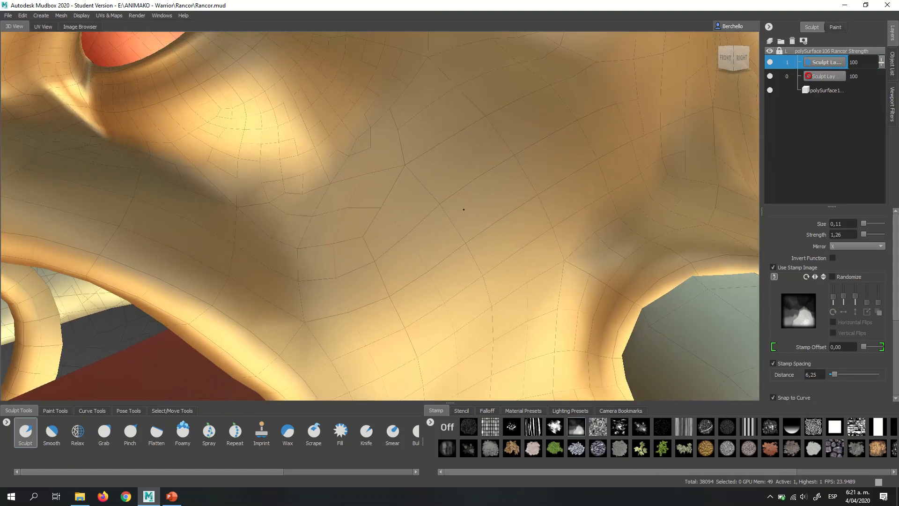
alt+middle_drag(464, 208, 493, 238)
alt+drag(493, 238, 480, 205)
alt+right_drag(480, 205, 394, 208)
alt+middle_drag(525, 347, 451, 163)
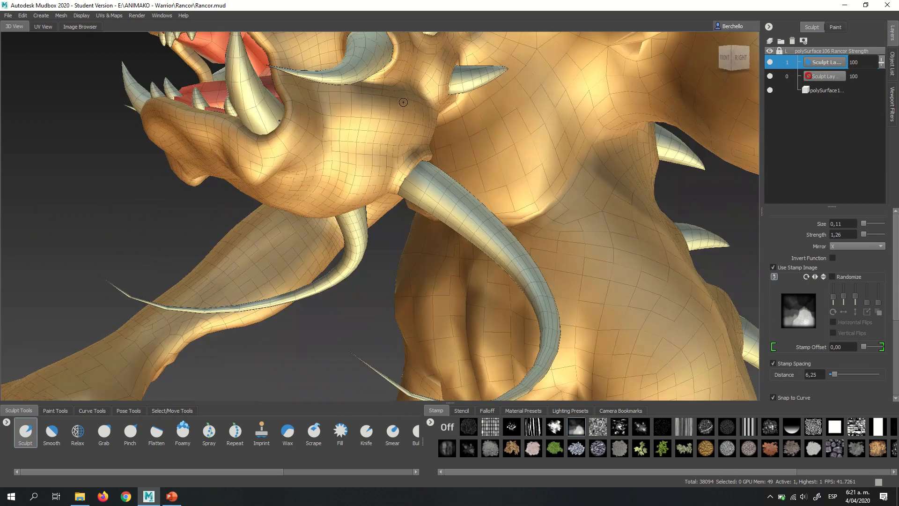
- Review the arms, belly and legs on the whole figure, and examine the muzzle between the nostrils and upper lip
alt+right_drag(452, 164, 425, 163)
alt+middle_drag(497, 324, 454, 192)
alt+right_drag(454, 192, 403, 194)
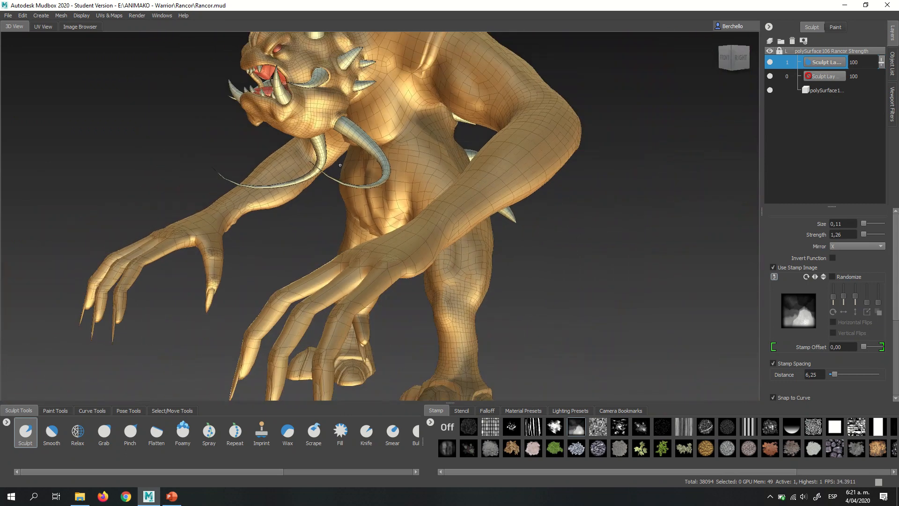
alt+drag(417, 199, 538, 221)
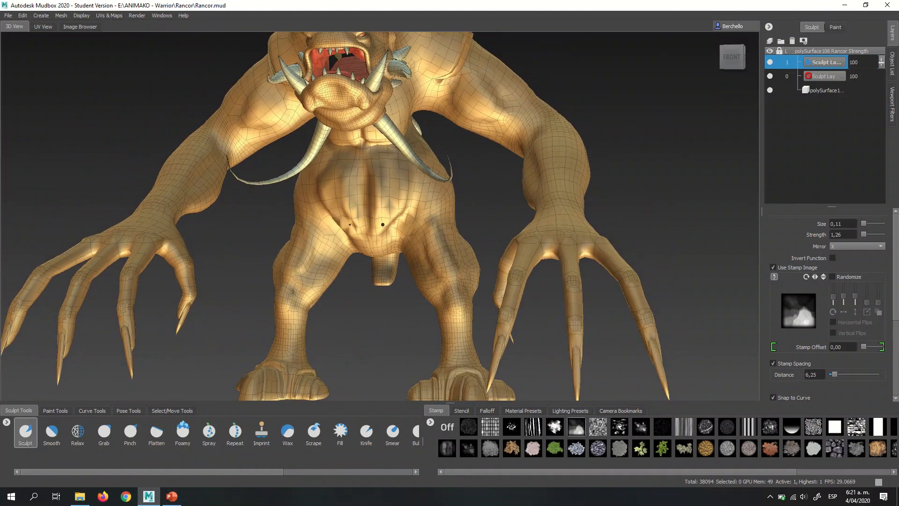
alt+drag(402, 199, 408, 218)
scroll(408, 218, up, 5)
alt+middle_drag(417, 61, 459, 178)
alt+drag(459, 177, 433, 188)
alt+middle_drag(407, 164, 464, 203)
scroll(464, 202, up, 6)
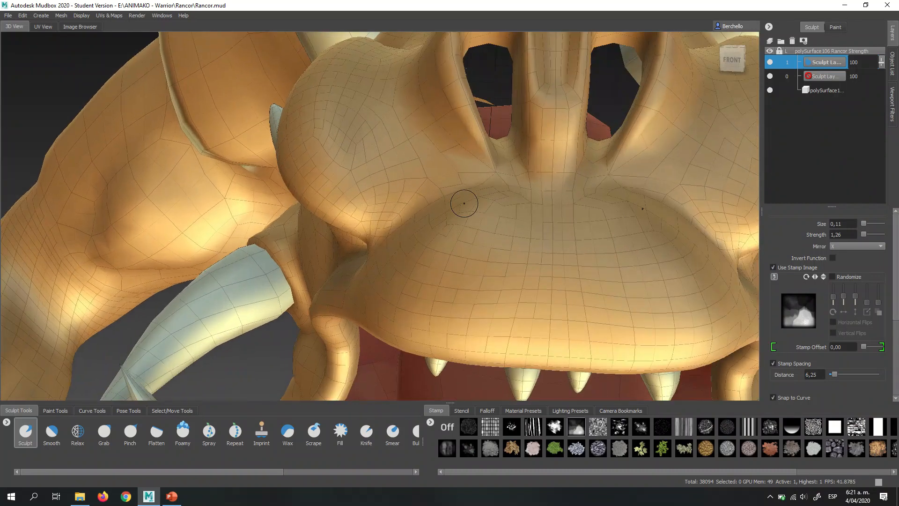
alt+middle_drag(519, 299, 443, 193)
alt+drag(444, 193, 392, 190)
scroll(410, 203, down, 2)
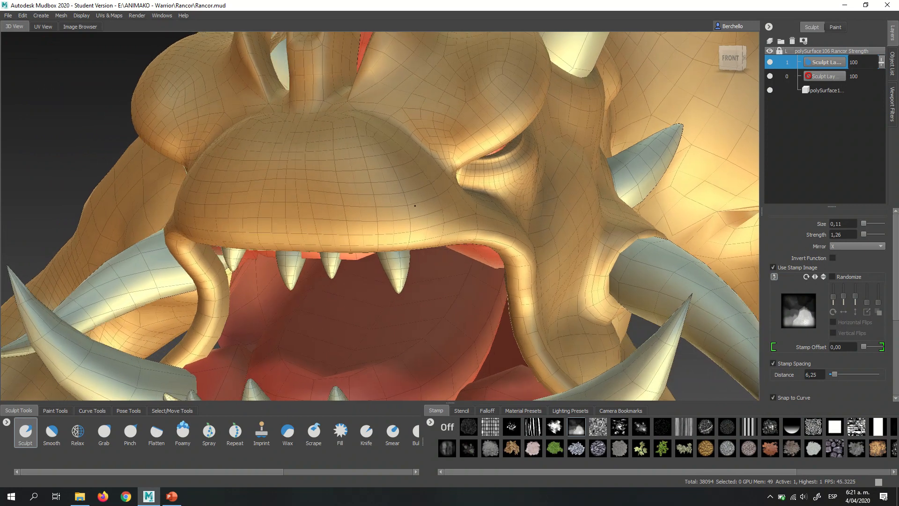
- Turn off mirroring for the Sculpt brush so facial detail can be sculpted asymmetrically
alt+middle_drag(393, 190, 403, 194)
alt+drag(404, 195, 416, 210)
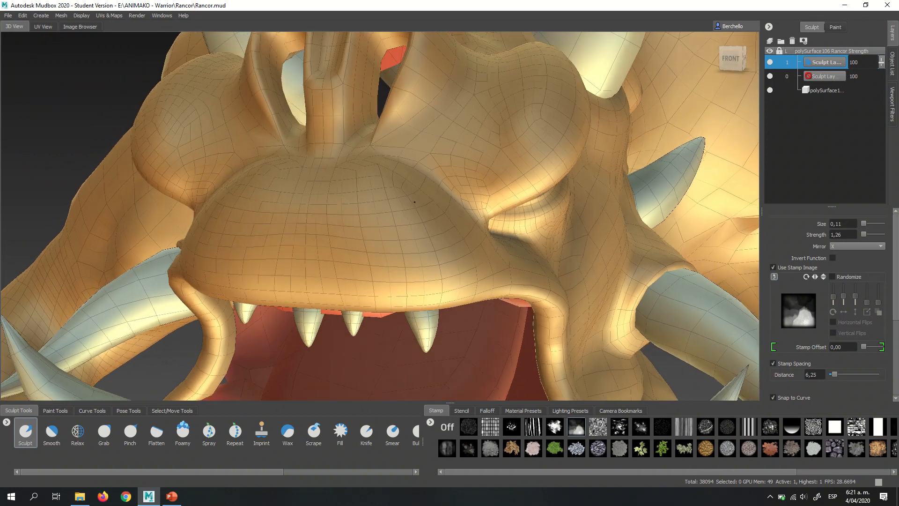
alt+middle_drag(415, 211, 431, 204)
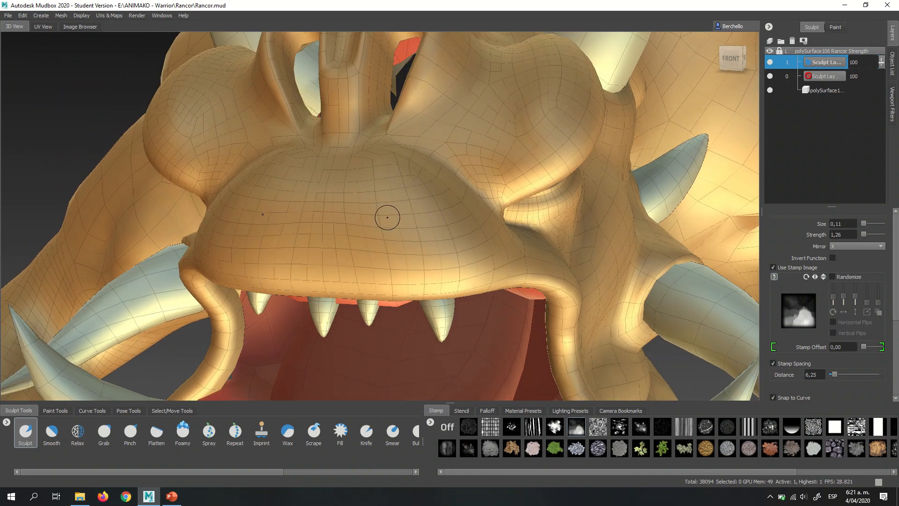
alt+drag(382, 228, 395, 220)
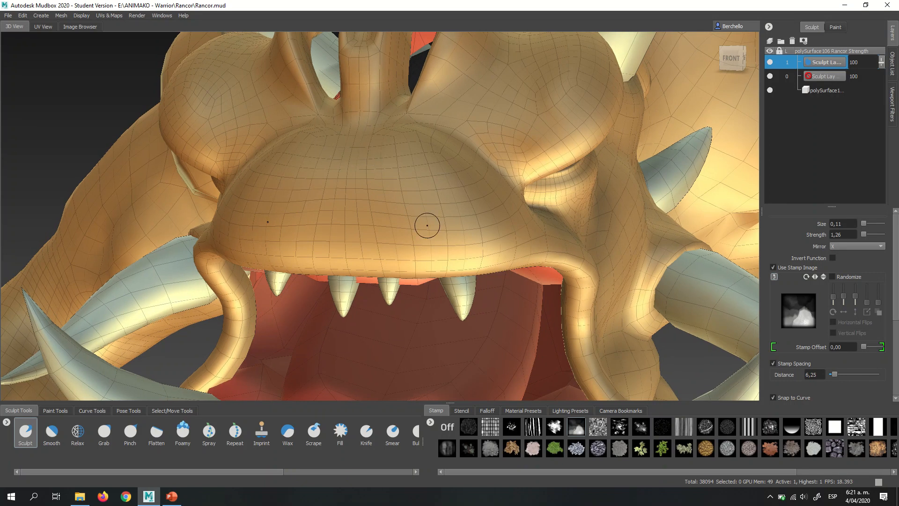
click(840, 248)
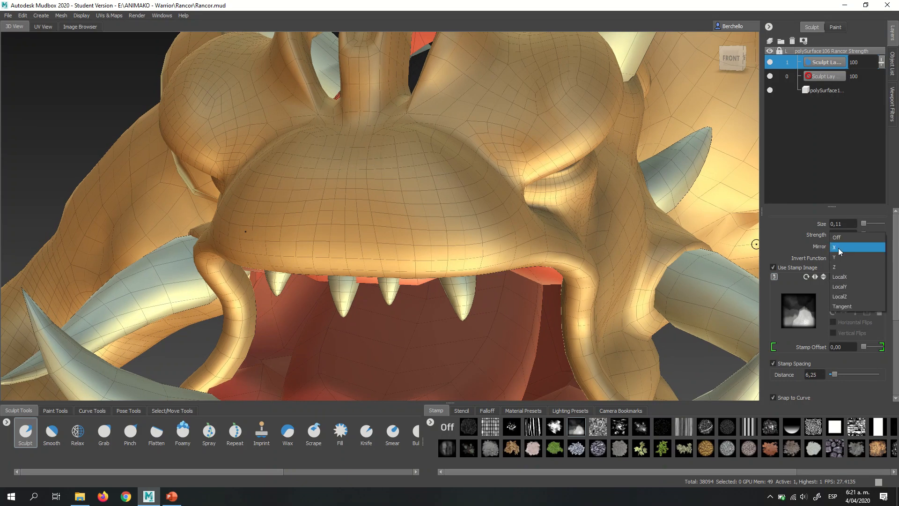
click(842, 240)
- Try vertical wrinkle strokes down the middle of the muzzle, undoing the first one and lowering the brush strength to 0.69
mouse_move(494, 174)
alt+mouse_down()
mouse_move(436, 173)
mouse_move(428, 229)
alt+mouse_up()
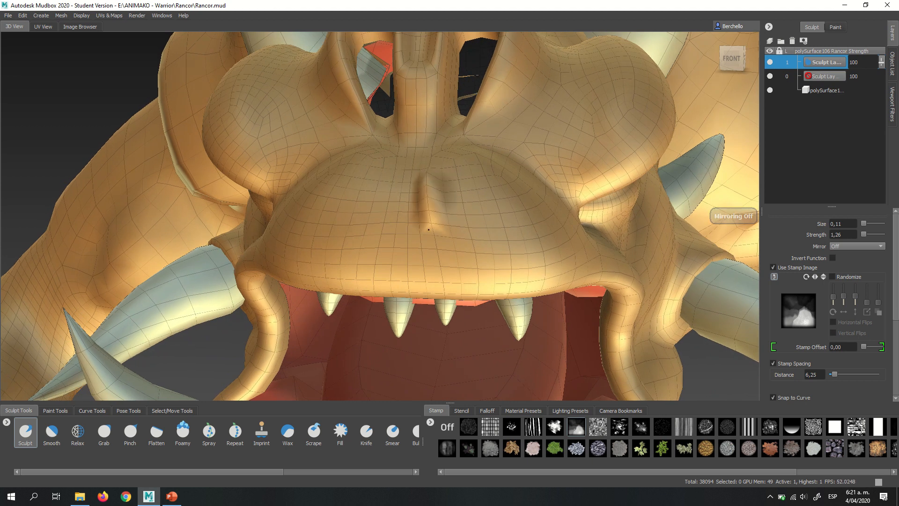
key(ctrl+z)
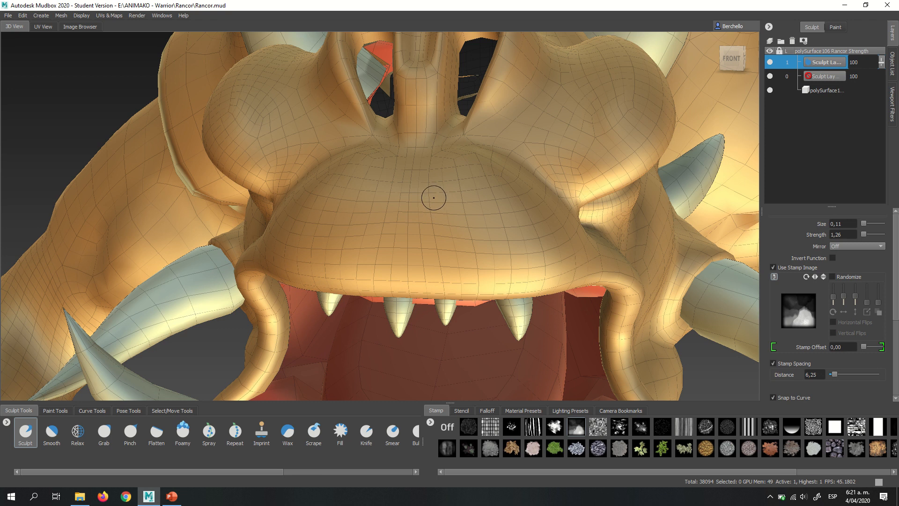
key(m)
drag(435, 198, 440, 197)
mouse_move(438, 255)
mouse_down()
mouse_move(443, 283)
mouse_move(433, 188)
mouse_up()
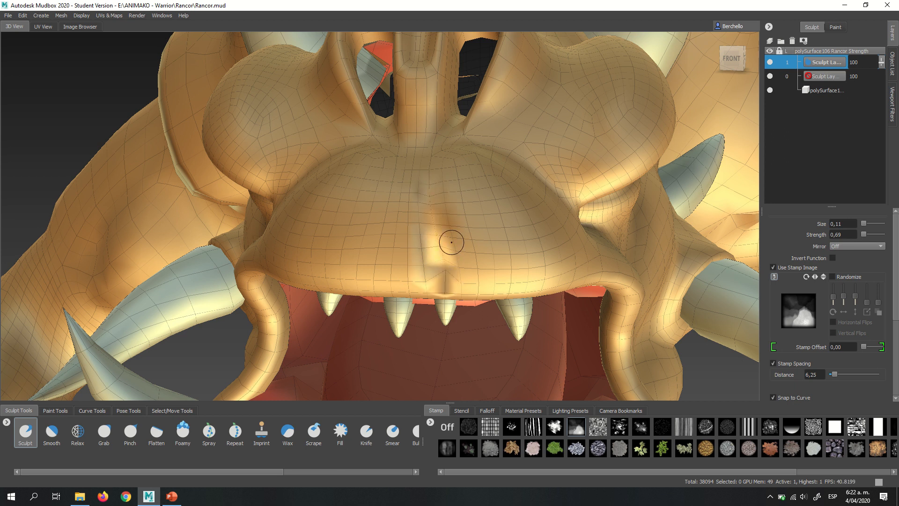
- Check the mesh density around the muzzle and eye, and add subdivision level 2 to the body mesh
alt+drag(450, 243, 396, 209)
alt+drag(467, 225, 267, 199)
alt+right_drag(293, 207, 466, 189)
alt+drag(466, 189, 316, 212)
alt+middle_drag(315, 212, 406, 185)
mouse_move(352, 215)
alt+middle_down()
mouse_move(386, 169)
mouse_move(398, 209)
mouse_move(385, 222)
mouse_move(390, 215)
alt+middle_up()
alt+middle_drag(430, 182, 409, 158)
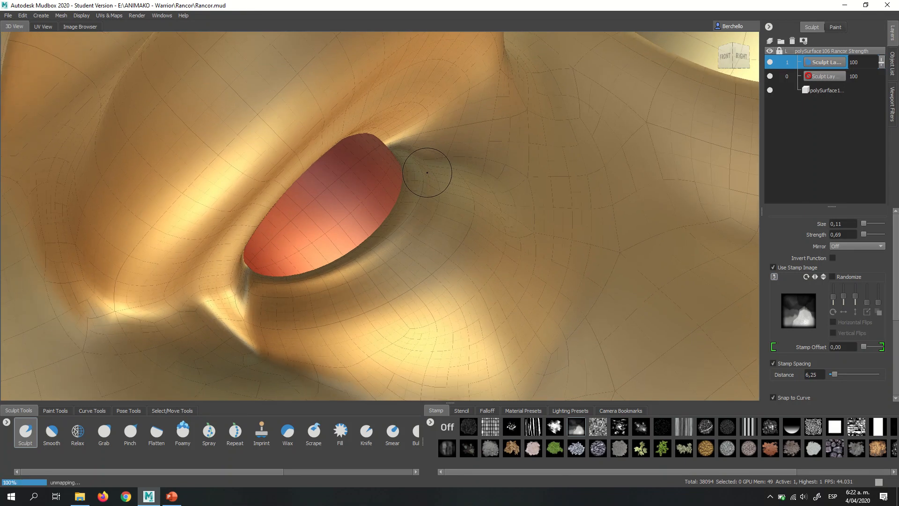
alt+right_drag(489, 166, 446, 202)
alt+drag(446, 206, 475, 219)
alt+right_drag(477, 215, 521, 162)
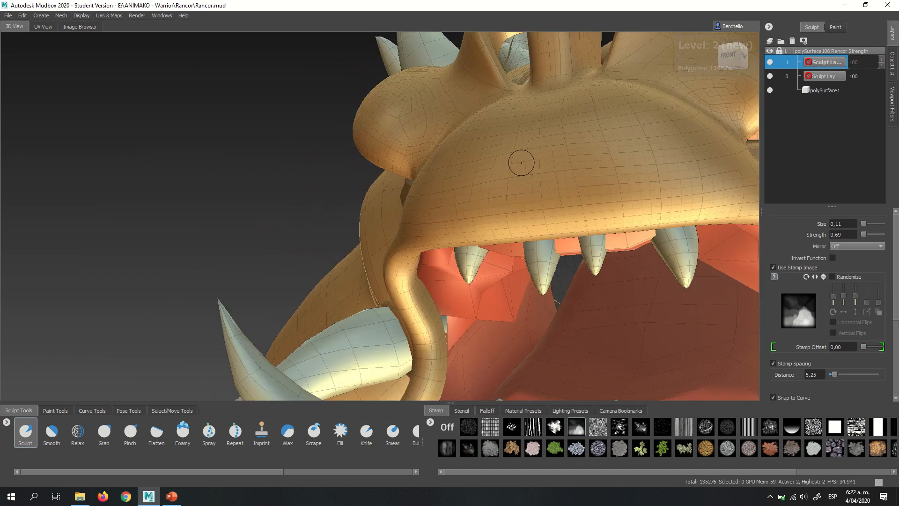
- Create a new sculpt layer for the facial detail and reduce the Sculpt brush size to 0.05
alt+drag(521, 163, 509, 184)
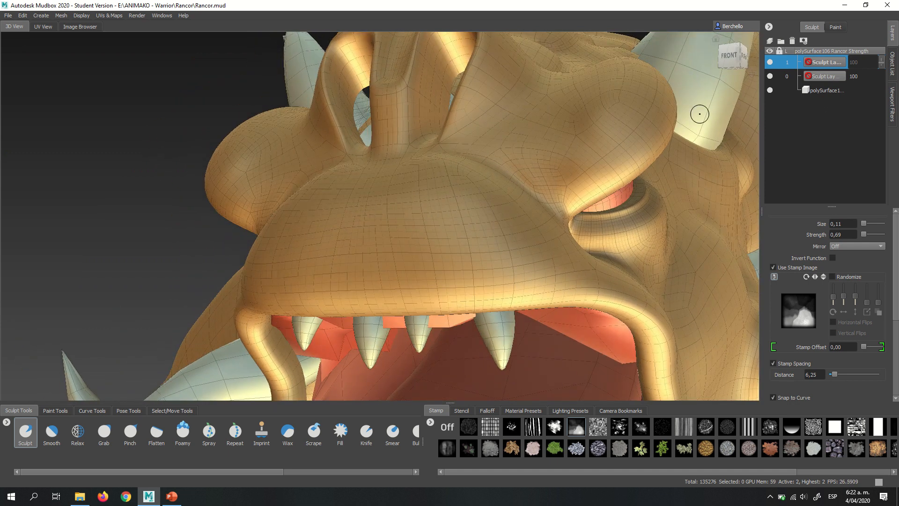
click(770, 41)
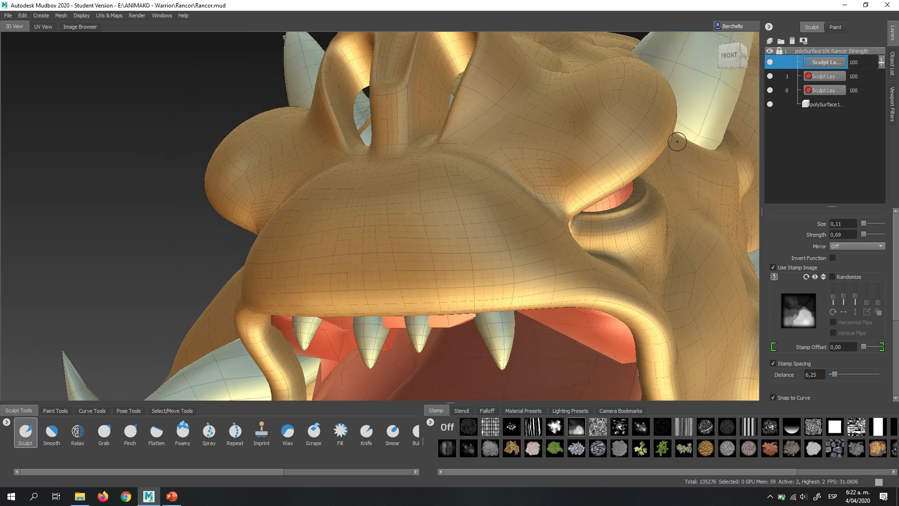
scroll(405, 239, up, 2)
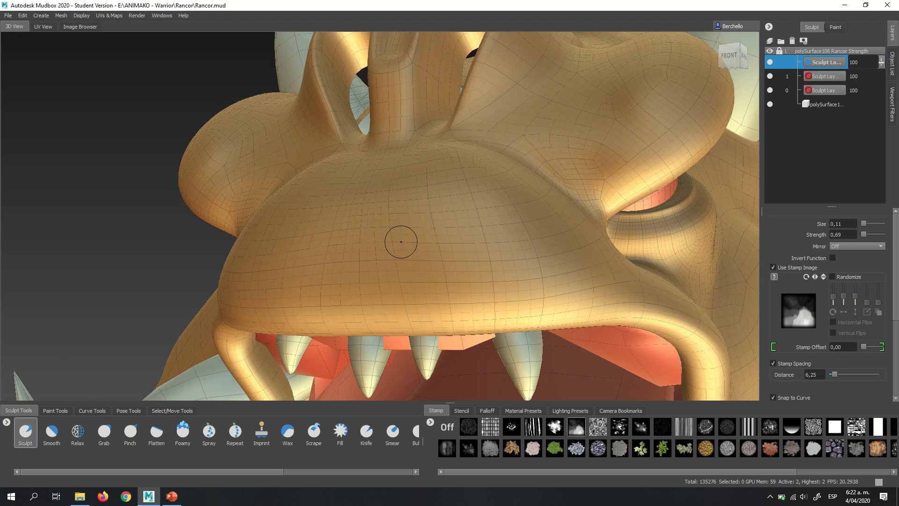
drag(408, 241, 414, 138)
scroll(423, 241, up, 2)
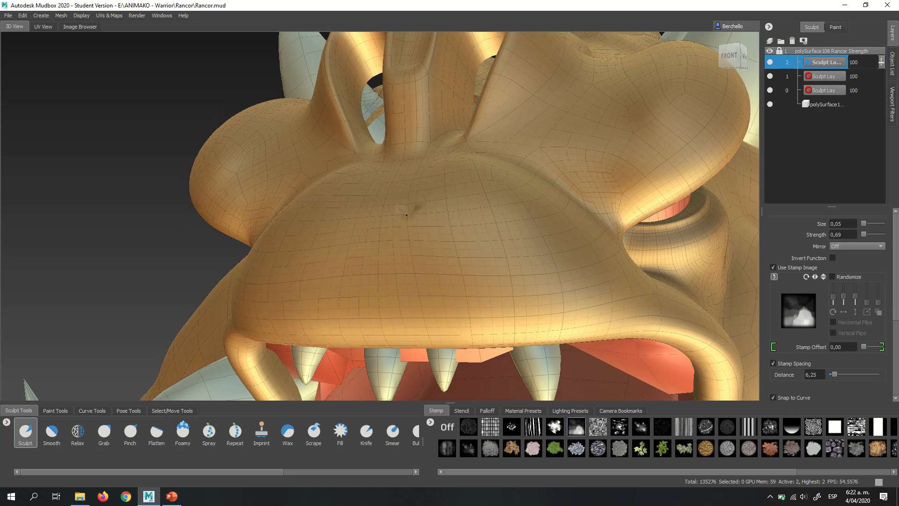
- Try to sculpt a vertical wrinkle down the middle of the muzzle to the upper lip
drag(407, 215, 407, 245)
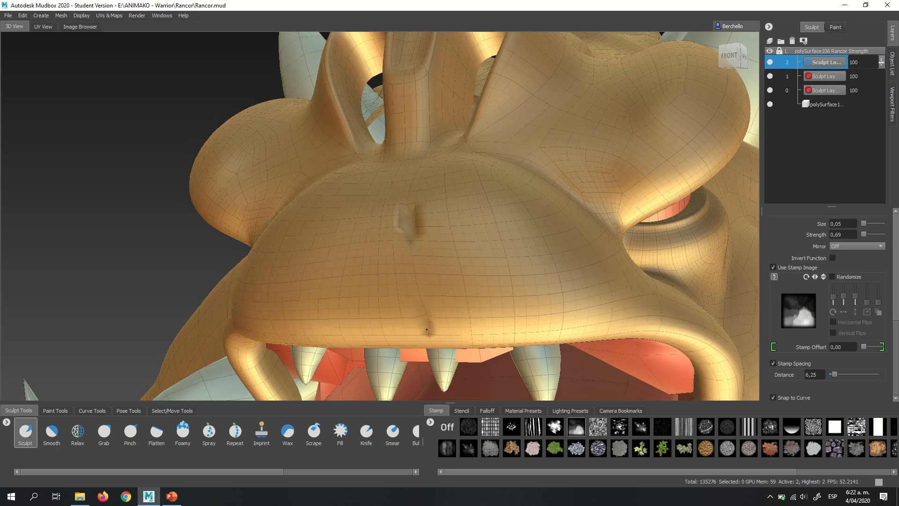
drag(426, 329, 416, 278)
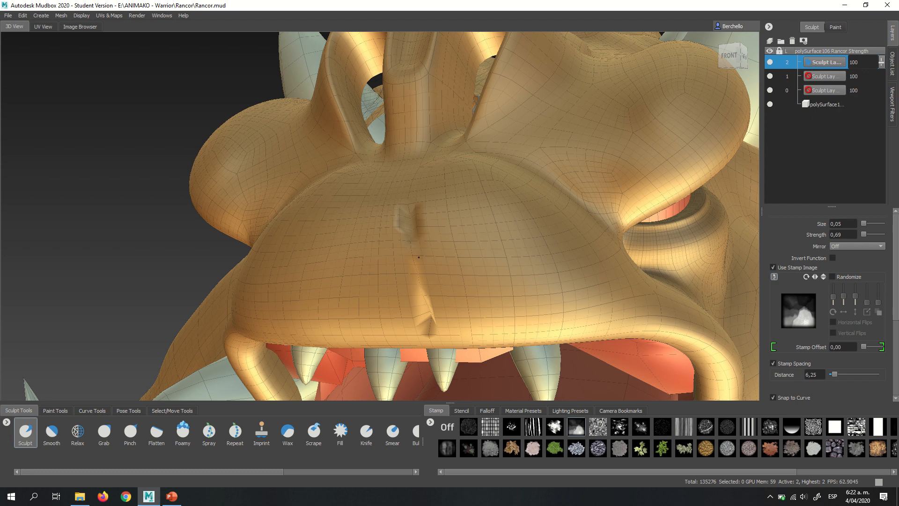
mouse_move(418, 257)
mouse_down()
mouse_move(410, 269)
mouse_move(414, 249)
mouse_up()
alt+right_drag(484, 225, 461, 206)
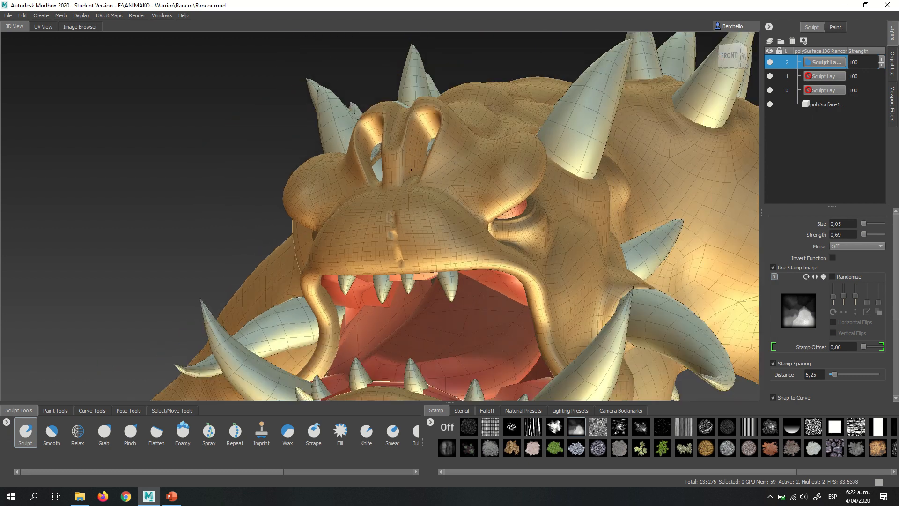
- Review the test wrinkle on the whole head and up close, and undo its strokes on the muzzle
alt+drag(462, 206, 508, 236)
alt+right_drag(508, 236, 513, 170)
alt+drag(513, 170, 471, 133)
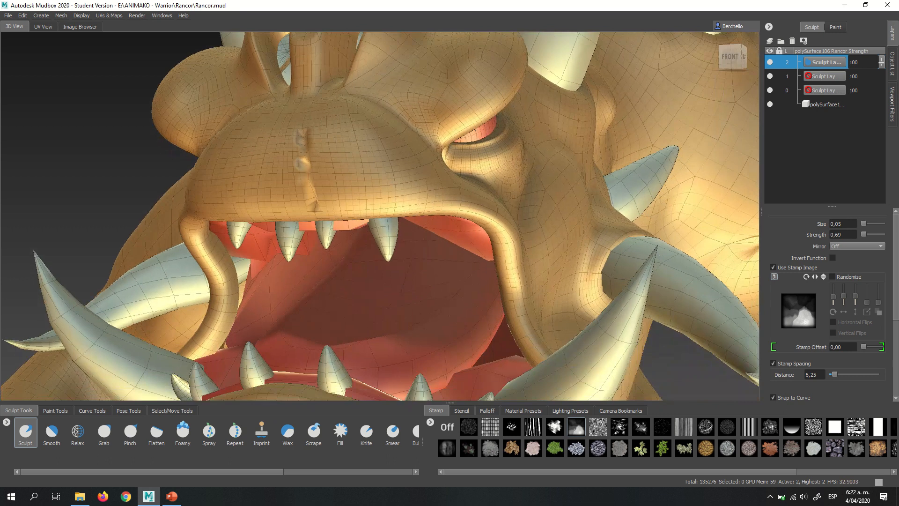
alt+right_drag(471, 133, 479, 185)
alt+middle_drag(480, 185, 429, 199)
alt+drag(429, 199, 430, 207)
key(ctrl+z)
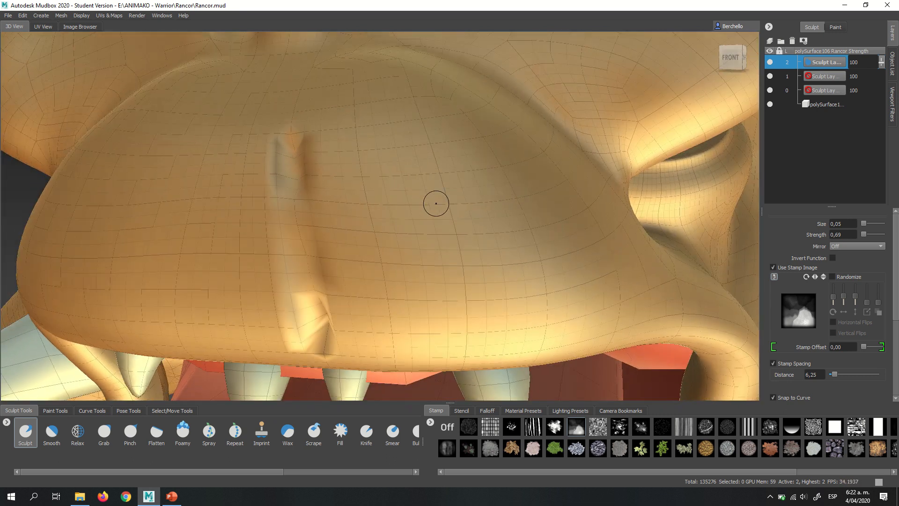
mouse_move(447, 203)
alt+right_down()
mouse_move(436, 191)
mouse_move(406, 190)
alt+right_up()
key(ctrl+z)
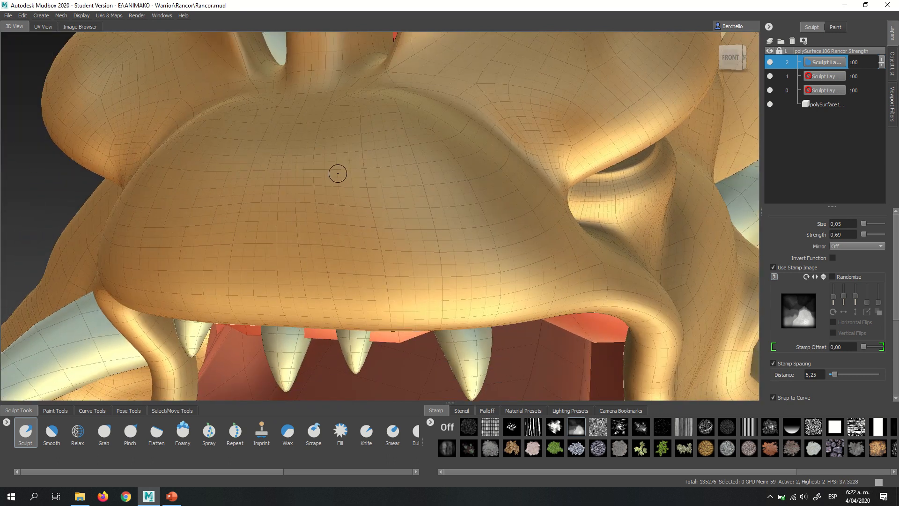
- Lower the Sculpt brush strength to 0.21 and sculpt a vertical wrinkle down the middle of the muzzle
key(m)
drag(340, 177, 353, 178)
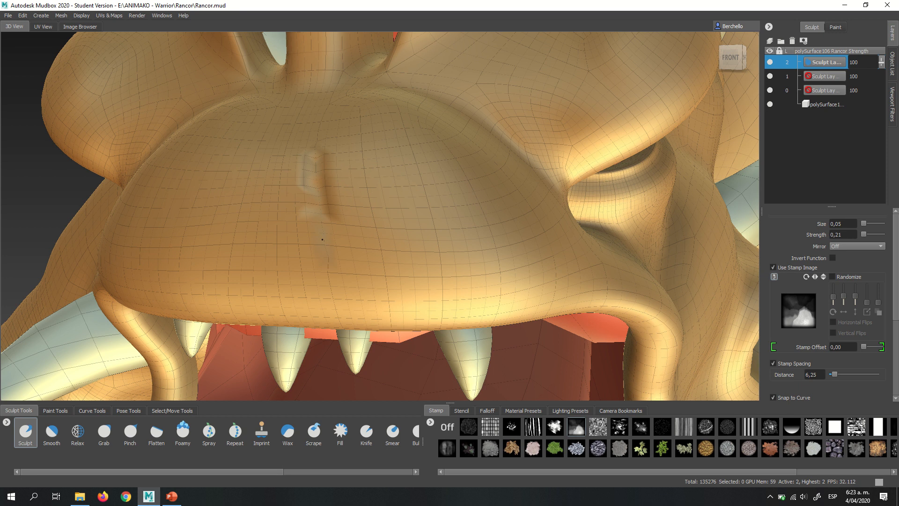
drag(322, 239, 326, 253)
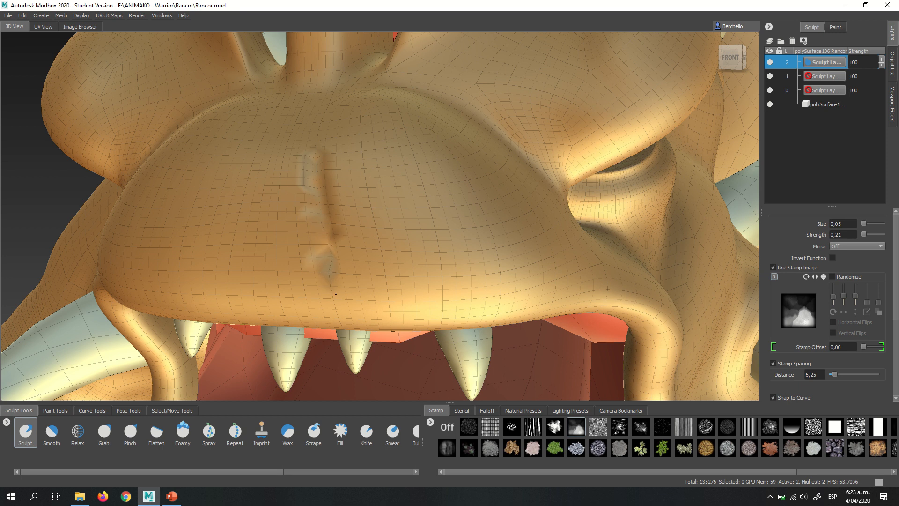
drag(338, 312, 338, 305)
- Sculpt two more vertical wrinkles beside the central one, working across the muzzle toward the large fang below the eye
drag(338, 305, 341, 257)
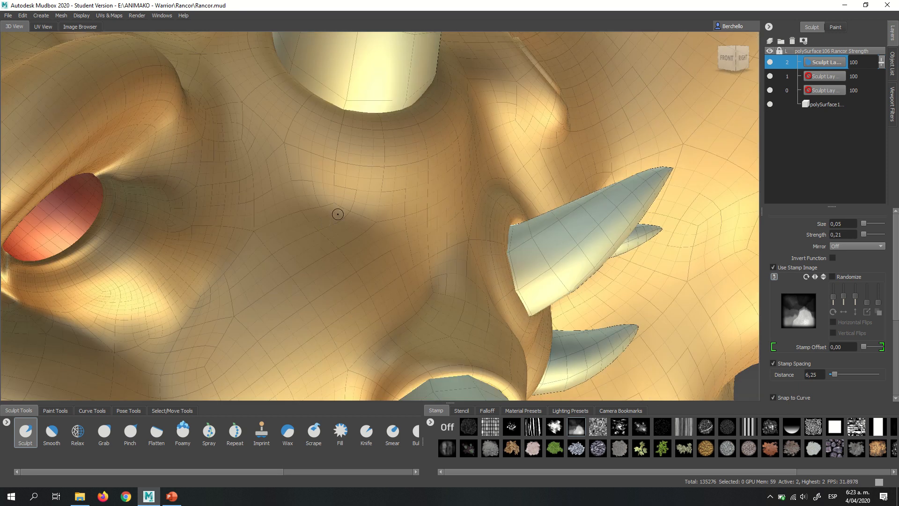
alt+right_drag(338, 214, 321, 217)
mouse_move(336, 209)
alt+mouse_down()
mouse_move(347, 188)
mouse_move(426, 201)
alt+mouse_up()
mouse_move(432, 205)
alt+mouse_down()
mouse_move(432, 148)
mouse_move(385, 240)
mouse_move(394, 303)
mouse_move(388, 239)
alt+mouse_up()
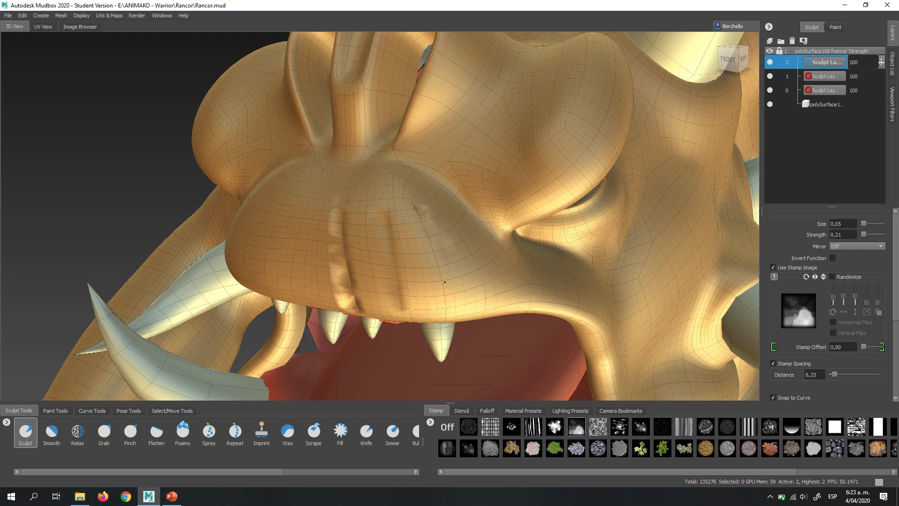
drag(445, 281, 444, 308)
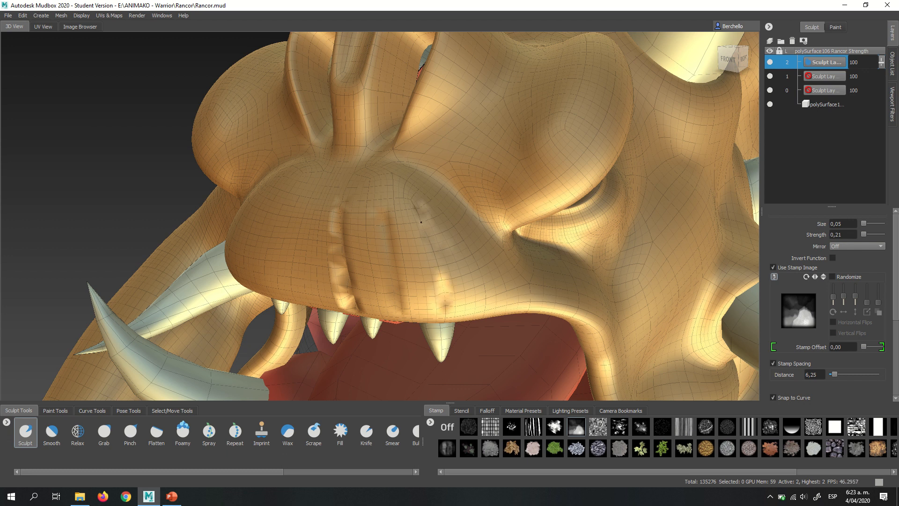
alt+drag(445, 270, 436, 241)
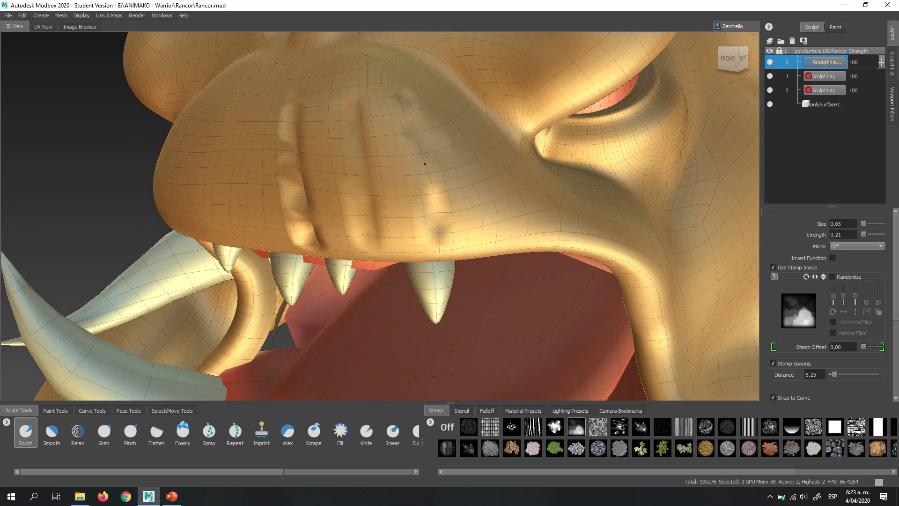
drag(424, 164, 441, 248)
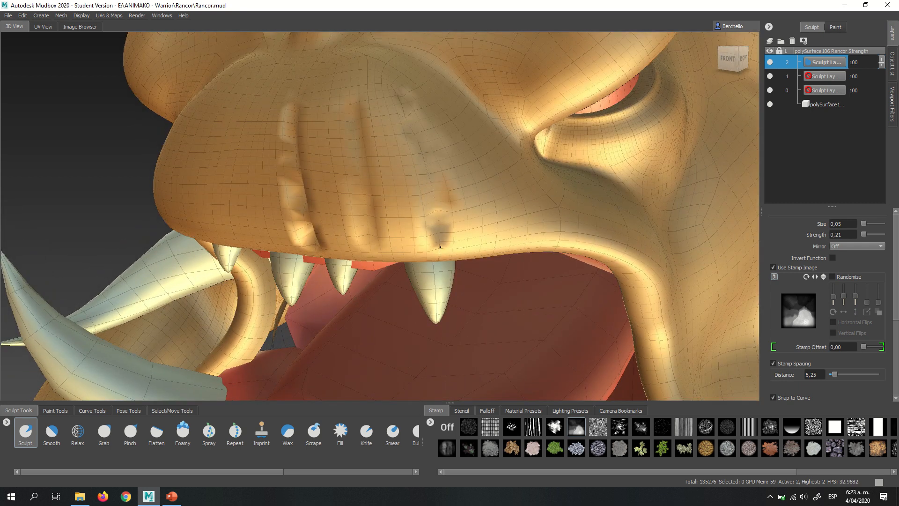
- Apply the fourth lighting preset in the first row, accepting removal of all existing lights
scroll(440, 244, down, 5)
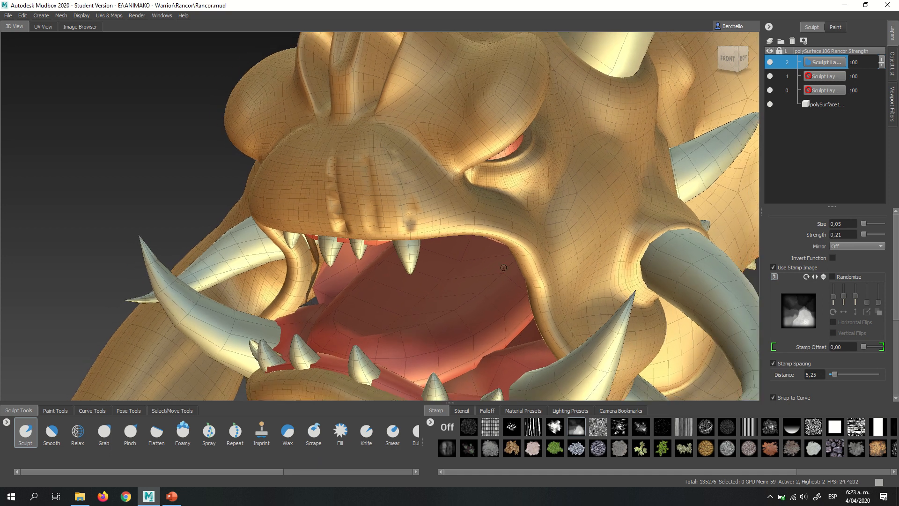
click(562, 411)
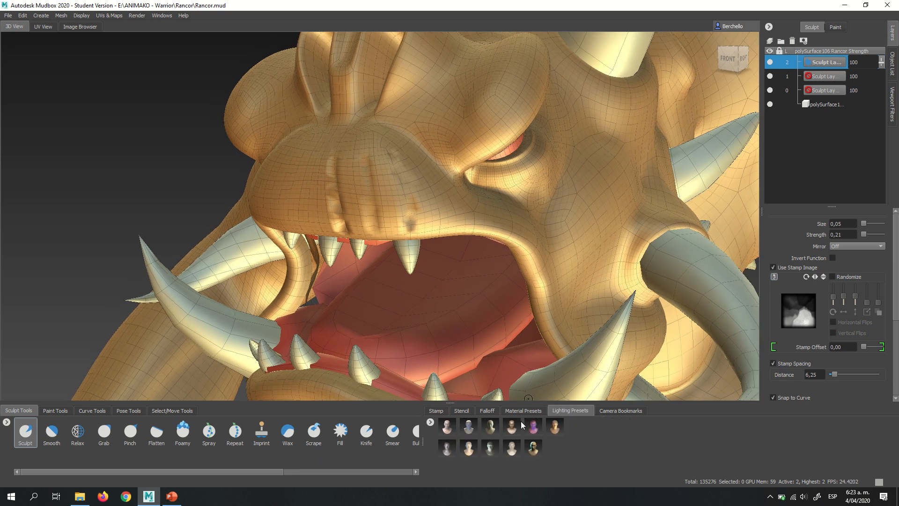
click(508, 430)
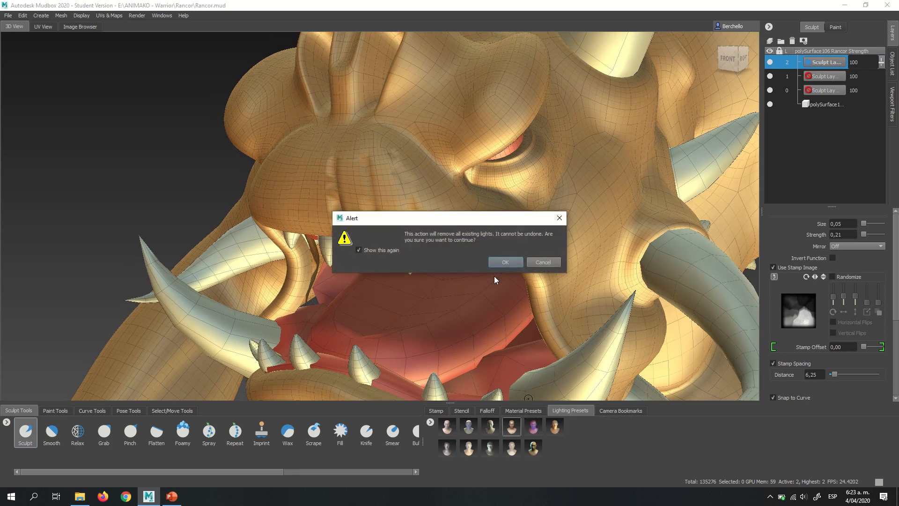
click(506, 262)
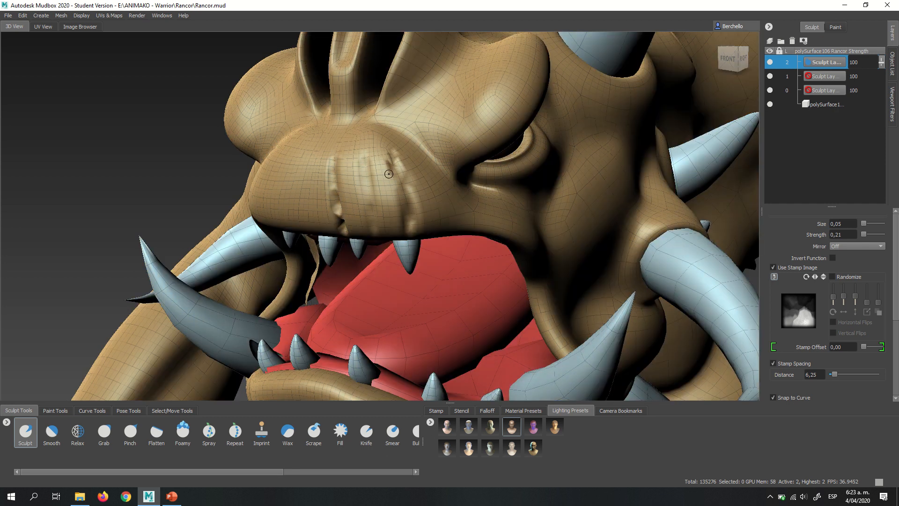
- Sculpt further curved wrinkles along the side of the muzzle above the corner of the upper lip
scroll(420, 212, up, 4)
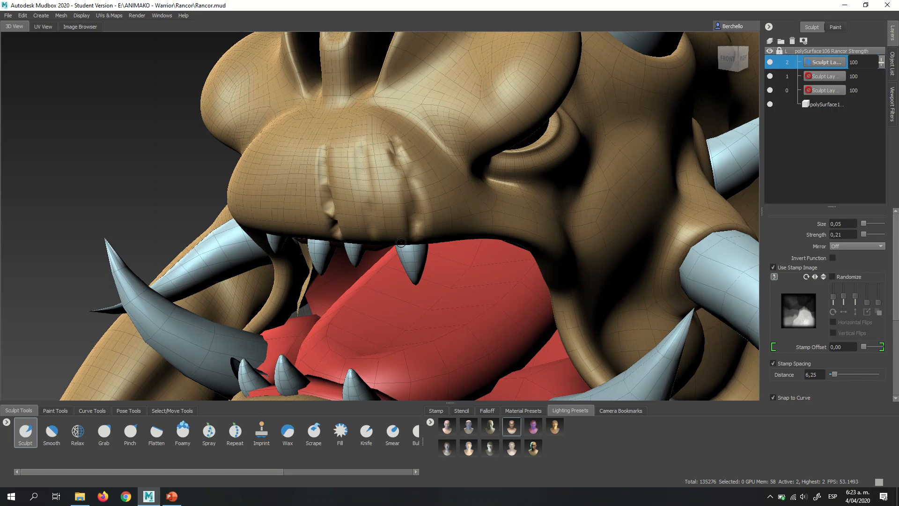
alt+drag(401, 242, 362, 232)
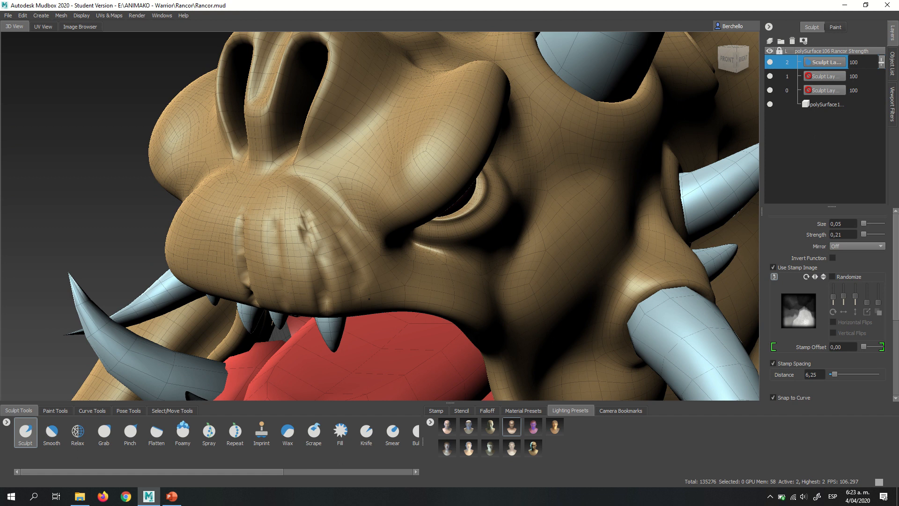
alt+drag(369, 298, 461, 315)
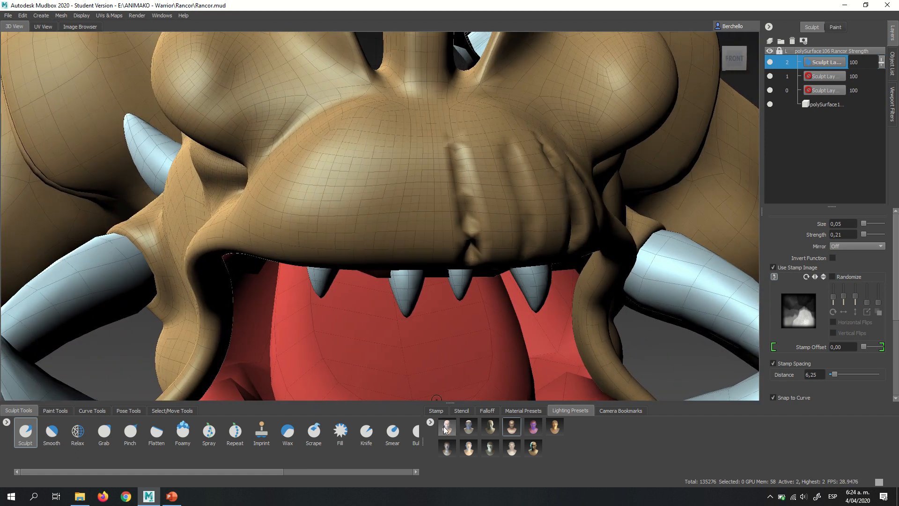
- Apply the first lighting preset in the first row, accepting removal of all existing lights
drag(447, 426, 456, 294)
click(504, 262)
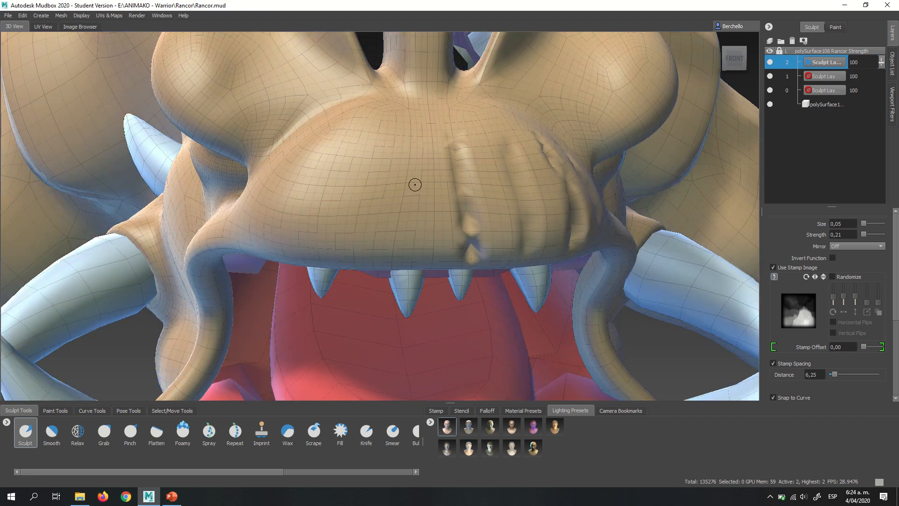
- Sculpt two vertical wrinkles on the still-smooth half of the muzzle, running from its top toward the upper lip
mouse_move(414, 185)
ctrl+mouse_down()
mouse_move(411, 144)
mouse_move(401, 185)
ctrl+mouse_up()
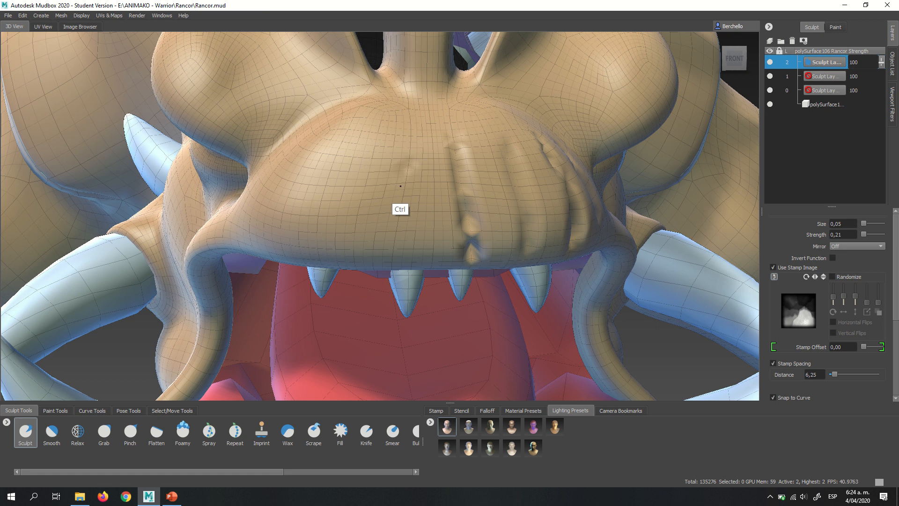
mouse_move(394, 235)
ctrl+mouse_down()
mouse_move(406, 155)
mouse_move(390, 255)
ctrl+mouse_up()
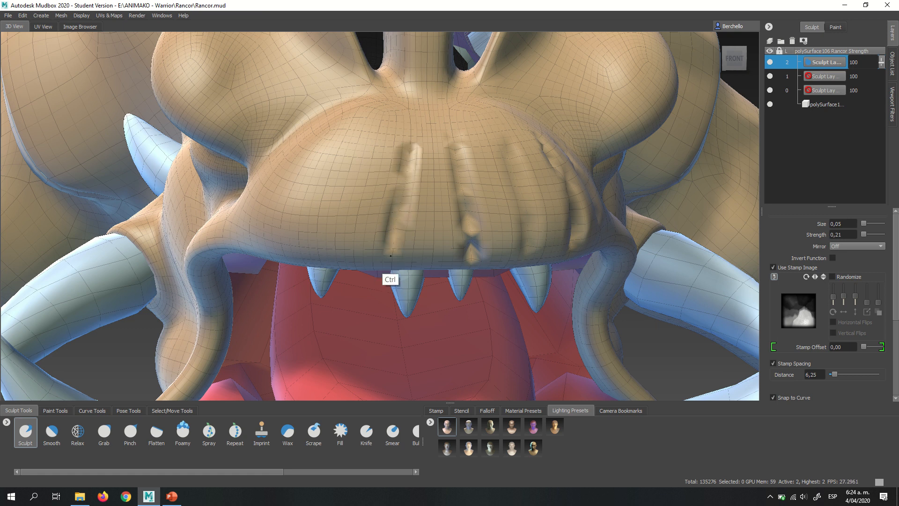
alt+drag(415, 199, 507, 203)
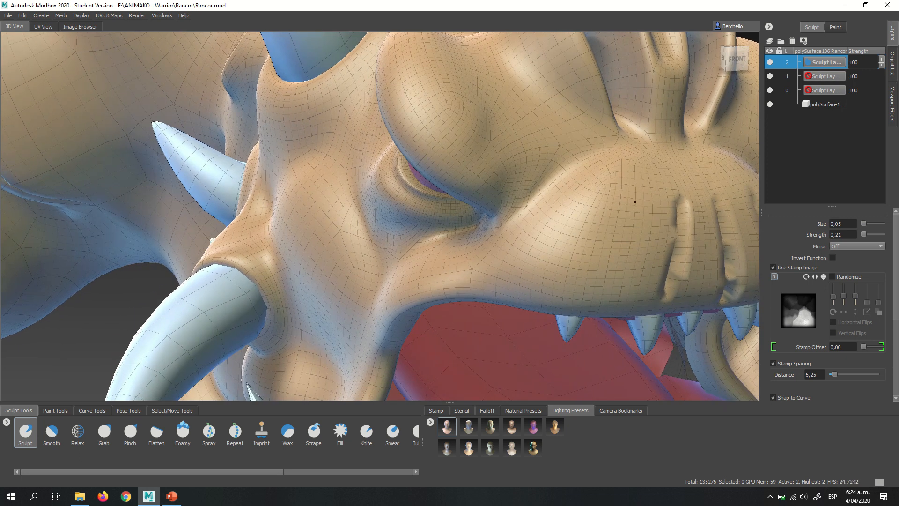
mouse_move(624, 232)
mouse_down()
mouse_move(600, 296)
mouse_move(597, 274)
mouse_move(625, 226)
mouse_up()
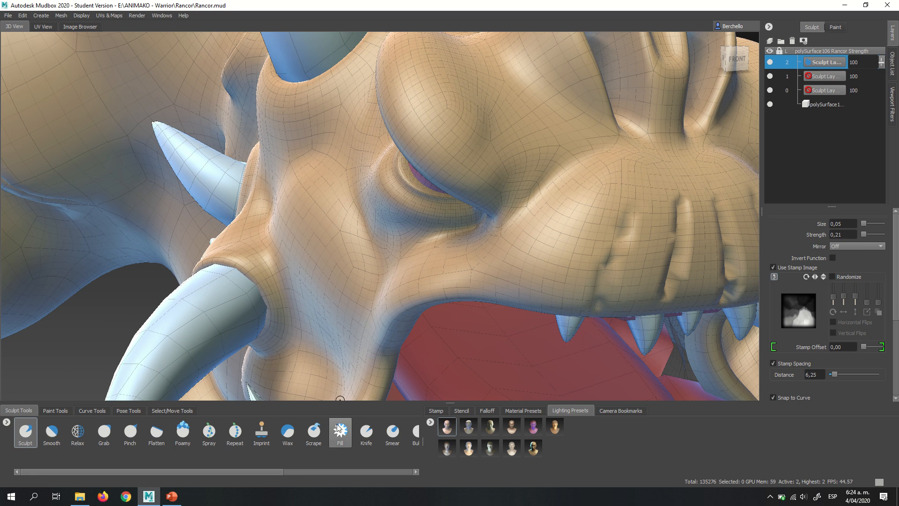
- Turn off the stamp image and sculpt another slanted wrinkle on the side of the muzzle, down to the upper lip
click(461, 412)
click(436, 410)
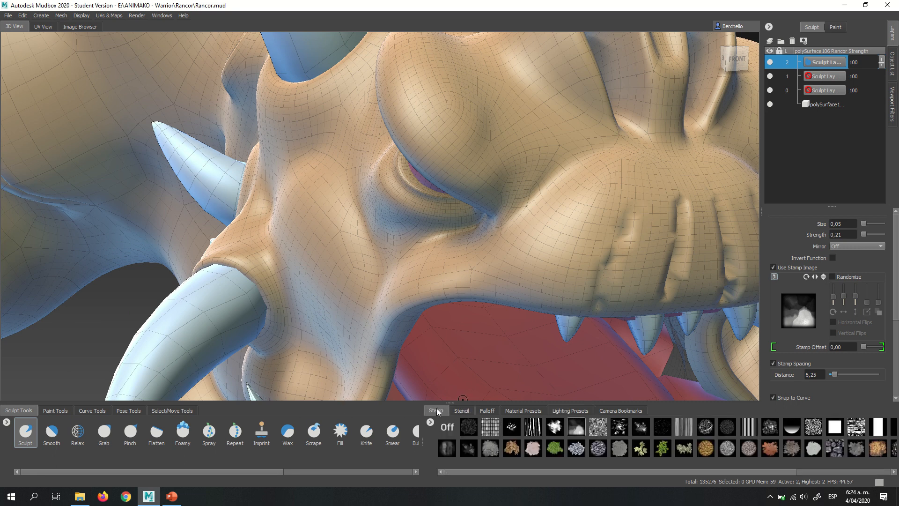
click(447, 426)
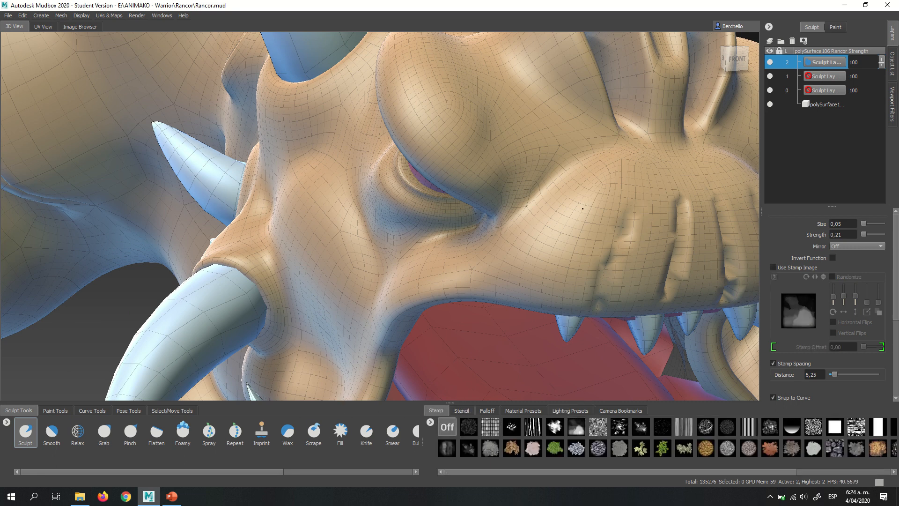
drag(595, 203, 567, 234)
mouse_move(545, 305)
mouse_down()
mouse_move(587, 202)
mouse_move(548, 297)
mouse_up()
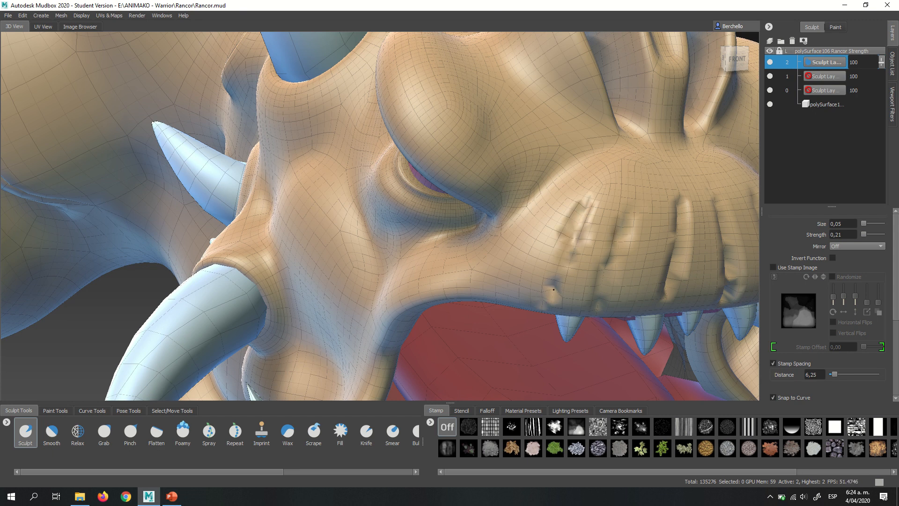
drag(565, 247, 544, 295)
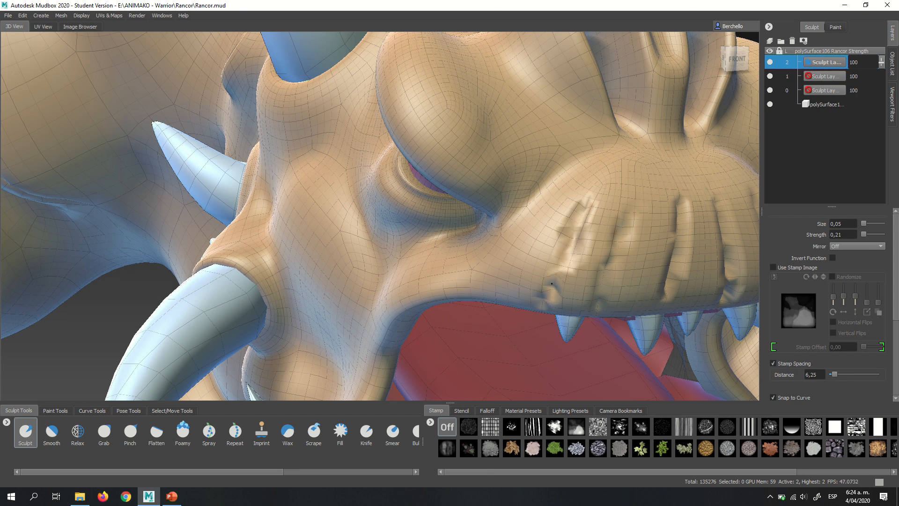
- Try to sculpt two creases from the eye's outer corner with mirroring off, and undo both strokes
alt+right_drag(561, 224, 512, 246)
alt+drag(512, 246, 351, 214)
alt+right_drag(351, 213, 387, 195)
alt+middle_drag(387, 195, 421, 201)
alt+drag(421, 200, 483, 208)
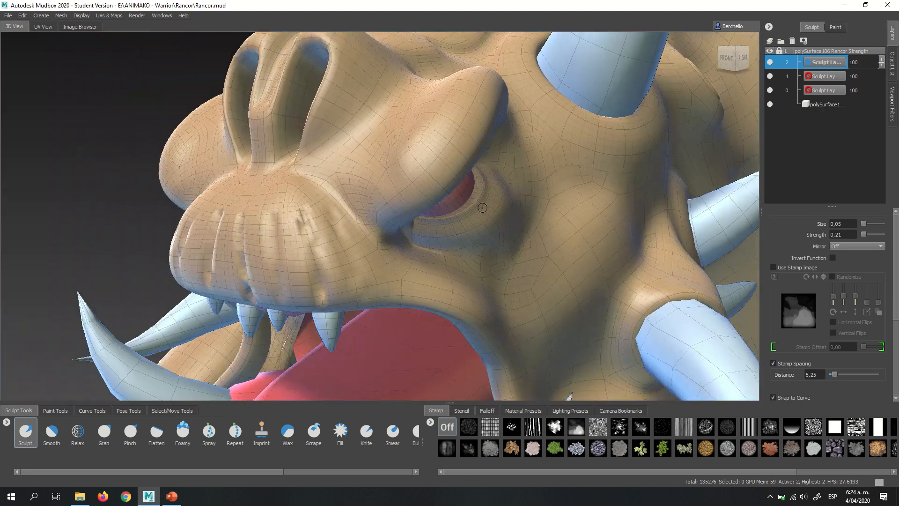
alt+right_drag(431, 217, 477, 225)
alt+drag(426, 242, 356, 231)
alt+right_drag(328, 209, 359, 189)
alt+drag(359, 189, 426, 222)
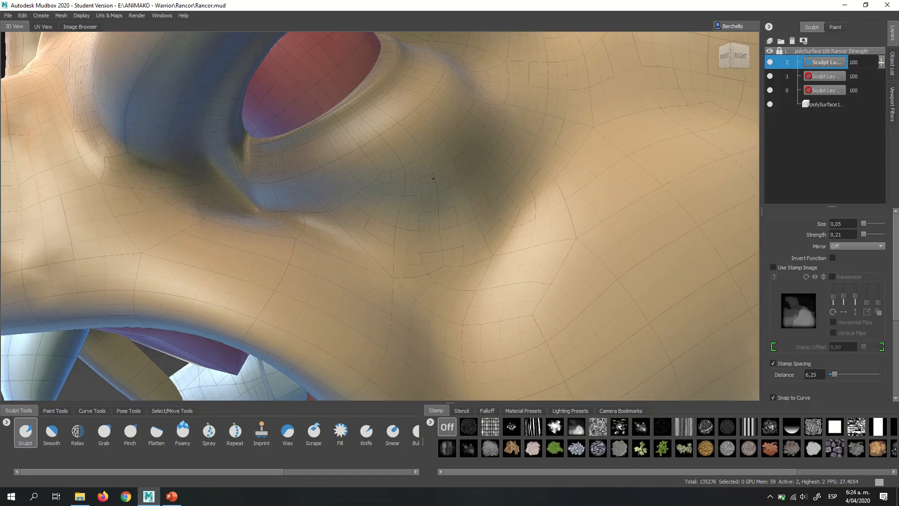
alt+middle_drag(424, 131, 407, 309)
alt+drag(435, 260, 337, 170)
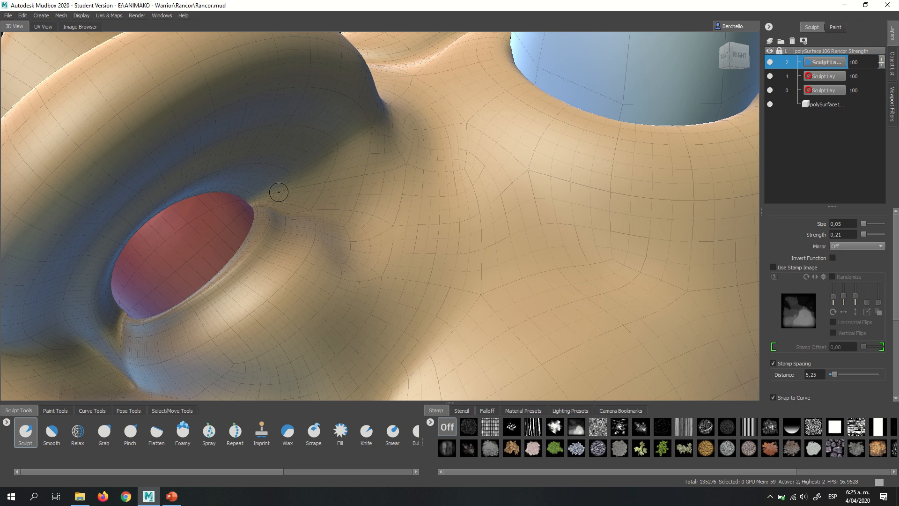
mouse_move(284, 195)
mouse_down()
mouse_move(389, 163)
mouse_move(419, 112)
mouse_up()
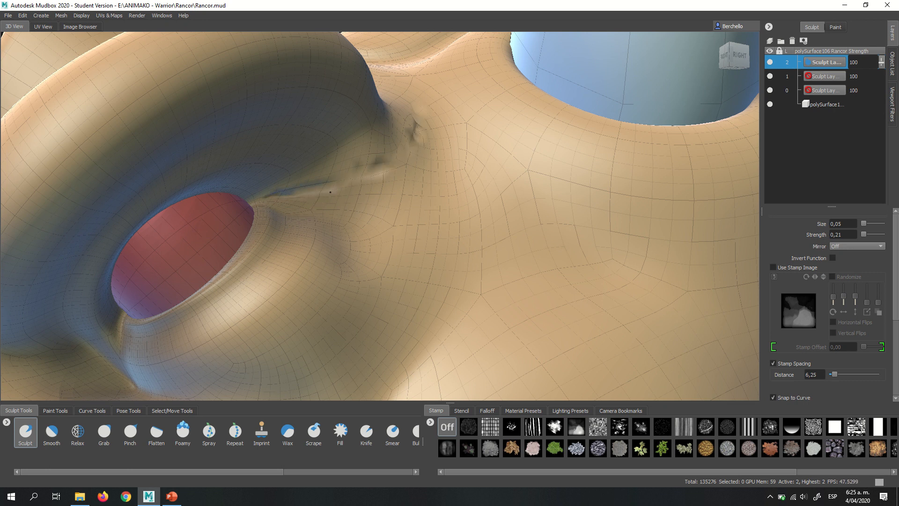
mouse_move(330, 192)
mouse_down()
mouse_move(388, 196)
mouse_move(486, 249)
mouse_up()
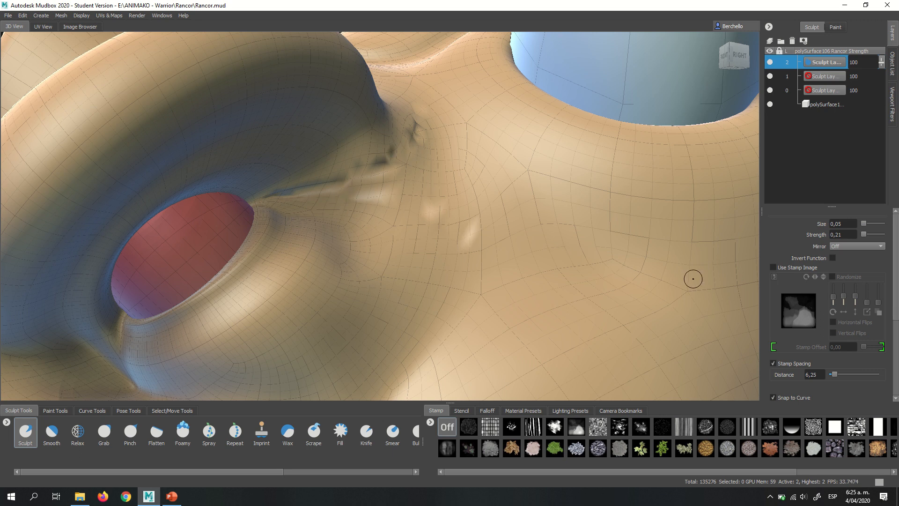
key(ctrl+z)
key(ctrl+z)
- Set the brush mirroring to X and sculpt three creases fanning out behind the eye's outer corner
click(847, 246)
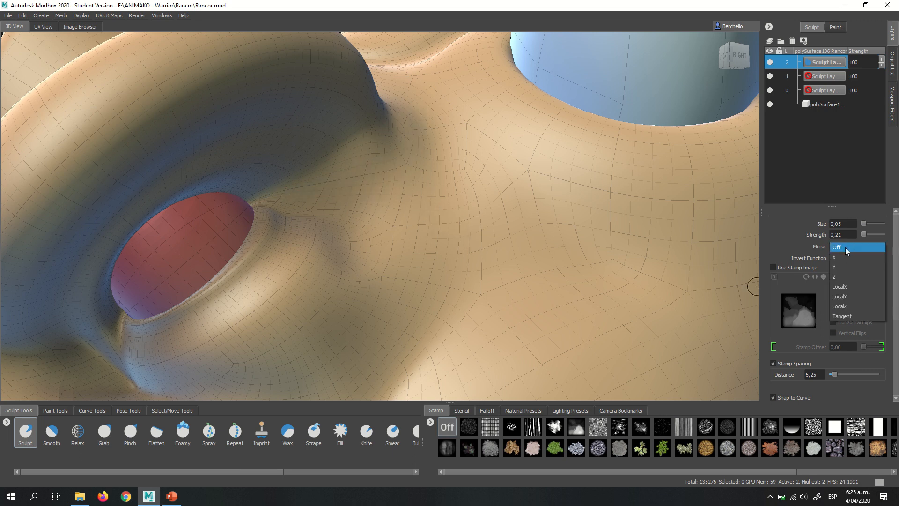
click(840, 252)
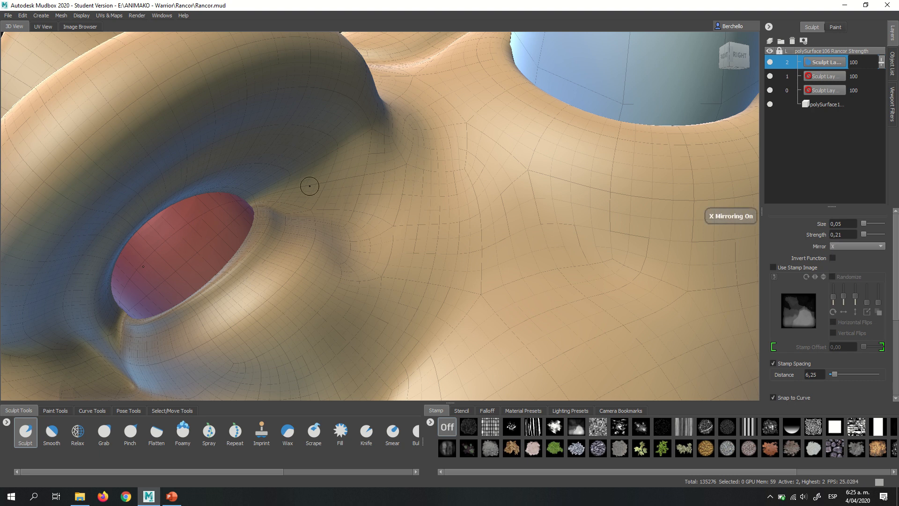
mouse_move(269, 197)
mouse_down()
mouse_move(417, 170)
mouse_move(449, 120)
mouse_up()
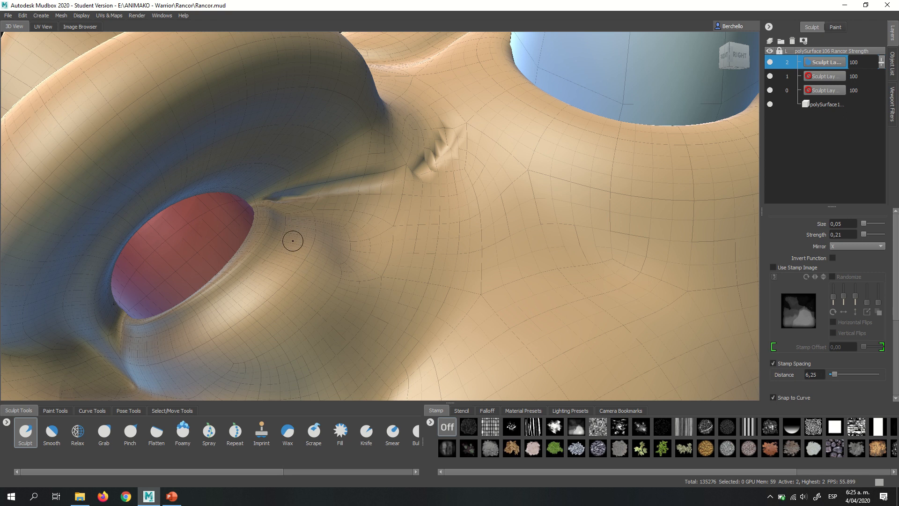
drag(359, 190, 502, 237)
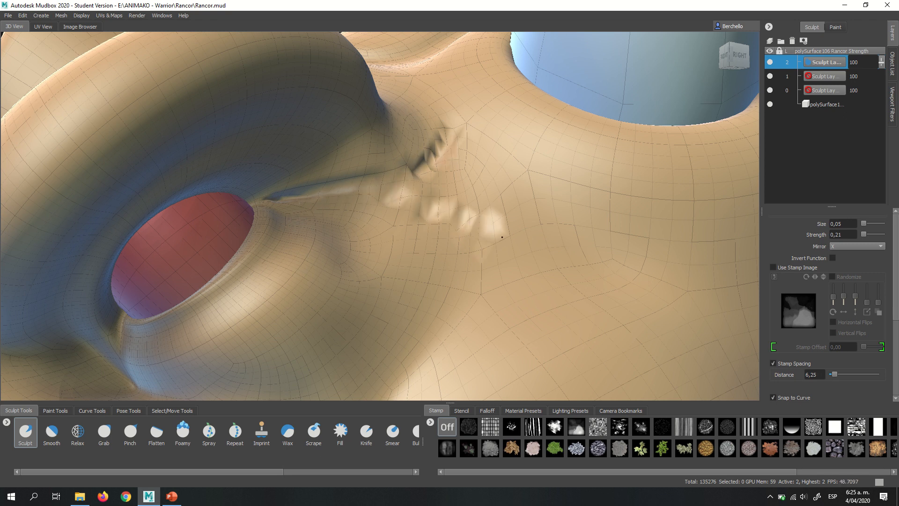
mouse_move(414, 208)
mouse_down()
mouse_move(448, 290)
mouse_move(478, 234)
mouse_move(468, 225)
mouse_move(456, 229)
mouse_move(478, 310)
mouse_up()
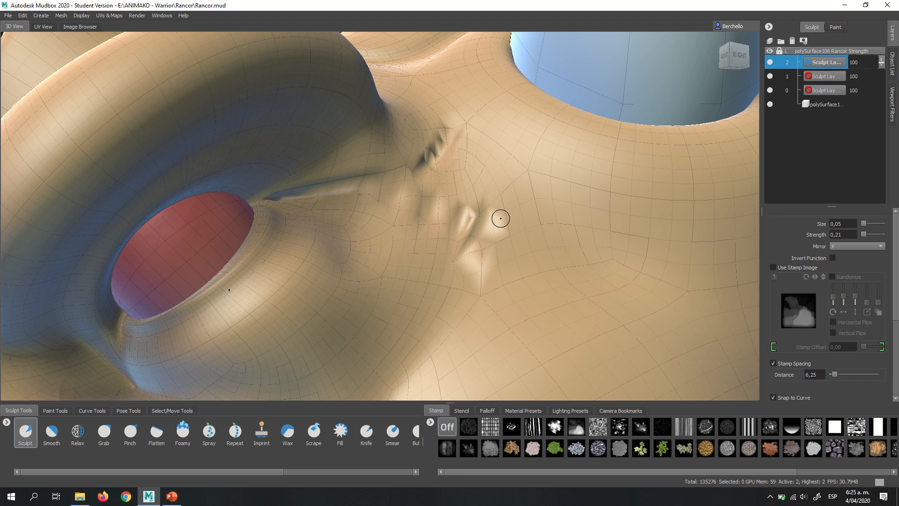
- Try to sculpt a crease along the outer part of the lower eyelid, and undo the strokes
mouse_move(498, 220)
mouse_down()
mouse_move(534, 179)
mouse_move(459, 206)
mouse_move(318, 233)
mouse_up()
alt+drag(361, 203, 466, 113)
alt+middle_drag(385, 207, 487, 42)
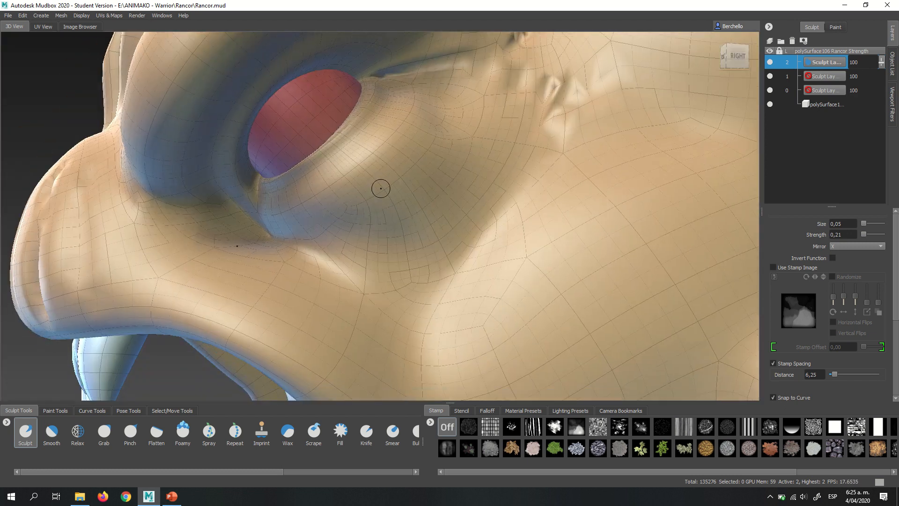
alt+right_drag(353, 195, 412, 183)
alt+middle_drag(409, 88, 422, 188)
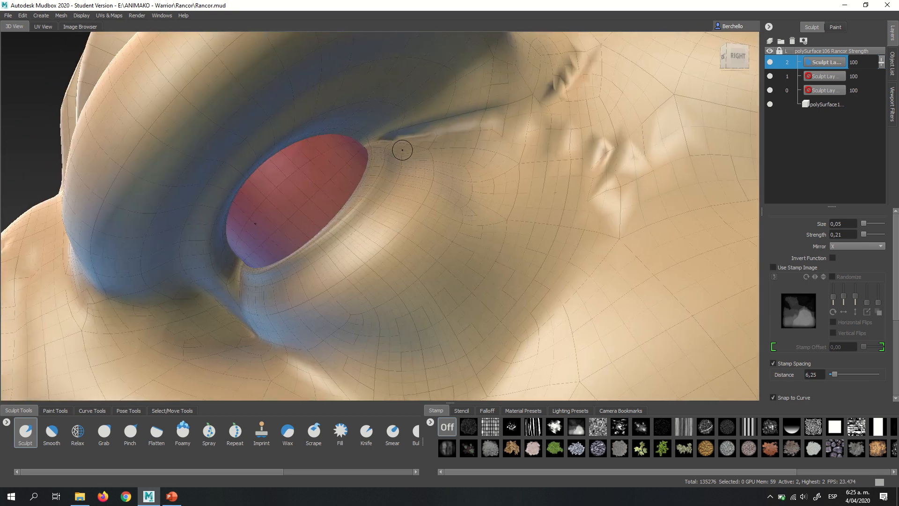
mouse_move(399, 147)
mouse_down()
mouse_move(386, 214)
mouse_move(346, 246)
mouse_up()
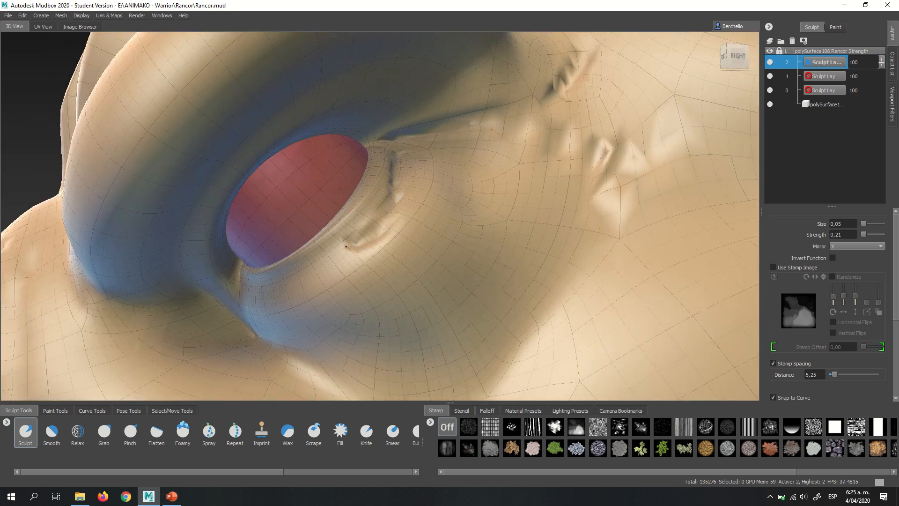
alt+right_drag(443, 198, 403, 211)
mouse_move(404, 212)
alt+mouse_down()
mouse_move(457, 200)
mouse_move(415, 259)
alt+mouse_up()
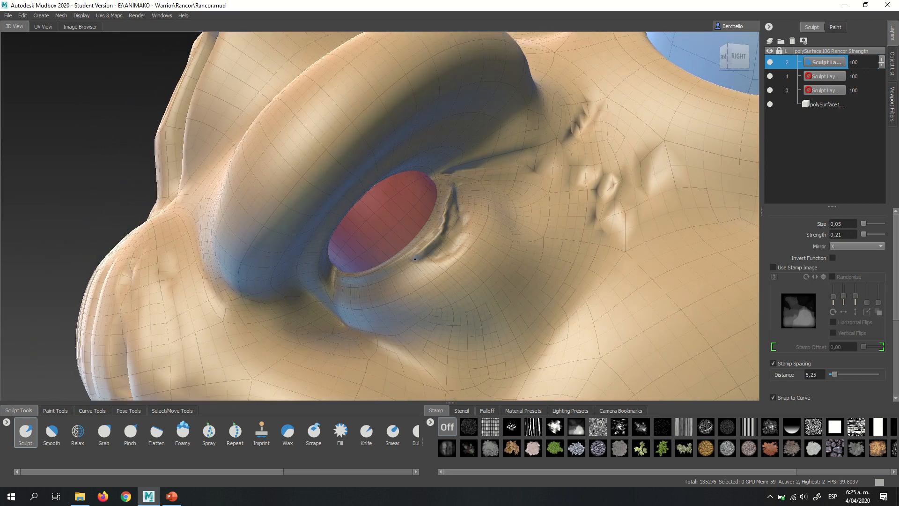
key(ctrl+z)
key(ctrl+z)
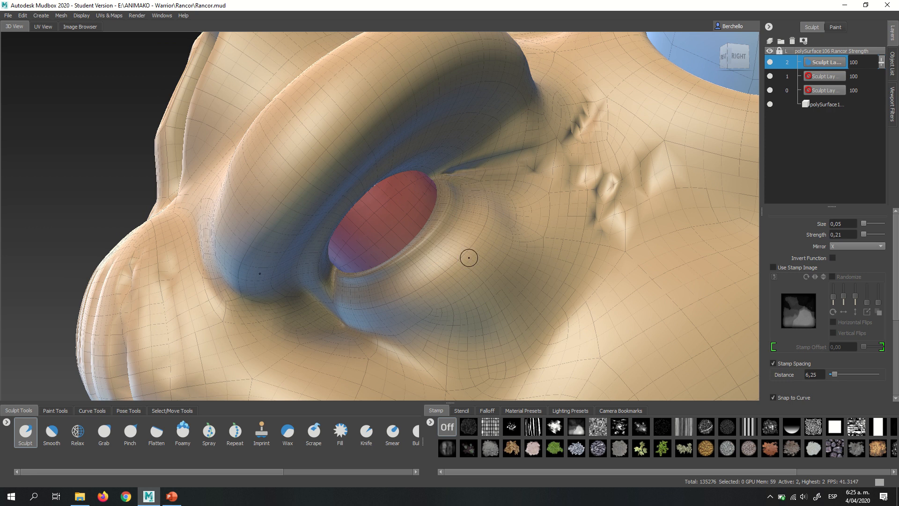
- Increase the brush size to 0.07 and sculpt creases from the eye's inner corner, beneath the eye pouch and onto the cheek
mouse_move(482, 263)
alt+mouse_down()
mouse_move(466, 279)
mouse_move(482, 280)
mouse_move(472, 279)
alt+mouse_up()
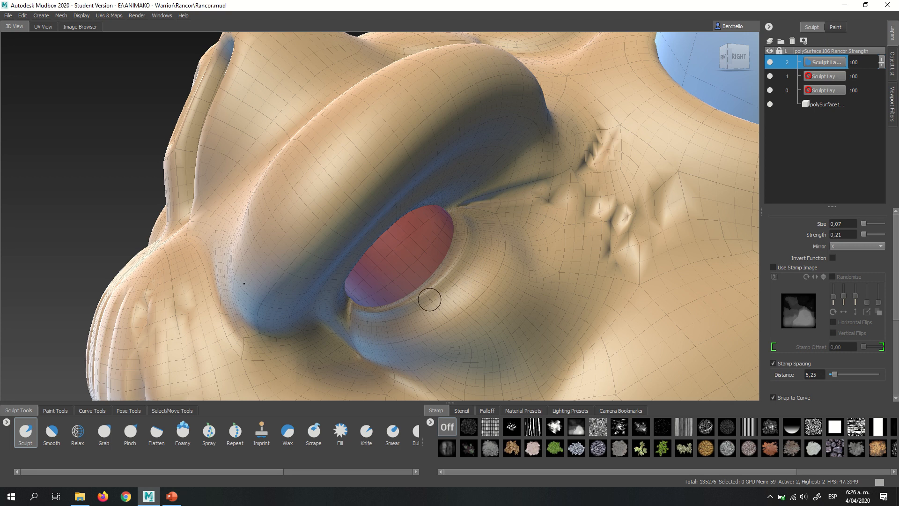
alt+middle_drag(372, 336, 431, 167)
alt+drag(399, 312, 398, 318)
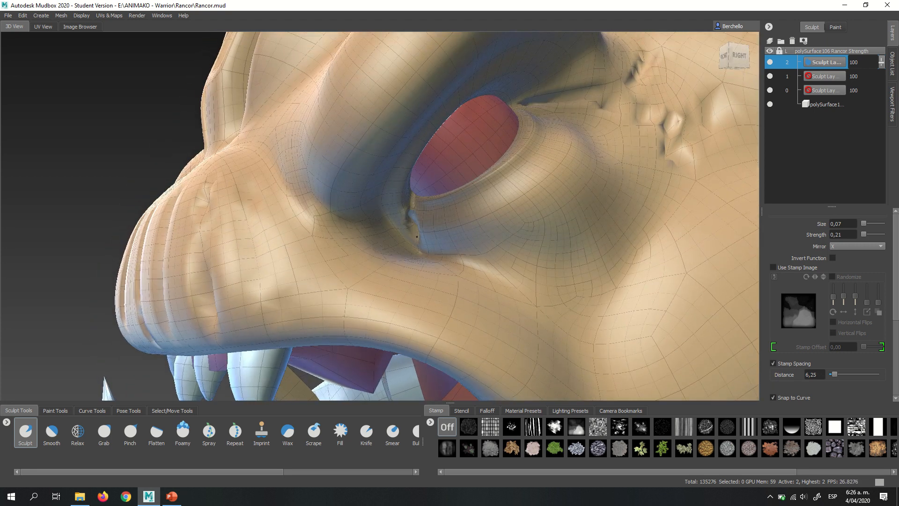
drag(433, 245, 570, 234)
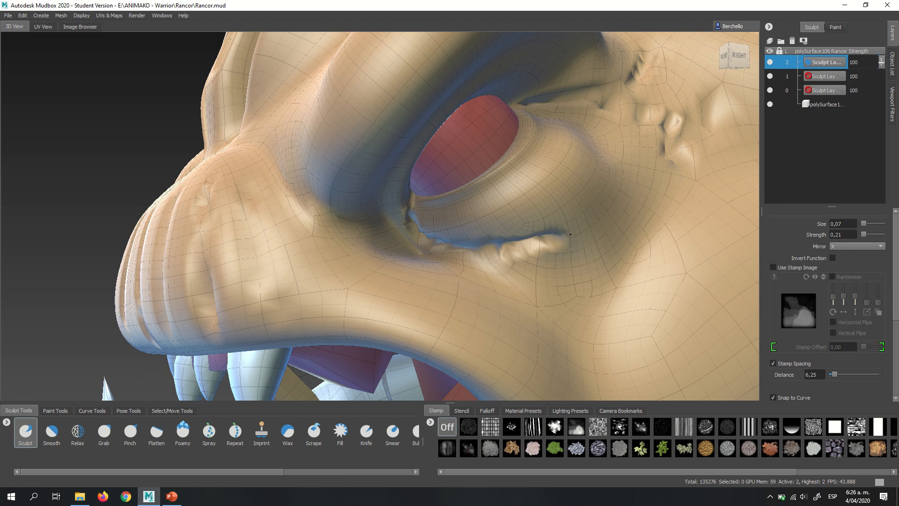
mouse_move(493, 240)
alt+mouse_down()
mouse_move(482, 237)
mouse_move(496, 234)
mouse_move(487, 231)
alt+mouse_up()
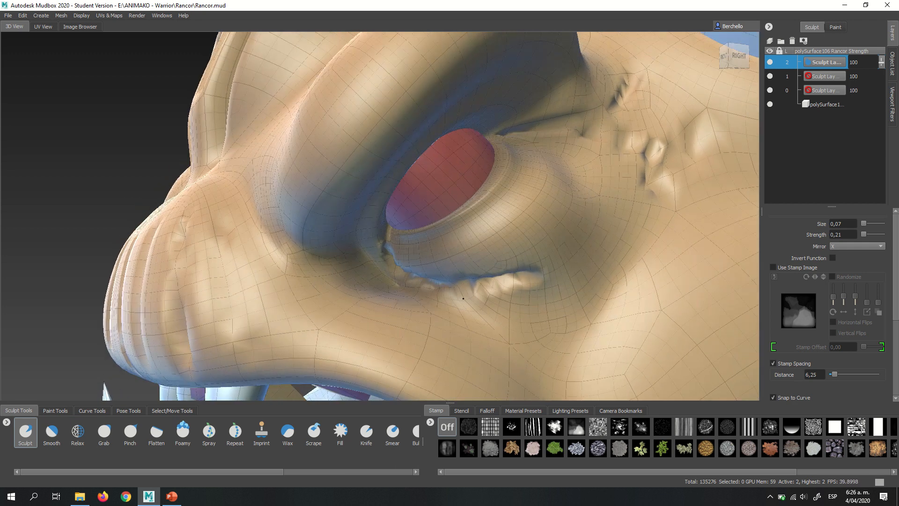
mouse_move(450, 285)
mouse_down()
mouse_move(487, 307)
mouse_move(508, 342)
mouse_move(591, 364)
mouse_move(518, 181)
mouse_move(493, 209)
mouse_move(499, 217)
mouse_move(482, 201)
mouse_up()
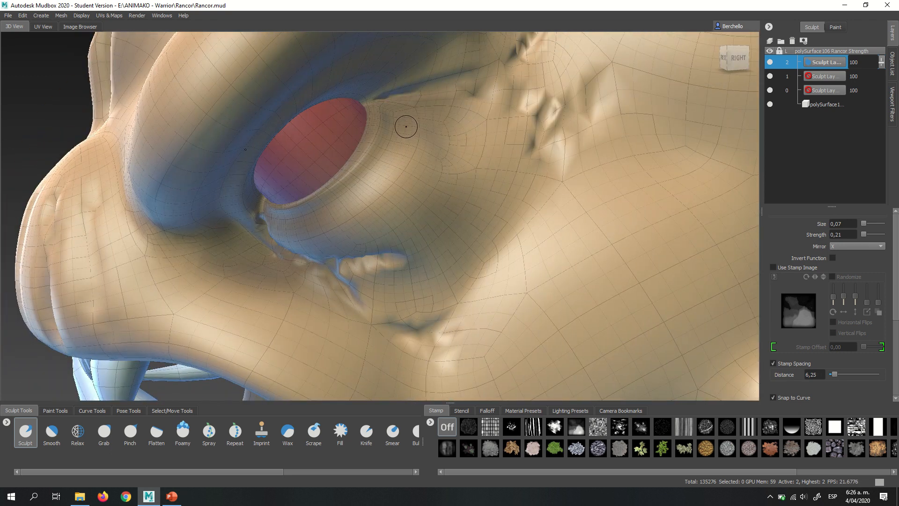
- Sculpt curved wrinkles across the pouch below the eye, following the curve of the lower eyelid
drag(400, 169, 374, 204)
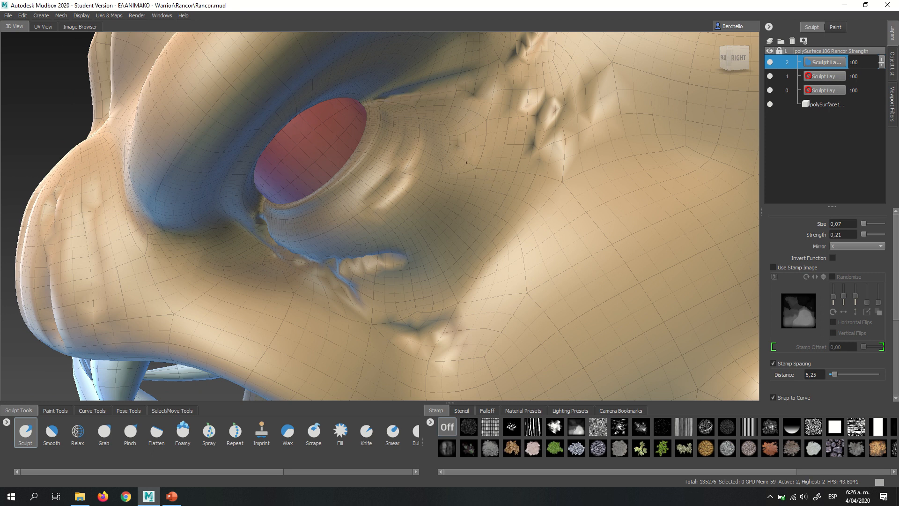
mouse_move(465, 154)
mouse_down()
mouse_move(446, 204)
mouse_move(426, 228)
mouse_up()
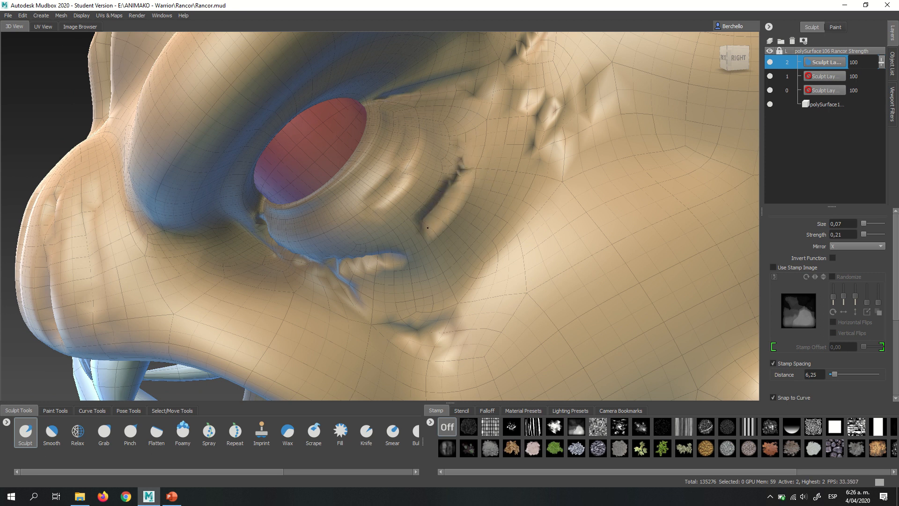
alt+right_drag(427, 228, 425, 181)
mouse_move(434, 212)
alt+mouse_down()
mouse_move(456, 181)
mouse_move(465, 190)
mouse_move(455, 211)
mouse_move(426, 216)
alt+mouse_up()
- Sculpt a mirrored crease along the inner edge of the brow ridges, between the nostrils and the eyes
alt+drag(356, 187, 423, 195)
alt+drag(411, 242, 510, 291)
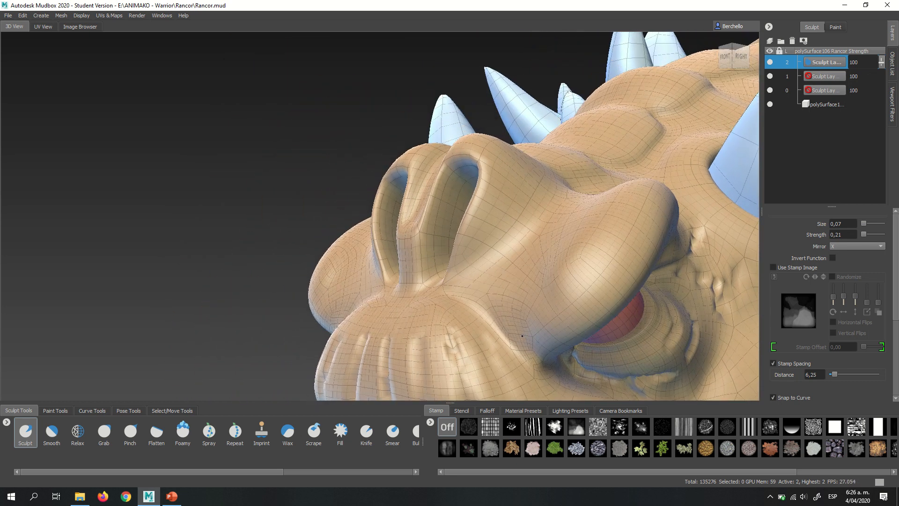
mouse_move(522, 336)
mouse_down()
mouse_move(518, 310)
mouse_move(580, 223)
mouse_up()
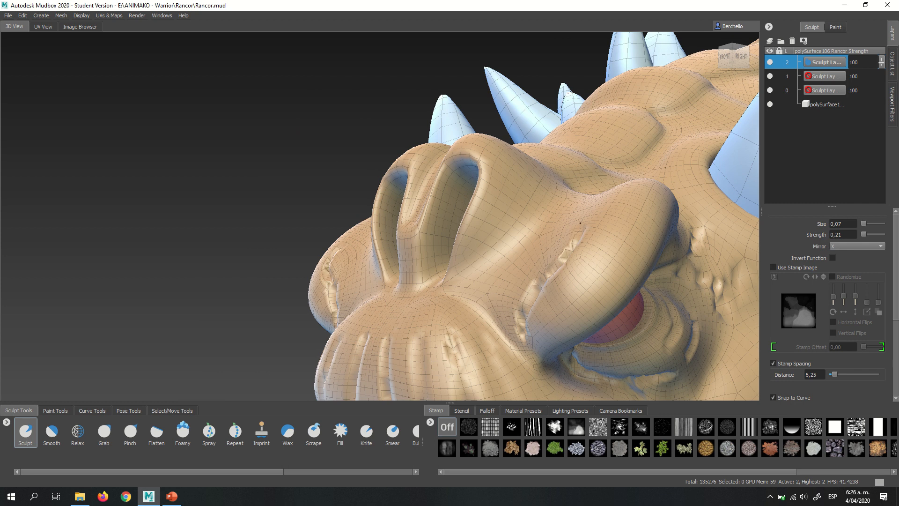
alt+drag(577, 192, 548, 219)
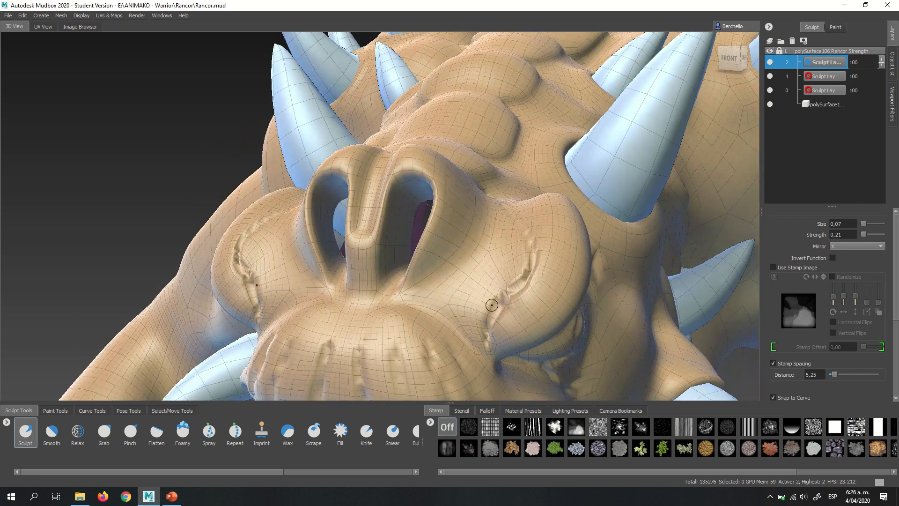
- Sculpt a wrinkle down the cheek behind the corner of the mouth
mouse_move(461, 321)
mouse_down()
mouse_move(462, 291)
mouse_move(493, 223)
mouse_up()
alt+drag(496, 231, 455, 286)
mouse_move(585, 221)
alt+mouse_down()
mouse_move(444, 261)
mouse_move(452, 221)
mouse_move(412, 220)
mouse_move(399, 241)
alt+mouse_up()
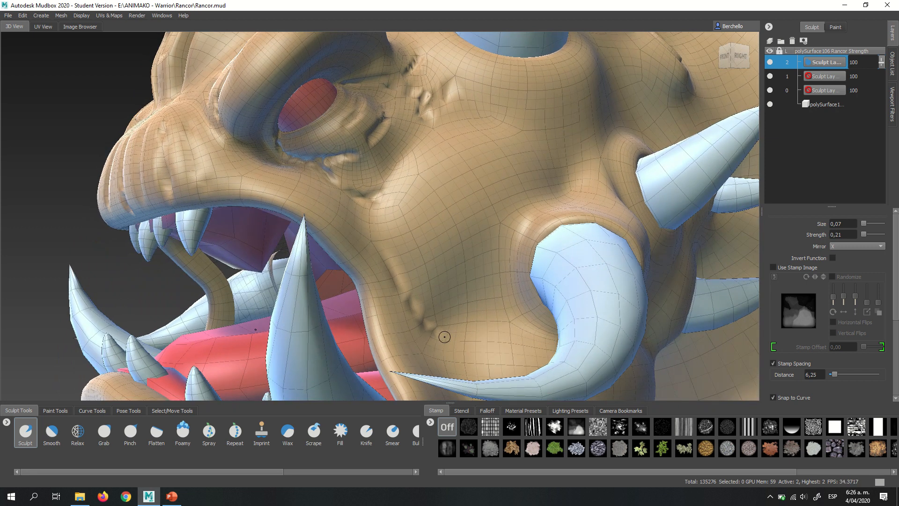
- Increase the brush size to 0.53 and sculpt mirrored vertical folds down the front of the chin, below the lower teeth
key(b)
drag(416, 274, 443, 251)
mouse_move(424, 217)
alt+middle_down()
mouse_move(446, 164)
mouse_move(441, 120)
alt+middle_up()
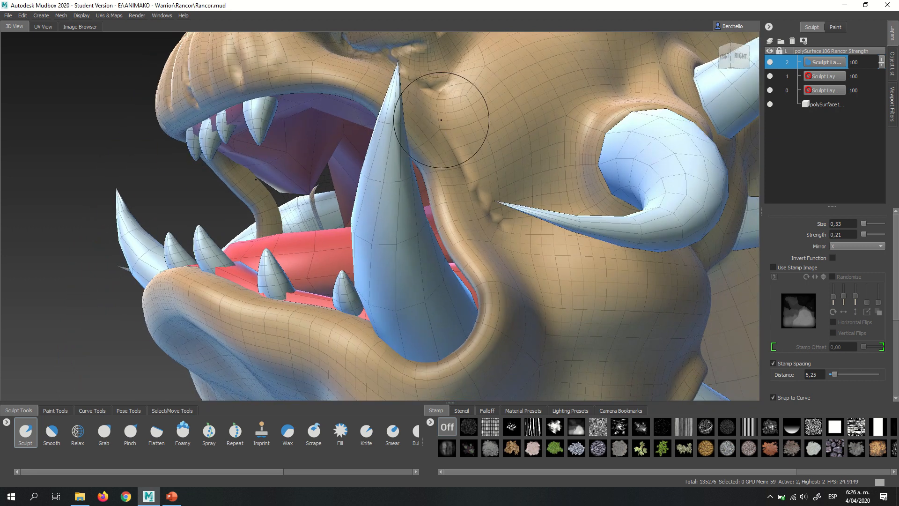
mouse_move(507, 224)
alt+mouse_down()
mouse_move(452, 292)
mouse_move(416, 260)
mouse_move(419, 225)
mouse_move(467, 205)
alt+mouse_up()
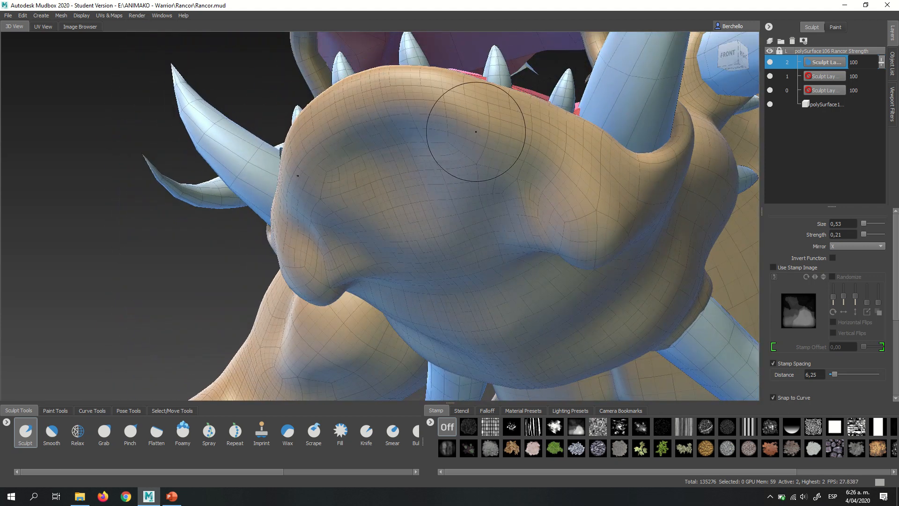
mouse_move(476, 132)
mouse_down()
mouse_move(461, 199)
mouse_move(470, 255)
mouse_up()
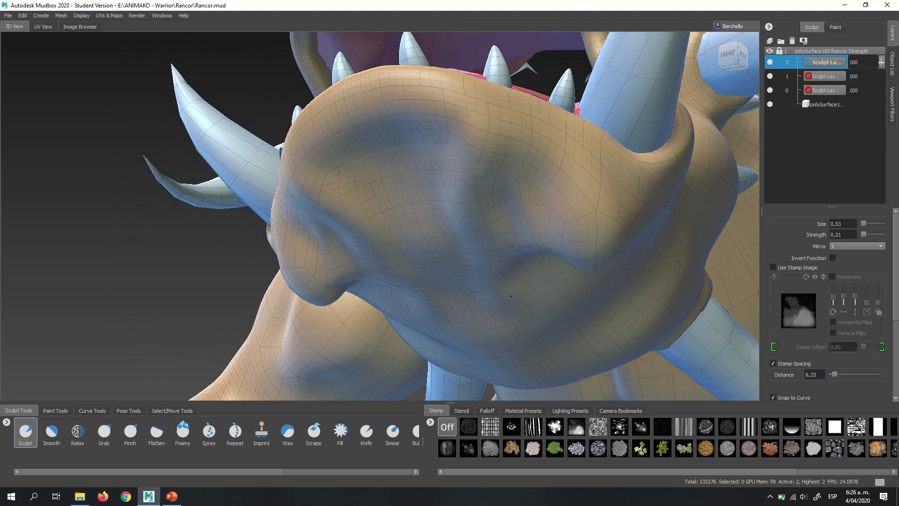
alt+drag(511, 296, 542, 191)
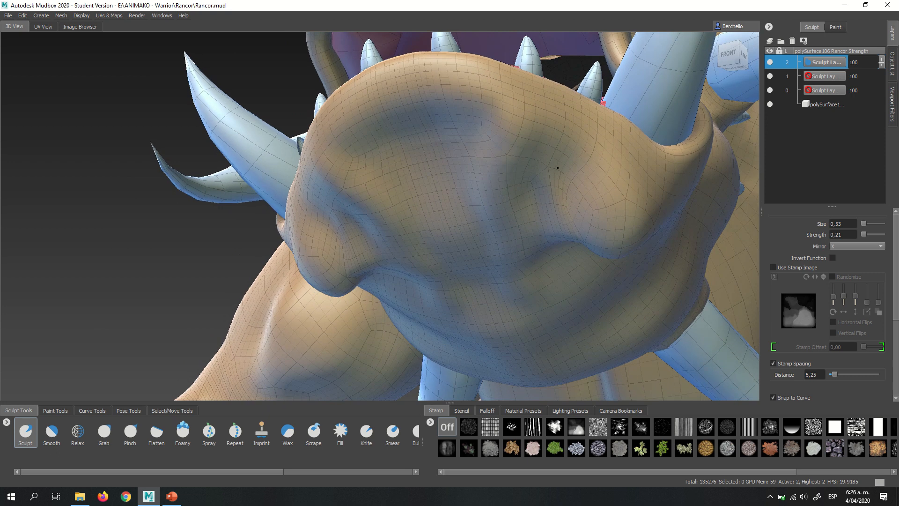
drag(552, 231, 566, 280)
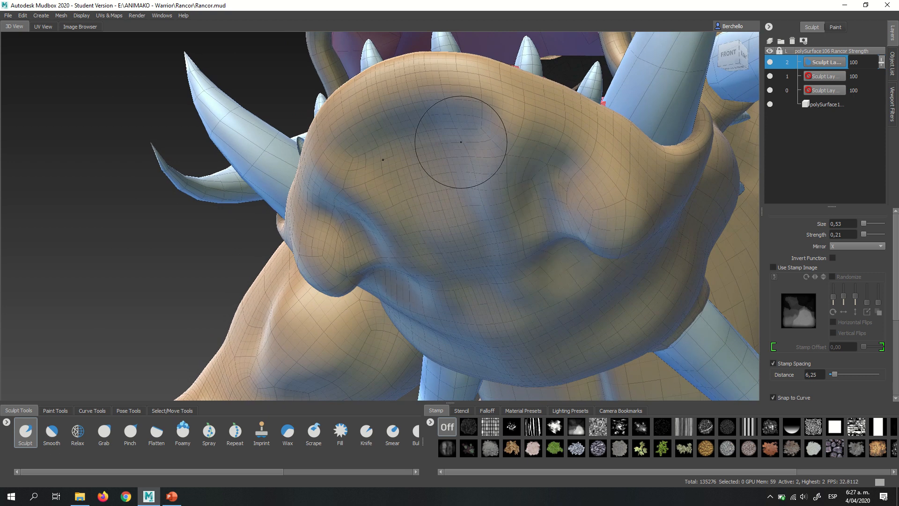
mouse_move(498, 133)
mouse_down()
mouse_move(497, 248)
mouse_move(561, 329)
mouse_up()
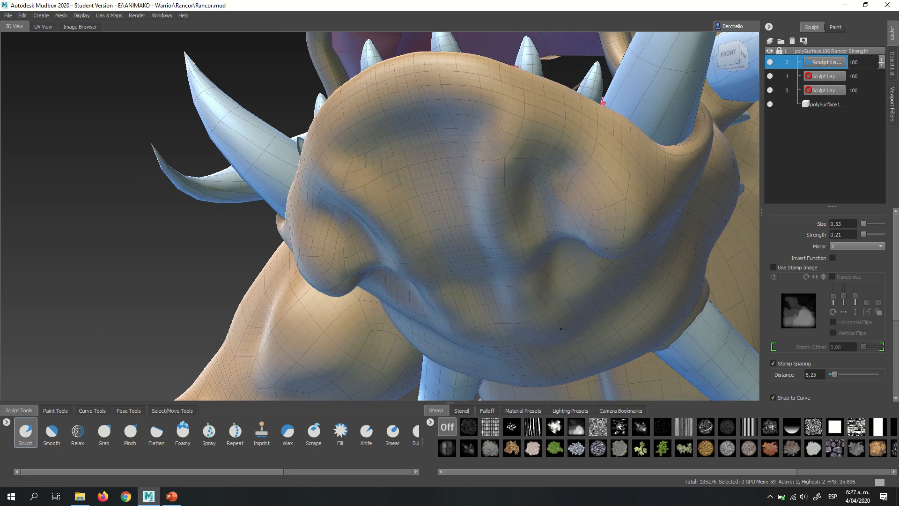
drag(455, 161, 664, 257)
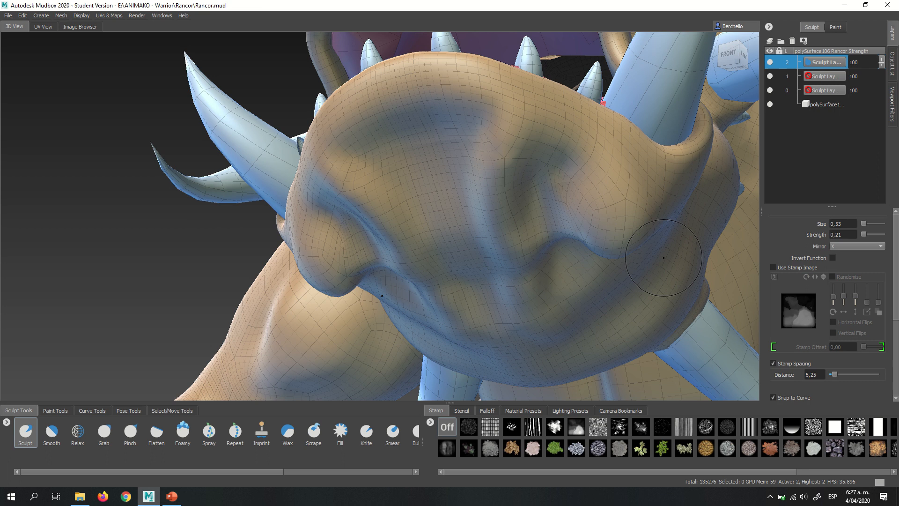
- Turn off brush mirroring and sculpt uneven vertical furrows down the middle of the chin
click(843, 246)
click(841, 237)
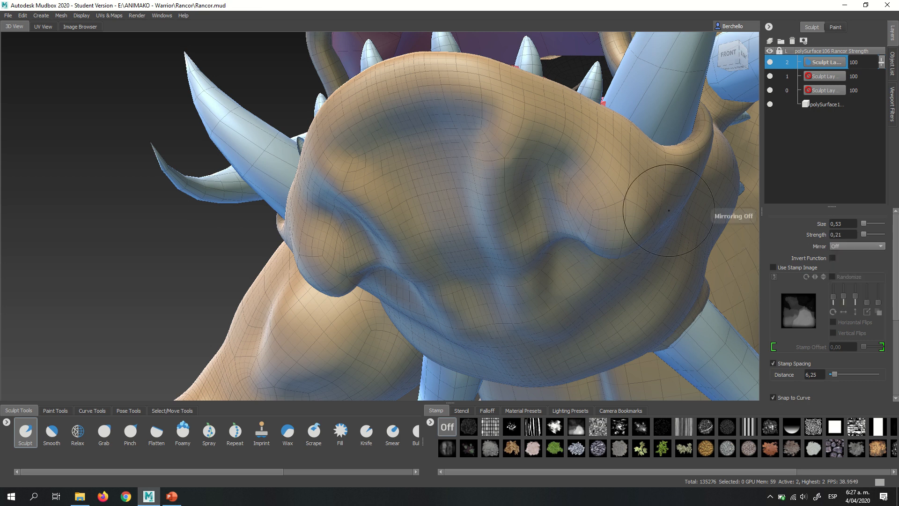
mouse_move(419, 120)
mouse_down()
mouse_move(442, 242)
mouse_move(473, 286)
mouse_up()
mouse_move(531, 249)
alt+mouse_down()
mouse_move(552, 217)
mouse_move(535, 207)
alt+mouse_up()
drag(543, 145, 525, 186)
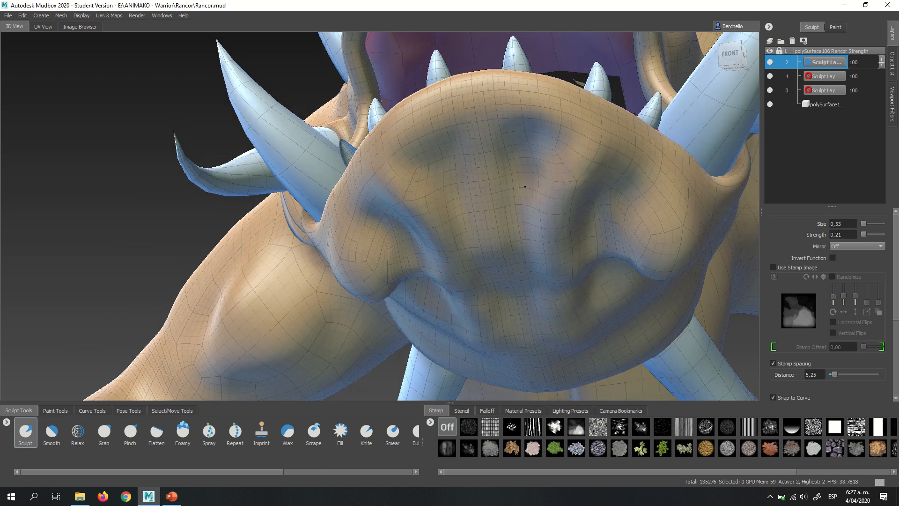
drag(482, 118, 506, 330)
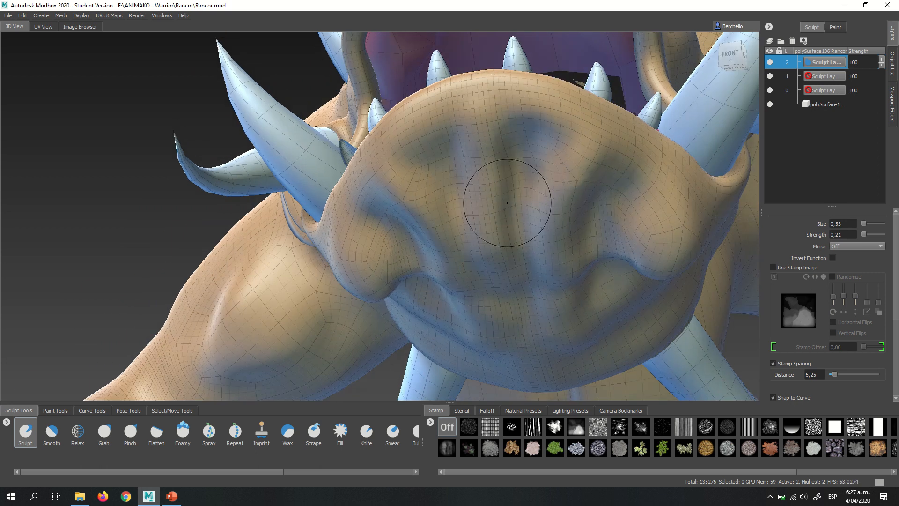
- Apply the cloudy, blotchy stamp to the Sculpt brush, enlarge it to size 1.43 and sculpt irregular lumps on the underside of the chin
click(462, 411)
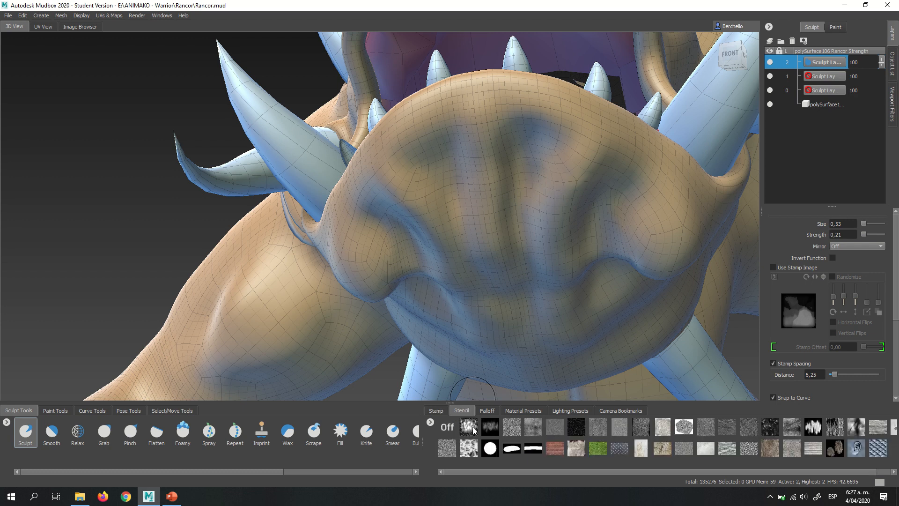
click(433, 410)
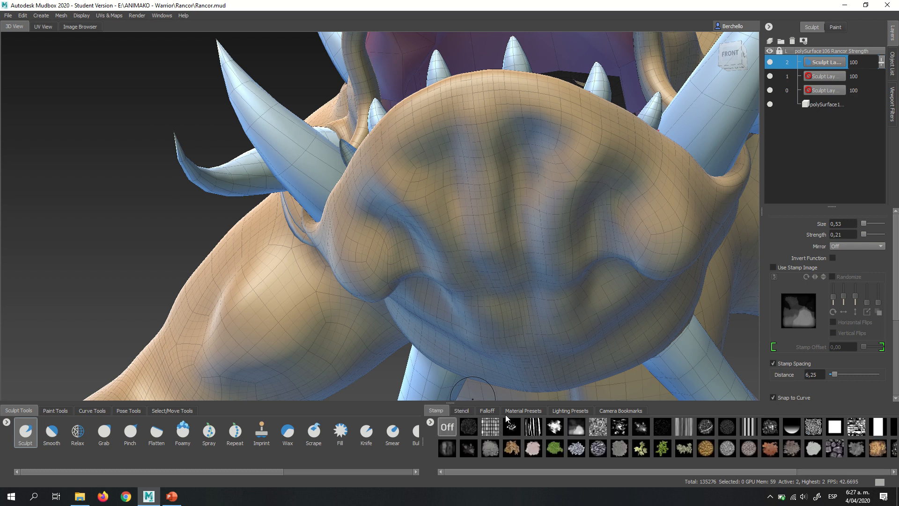
click(576, 426)
mouse_move(457, 206)
alt+mouse_down()
mouse_move(491, 172)
mouse_move(494, 239)
alt+mouse_up()
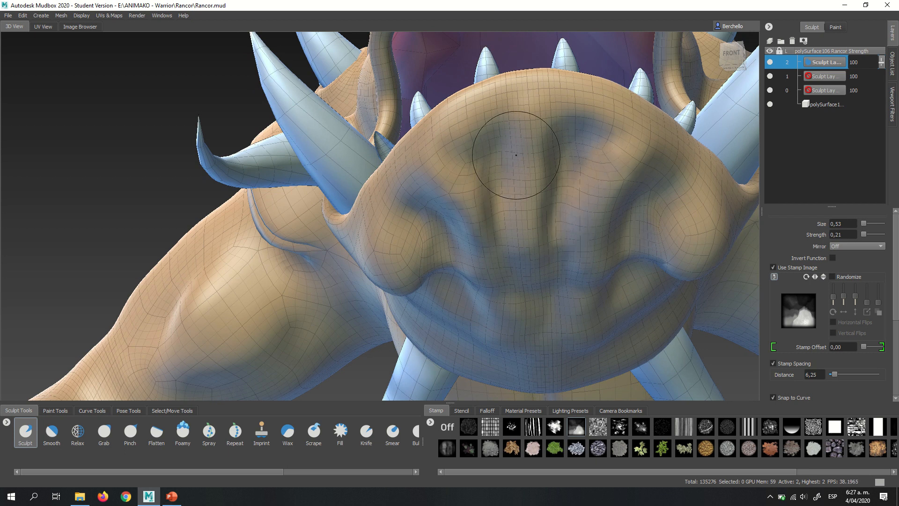
mouse_move(552, 261)
alt+mouse_down()
mouse_move(549, 217)
mouse_move(521, 263)
mouse_move(552, 269)
alt+mouse_up()
key(b)
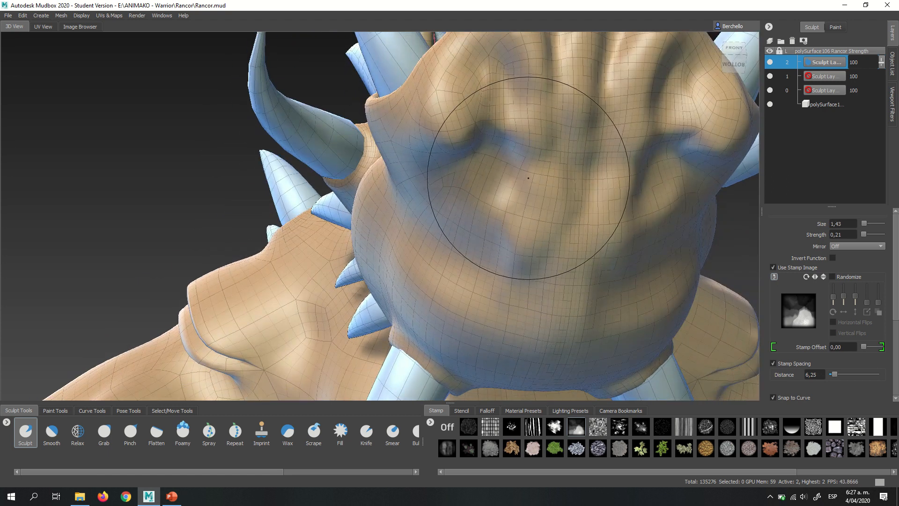
drag(524, 181, 515, 266)
alt+drag(514, 305, 507, 186)
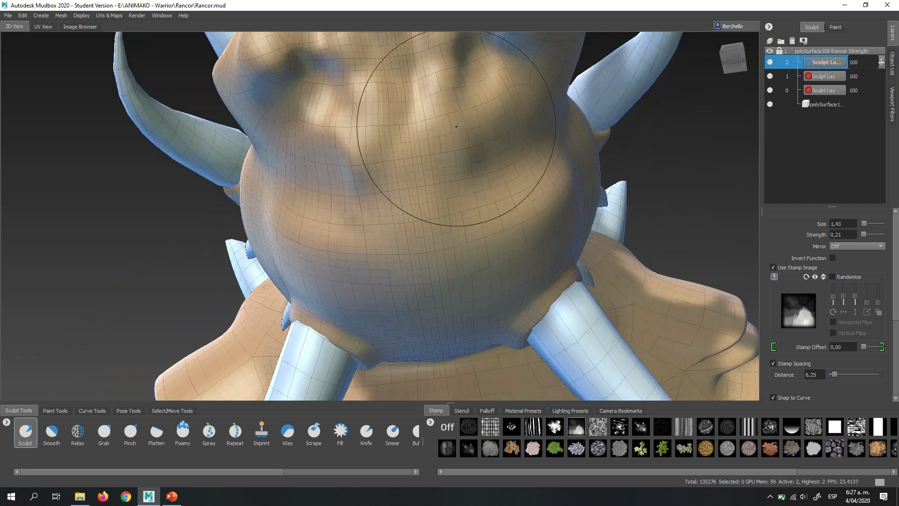
drag(440, 118, 438, 124)
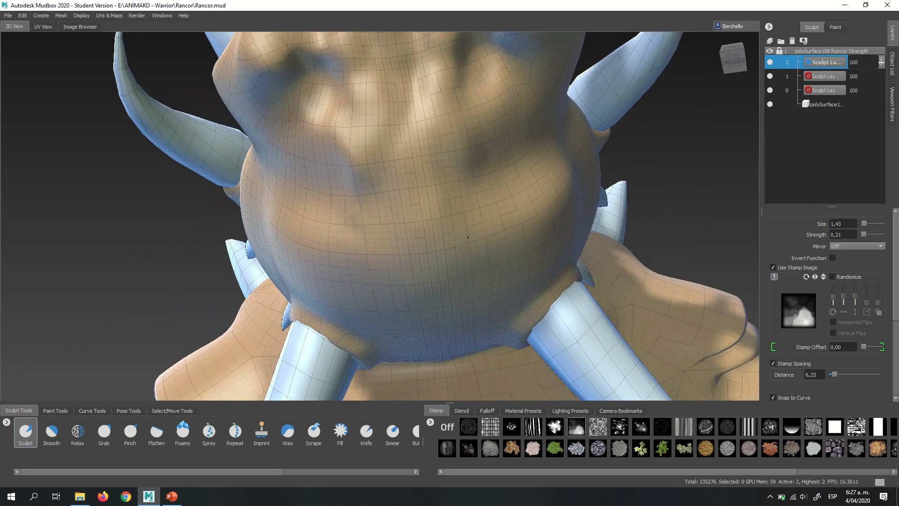
drag(468, 237, 463, 192)
- Reduce the brush size to 0.95 and stamp irregular relief along the side of the lower jaw, towards the large horn
key(b)
drag(509, 154, 472, 154)
mouse_move(421, 124)
alt+mouse_down()
mouse_move(386, 122)
mouse_move(460, 165)
alt+mouse_up()
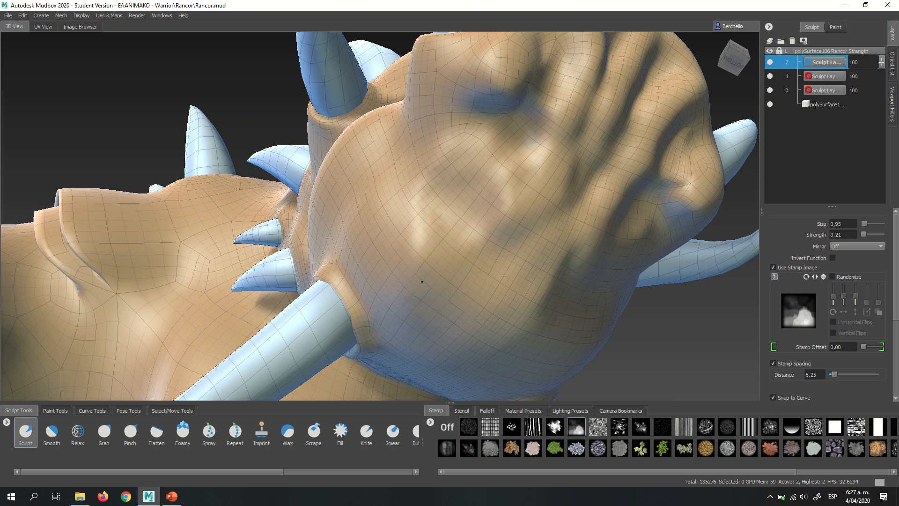
alt+right_drag(422, 281, 429, 187)
alt+drag(388, 174, 432, 200)
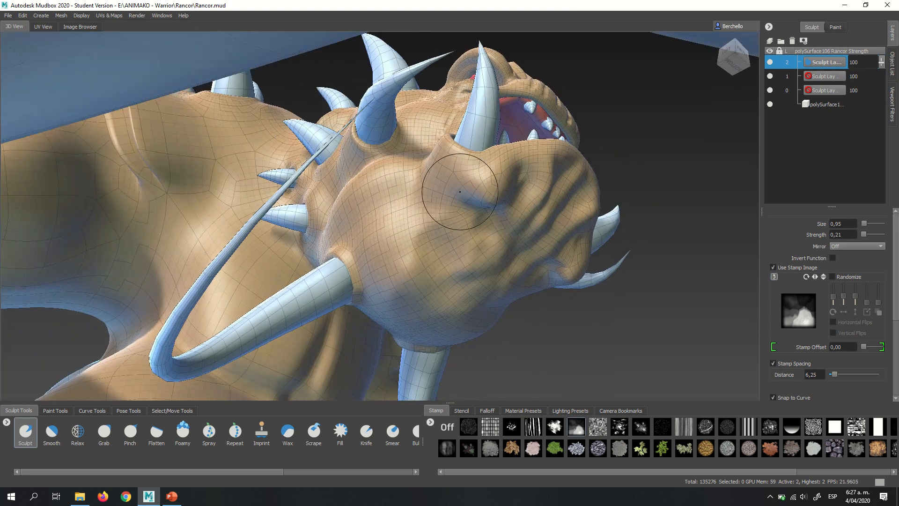
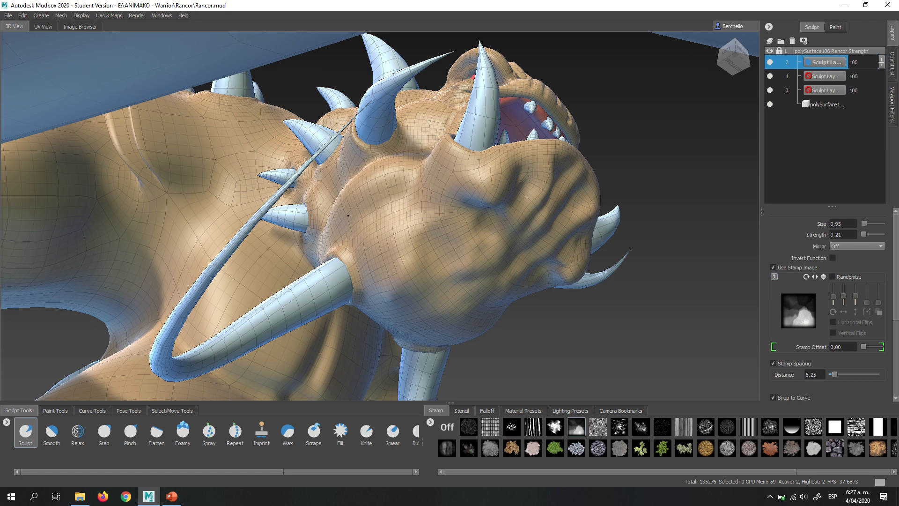
- Reduce the brush size to 0.44 and stamp irregular relief on the cheek between the eye, the mouth corner and the large side horn
mouse_move(348, 215)
alt+mouse_down()
mouse_move(488, 185)
mouse_move(391, 224)
mouse_move(418, 263)
mouse_move(405, 261)
mouse_move(431, 205)
mouse_move(413, 218)
mouse_move(392, 209)
mouse_move(395, 182)
mouse_move(446, 315)
alt+mouse_up()
key(b)
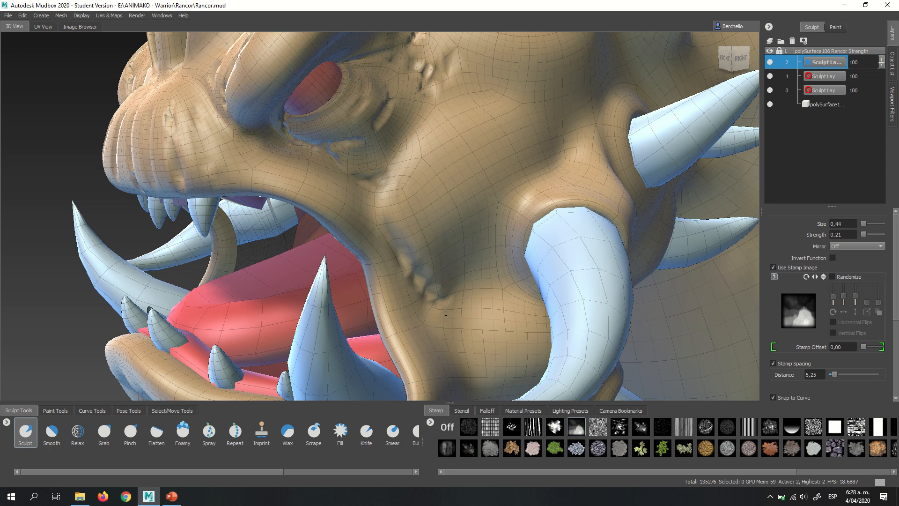
drag(435, 171, 450, 281)
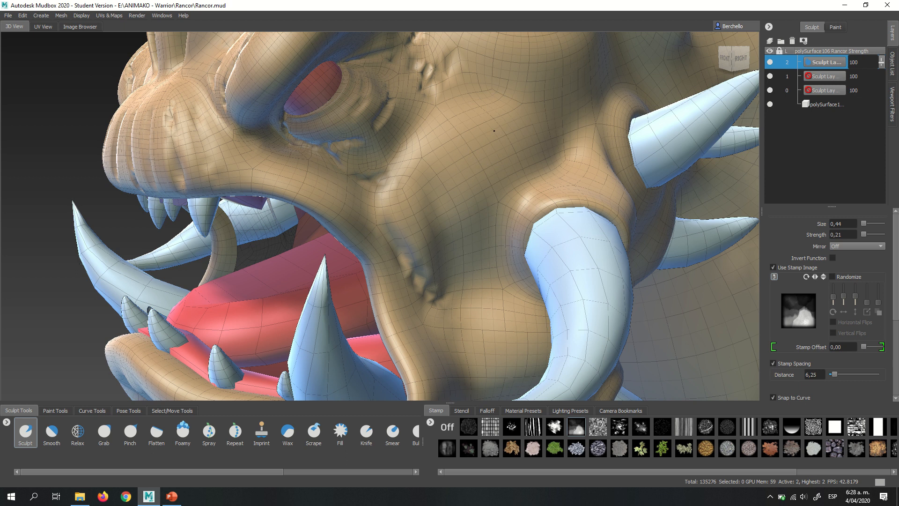
drag(472, 235, 479, 298)
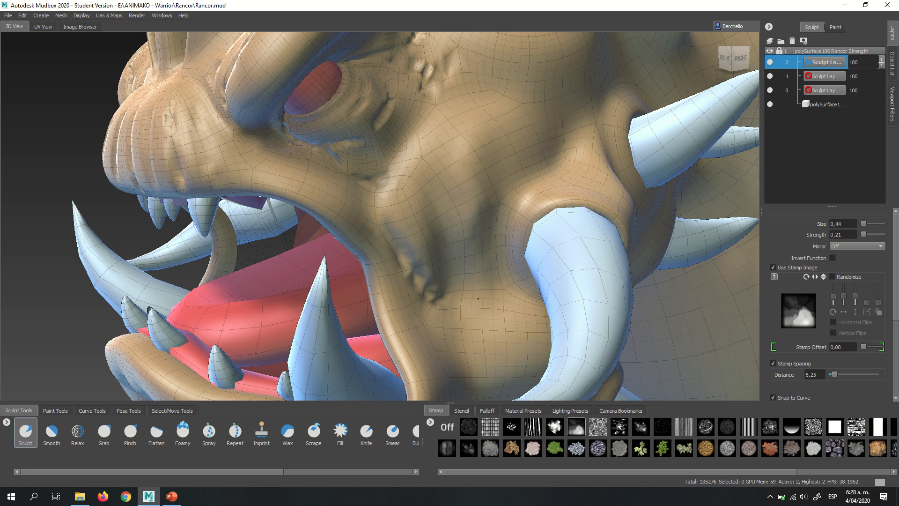
alt+drag(475, 249, 459, 155)
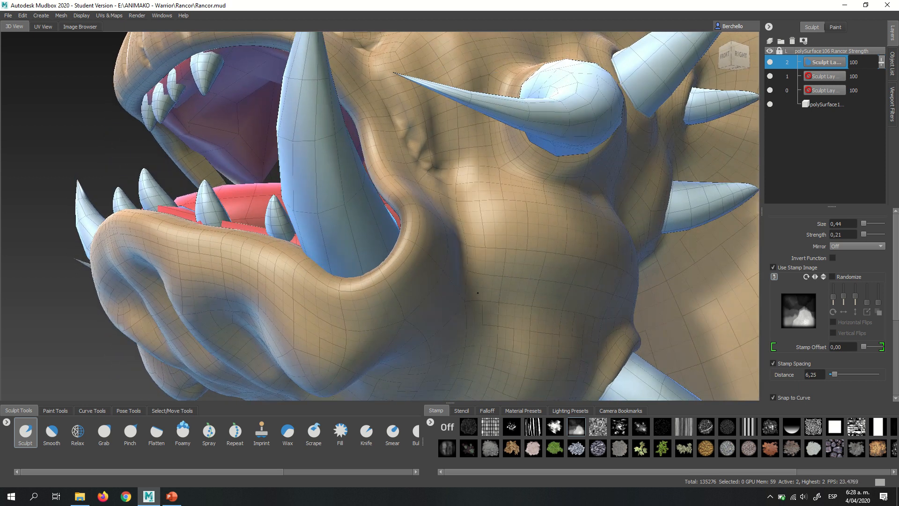
mouse_move(478, 293)
alt+mouse_down()
mouse_move(503, 175)
mouse_move(574, 181)
mouse_move(419, 198)
mouse_move(427, 229)
mouse_move(447, 233)
mouse_move(506, 214)
mouse_move(465, 180)
mouse_move(491, 211)
mouse_move(422, 213)
alt+mouse_up()
drag(373, 248, 402, 209)
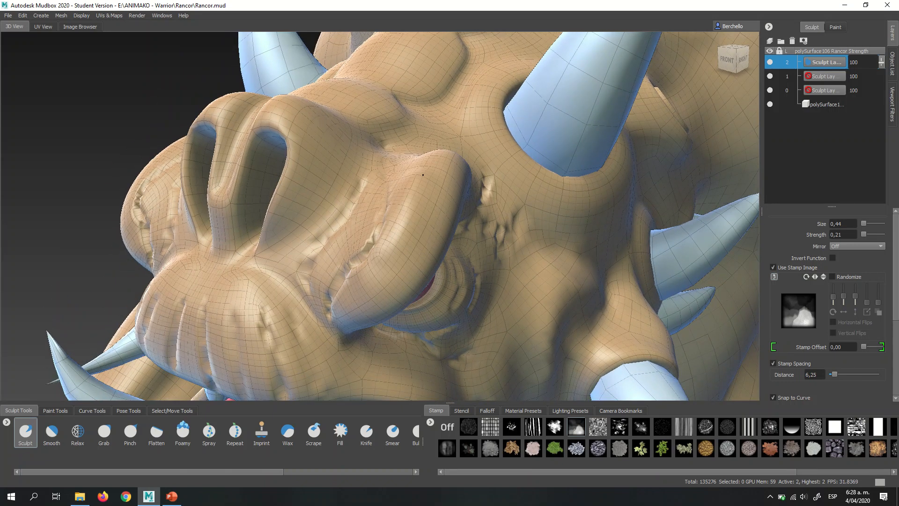
- Stamp irregular relief on the opposite cheek, from the mouth corner up to the eye and around the side horn's base
mouse_move(423, 174)
alt+mouse_down()
mouse_move(535, 193)
mouse_move(453, 207)
mouse_move(463, 197)
mouse_move(443, 277)
alt+mouse_up()
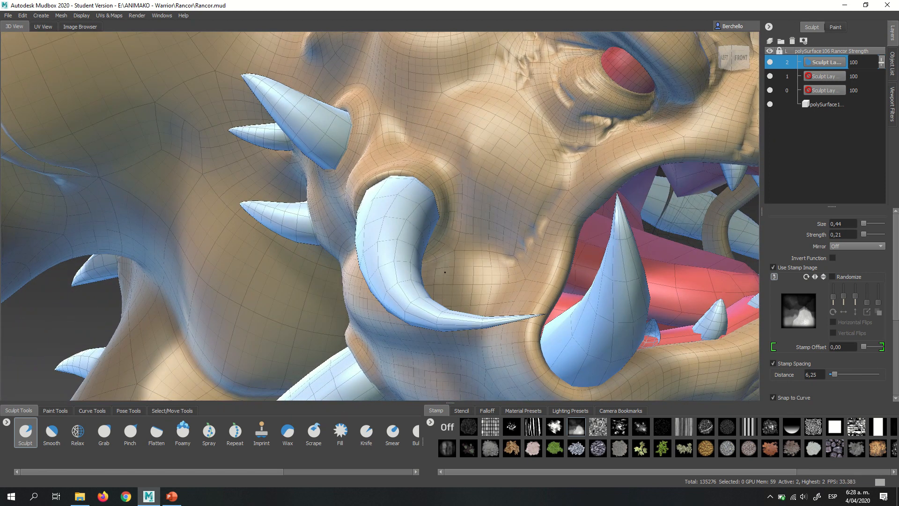
drag(515, 209, 479, 288)
mouse_move(466, 209)
alt+mouse_down()
mouse_move(462, 186)
mouse_move(515, 214)
alt+mouse_up()
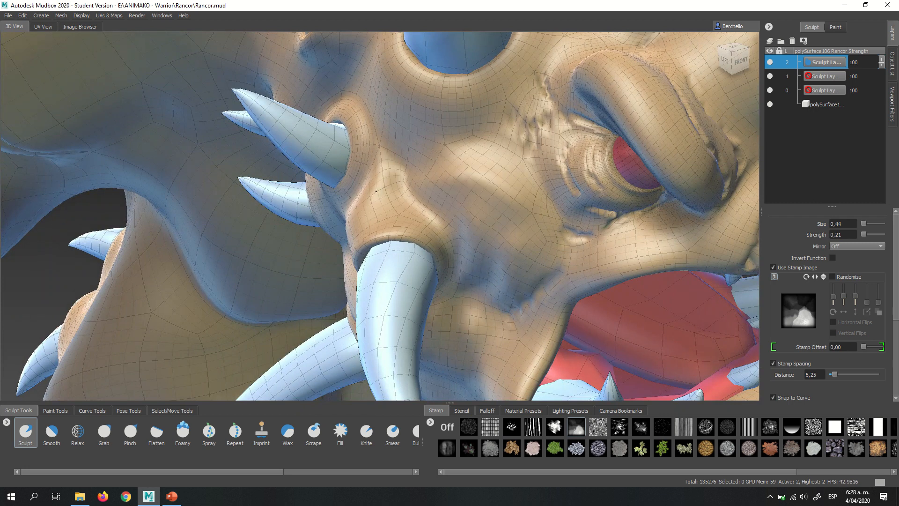
alt+drag(379, 193, 496, 178)
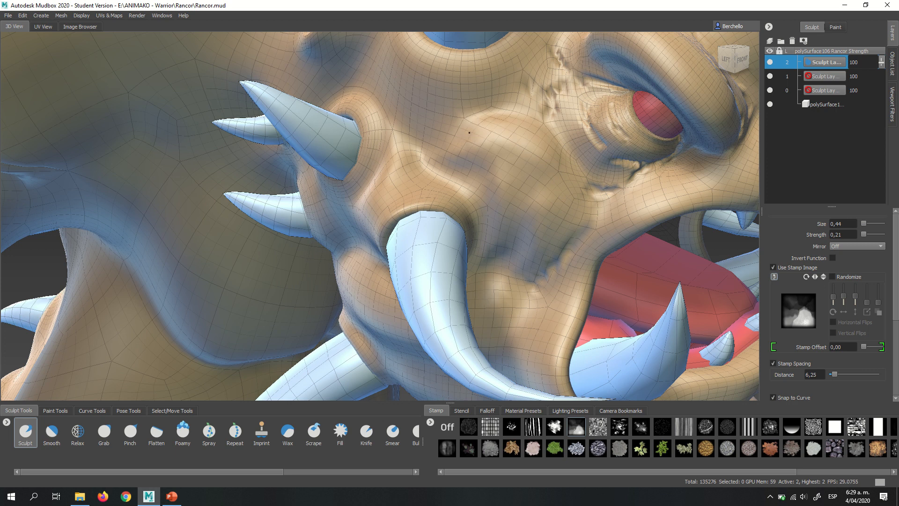
alt+drag(524, 160, 335, 182)
alt+right_drag(335, 181, 494, 216)
mouse_move(495, 215)
alt+middle_down()
mouse_move(415, 208)
mouse_move(328, 249)
alt+middle_up()
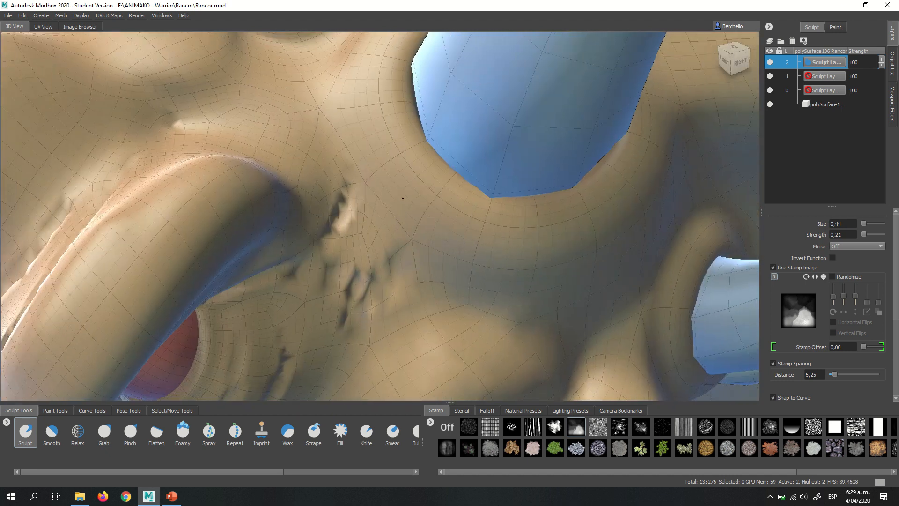
alt+right_drag(328, 248, 339, 180)
alt+drag(328, 191, 418, 226)
alt+right_drag(417, 225, 338, 214)
alt+drag(338, 214, 389, 210)
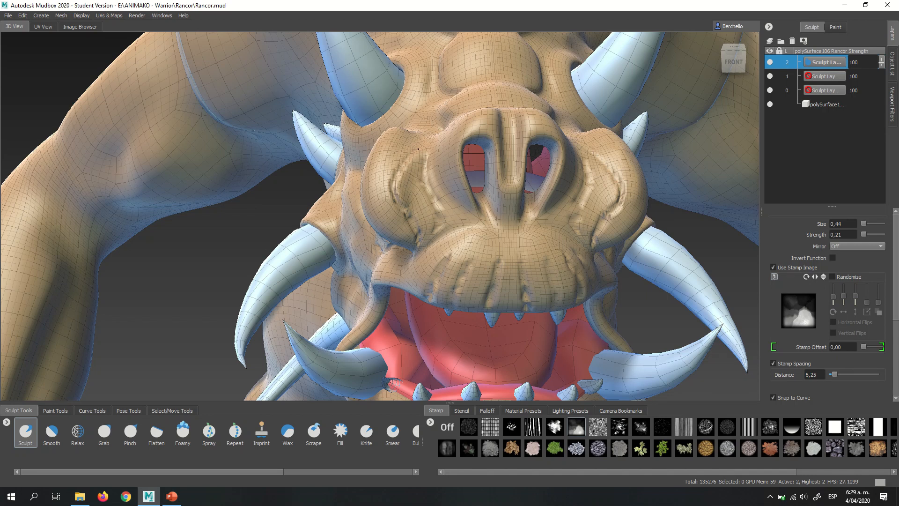
- Set the brush mirroring to X and stamp symmetrical relief beside the plates on top of the head
alt+drag(420, 152, 536, 205)
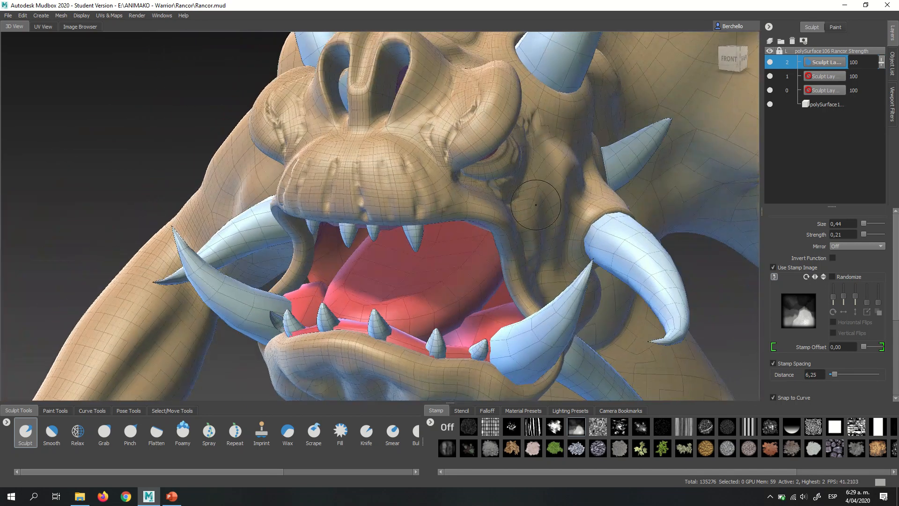
click(855, 246)
click(842, 253)
alt+middle_drag(418, 77, 430, 231)
alt+right_drag(430, 231, 487, 256)
alt+drag(491, 259, 374, 314)
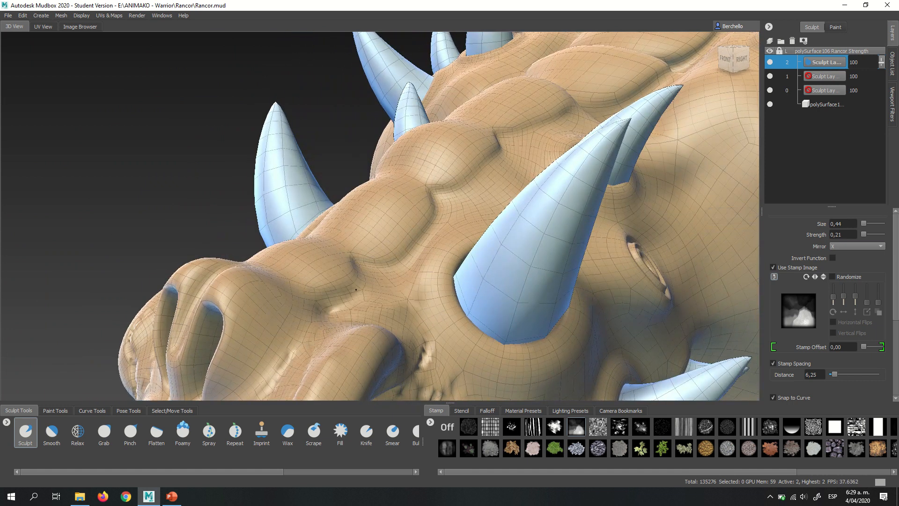
mouse_move(379, 272)
alt+mouse_down()
mouse_move(406, 252)
mouse_move(462, 173)
alt+mouse_up()
alt+drag(560, 169, 381, 168)
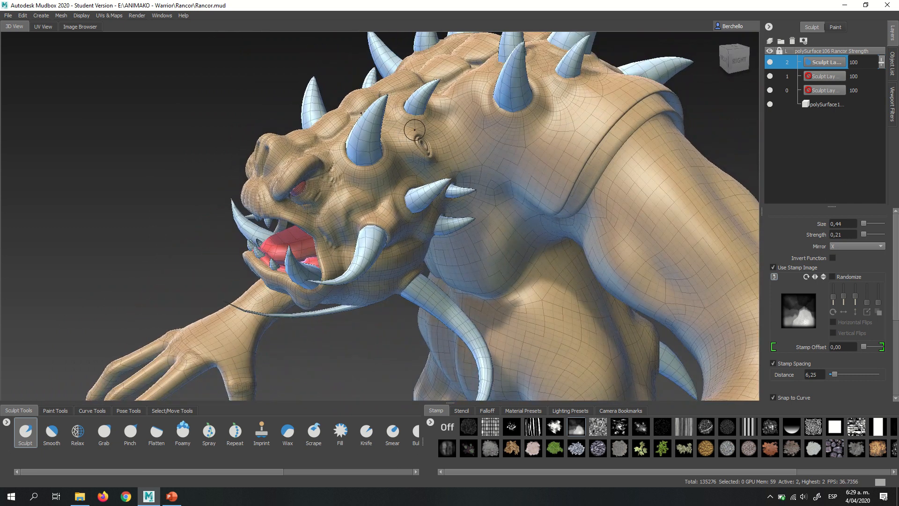
- Add a subdivision level to the Rancor polySurface24 mesh
alt+drag(449, 177, 516, 185)
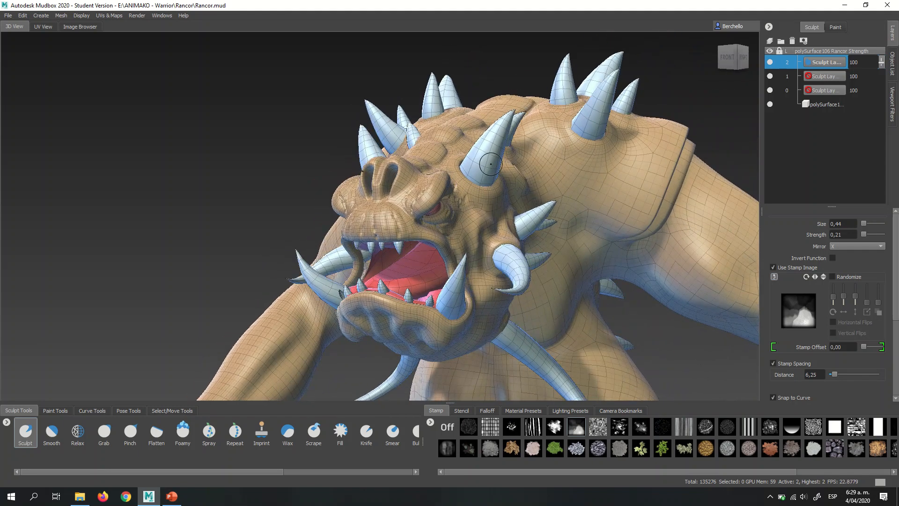
key(shift+d)
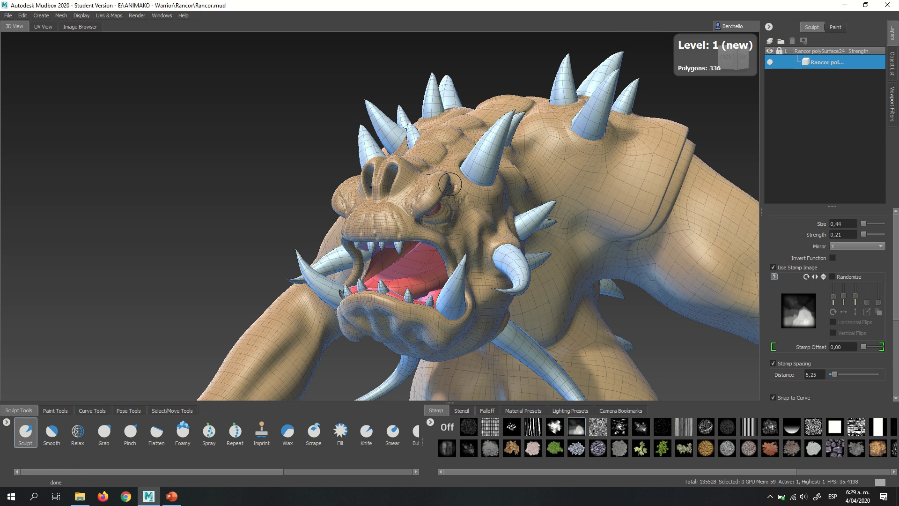
alt+right_drag(449, 184, 615, 204)
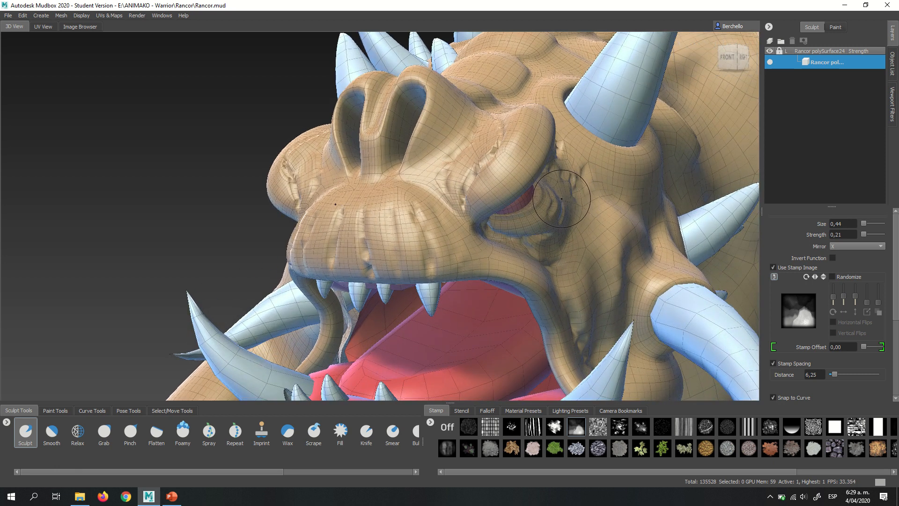
- Hide the model's wireframe and switch to the Smooth brush at size 0.44 and strength 100
key(w)
alt+drag(562, 196, 470, 176)
mouse_move(470, 176)
alt+right_down()
mouse_move(506, 187)
mouse_move(485, 184)
alt+right_up()
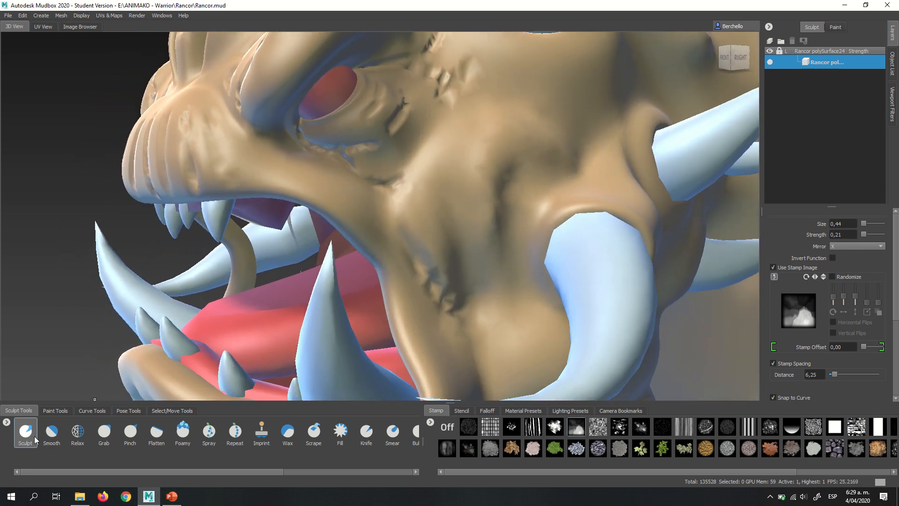
click(51, 434)
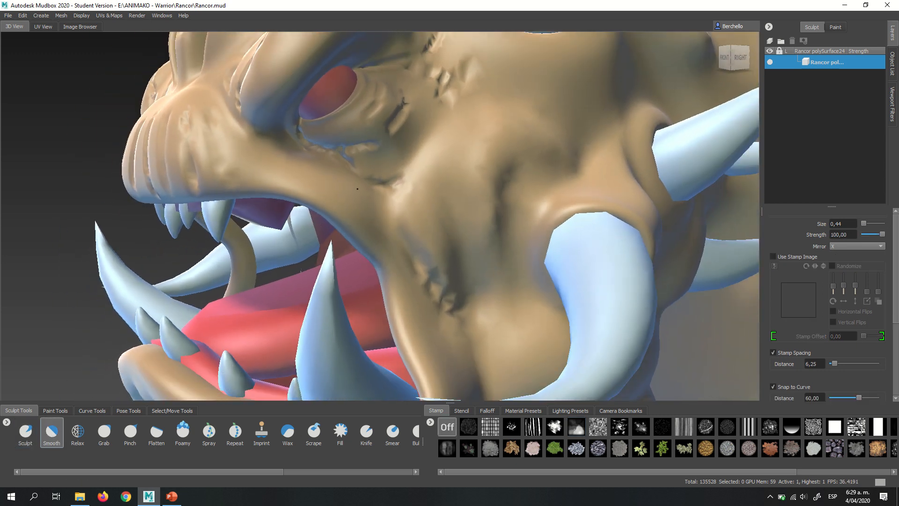
alt+drag(358, 189, 466, 238)
- Subdivide the Rancor's body mesh to level 3 and add a new sculpt layer for it
scroll(464, 232, down, 5)
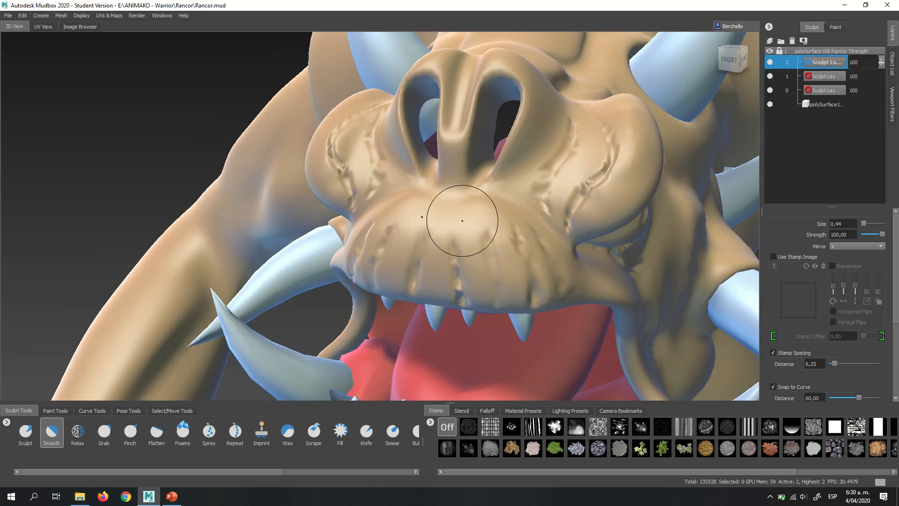
mouse_move(462, 221)
alt+mouse_down()
mouse_move(444, 234)
mouse_move(461, 216)
alt+mouse_up()
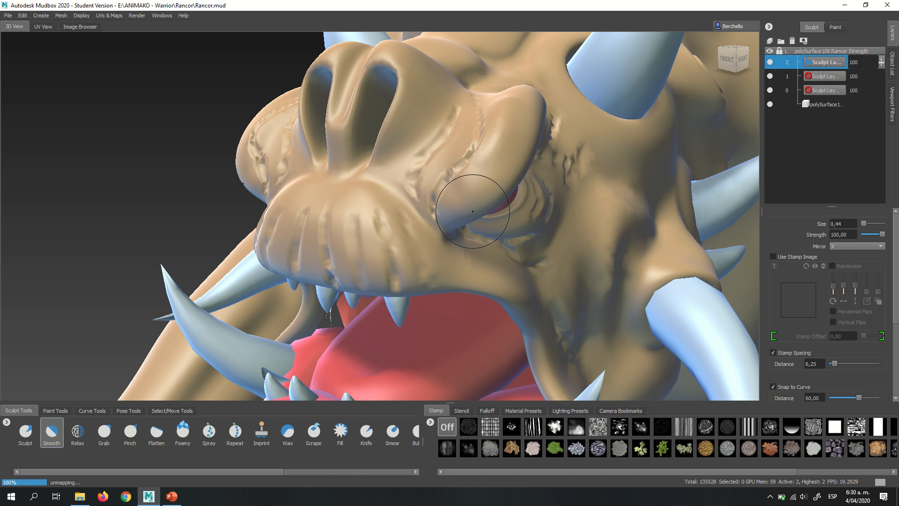
click(770, 41)
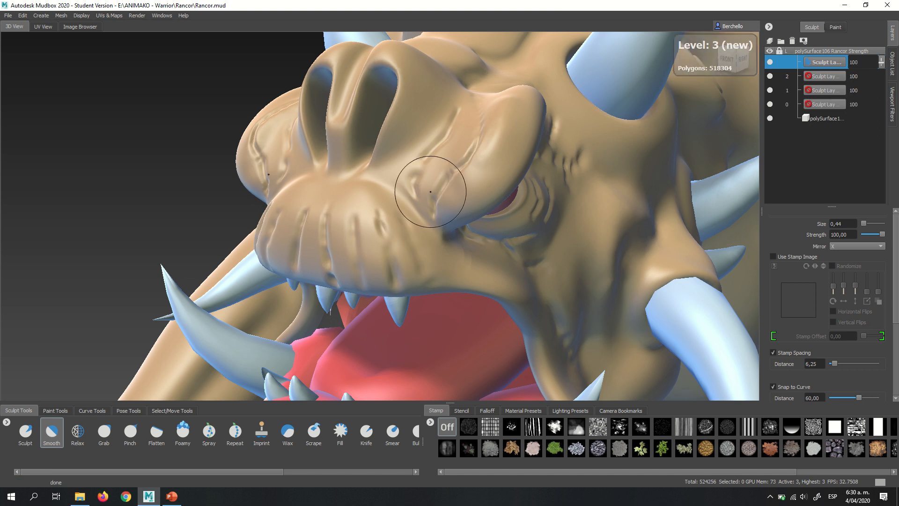
- Examine the wrinkles on the subdivided snout, brow, cheeks and upper lip from several angles
mouse_move(432, 191)
alt+mouse_down()
mouse_move(445, 195)
mouse_move(437, 190)
mouse_move(452, 173)
alt+mouse_up()
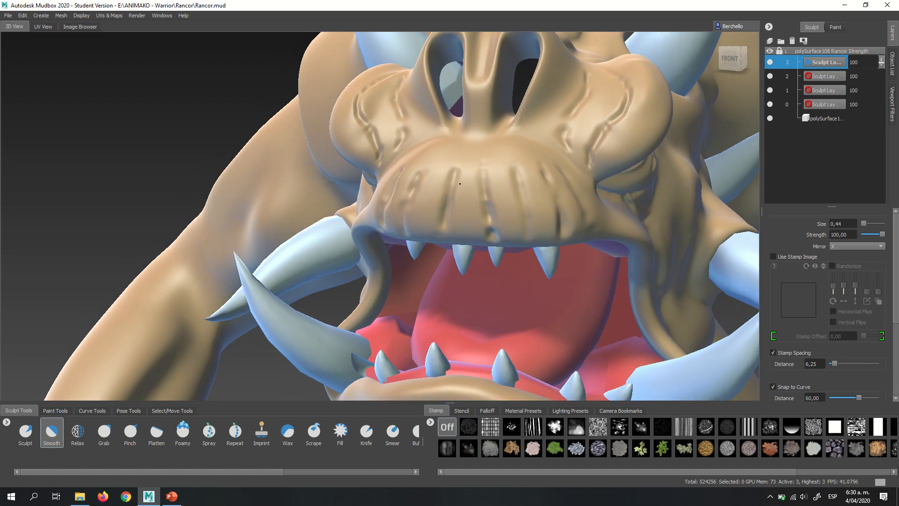
scroll(466, 168, up, 3)
mouse_move(518, 229)
alt+mouse_down()
mouse_move(499, 213)
mouse_move(560, 181)
mouse_move(518, 203)
alt+mouse_up()
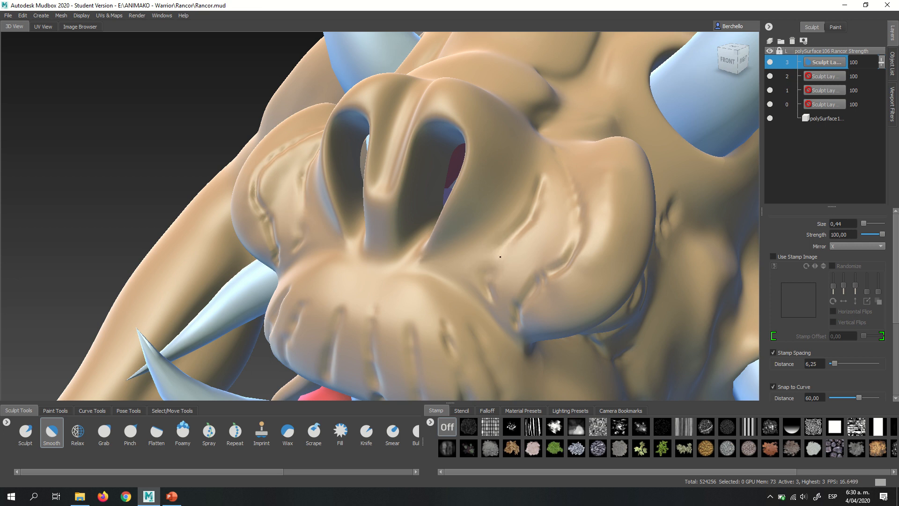
alt+right_drag(453, 220, 411, 277)
mouse_move(412, 277)
alt+mouse_down()
mouse_move(471, 232)
mouse_move(516, 237)
alt+mouse_up()
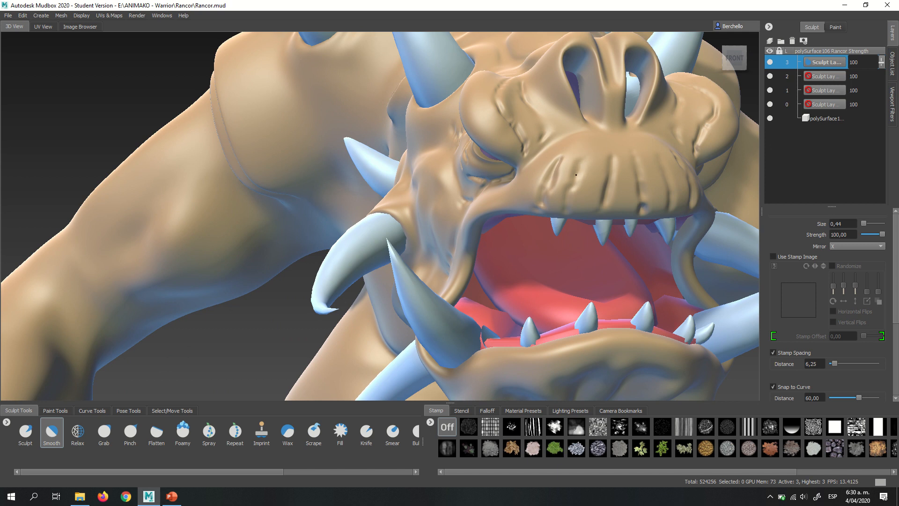
mouse_move(576, 174)
alt+mouse_down()
mouse_move(528, 205)
mouse_move(584, 215)
alt+mouse_up()
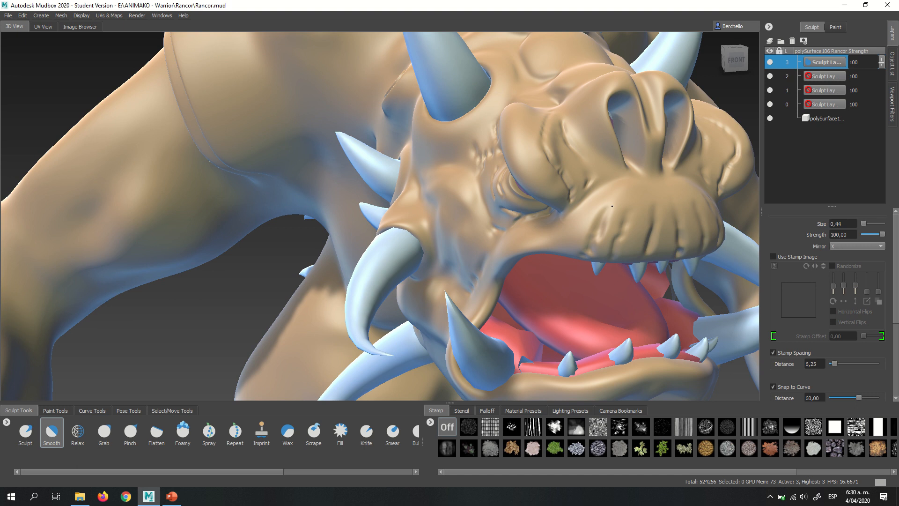
alt+drag(612, 206, 556, 212)
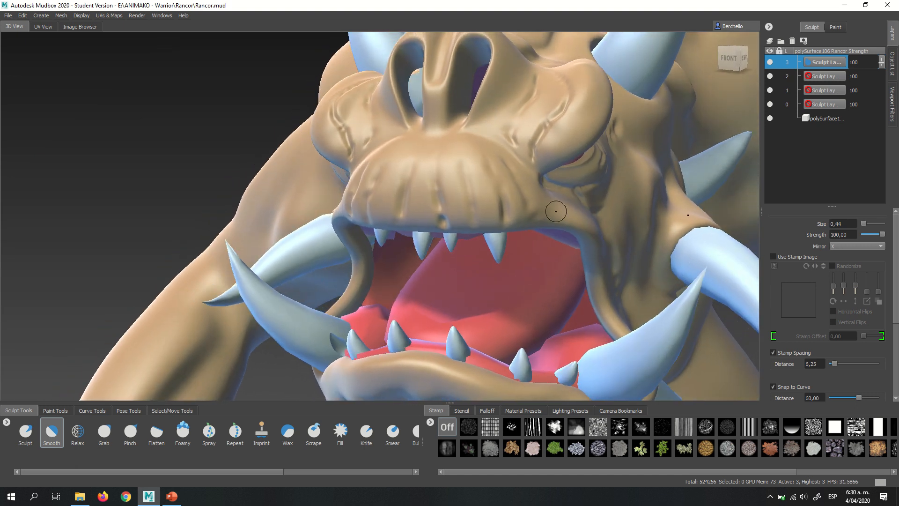
- Switch back to the Sculpt brush with the cloudy stamp and turn its mirroring off for the upper lip
click(29, 435)
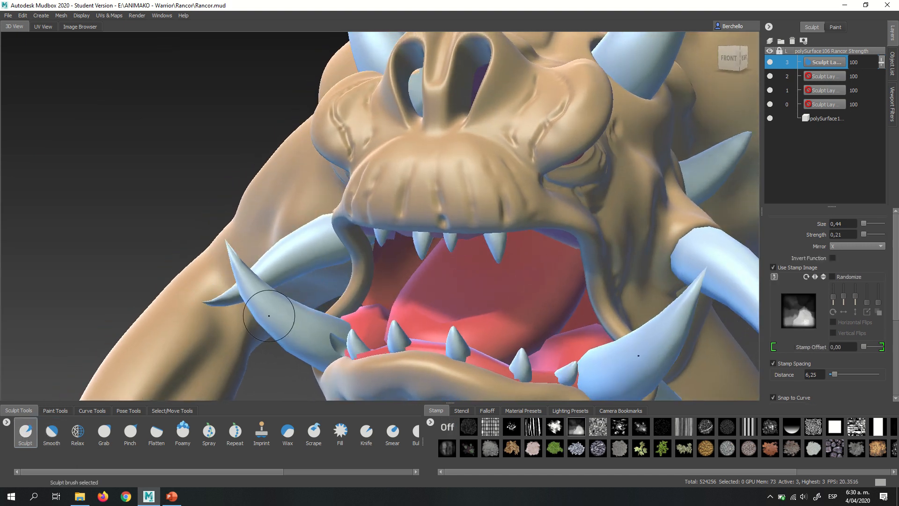
click(842, 246)
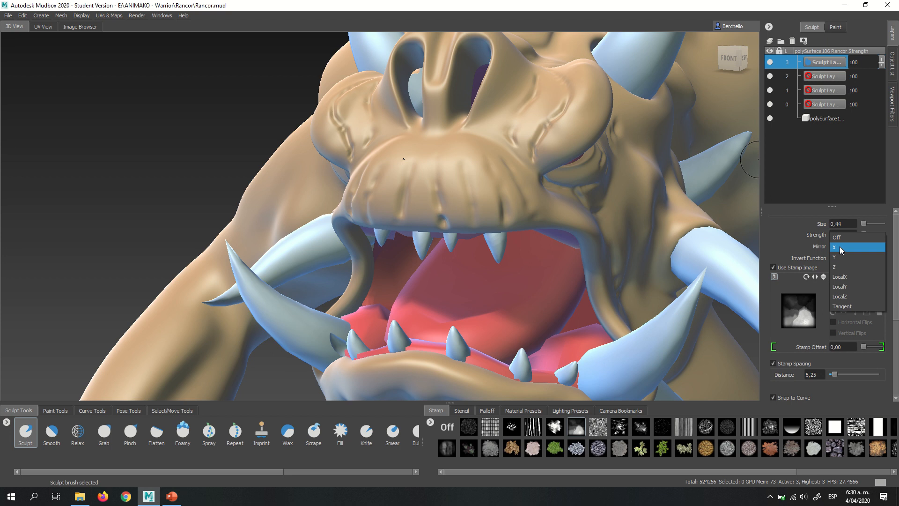
click(841, 237)
alt+right_drag(451, 172, 495, 191)
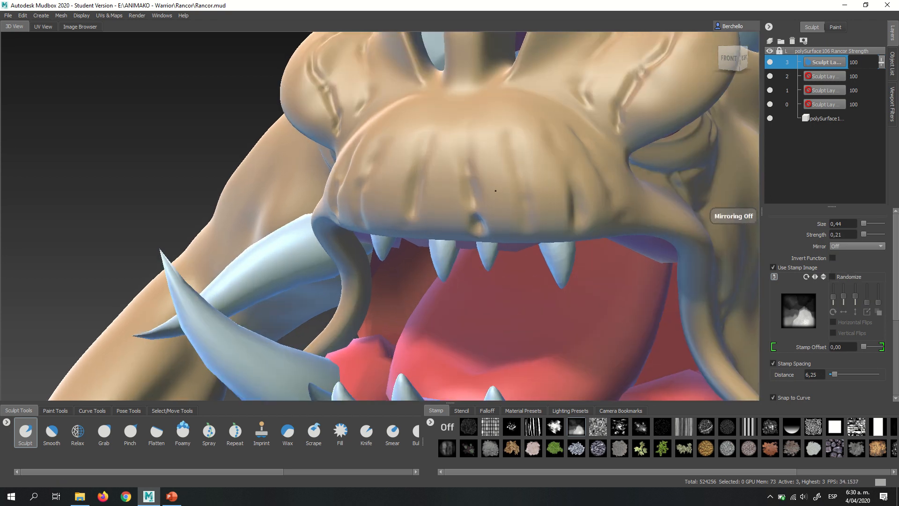
alt+middle_drag(496, 191, 456, 199)
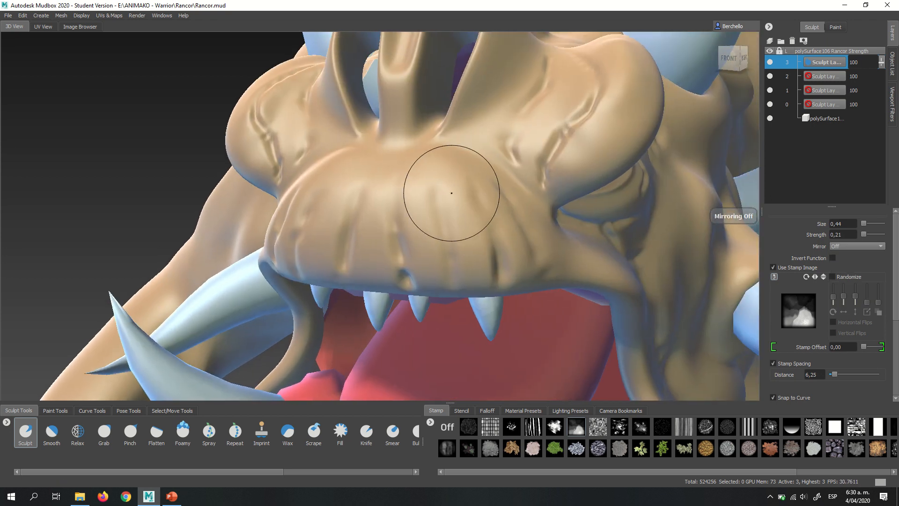
- Try a stamped vertical stroke down the upper lip with the brush size reduced to 0.34, and undo it
key(b)
mouse_move(455, 194)
mouse_down()
mouse_move(445, 193)
mouse_move(476, 256)
mouse_up()
key(ctrl+z)
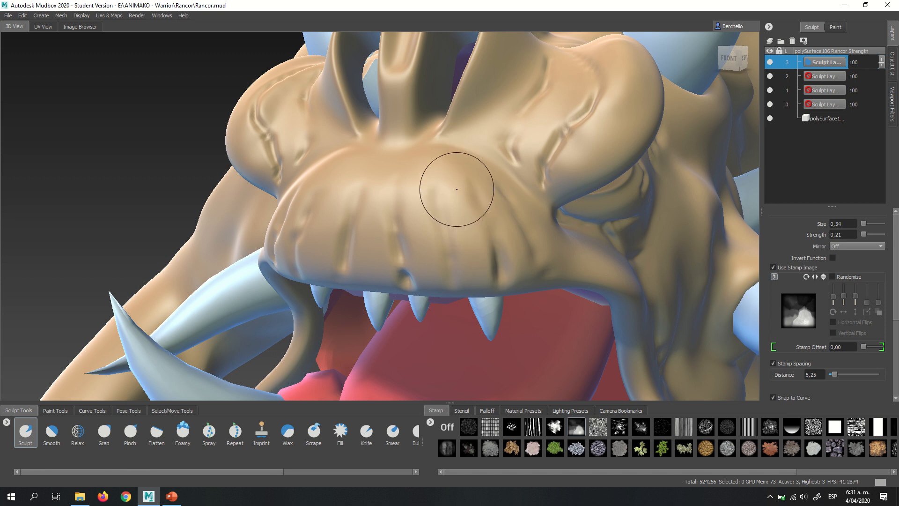
- Set the brush size to 0.57 and strength to 0.10, and stamp subtle asymmetric relief down the middle of the upper lip
mouse_move(455, 167)
mouse_down()
mouse_move(480, 189)
mouse_move(462, 193)
mouse_move(456, 179)
mouse_up()
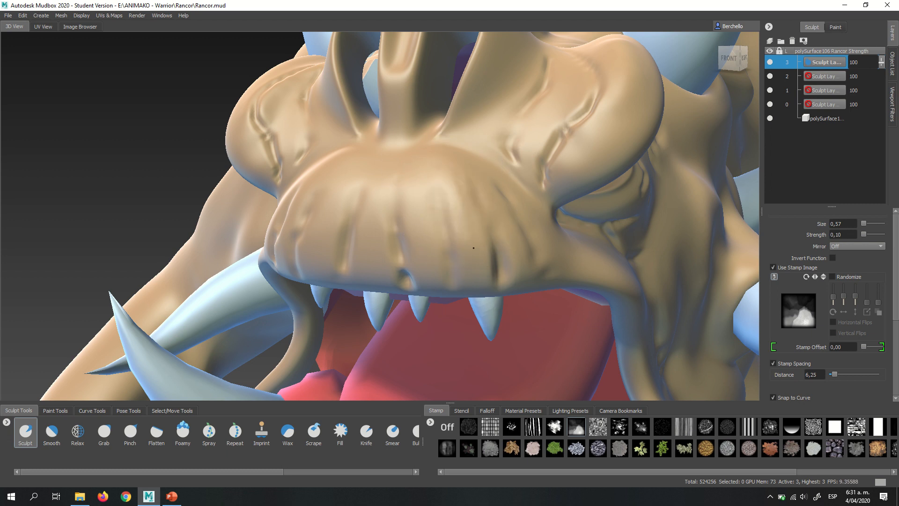
mouse_move(476, 256)
alt+mouse_down()
mouse_move(482, 206)
mouse_move(492, 239)
alt+mouse_up()
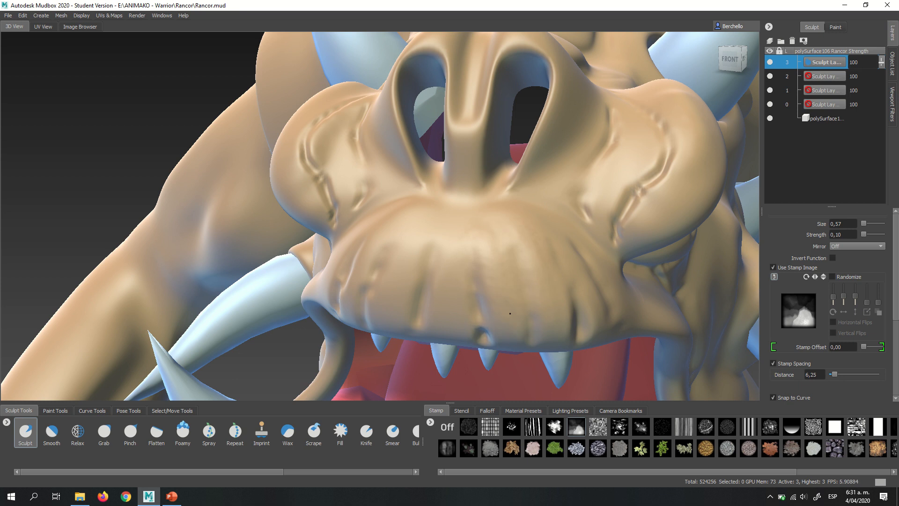
mouse_move(510, 313)
alt+mouse_down()
mouse_move(534, 220)
mouse_move(566, 169)
mouse_move(481, 155)
mouse_move(472, 171)
alt+mouse_up()
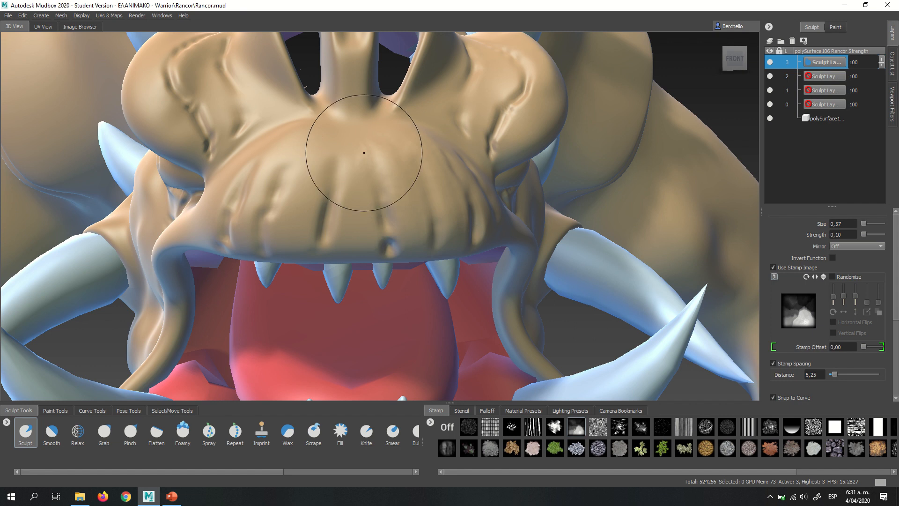
drag(364, 153, 351, 140)
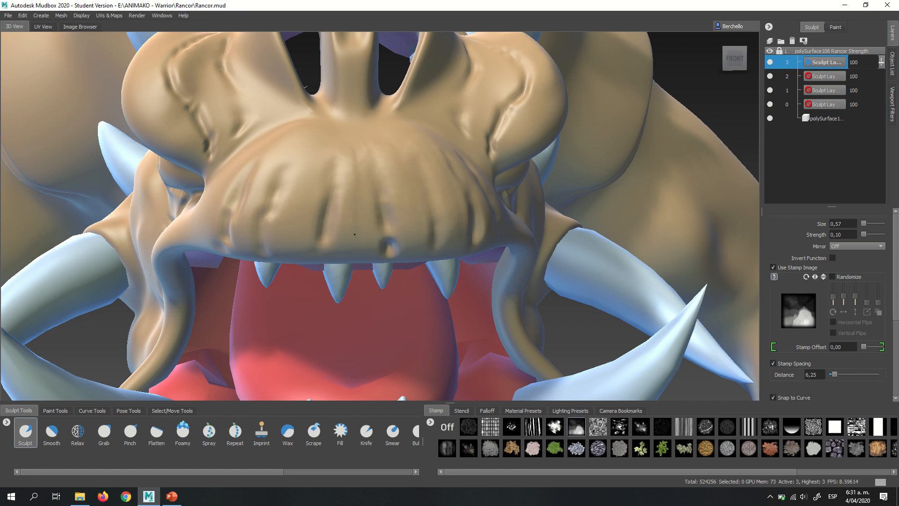
- Stamp further subtle asymmetric relief across the middle and sides of the upper lip with the 0.57 unmirrored Sculpt brush
drag(355, 200, 359, 162)
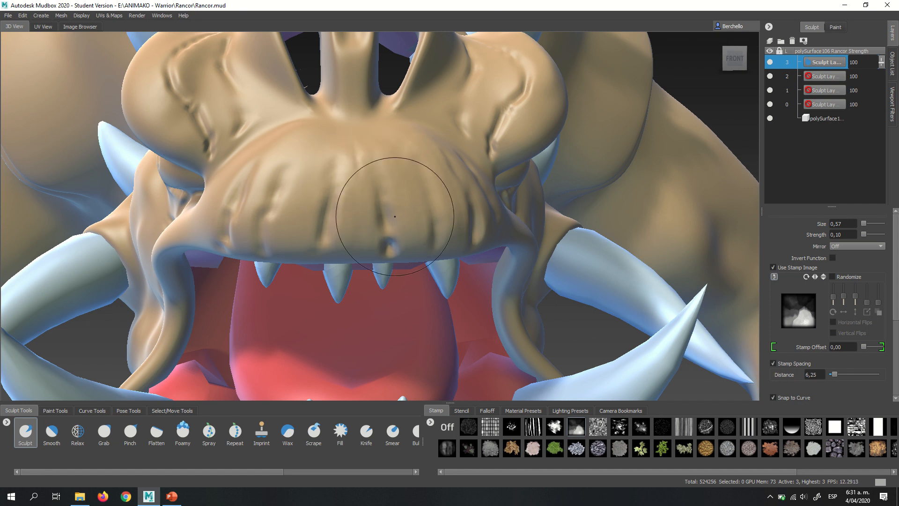
mouse_move(406, 215)
alt+mouse_down()
mouse_move(418, 206)
mouse_move(426, 215)
alt+mouse_up()
drag(440, 177, 439, 159)
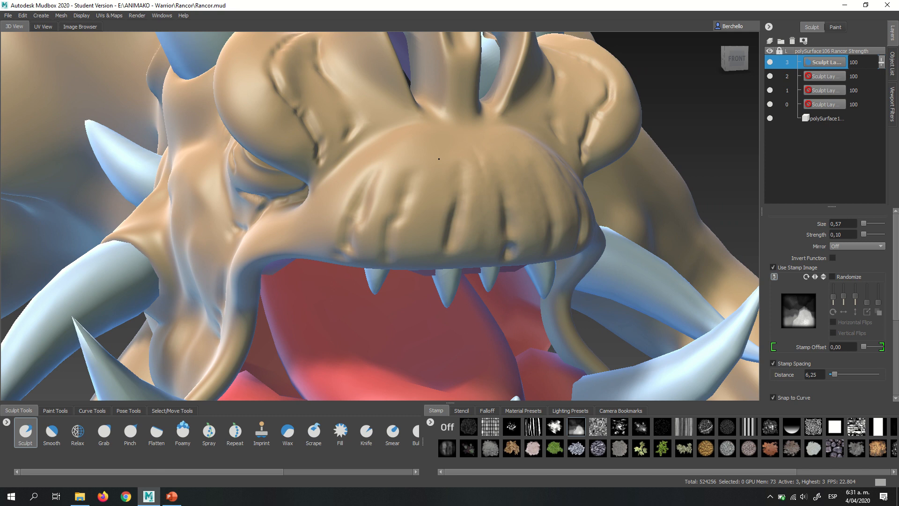
mouse_move(419, 234)
mouse_down()
mouse_move(434, 168)
mouse_move(378, 208)
mouse_up()
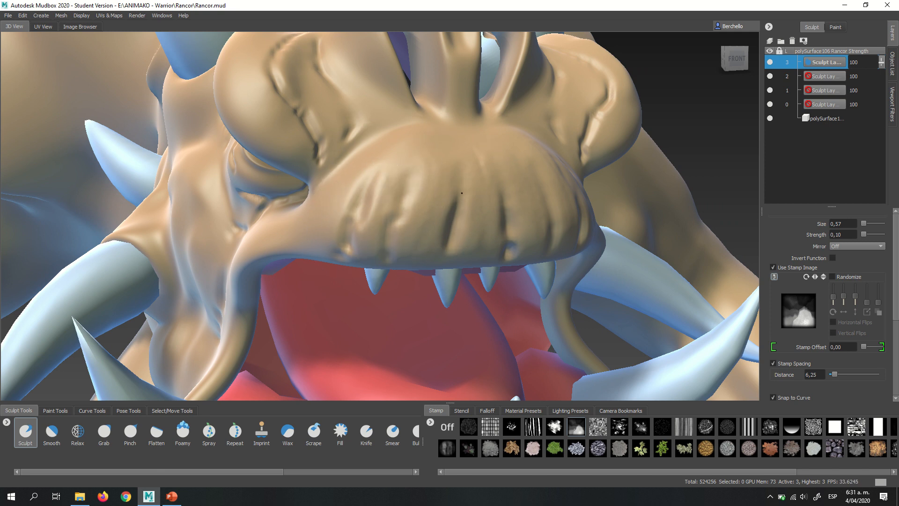
alt+drag(445, 188, 512, 203)
- Soften the creases behind the eye on the head's Right-view side using the unmirrored Smooth brush at size 0.57
mouse_move(594, 219)
mouse_down()
mouse_move(562, 257)
mouse_move(520, 259)
mouse_move(426, 227)
mouse_move(281, 215)
mouse_up()
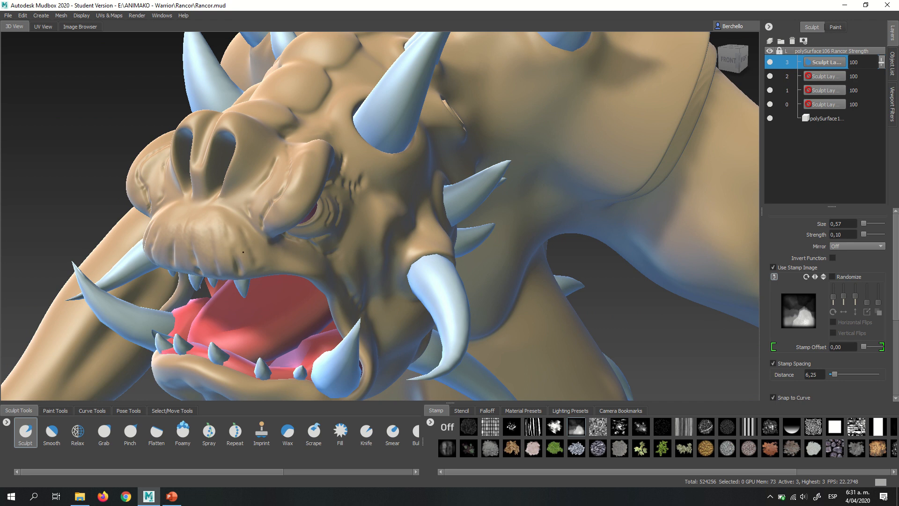
alt+right_drag(249, 263, 284, 234)
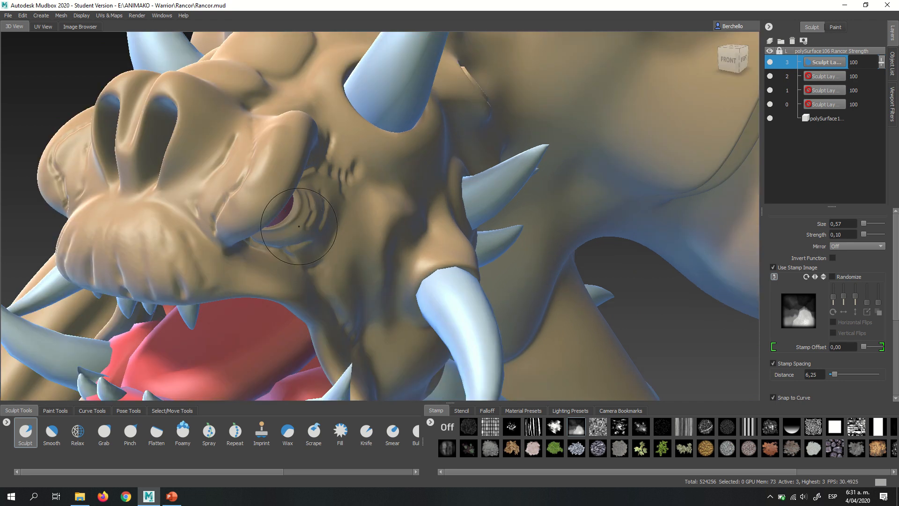
alt+middle_drag(295, 232, 387, 206)
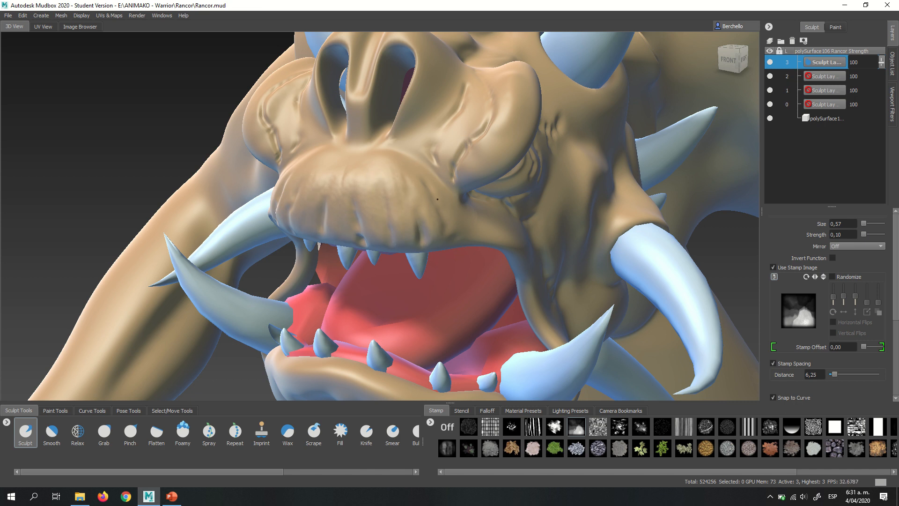
alt+drag(405, 188, 524, 190)
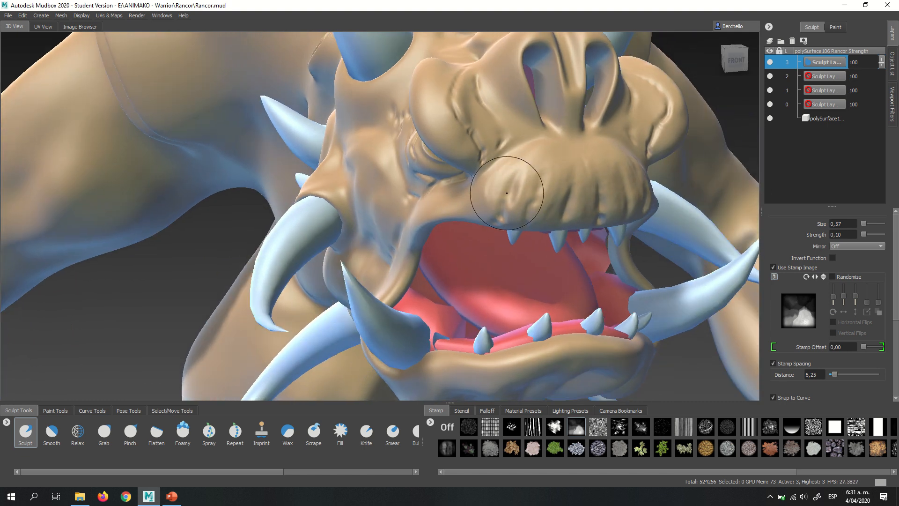
mouse_move(620, 190)
alt+mouse_down()
mouse_move(447, 188)
mouse_move(451, 181)
alt+mouse_up()
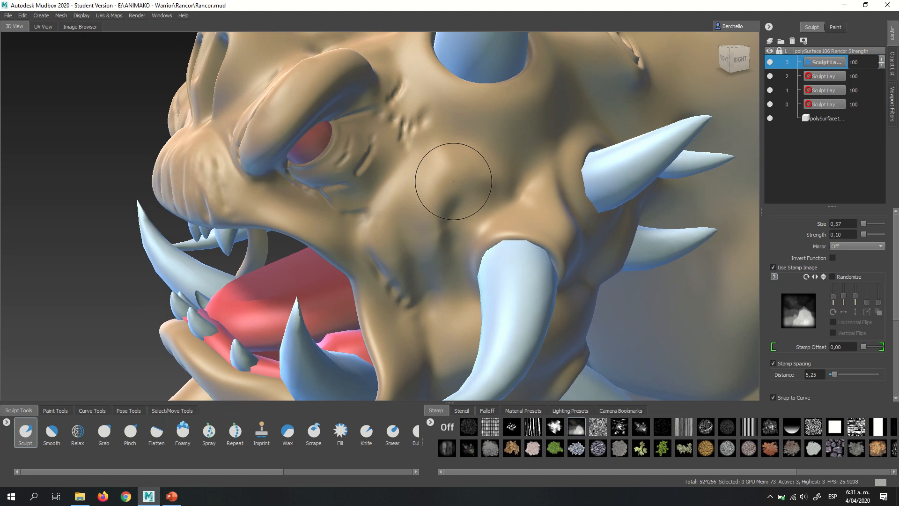
click(56, 430)
alt+middle_drag(410, 136, 426, 222)
alt+right_drag(425, 222, 462, 223)
mouse_move(473, 216)
mouse_down()
mouse_move(459, 208)
mouse_move(482, 204)
mouse_move(481, 150)
mouse_up()
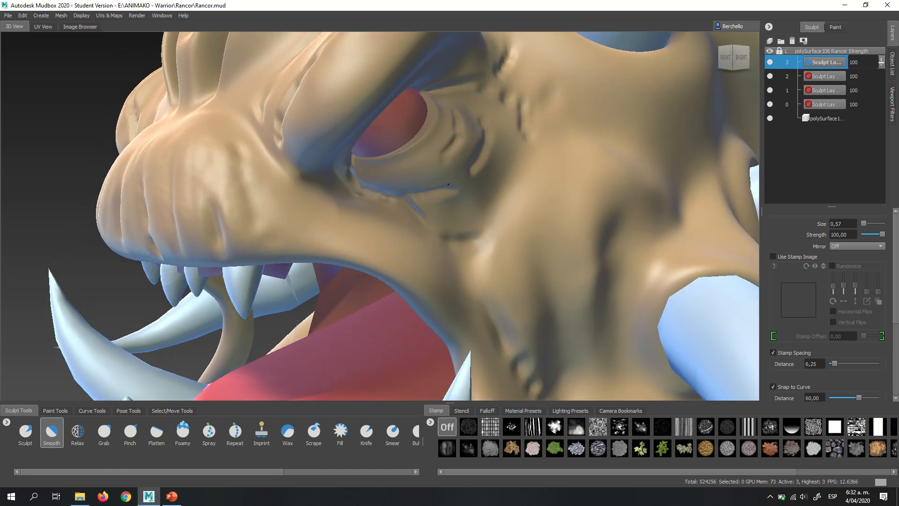
alt+right_drag(412, 187, 378, 177)
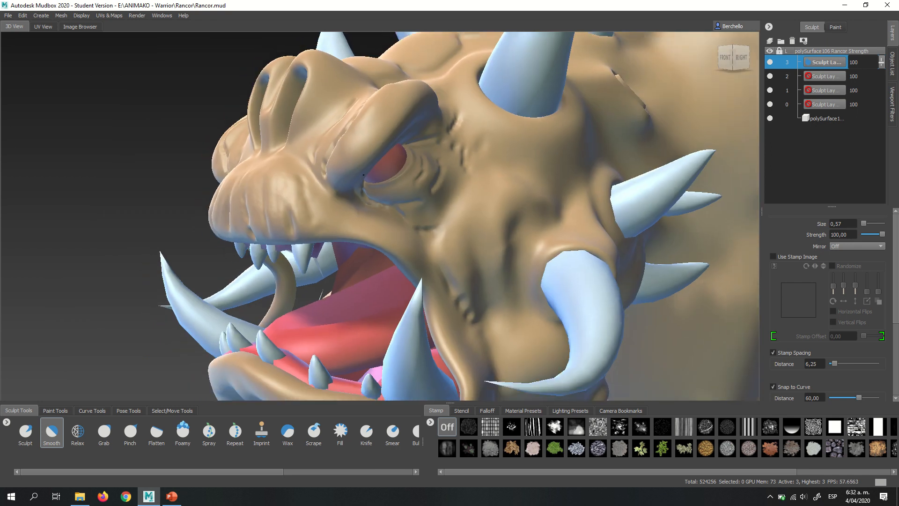
- Turn on X mirroring for the Sculpt brush and stamp cloudy relief over the fleshy lobes beside the nostrils
alt+drag(377, 177, 458, 210)
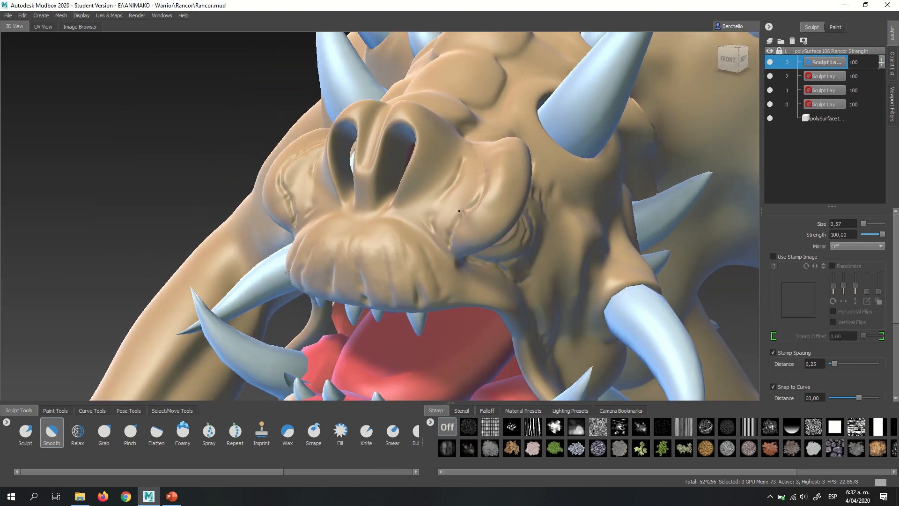
click(26, 432)
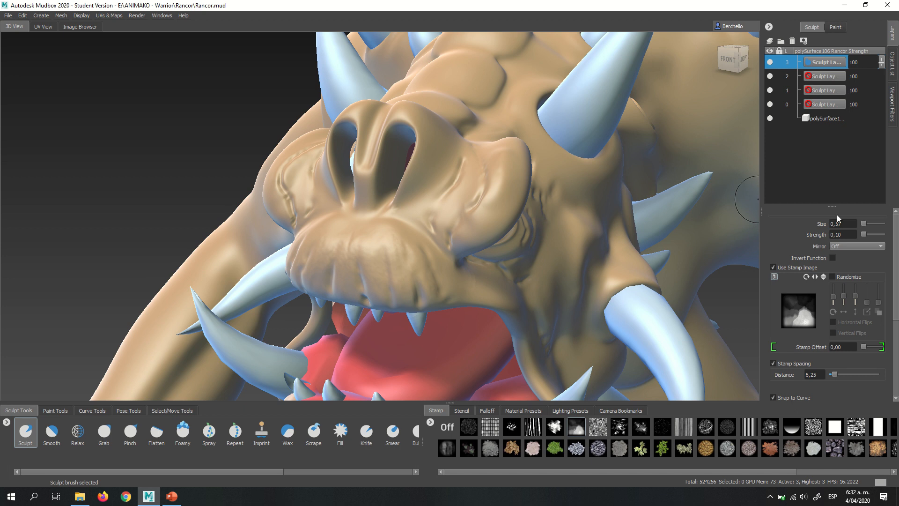
click(855, 245)
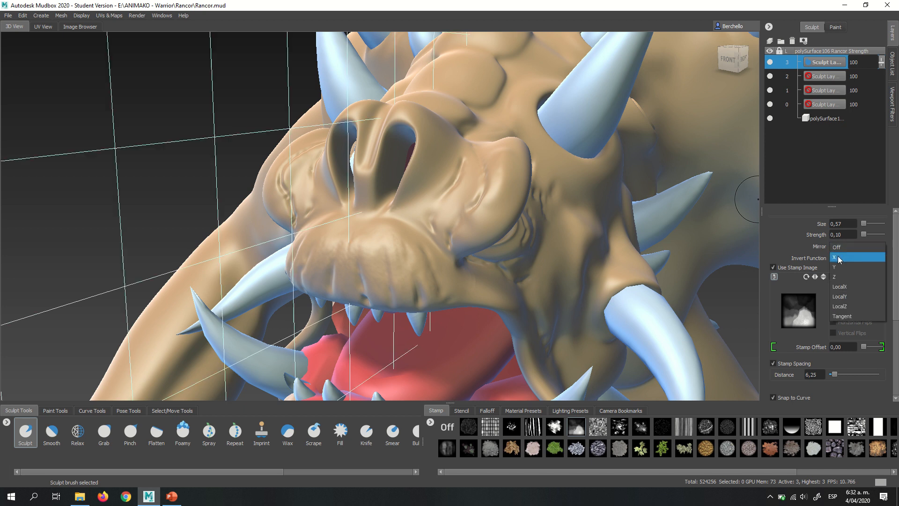
click(839, 258)
drag(442, 226, 441, 225)
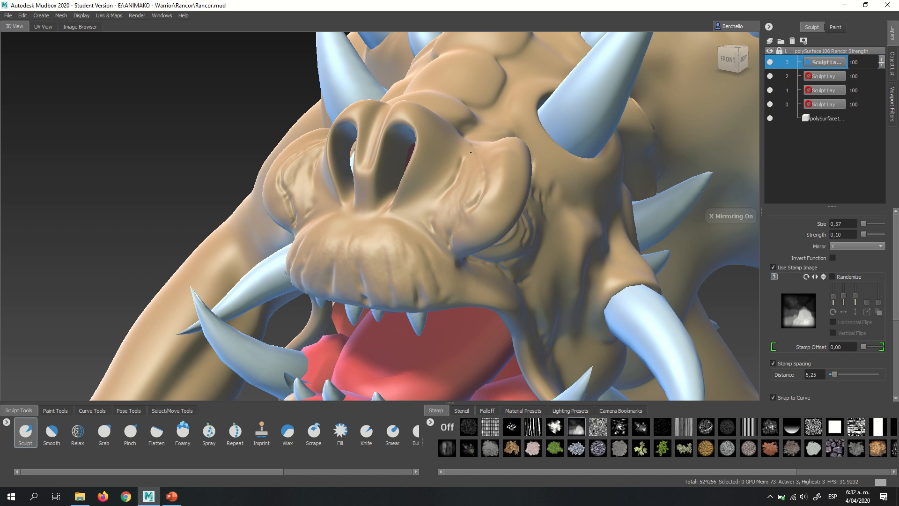
alt+right_drag(503, 223, 507, 199)
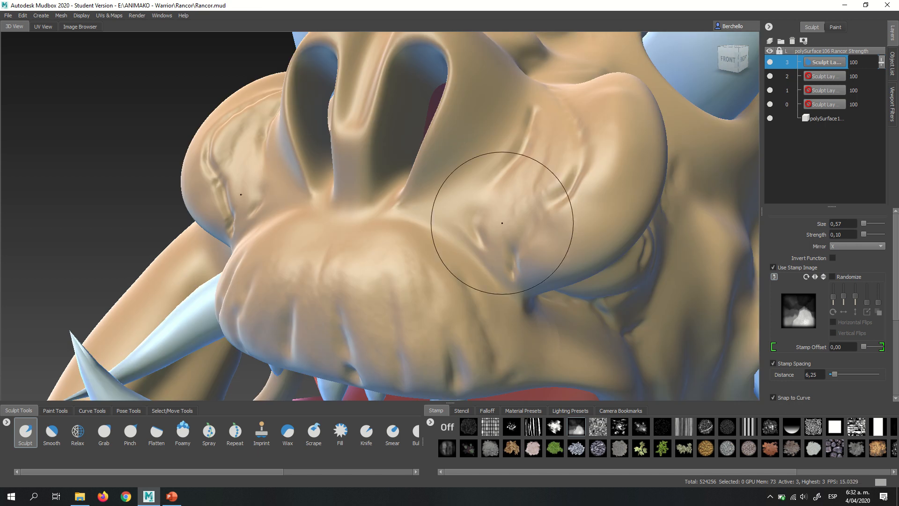
drag(504, 233, 541, 174)
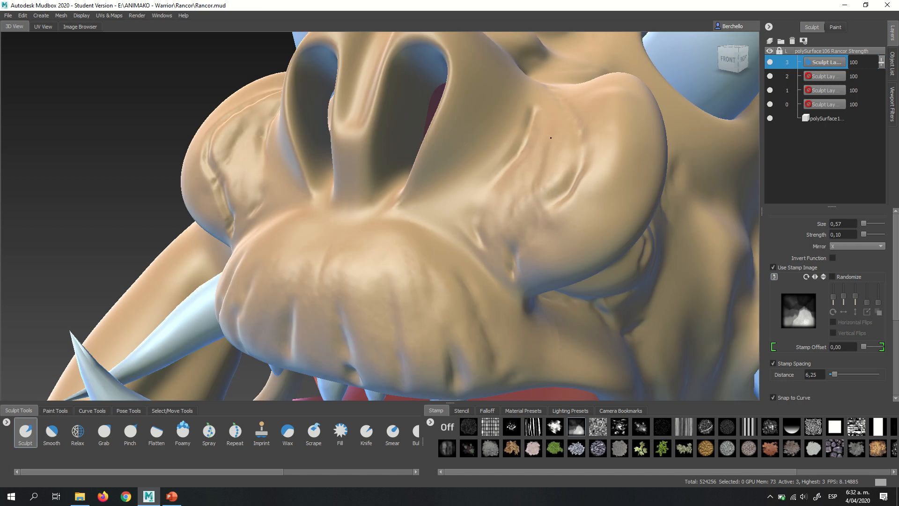
drag(545, 104, 547, 102)
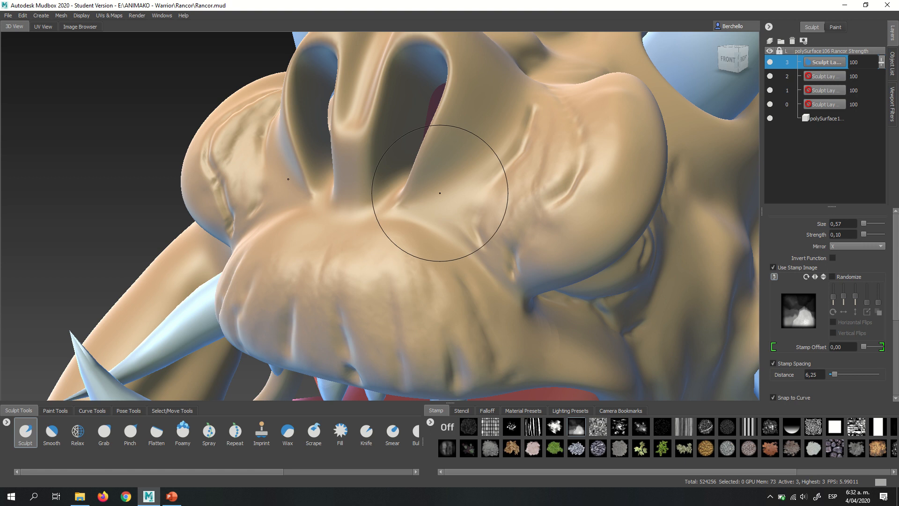
drag(444, 187, 484, 154)
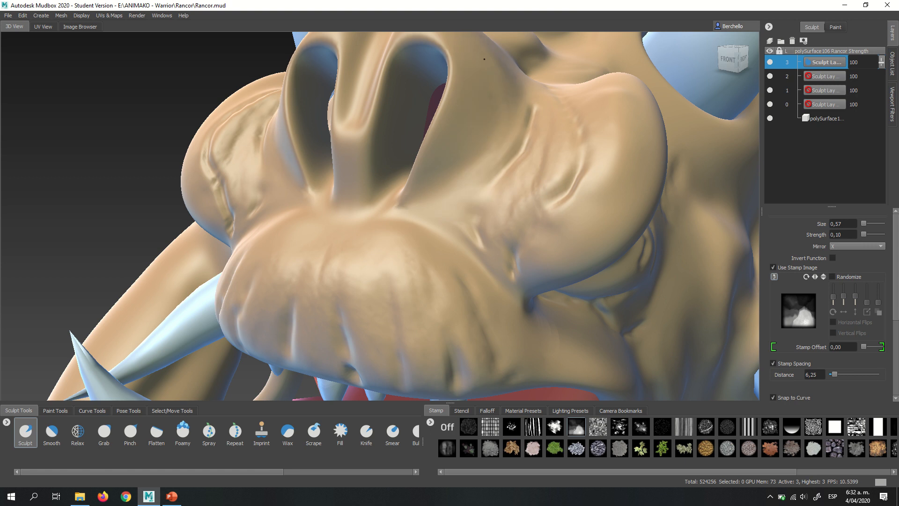
- Examine the stamped relief on the snout, side lobes and upper lip from above, the front and both sides
alt+right_drag(528, 163, 420, 165)
mouse_move(420, 165)
alt+mouse_down()
mouse_move(352, 197)
mouse_move(340, 188)
alt+mouse_up()
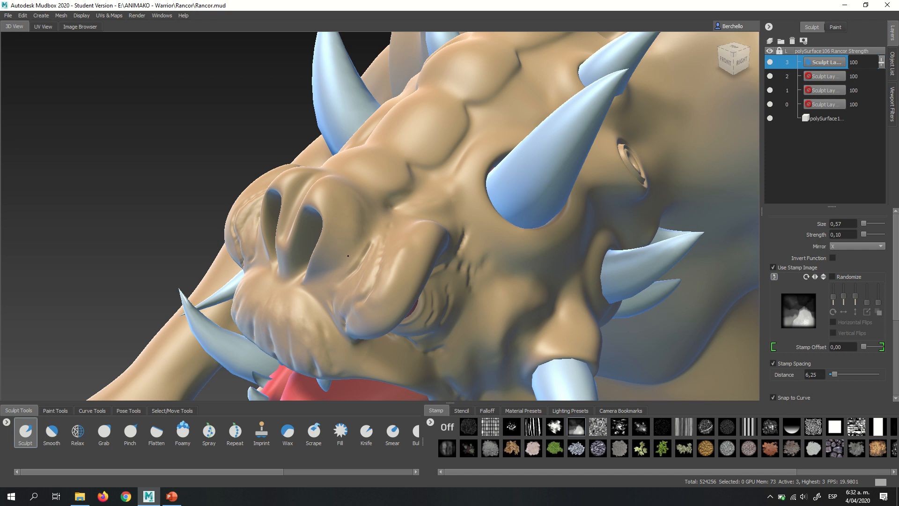
drag(338, 192, 339, 198)
drag(420, 211, 386, 209)
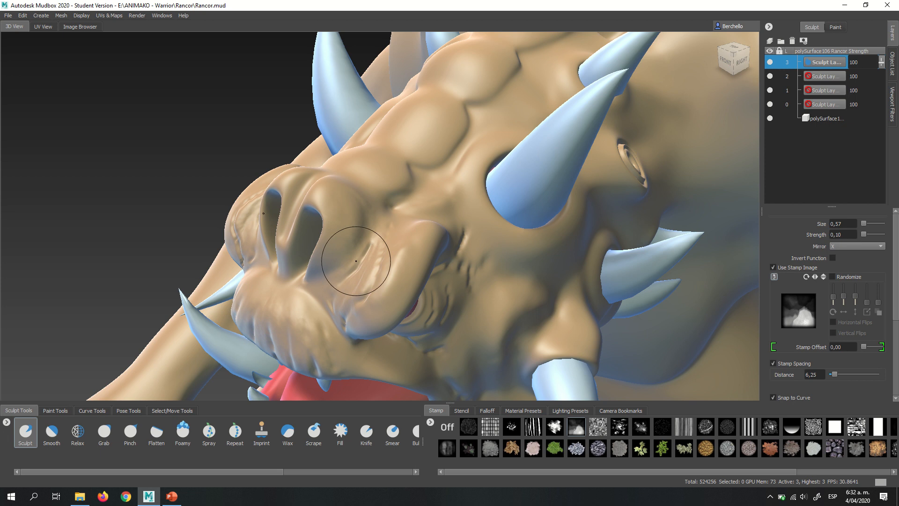
mouse_move(356, 261)
alt+mouse_down()
mouse_move(457, 200)
mouse_move(439, 182)
alt+mouse_up()
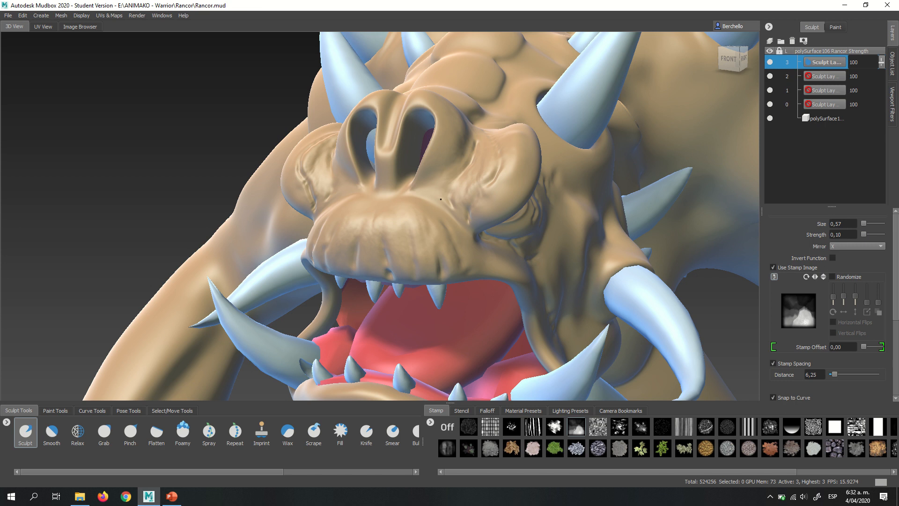
alt+right_drag(494, 170, 543, 180)
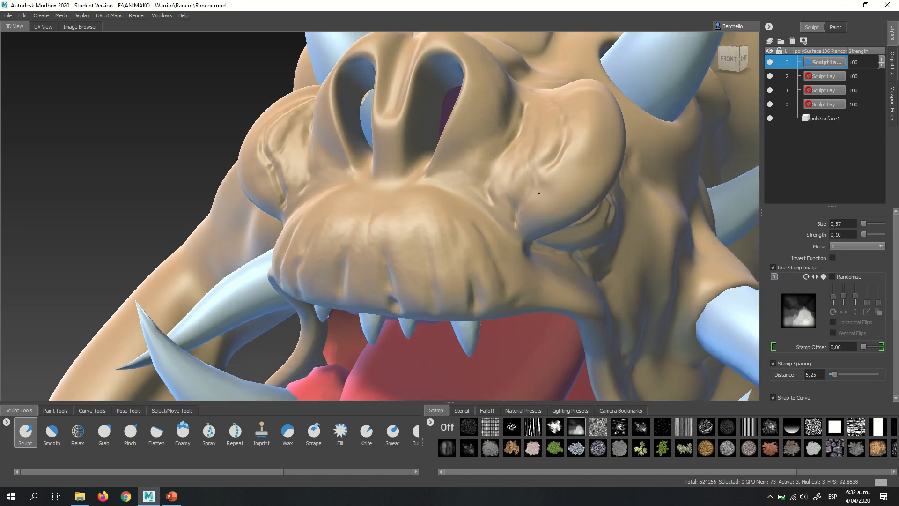
alt+drag(543, 180, 647, 194)
alt+right_drag(647, 195, 492, 137)
alt+drag(492, 137, 460, 167)
alt+right_drag(460, 167, 510, 196)
alt+drag(510, 196, 648, 189)
alt+drag(435, 173, 454, 174)
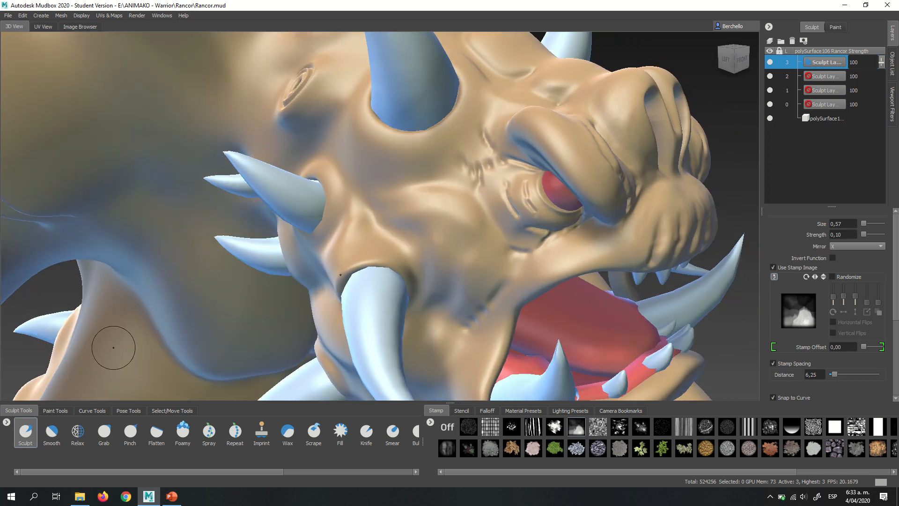
- Turn off mirroring for the Smooth brush and soften the creases behind the eye on the Left-view side
click(53, 434)
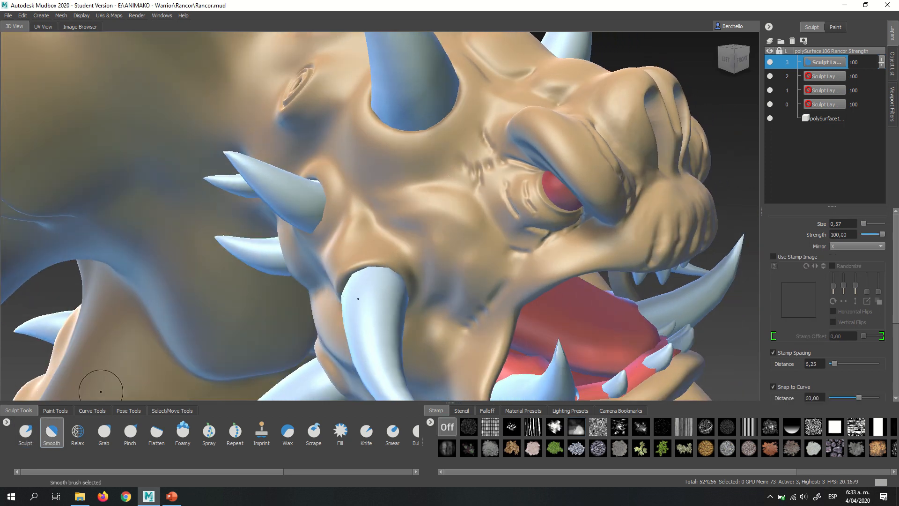
click(841, 246)
click(842, 237)
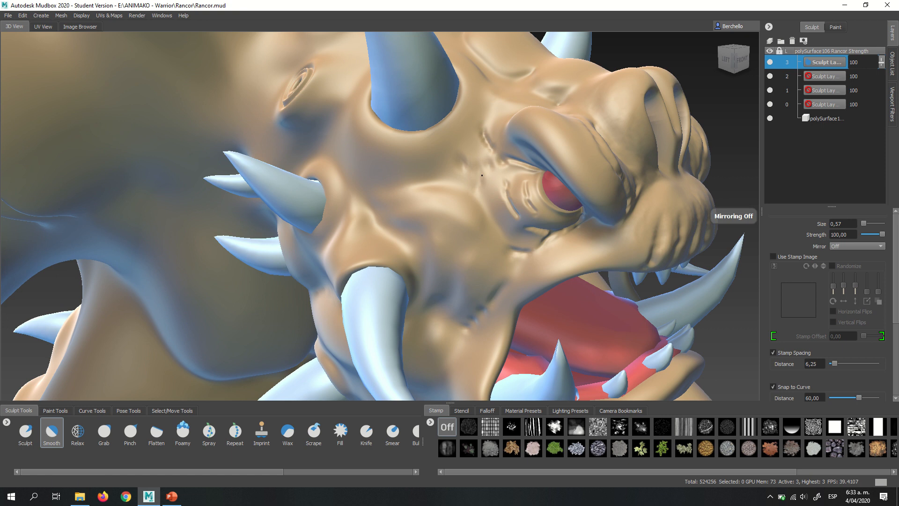
alt+right_drag(480, 186, 518, 196)
alt+middle_drag(532, 167, 485, 184)
mouse_move(484, 184)
mouse_down()
mouse_move(415, 151)
mouse_move(439, 136)
mouse_move(424, 141)
mouse_move(435, 150)
mouse_move(445, 205)
mouse_move(483, 196)
mouse_move(486, 209)
mouse_up()
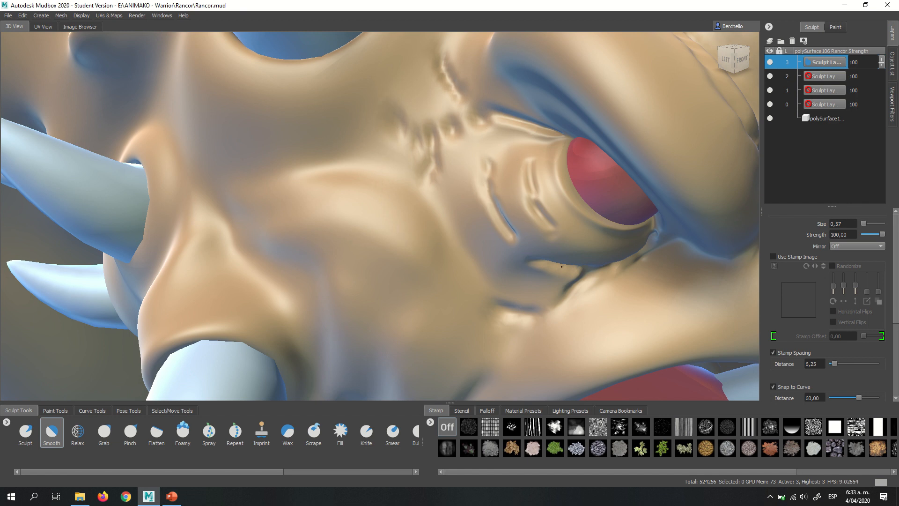
- Turn on X mirroring for the Sculpt brush, reduce its size to 0.38, and stamp fine relief over the wrinkles around the eye
click(25, 430)
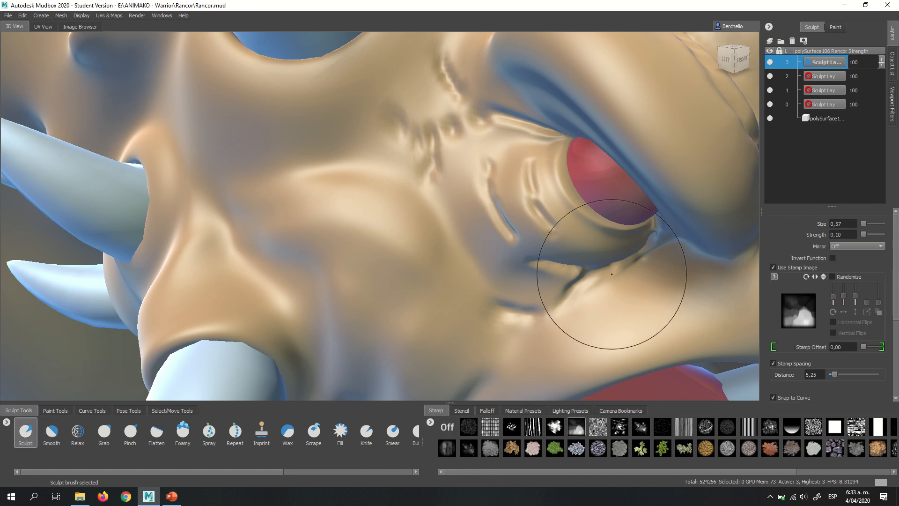
click(847, 247)
click(836, 253)
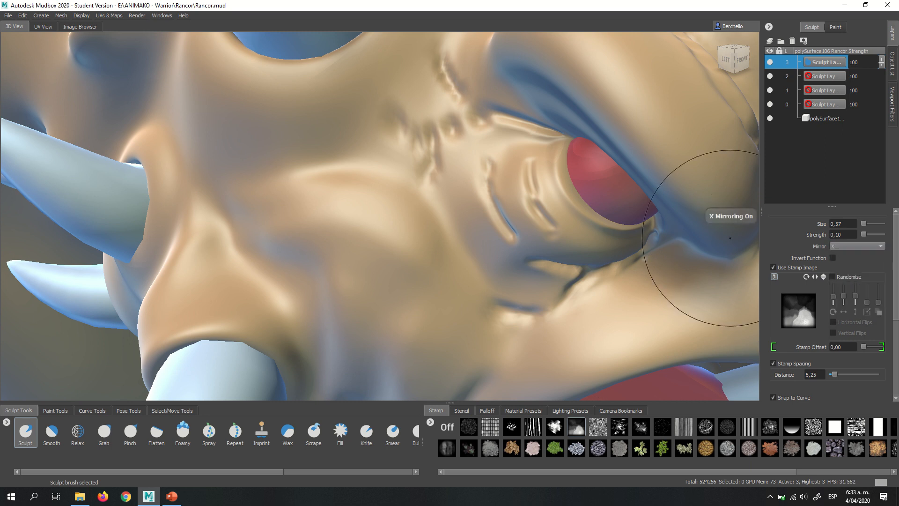
mouse_move(502, 218)
alt+mouse_down()
mouse_move(541, 186)
mouse_move(497, 186)
mouse_move(511, 186)
alt+mouse_up()
key(b)
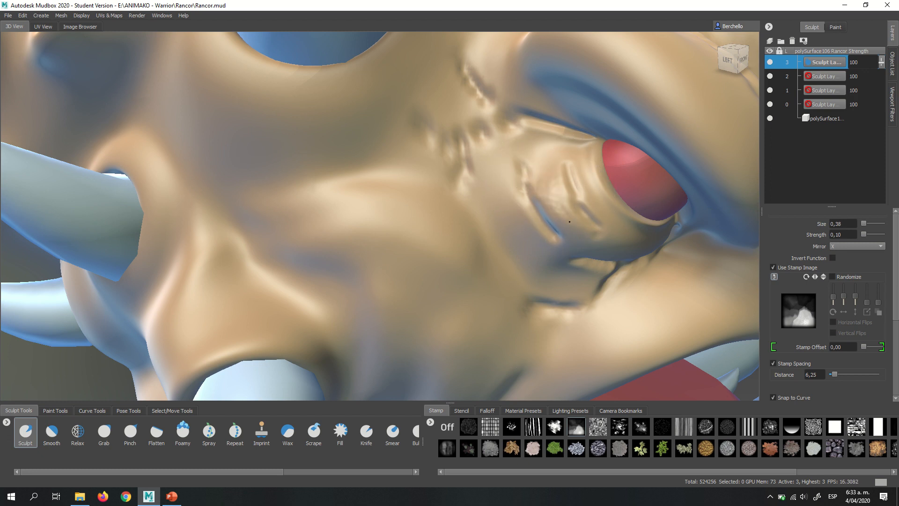
alt+right_drag(596, 238, 463, 219)
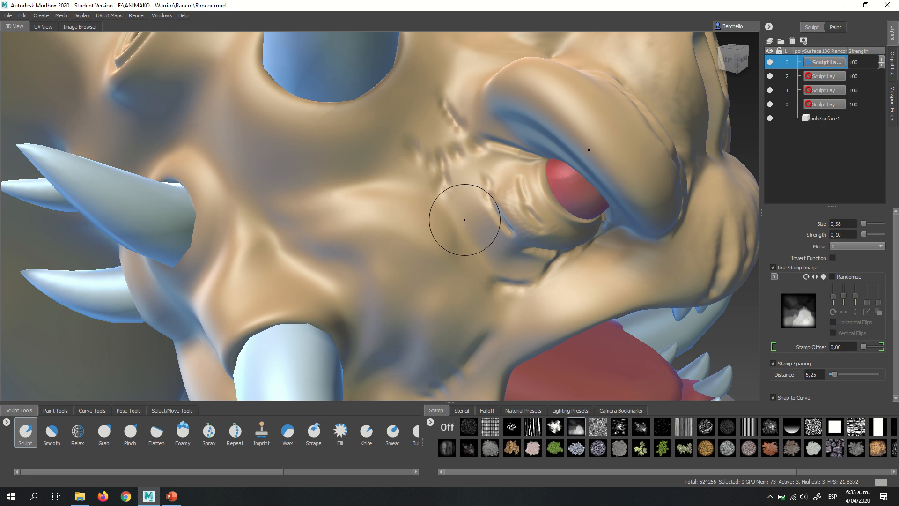
mouse_move(524, 210)
alt+mouse_down()
mouse_move(478, 181)
mouse_move(515, 196)
alt+mouse_up()
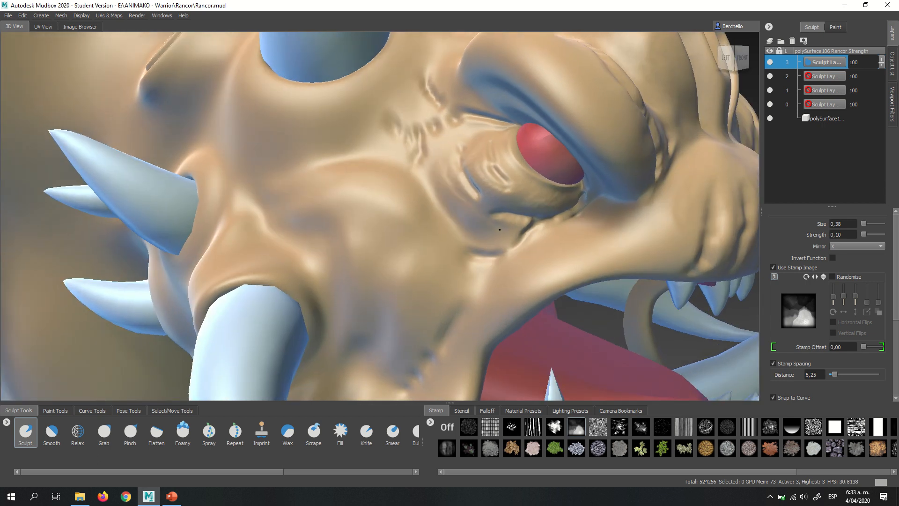
alt+drag(502, 231, 478, 185)
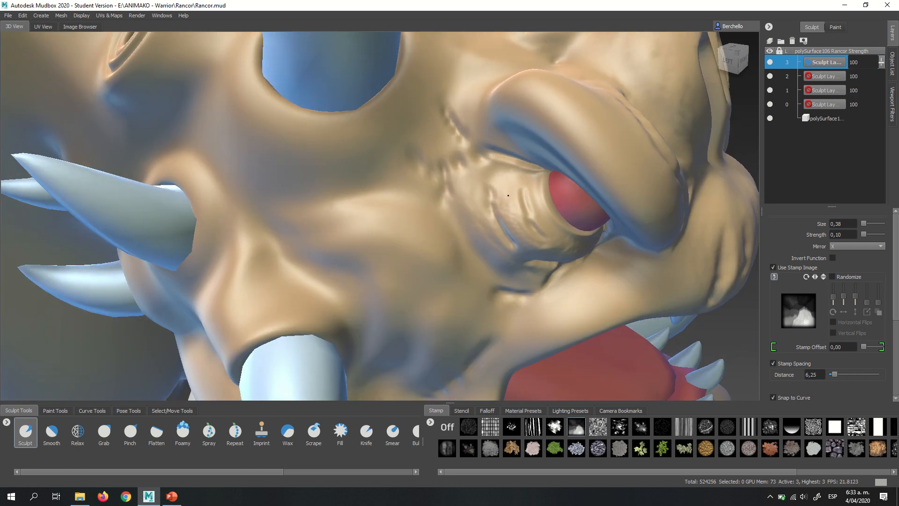
alt+right_drag(540, 185, 450, 160)
- Enlarge the X-mirrored Sculpt brush to 1.22 and stamp broader relief over the upper lip
alt+drag(552, 187, 425, 208)
alt+middle_drag(425, 207, 421, 215)
alt+right_drag(421, 215, 377, 201)
mouse_move(377, 201)
alt+mouse_down()
mouse_move(370, 198)
mouse_move(403, 189)
mouse_move(412, 196)
mouse_move(400, 178)
alt+mouse_up()
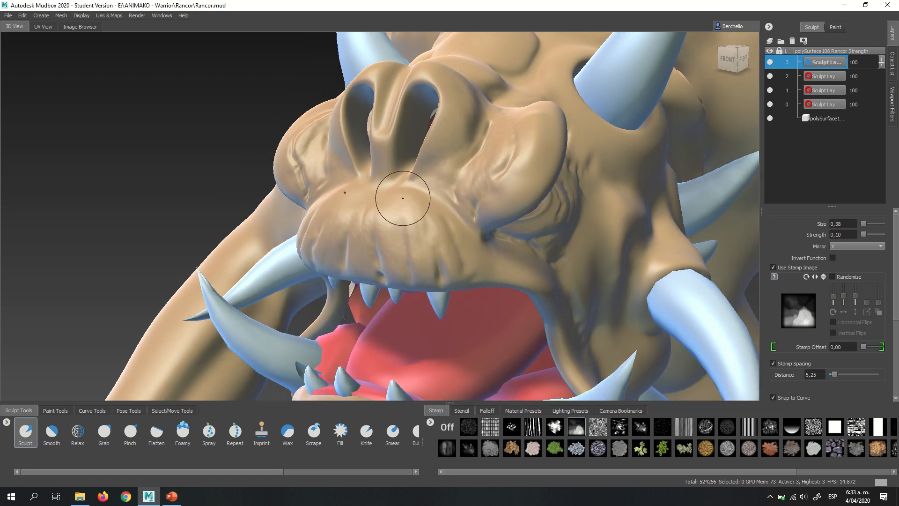
key(b)
drag(397, 212, 450, 214)
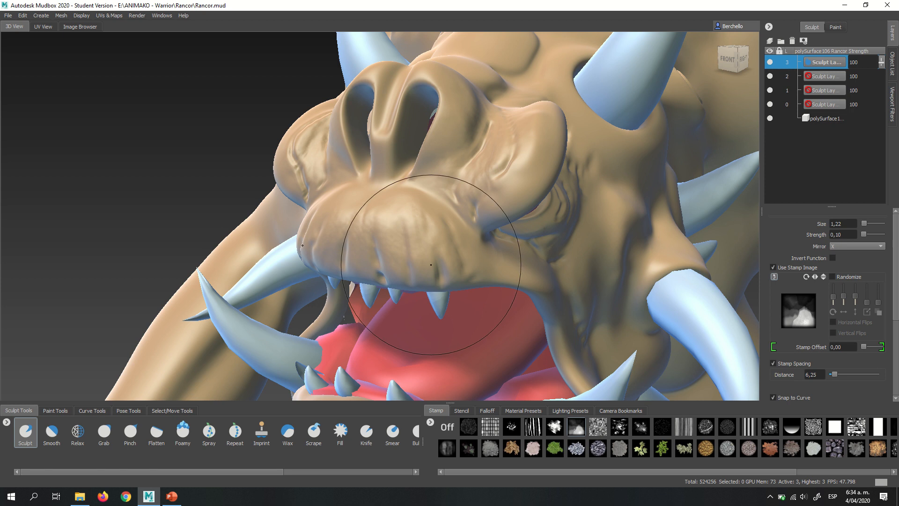
alt+drag(404, 207, 420, 255)
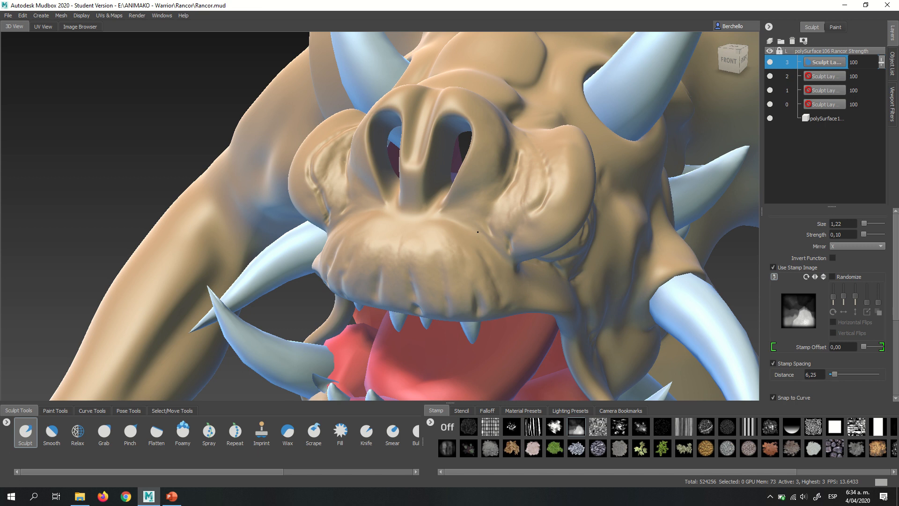
- Examine the head's stamped relief from the front and side, and the chest and belly from the front
alt+drag(498, 237, 469, 263)
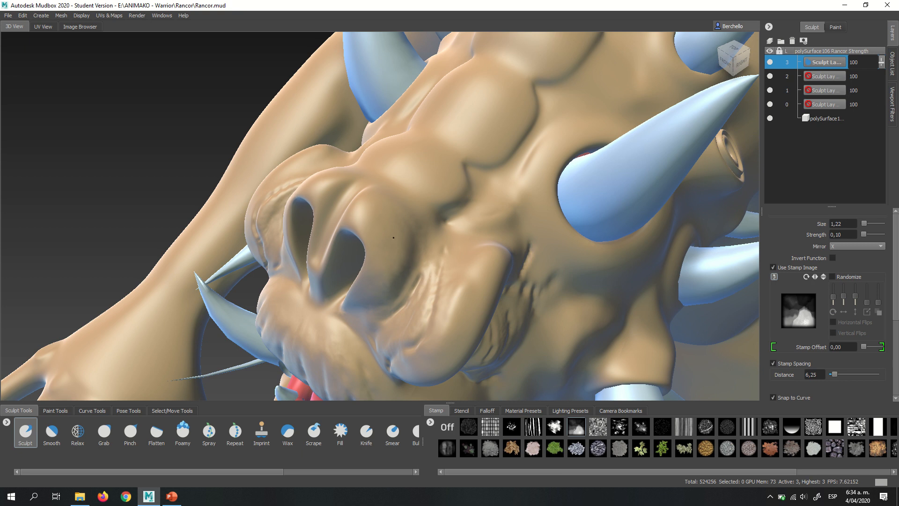
mouse_move(397, 221)
alt+mouse_down()
mouse_move(504, 225)
mouse_move(492, 226)
alt+mouse_up()
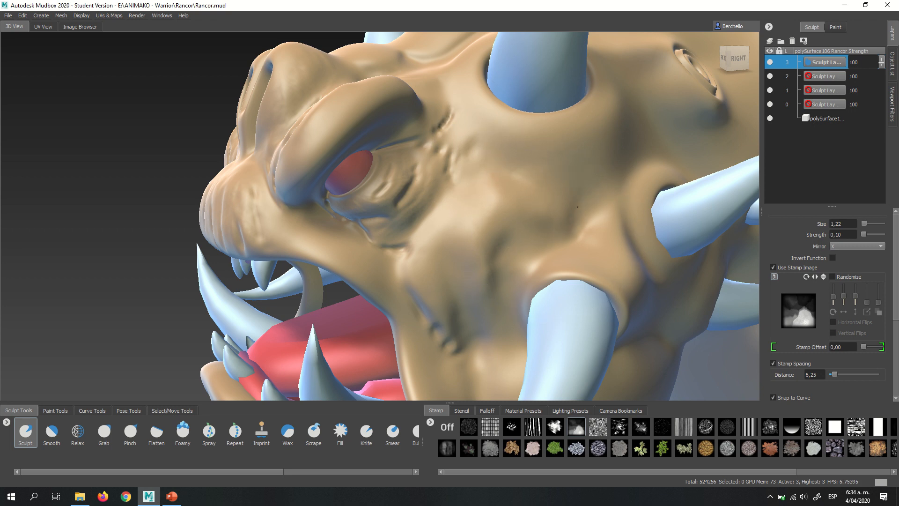
alt+right_drag(593, 216, 406, 185)
alt+right_drag(504, 203, 450, 251)
mouse_move(449, 251)
alt+mouse_down()
mouse_move(539, 149)
mouse_move(482, 91)
mouse_move(548, 184)
alt+mouse_up()
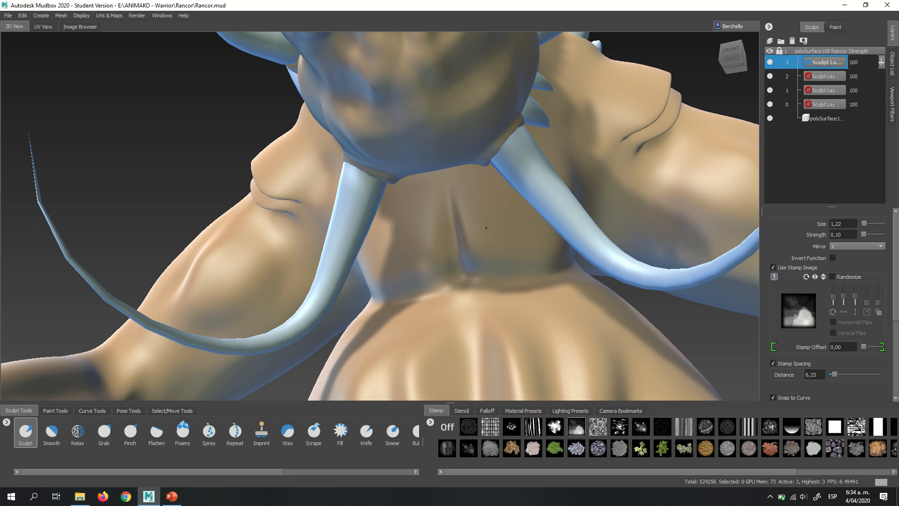
alt+right_drag(486, 228, 381, 200)
alt+drag(412, 220, 469, 325)
alt+middle_drag(468, 326, 511, 181)
alt+drag(511, 180, 487, 187)
alt+right_drag(487, 187, 609, 122)
alt+middle_drag(609, 122, 500, 237)
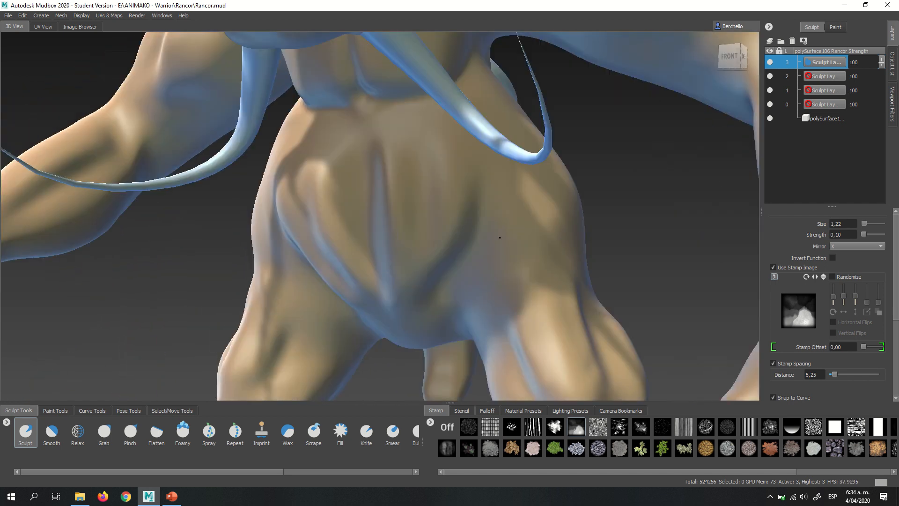
mouse_move(500, 237)
alt+mouse_down()
mouse_move(474, 242)
mouse_move(516, 234)
mouse_move(536, 204)
alt+mouse_up()
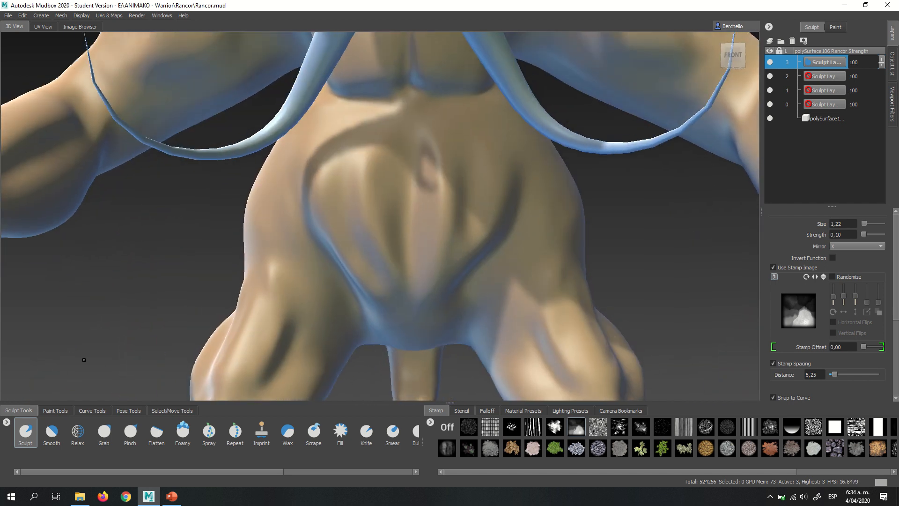
- Enlarge the Sculpt brush to 1.90 and turn off its mirroring
click(25, 433)
key(b)
drag(449, 169, 483, 173)
click(841, 246)
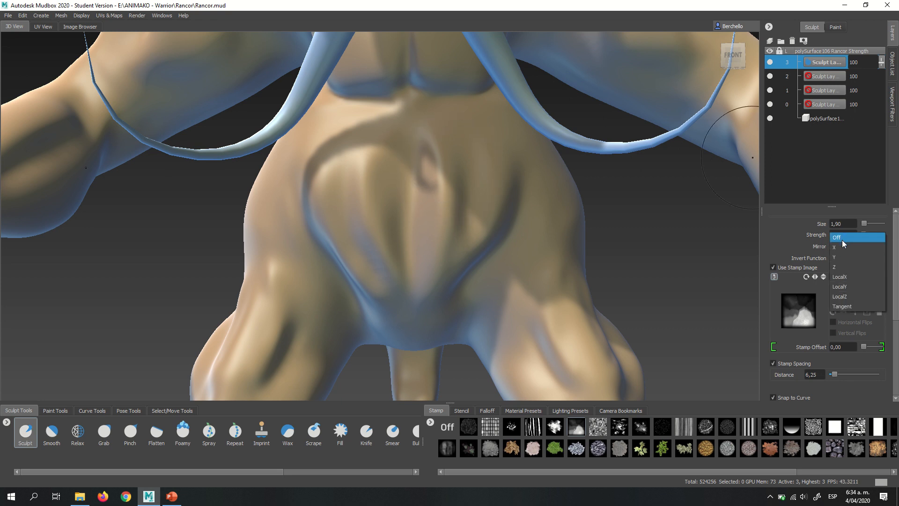
click(842, 237)
- Display the wireframe on the model to inspect the mesh density over the belly
alt+drag(418, 183, 436, 175)
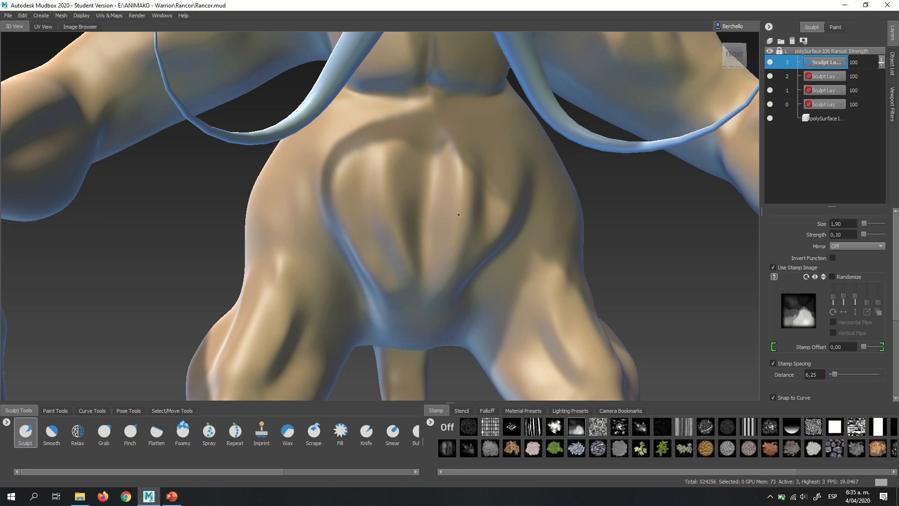
alt+drag(457, 191, 435, 186)
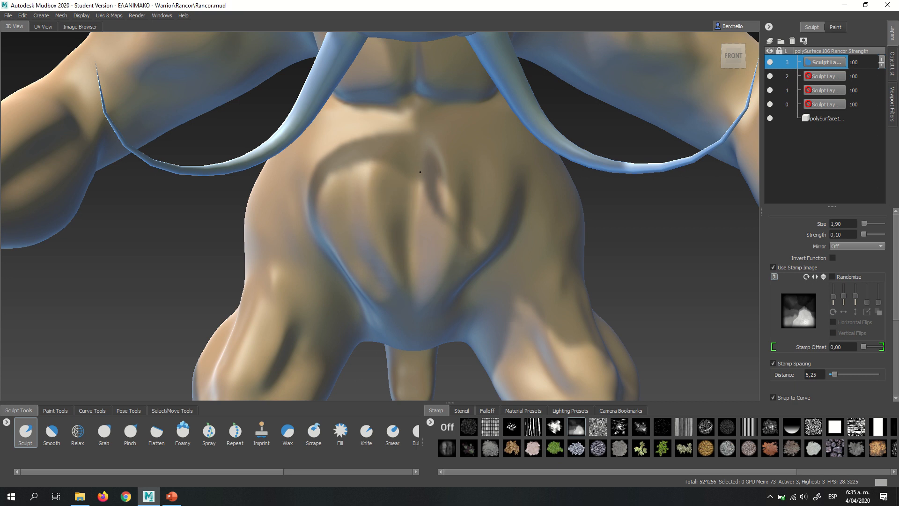
mouse_move(420, 172)
alt+mouse_down()
mouse_move(394, 217)
mouse_move(391, 180)
mouse_move(424, 192)
mouse_move(417, 200)
alt+mouse_up()
key(shift+w)
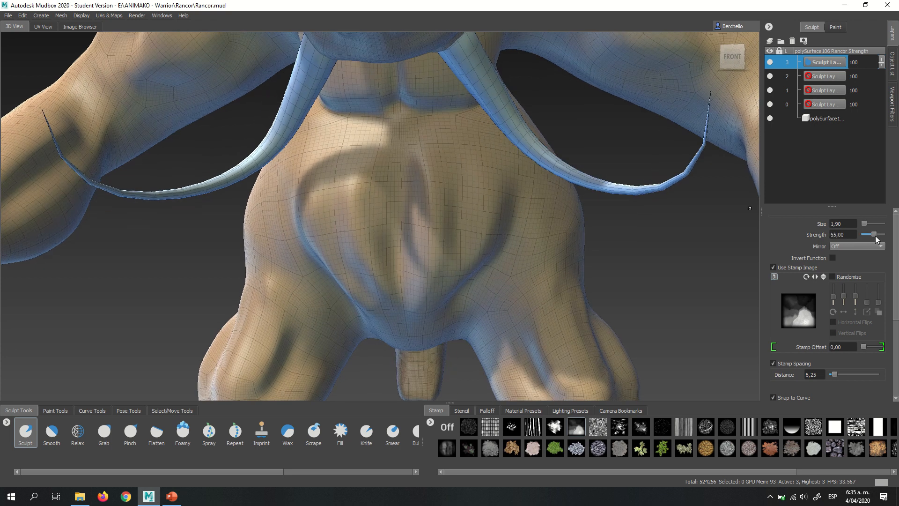
- Try stamping the belly at brush strengths 55 and 15, undoing each stroke
drag(864, 233, 876, 234)
mouse_move(416, 159)
mouse_down()
mouse_move(435, 159)
mouse_move(470, 181)
mouse_up()
key(ctrl+z)
click(872, 235)
mouse_move(431, 170)
mouse_down()
mouse_move(448, 163)
mouse_move(457, 218)
mouse_up()
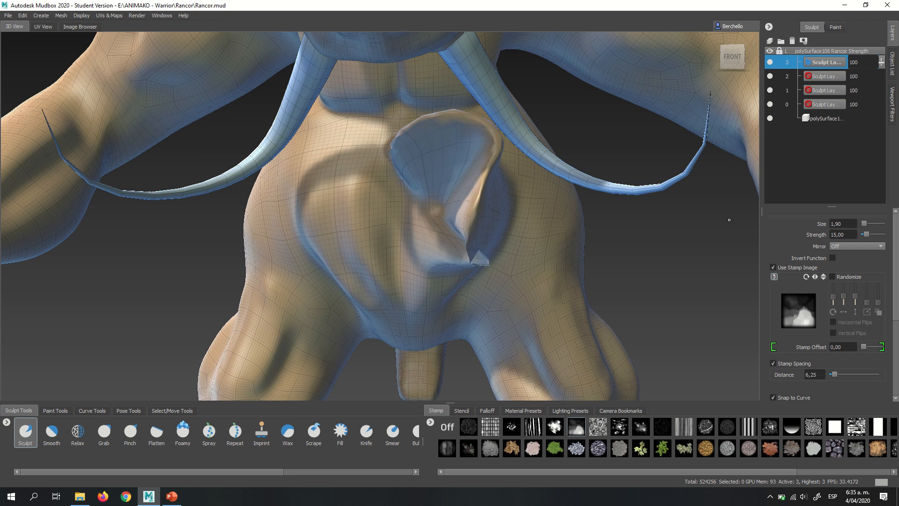
key(ctrl+z)
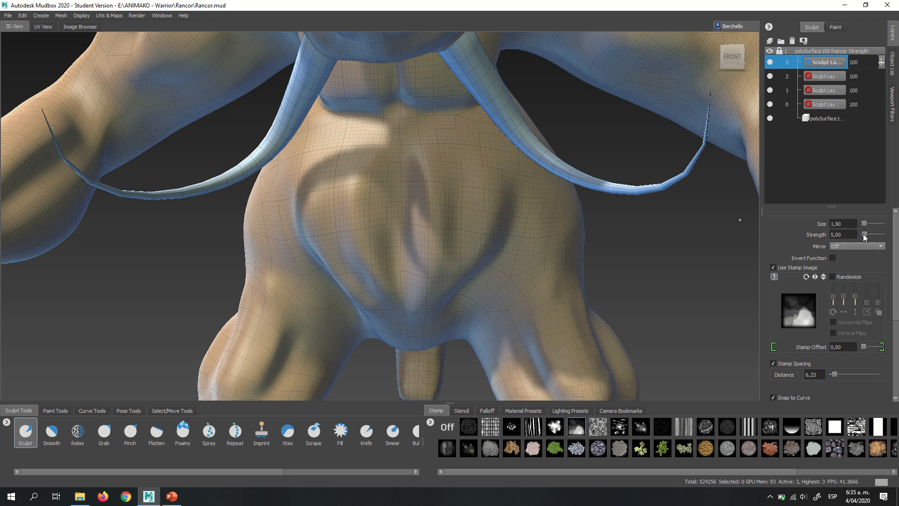
- Try stamping the belly at brush strengths 5 and 2.65, undoing each stroke
mouse_move(450, 170)
mouse_down()
mouse_move(407, 160)
mouse_move(468, 163)
mouse_move(511, 253)
mouse_move(394, 296)
mouse_move(366, 205)
mouse_up()
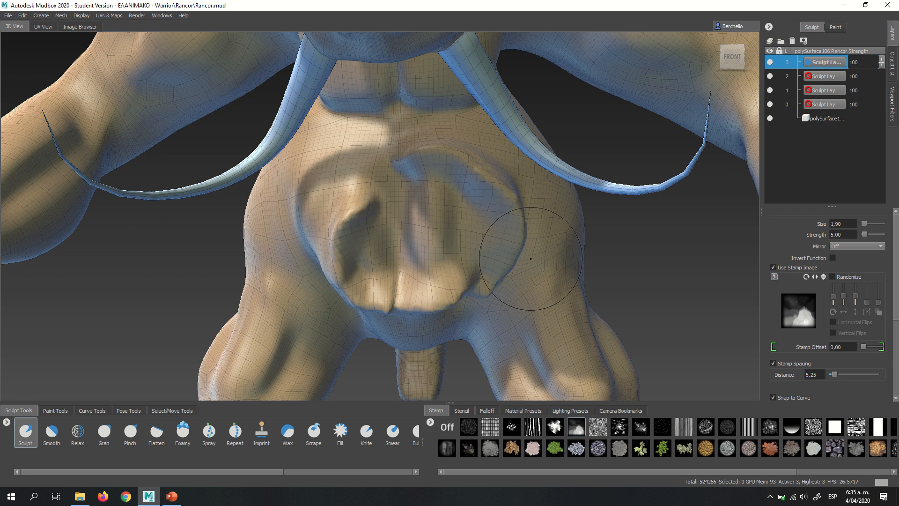
key(ctrl+z)
key(m)
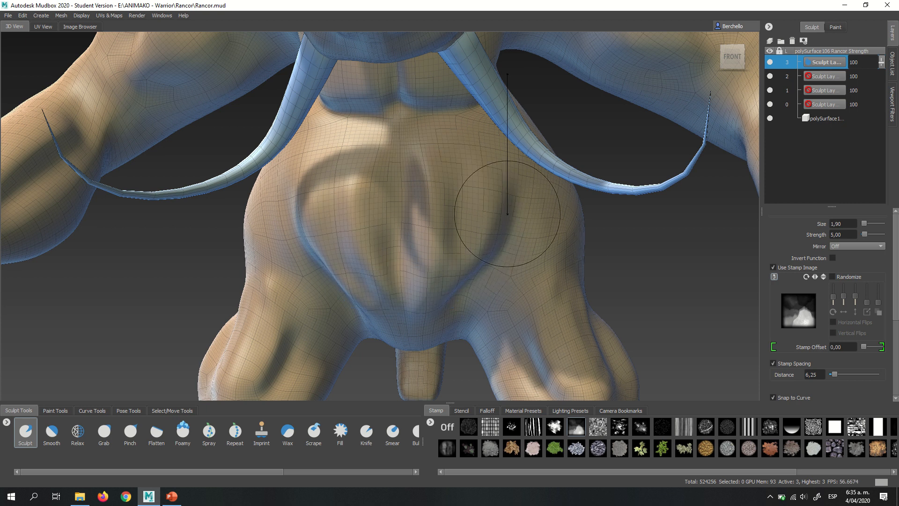
drag(485, 203, 485, 202)
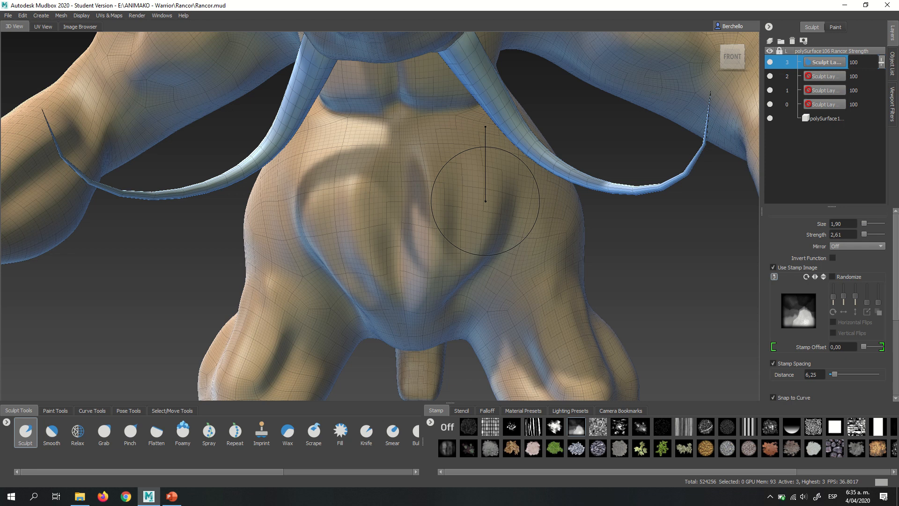
drag(485, 202, 379, 203)
mouse_move(421, 163)
mouse_down()
mouse_move(483, 194)
mouse_move(415, 289)
mouse_up()
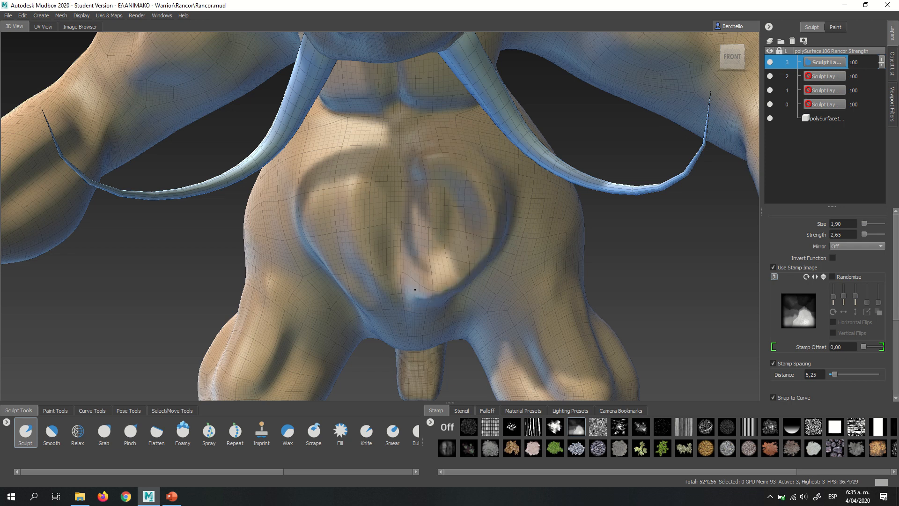
key(ctrl+z)
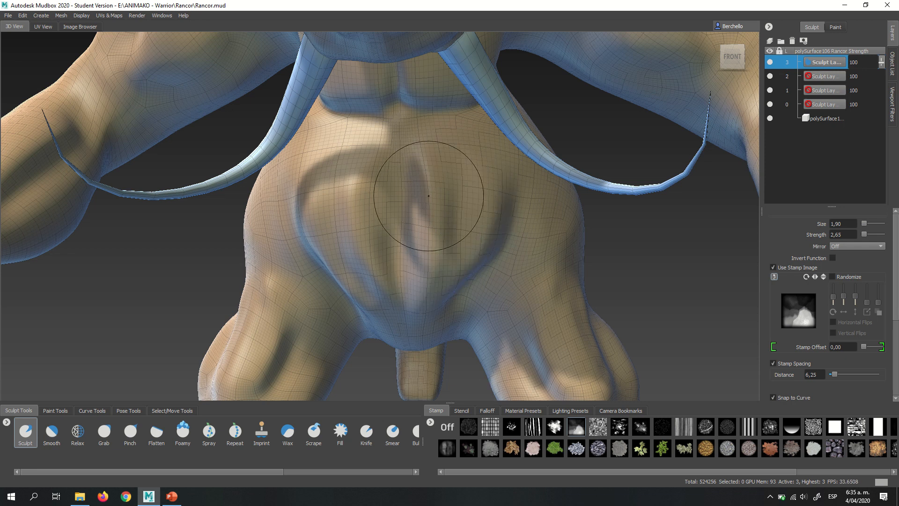
- Lower the Sculpt brush strength to 0.54 and stamp relief down the centre of the belly
key(m)
drag(455, 199, 455, 128)
drag(455, 199, 454, 200)
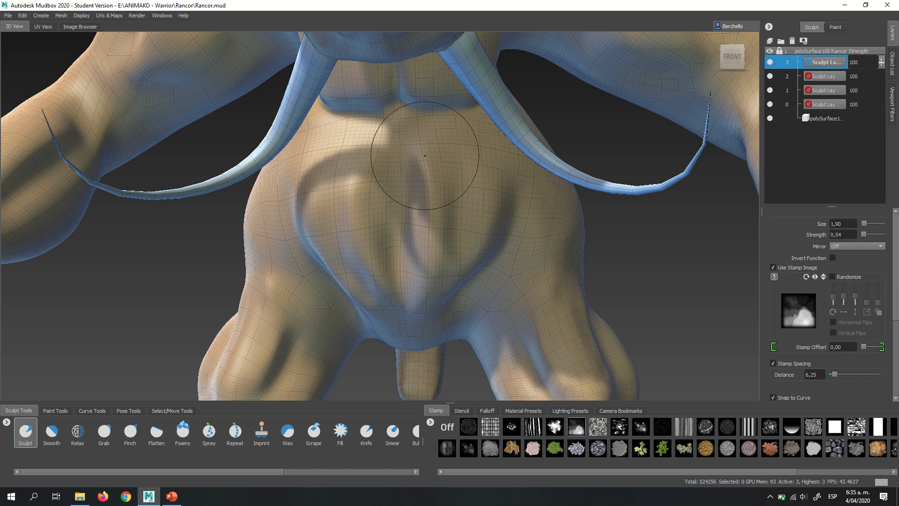
drag(420, 154, 425, 157)
mouse_move(413, 276)
mouse_down()
mouse_move(334, 194)
mouse_move(425, 198)
mouse_move(395, 226)
mouse_move(424, 210)
mouse_move(412, 211)
mouse_move(410, 226)
mouse_move(381, 181)
mouse_up()
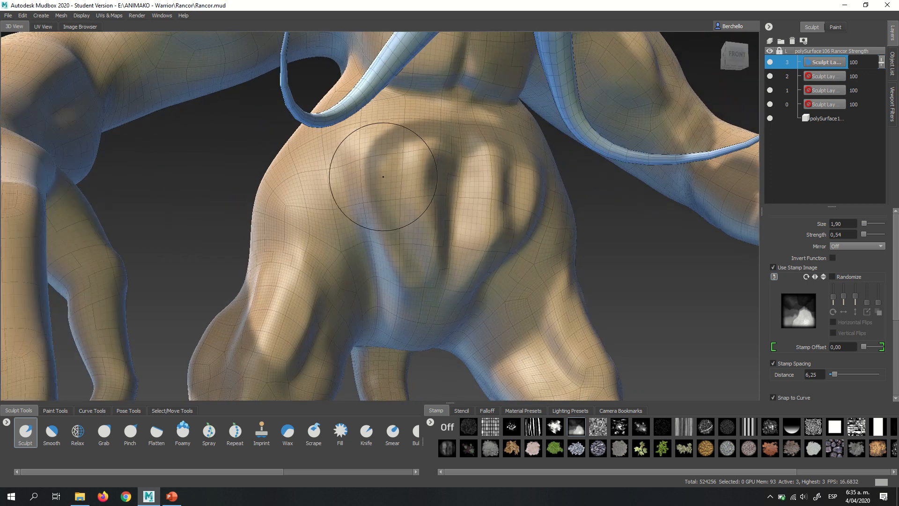
- Stamp uneven skin relief across the belly folds and out over the Left-view flank and hip
mouse_move(455, 153)
mouse_down()
mouse_move(365, 162)
mouse_move(330, 208)
mouse_move(421, 230)
mouse_move(572, 211)
mouse_up()
mouse_move(523, 160)
mouse_down()
mouse_move(402, 161)
mouse_move(339, 201)
mouse_move(418, 134)
mouse_move(316, 185)
mouse_move(333, 228)
mouse_up()
drag(412, 283, 566, 220)
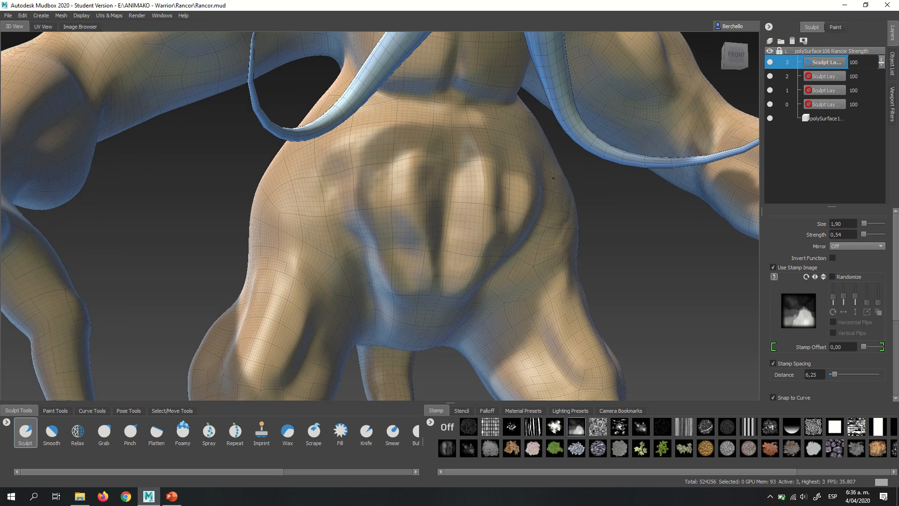
mouse_move(496, 161)
alt+mouse_down()
mouse_move(468, 154)
mouse_move(386, 186)
mouse_move(291, 194)
alt+mouse_up()
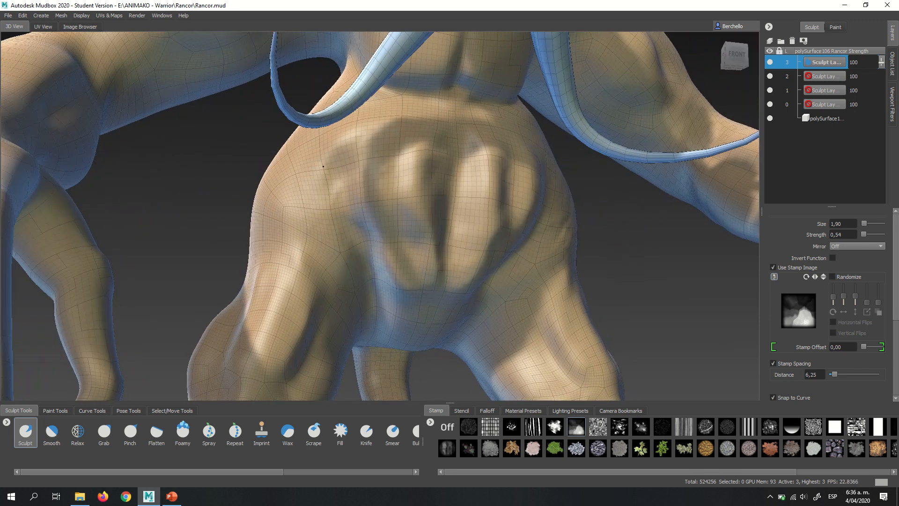
mouse_move(345, 264)
mouse_down()
mouse_move(436, 262)
mouse_move(539, 224)
mouse_move(416, 144)
mouse_move(310, 157)
mouse_up()
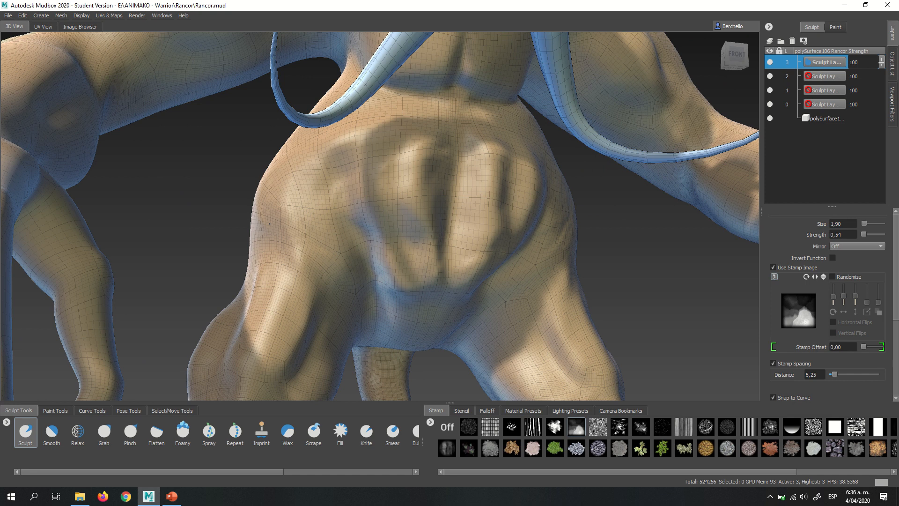
mouse_move(453, 160)
mouse_down()
mouse_move(518, 190)
mouse_move(464, 173)
mouse_move(361, 178)
mouse_move(283, 256)
mouse_move(370, 272)
mouse_move(525, 228)
mouse_up()
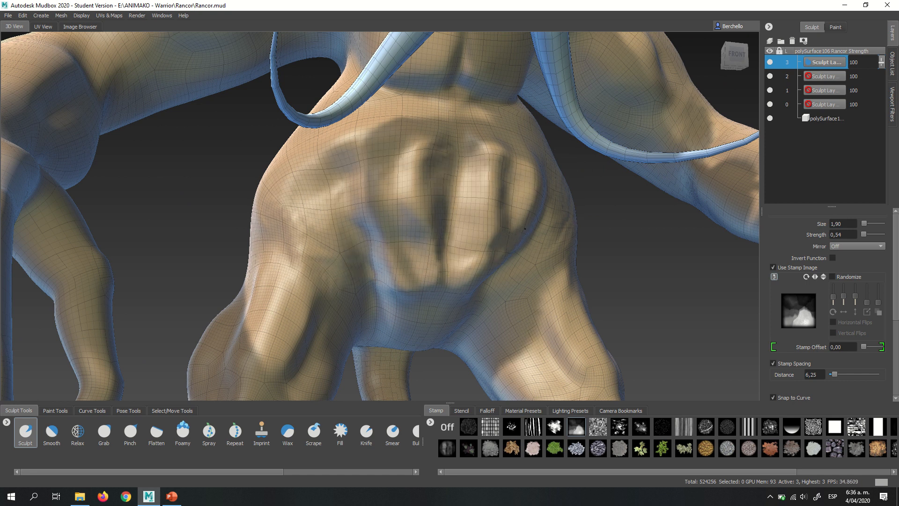
mouse_move(508, 159)
mouse_down()
mouse_move(424, 148)
mouse_move(354, 169)
mouse_move(440, 223)
mouse_move(395, 167)
mouse_move(449, 227)
mouse_move(451, 201)
mouse_up()
- Extend the stamped relief along the Left-view side of the torso beside the belly folds
scroll(396, 166, up, 4)
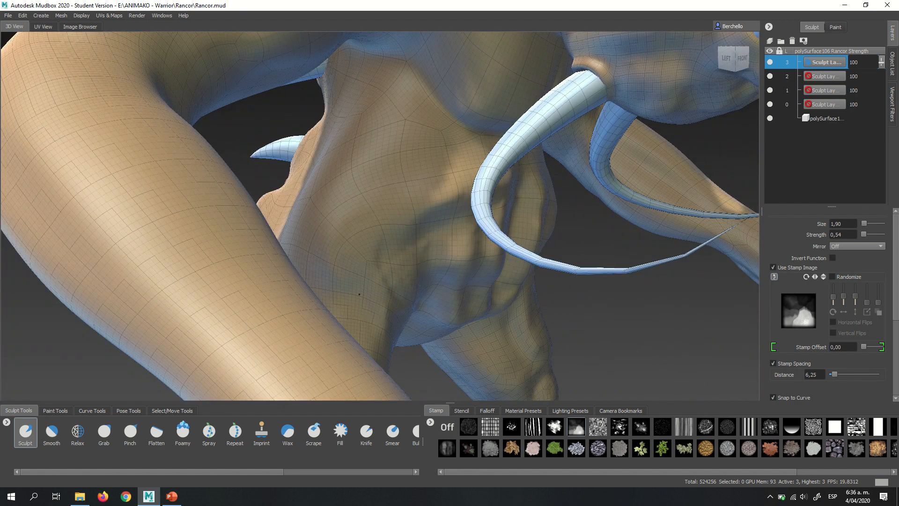
drag(359, 295, 412, 233)
drag(447, 151, 416, 225)
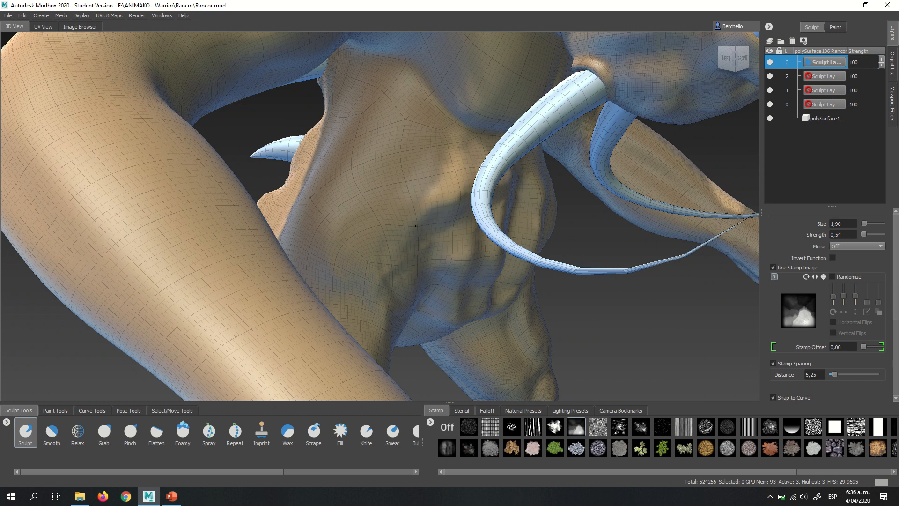
alt+drag(351, 301, 267, 281)
mouse_move(411, 201)
alt+mouse_down()
mouse_move(330, 198)
mouse_move(386, 195)
alt+mouse_up()
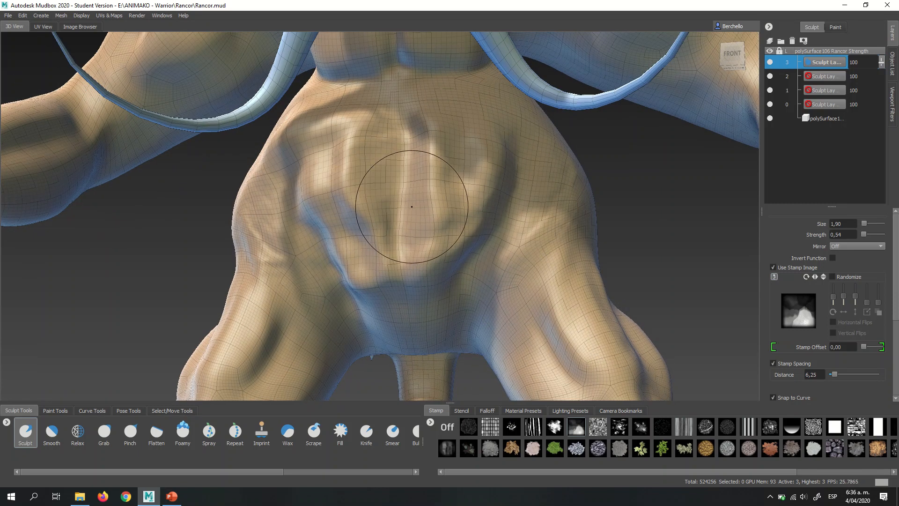
- Examine the stamped belly and thighs from the front and the torso from the Right-view side
mouse_move(448, 160)
alt+mouse_down()
mouse_move(412, 202)
mouse_move(491, 236)
mouse_move(399, 194)
mouse_move(402, 205)
mouse_move(415, 196)
alt+mouse_up()
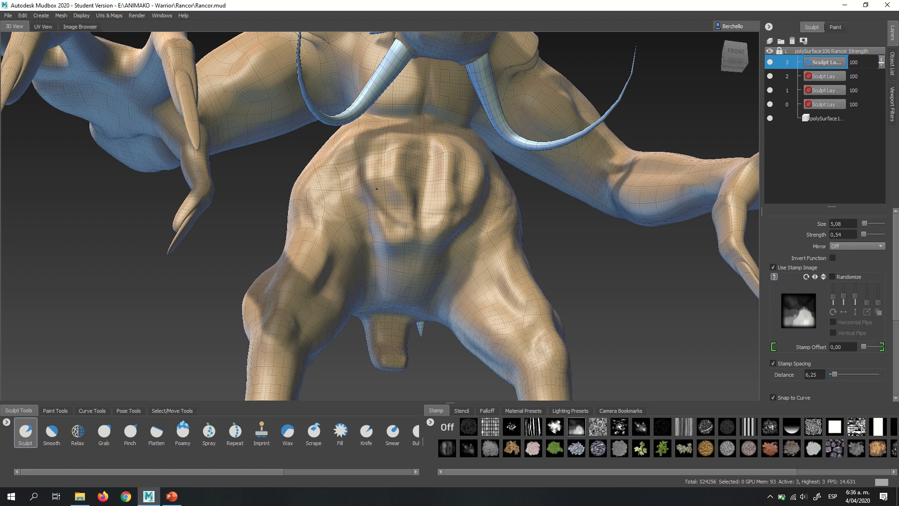
alt+drag(384, 221, 363, 221)
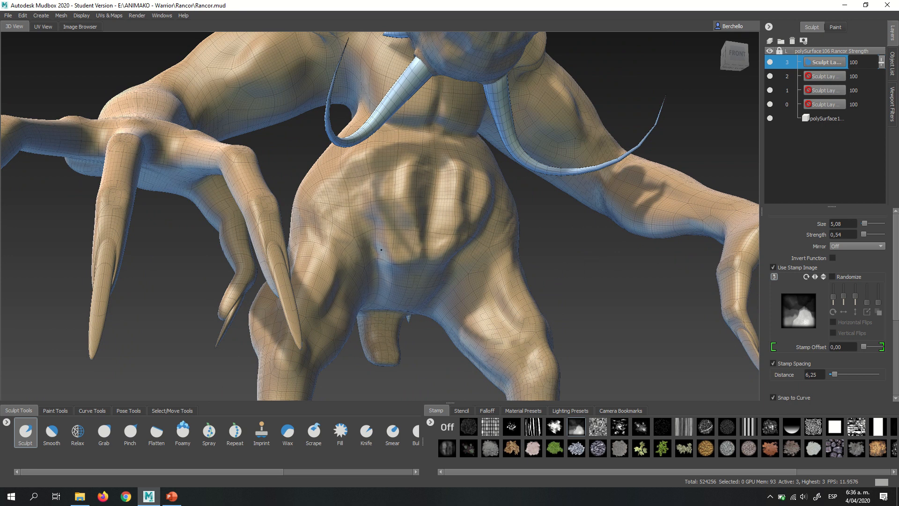
mouse_move(381, 249)
alt+mouse_down()
mouse_move(360, 249)
mouse_move(414, 178)
alt+mouse_up()
alt+right_drag(414, 178, 557, 213)
alt+drag(558, 213, 468, 211)
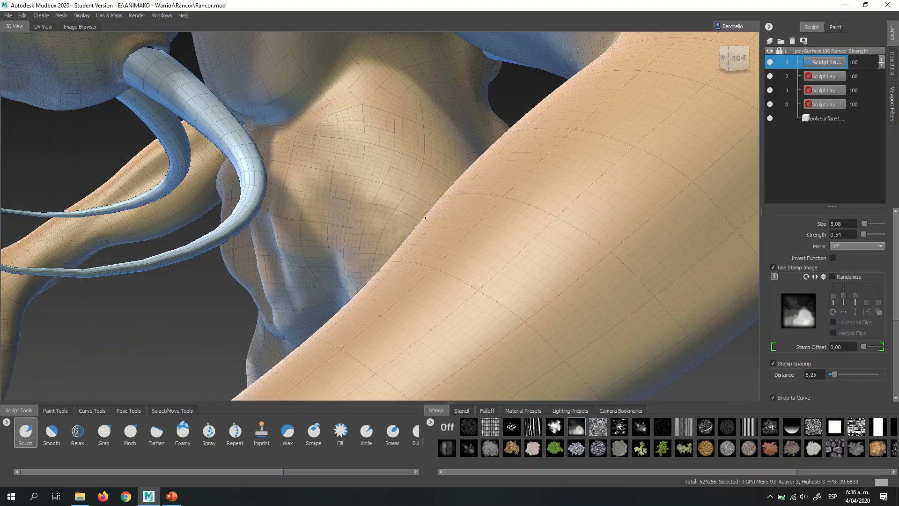
alt+middle_drag(469, 210, 593, 268)
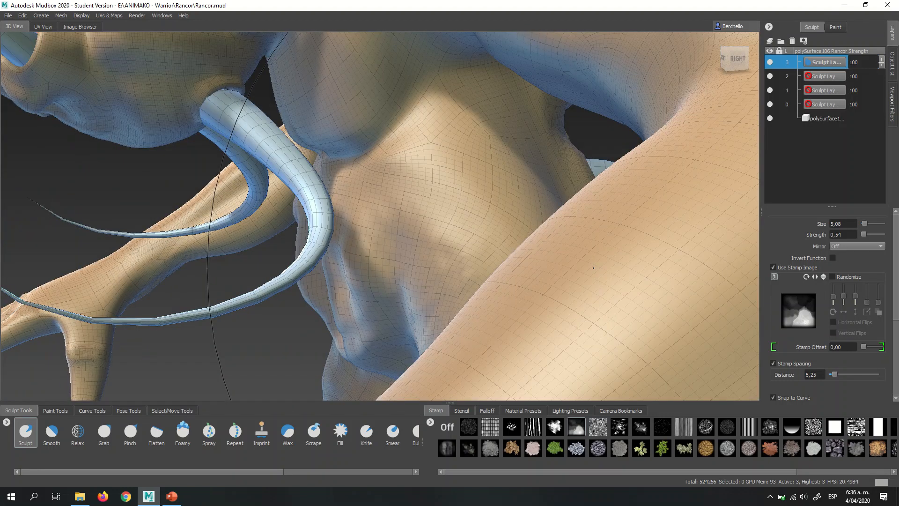
alt+middle_drag(423, 141, 422, 220)
mouse_move(422, 220)
alt+mouse_down()
mouse_move(443, 256)
mouse_move(461, 195)
mouse_move(398, 195)
alt+mouse_up()
- Reduce the Sculpt brush size to 0.43 and turn on X mirroring
key(b)
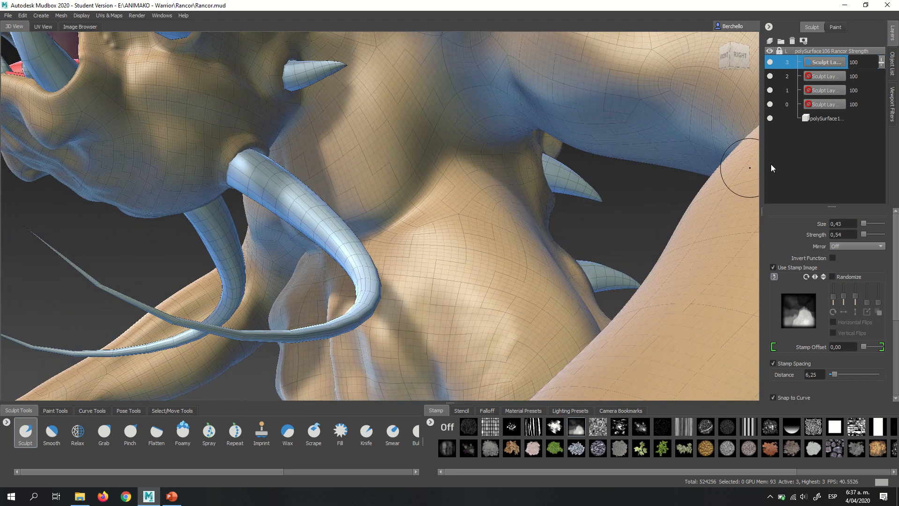
click(848, 246)
click(834, 257)
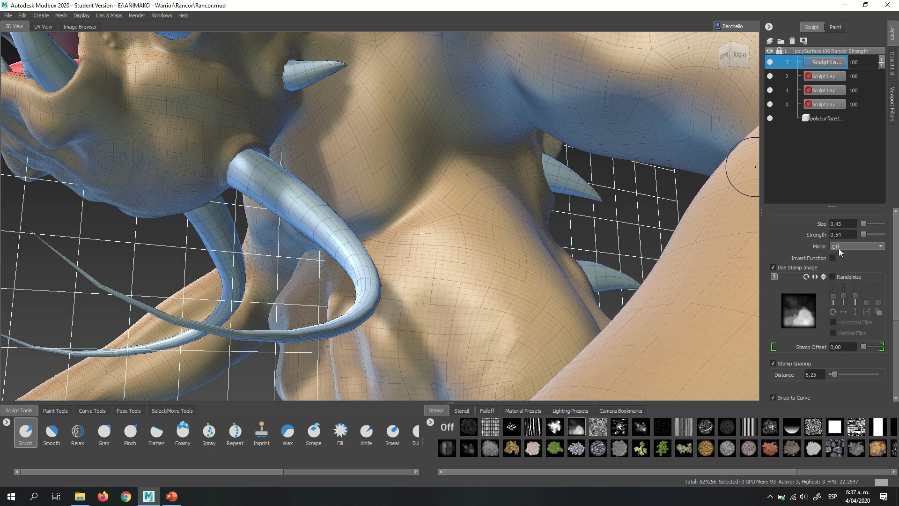
alt+drag(404, 190, 455, 251)
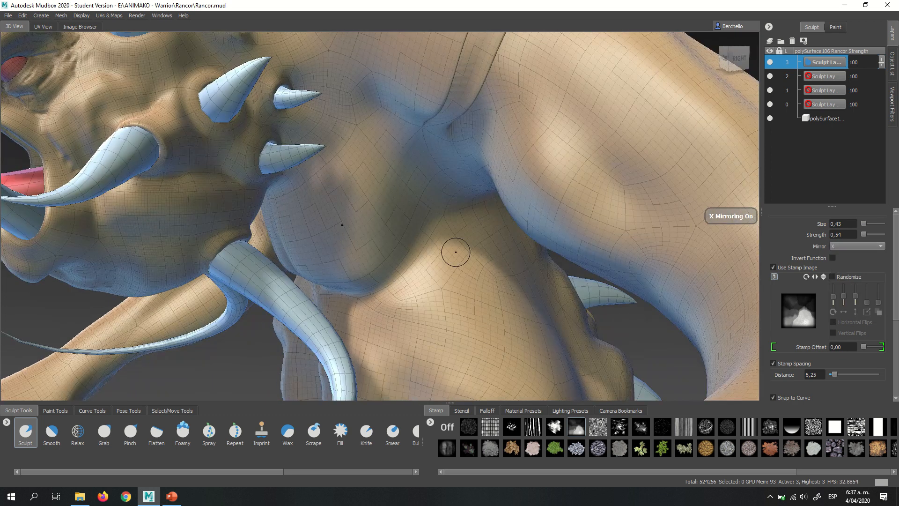
- Subdivide the Rancor mesh to level 4 and add a new sculpt layer above the existing ones
mouse_move(508, 279)
alt+mouse_down()
mouse_move(484, 243)
mouse_move(398, 183)
mouse_move(407, 213)
mouse_move(437, 198)
alt+mouse_up()
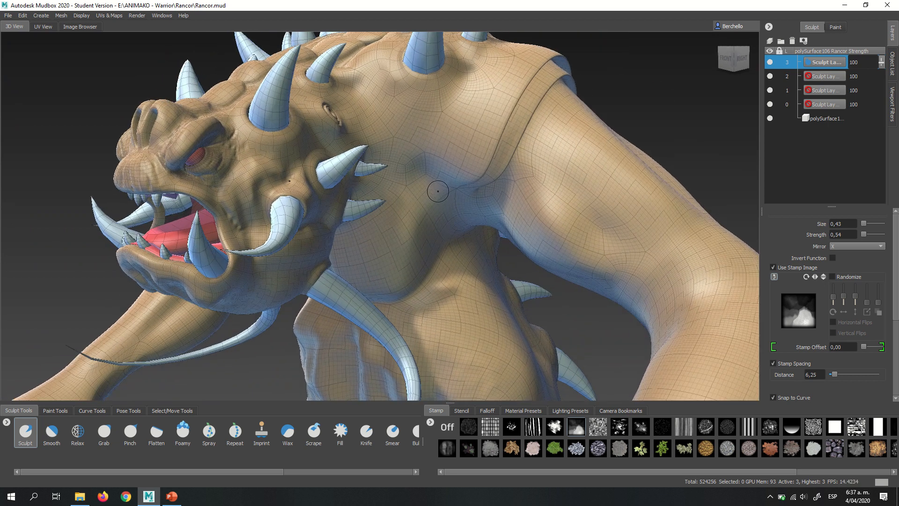
key(shift+d)
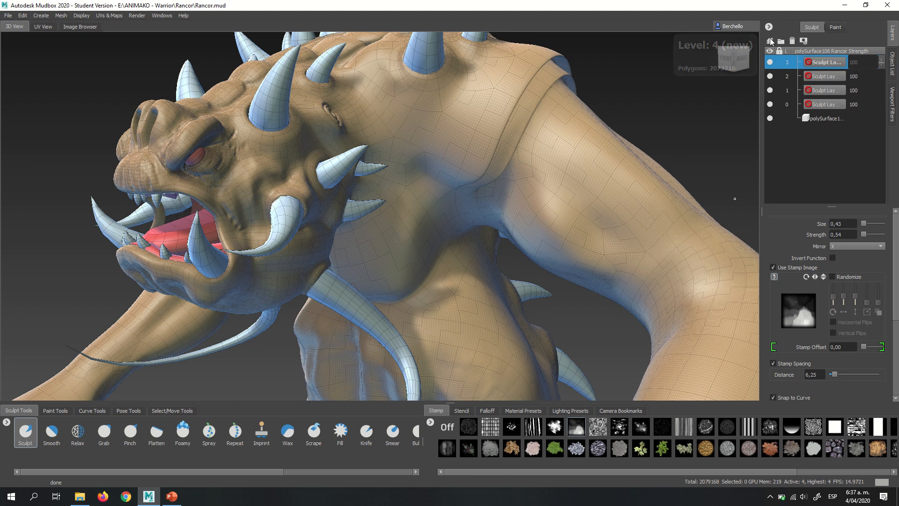
click(769, 40)
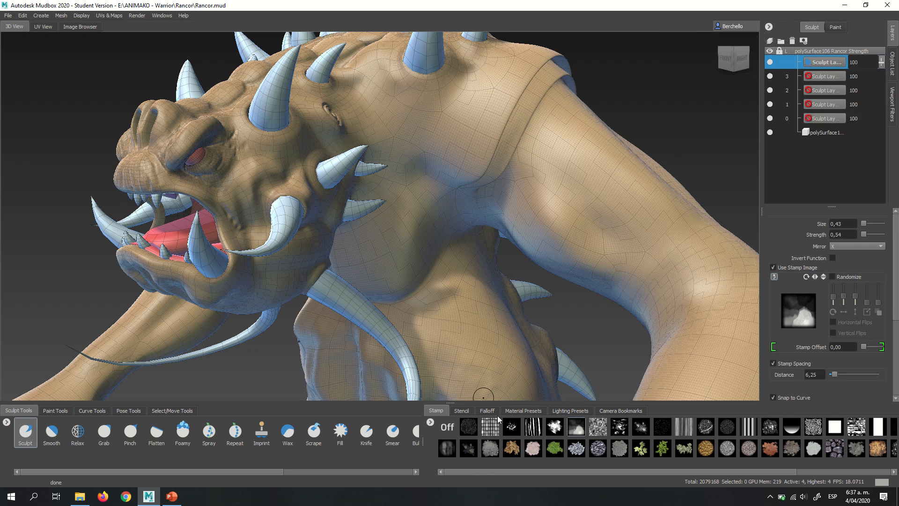
- Preview the splatter, cracked stone, bw_skin04 and bw_skin08 stencils over the Rancor's head and shoulder
click(462, 411)
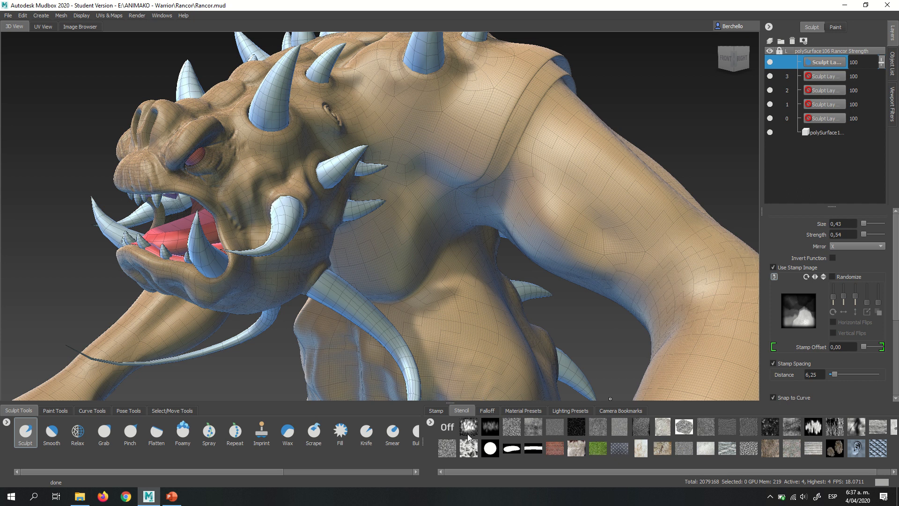
click(488, 426)
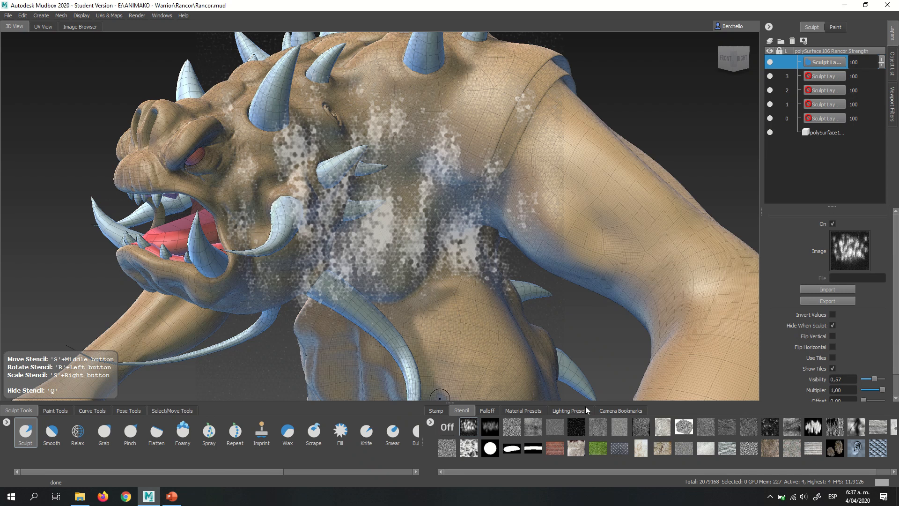
click(660, 427)
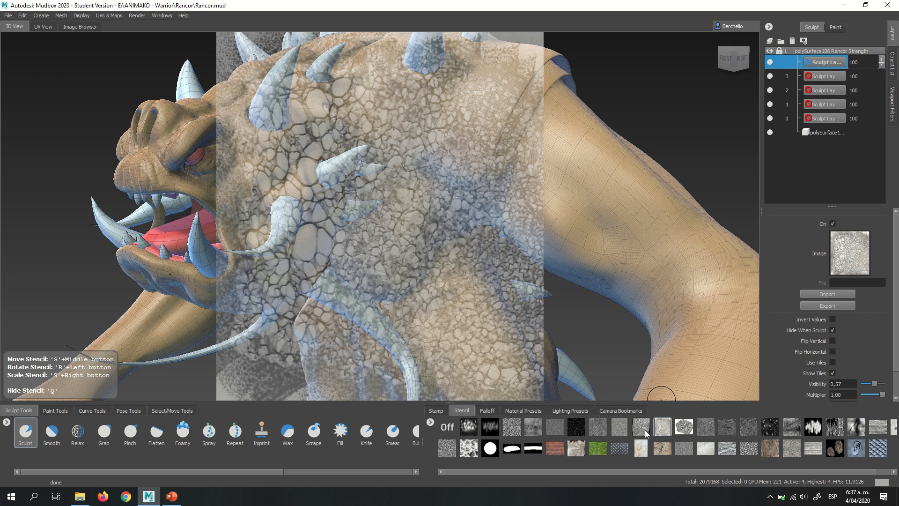
click(643, 430)
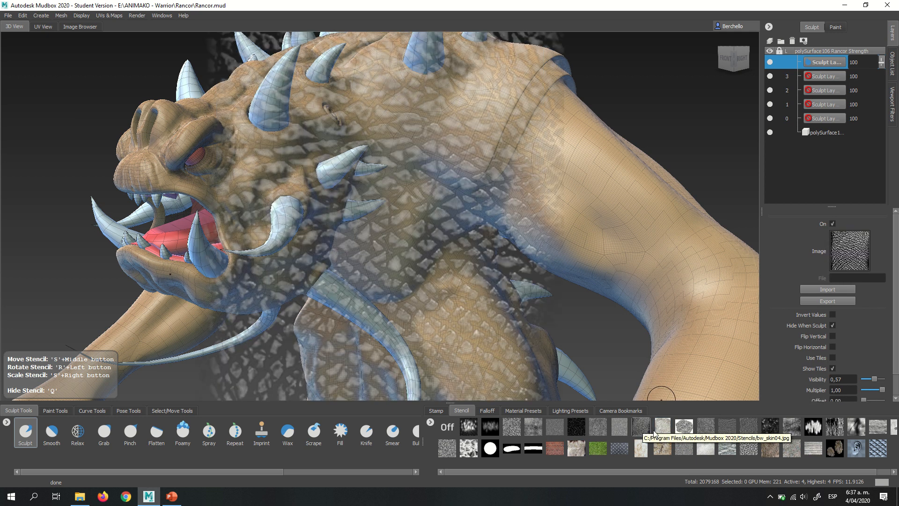
click(659, 426)
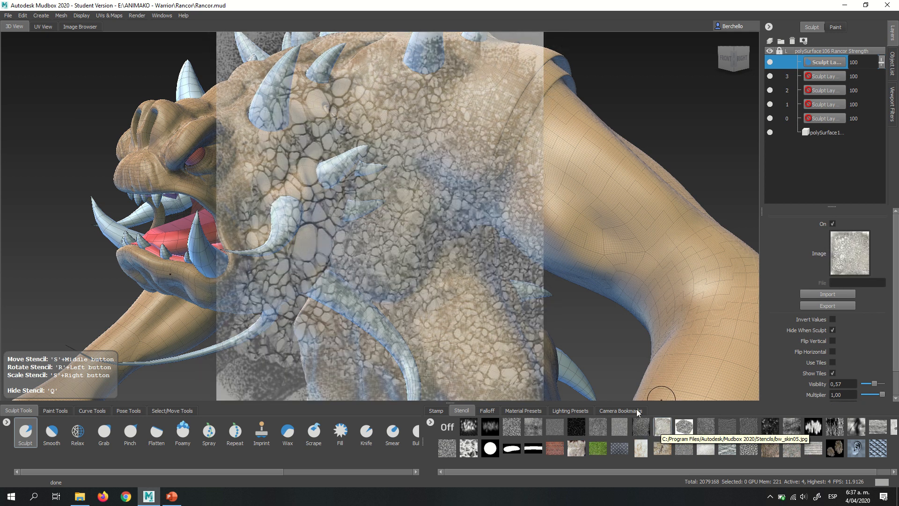
click(728, 428)
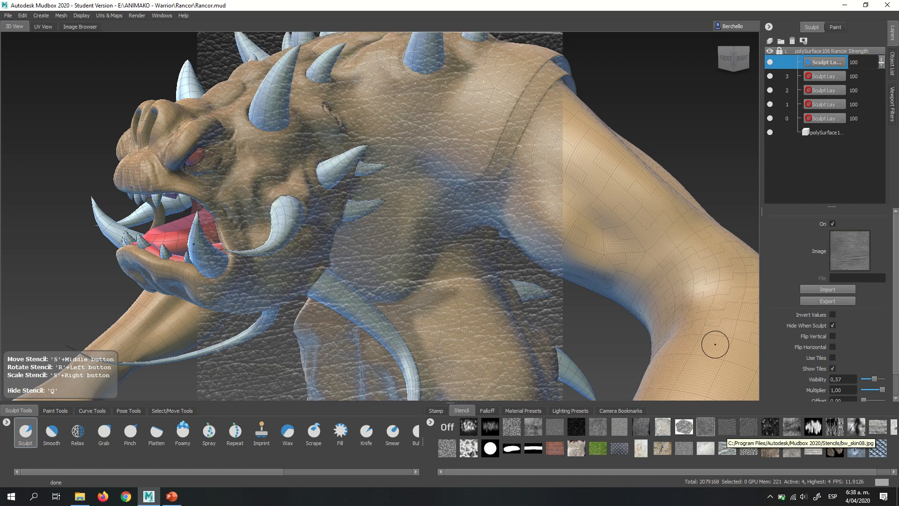
- Shrink the stencil over the head and shoulder, and switch its image to the rounded pebble pattern
alt+middle_drag(414, 268, 378, 268)
alt+drag(379, 269, 418, 276)
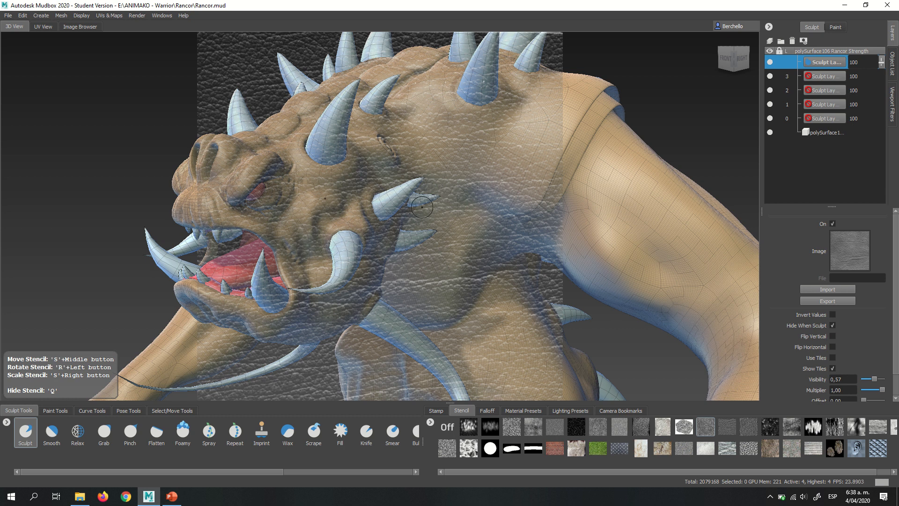
mouse_move(402, 210)
alt+middle_down()
mouse_move(434, 201)
mouse_move(415, 203)
alt+middle_up()
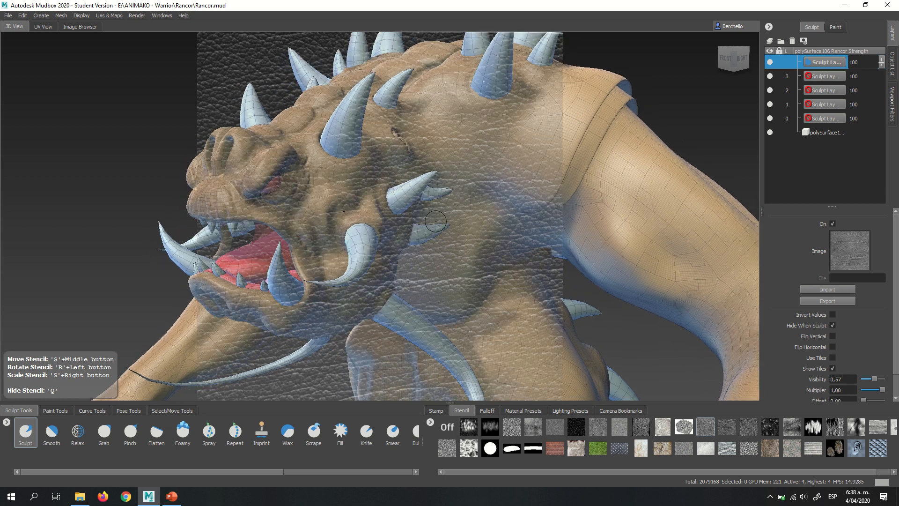
right_drag(436, 221, 398, 211)
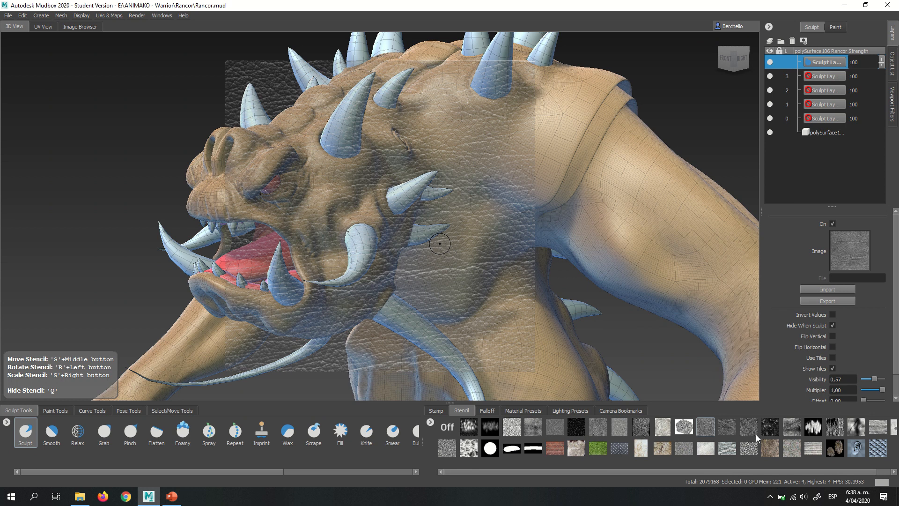
click(555, 427)
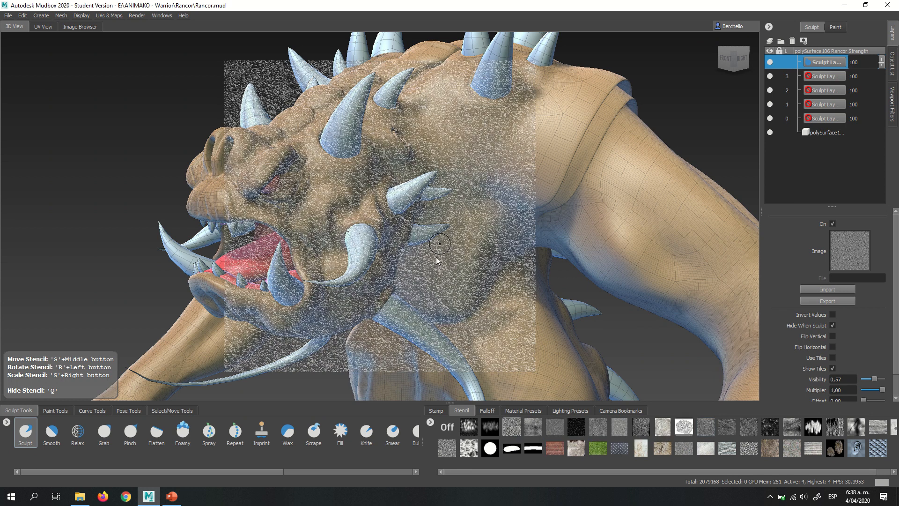
click(685, 427)
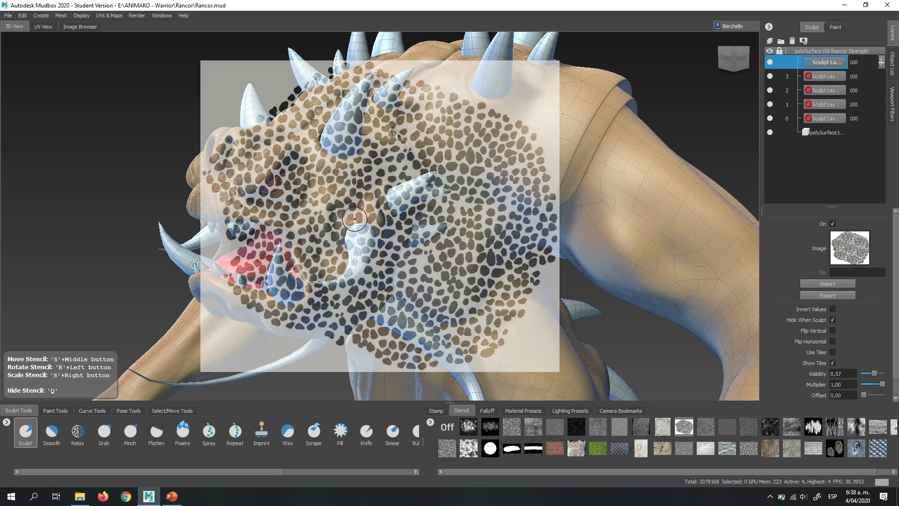
- Move the pebble stencil off the Rancor into the upper corner of the view and turn on Use Tiles
middle_drag(349, 218, 0, 112)
middle_drag(155, 201, 138, 196)
right_drag(138, 196, 92, 120)
middle_drag(90, 130, 91, 117)
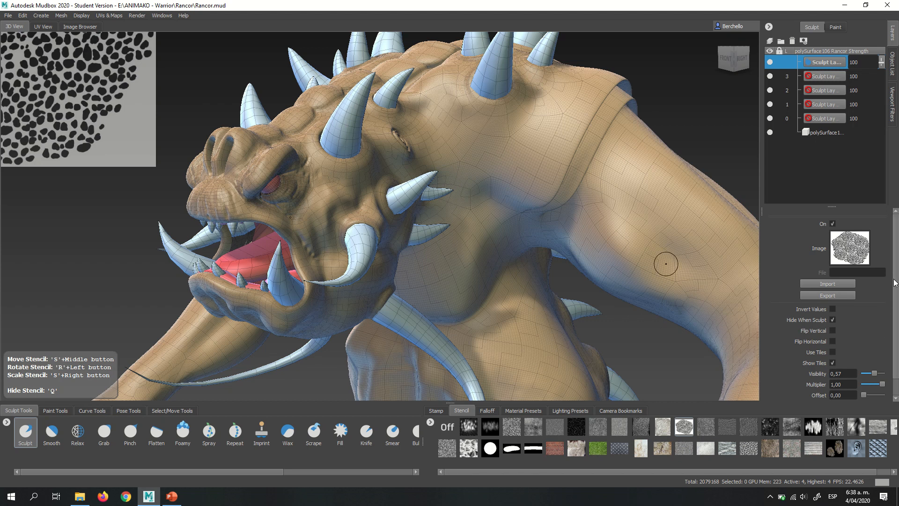
drag(896, 288, 897, 329)
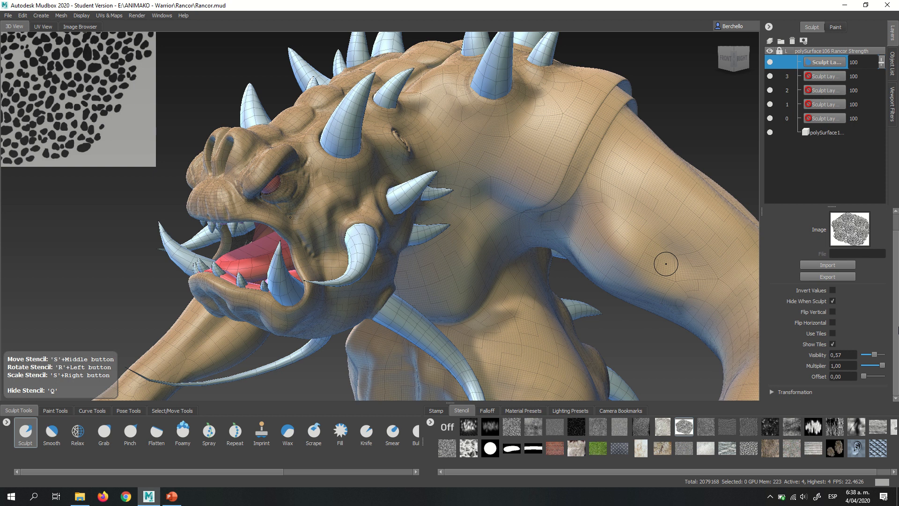
click(833, 333)
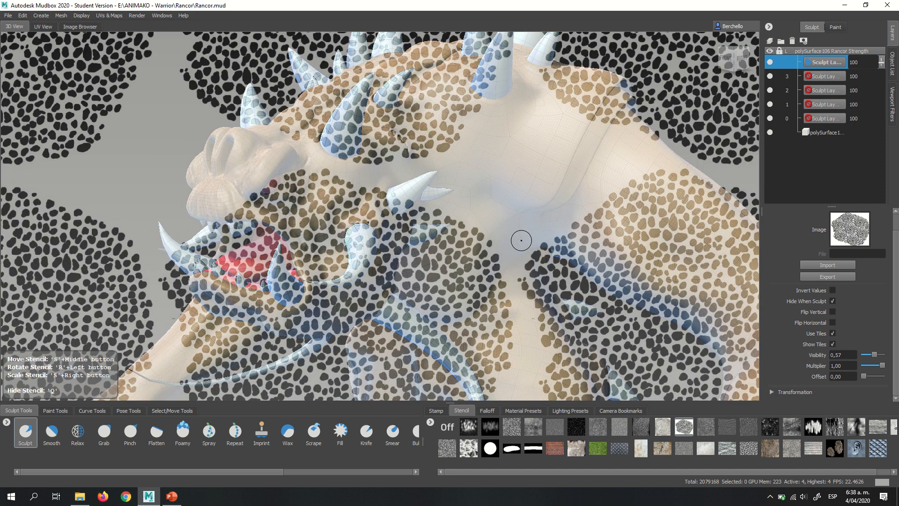
- Scale and reposition the tiled pebble stencil over the Rancor's neck, shoulder and arm
alt+drag(507, 199, 424, 374)
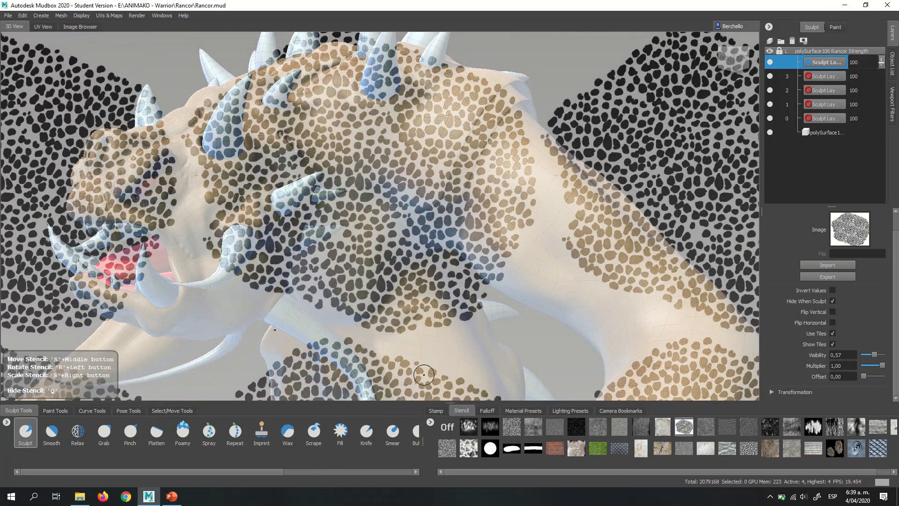
middle_drag(481, 259, 491, 284)
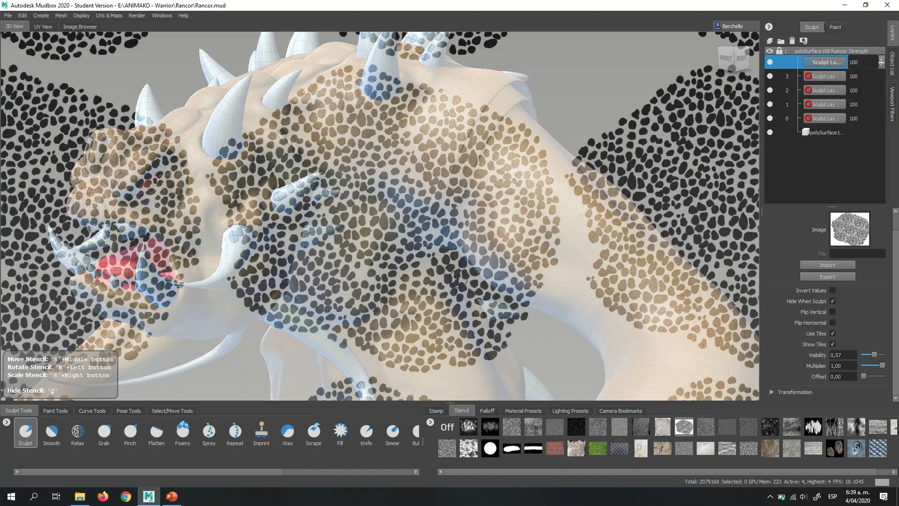
right_drag(491, 284, 441, 293)
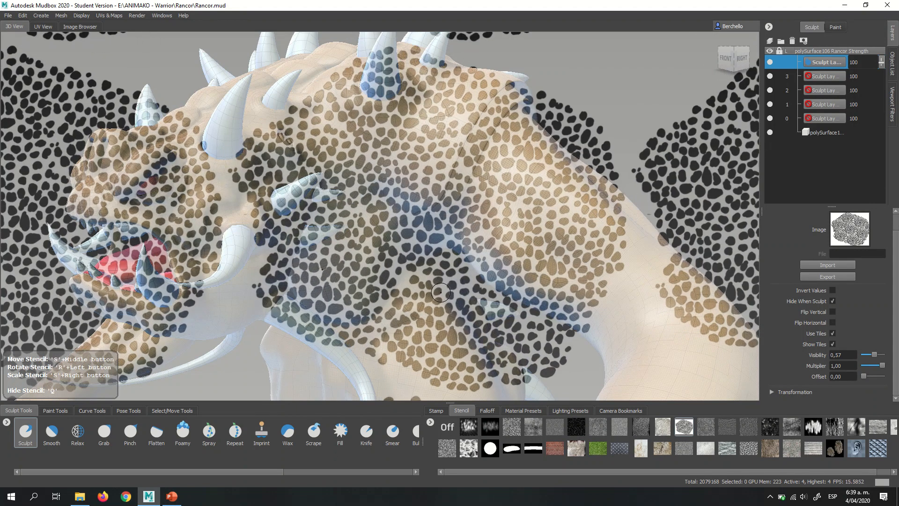
middle_drag(424, 263, 393, 265)
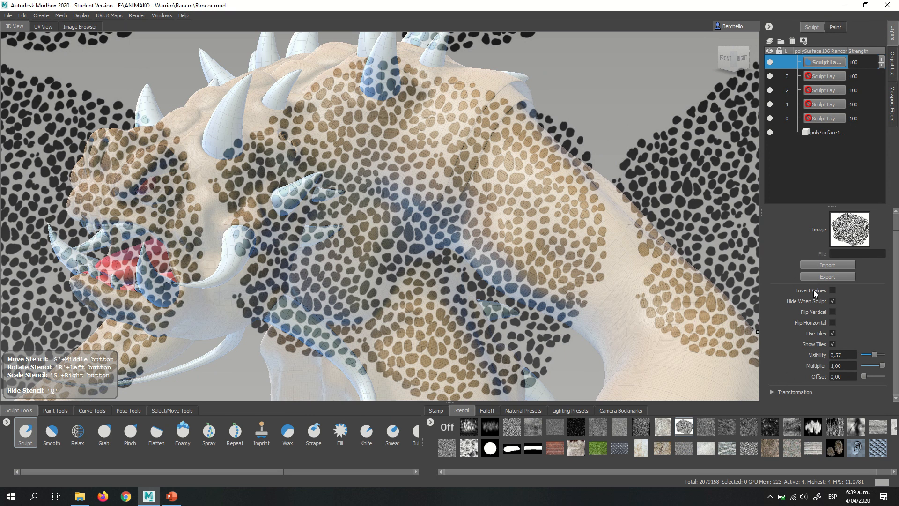
- Turn off Show Tiles and shift the single visible pebble tile away from the neck, past the face
click(833, 344)
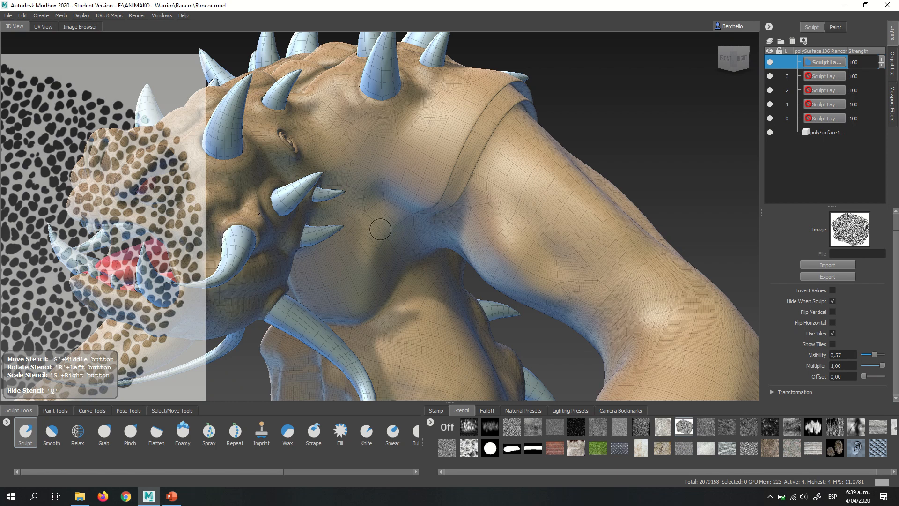
middle_drag(335, 221, 277, 217)
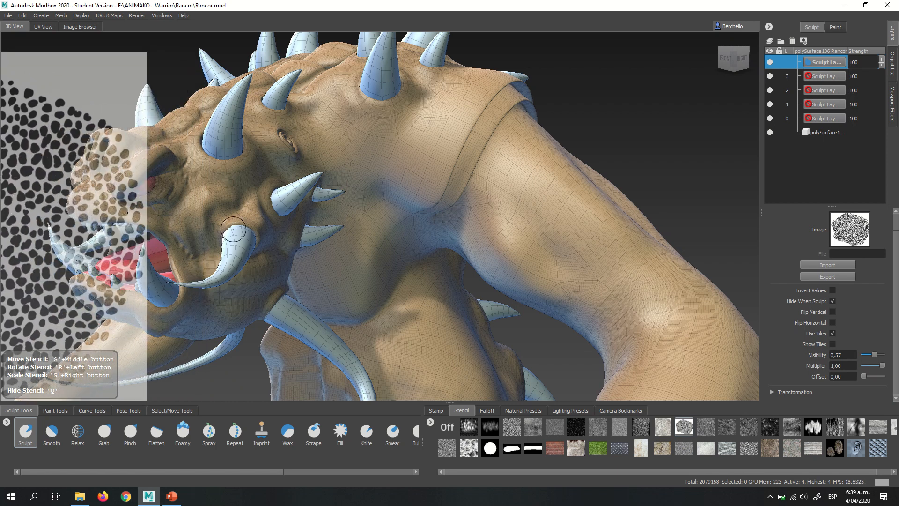
click(832, 345)
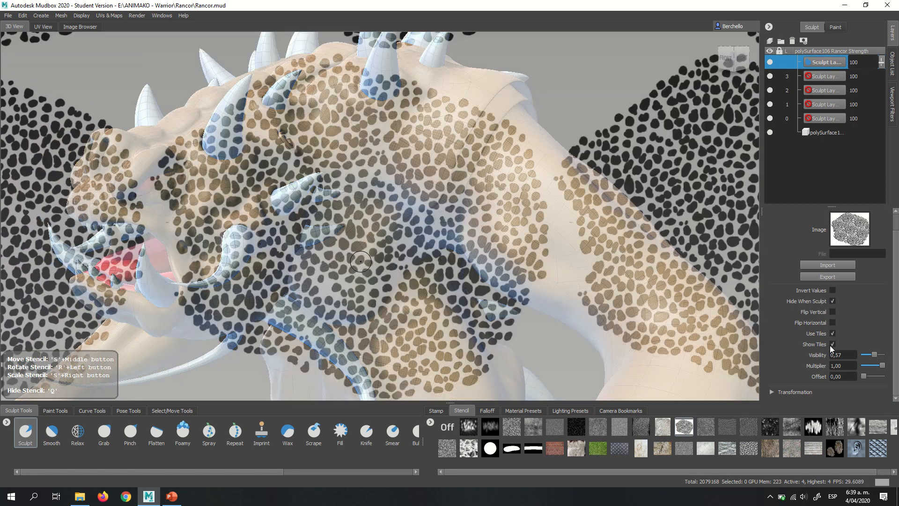
click(833, 345)
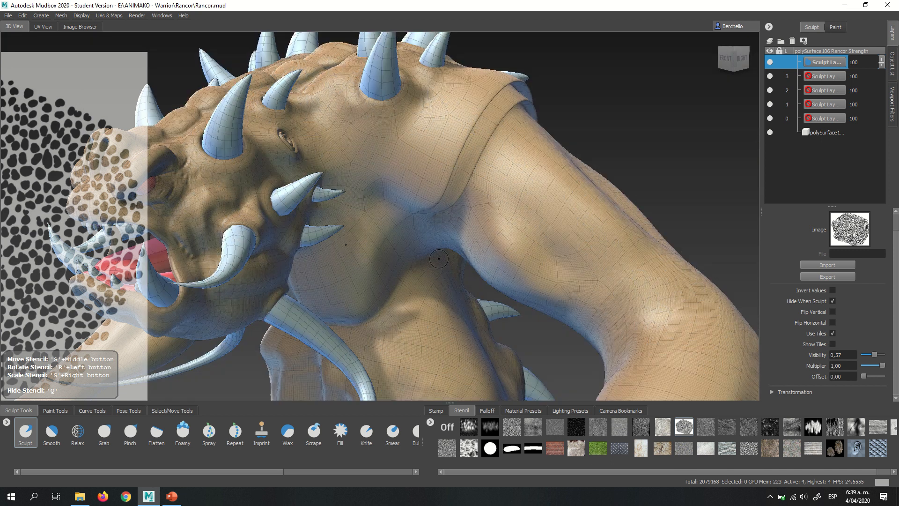
- Set up the Sculpt tool close to the side of the neck with the brush enlarged to size 2.92
alt+middle_drag(356, 224, 378, 247)
scroll(378, 247, up, 3)
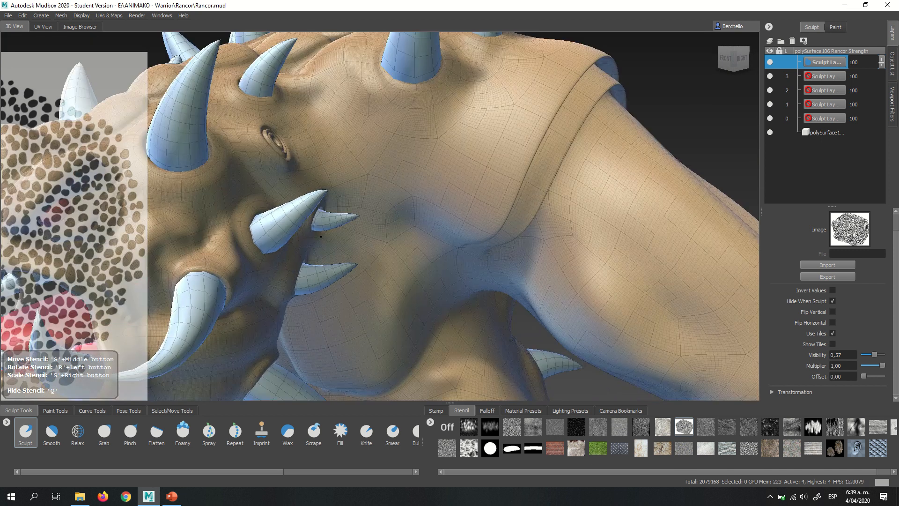
alt+drag(402, 264, 386, 244)
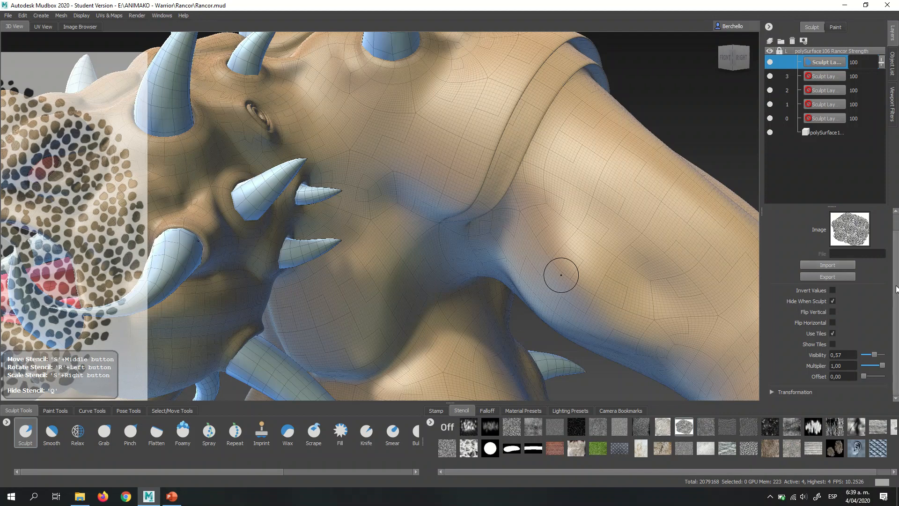
scroll(896, 289, up, 2)
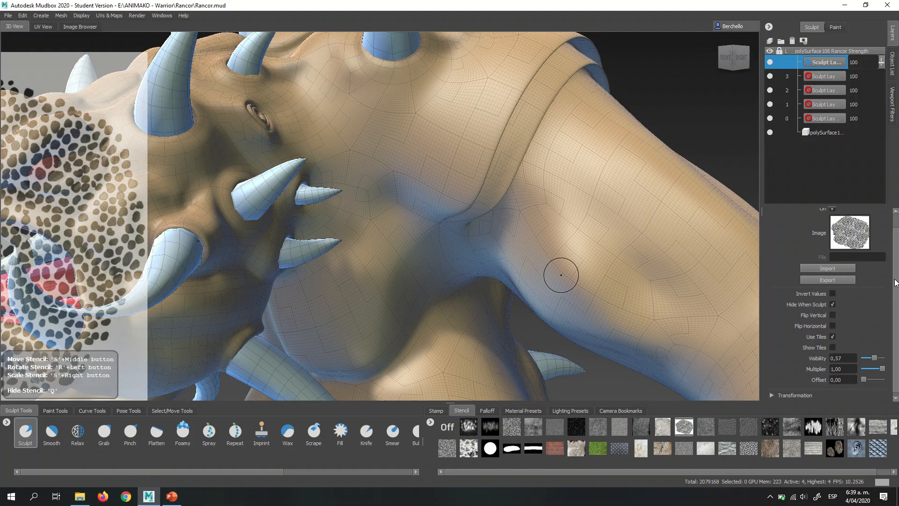
click(21, 433)
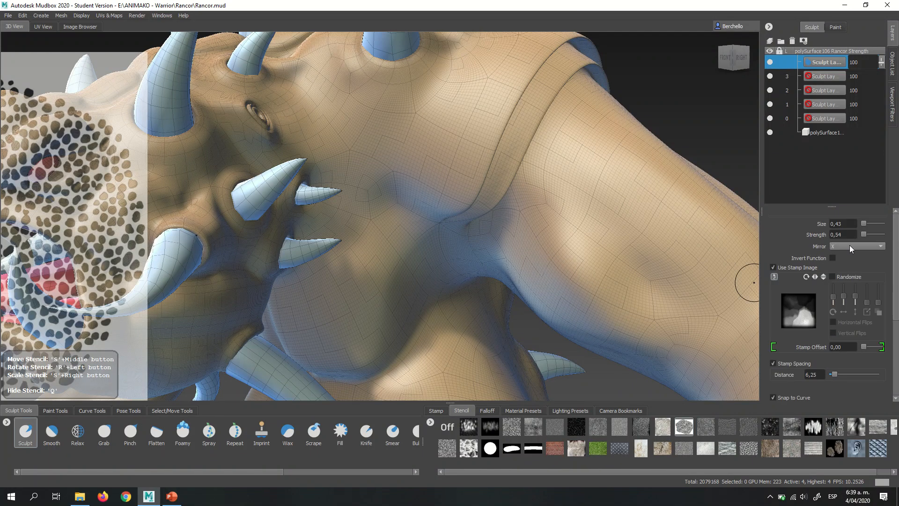
alt+drag(380, 240, 356, 202)
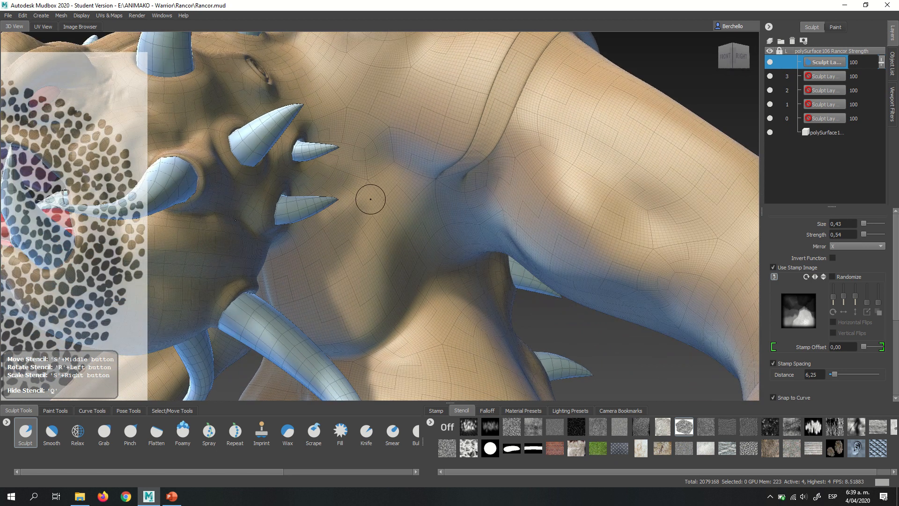
drag(369, 229, 454, 229)
key(q)
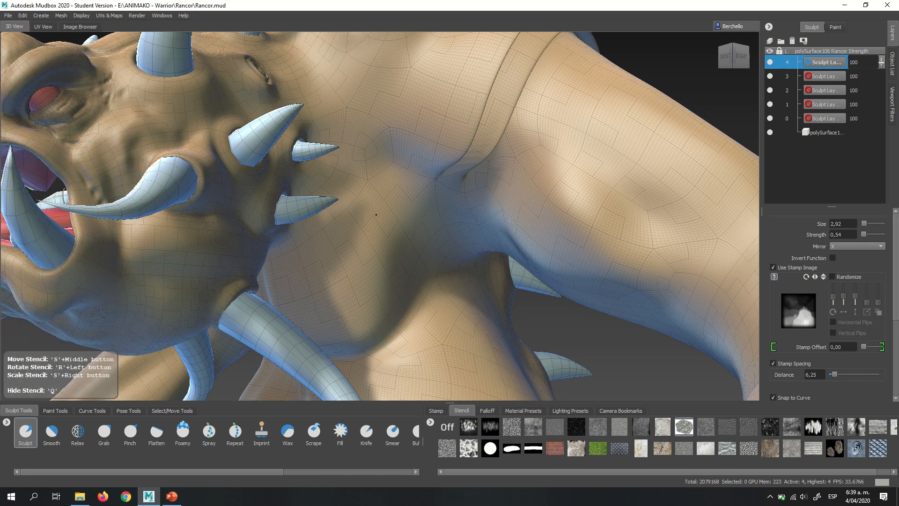
- Try sculpting a patch of the pebble pattern onto the side of the neck behind the cheek spikes
mouse_move(376, 215)
mouse_down()
mouse_move(366, 248)
mouse_move(384, 230)
mouse_move(398, 277)
mouse_up()
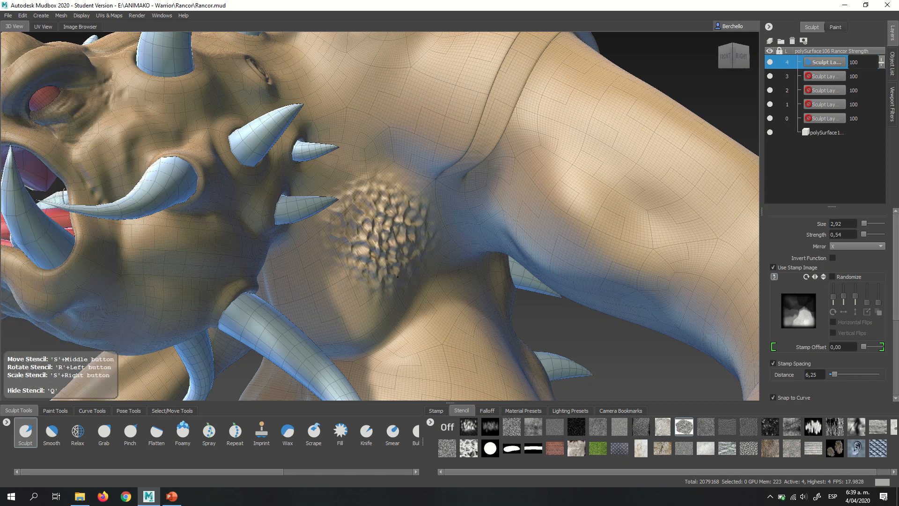
key(q)
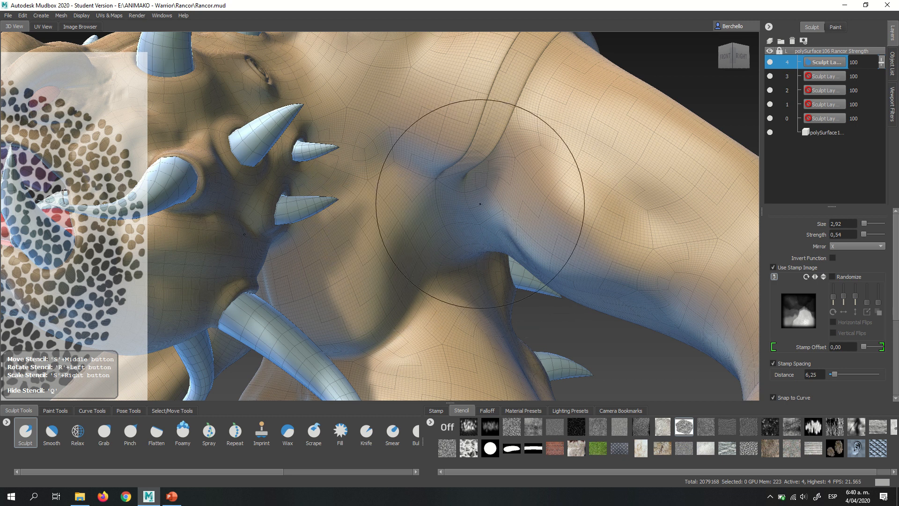
- Sculpt the pebble skin pattern onto the shoulder base between the ear, the large back spike and the armband, extending it down the neck
mouse_move(480, 204)
alt+middle_down()
mouse_move(420, 214)
mouse_move(386, 206)
alt+middle_up()
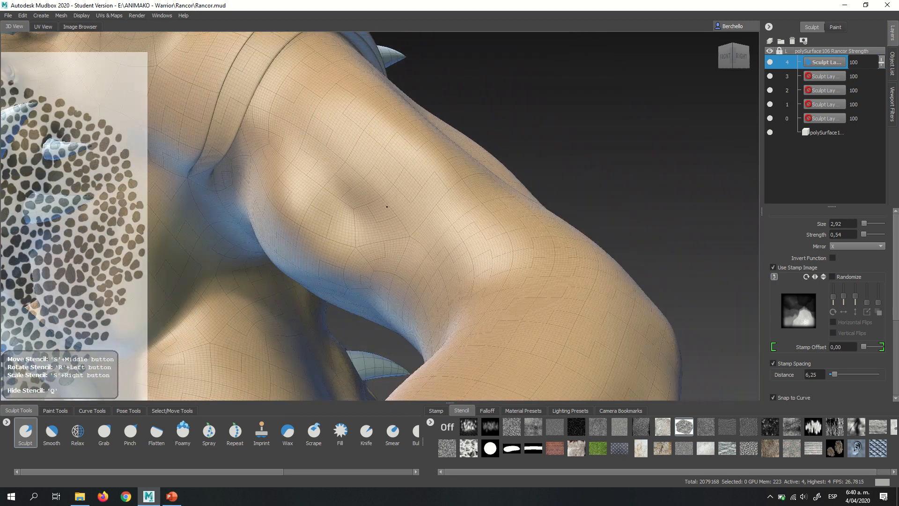
mouse_move(387, 207)
alt+mouse_down()
mouse_move(418, 248)
mouse_move(412, 211)
mouse_move(444, 215)
mouse_move(444, 230)
mouse_move(413, 271)
alt+mouse_up()
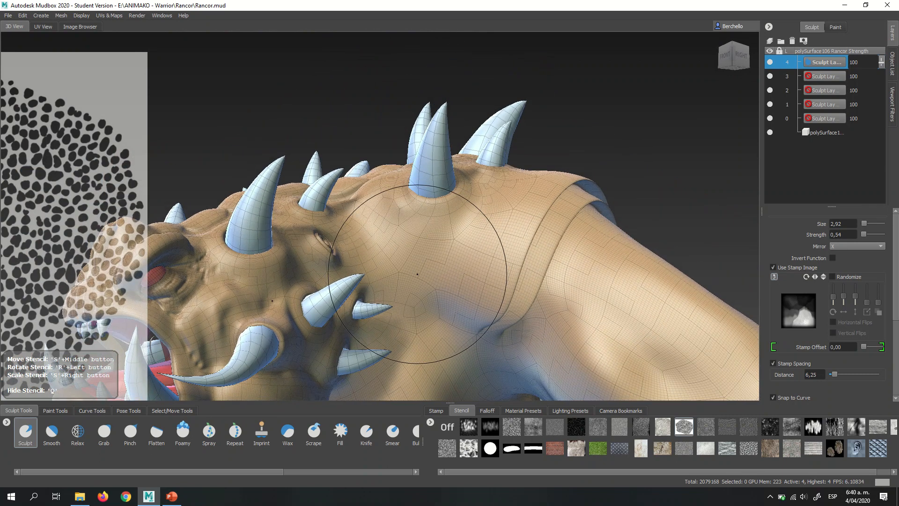
key(q)
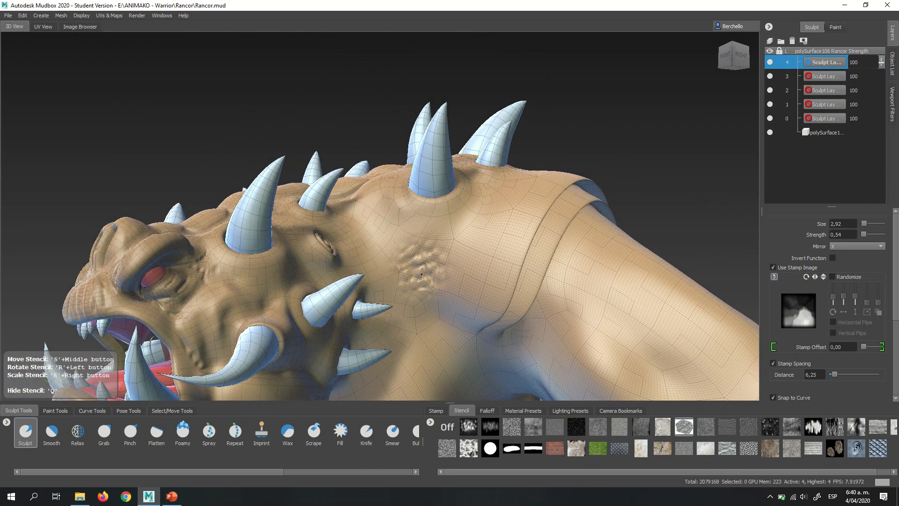
drag(422, 274, 427, 275)
drag(469, 249, 466, 253)
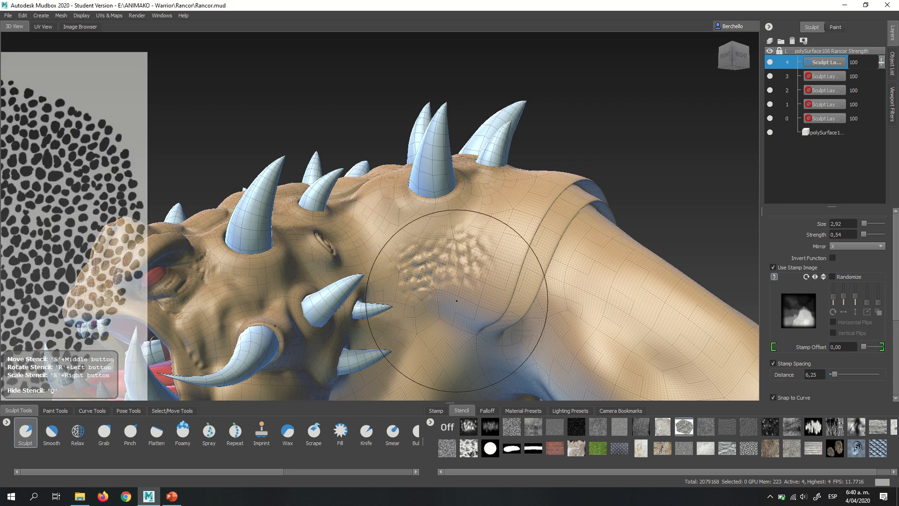
mouse_move(461, 299)
mouse_down()
mouse_move(433, 300)
mouse_move(424, 327)
mouse_move(439, 333)
mouse_up()
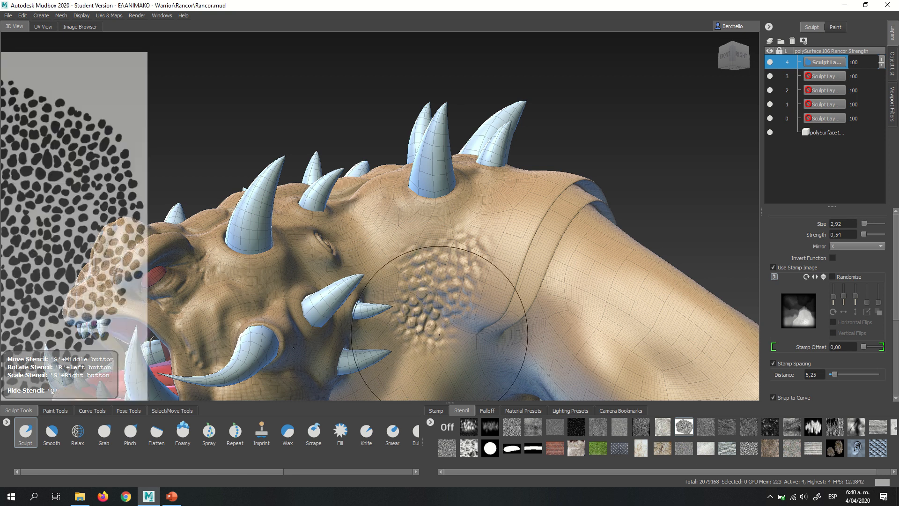
- Extend the pebble skin pattern from the shoulder base down the side of the neck toward the armpit
alt+middle_drag(380, 314, 392, 255)
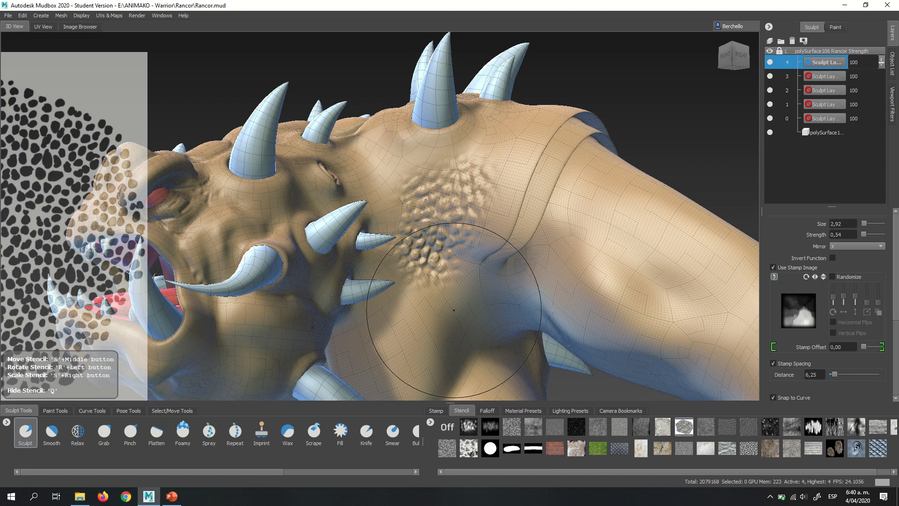
key(q)
key(q)
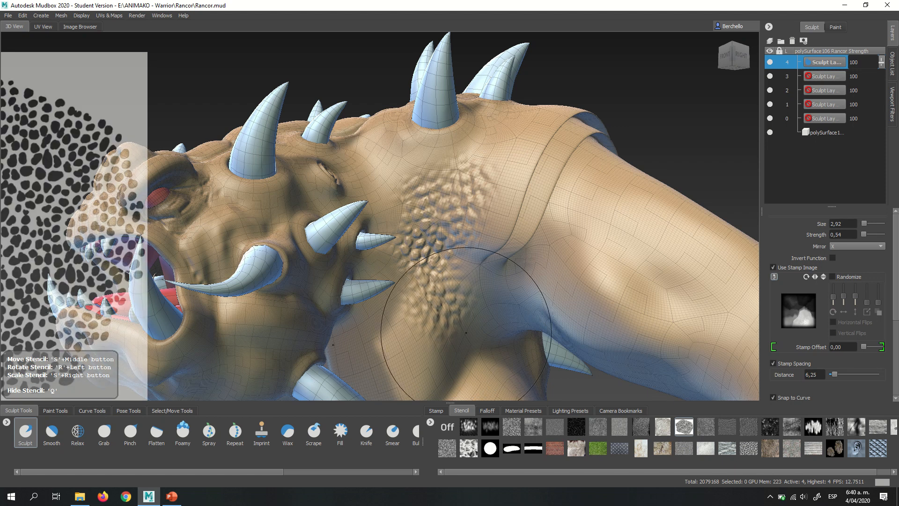
key(q)
key(q)
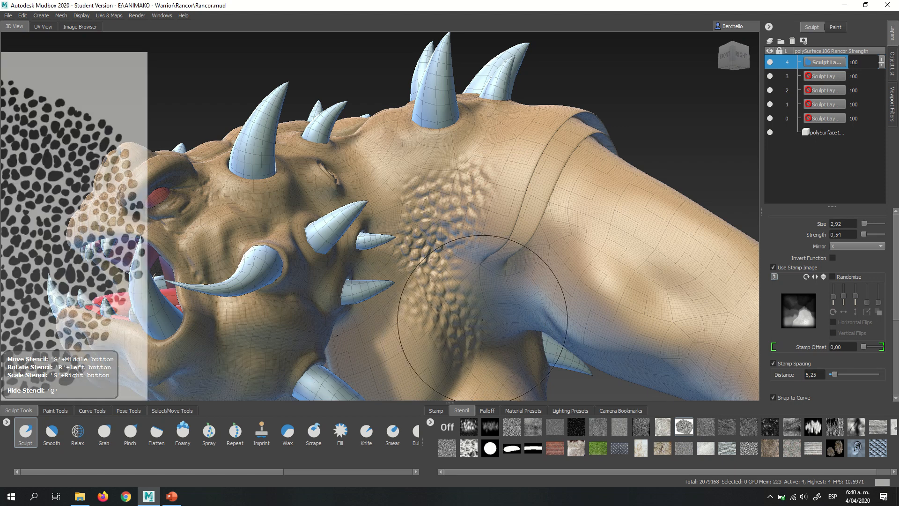
key(q)
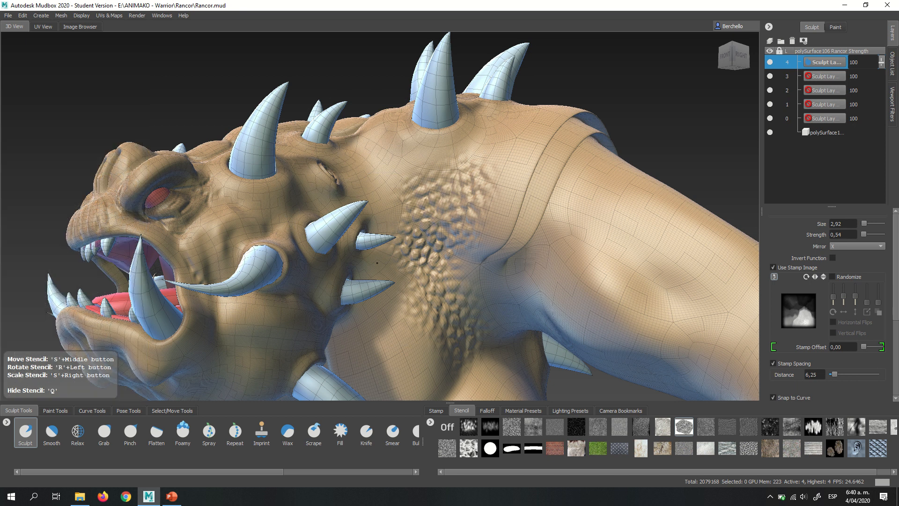
- Fill the side of the neck between the ear and the cheek spikes with the pebble pattern
drag(383, 261, 395, 250)
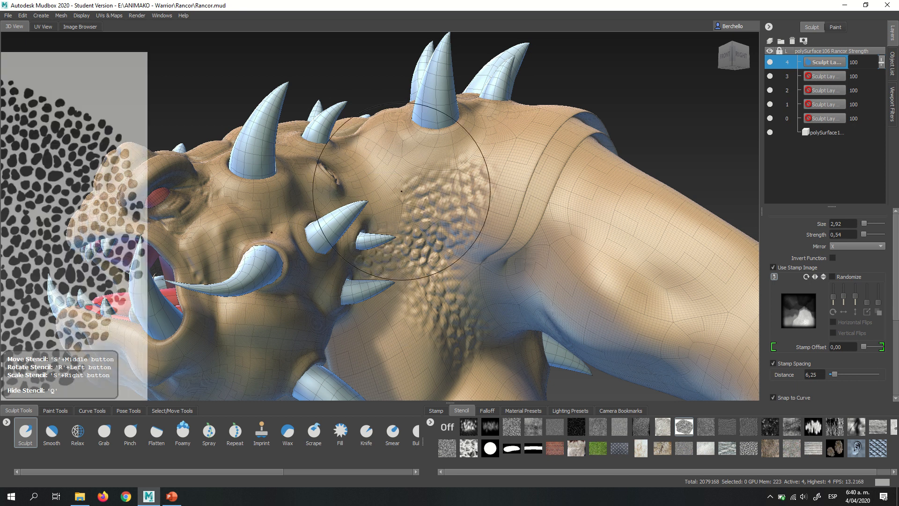
mouse_move(408, 189)
mouse_down()
mouse_move(391, 187)
mouse_move(384, 203)
mouse_up()
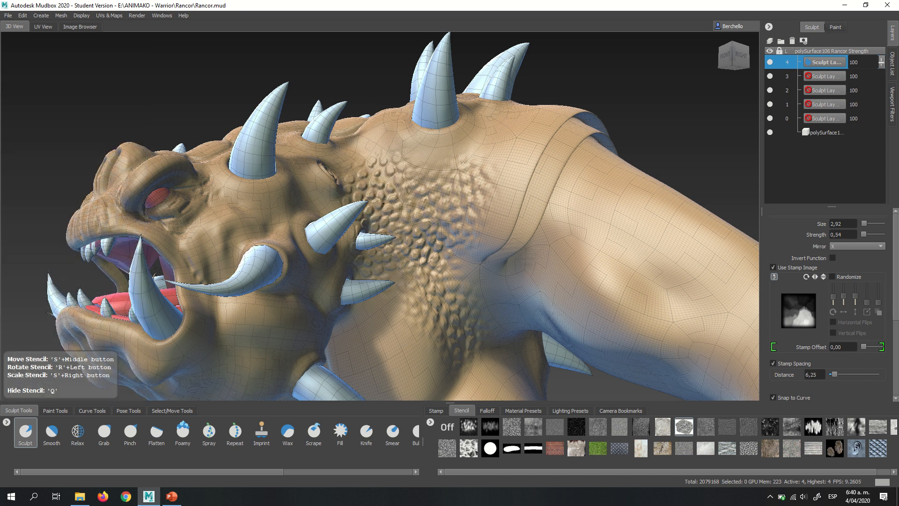
key(q)
- Sculpt the pebble pattern above the ear up to the head plates and across the shoulder between the large spike and the armband
mouse_move(468, 262)
alt+mouse_down()
mouse_move(489, 254)
mouse_move(486, 271)
alt+mouse_up()
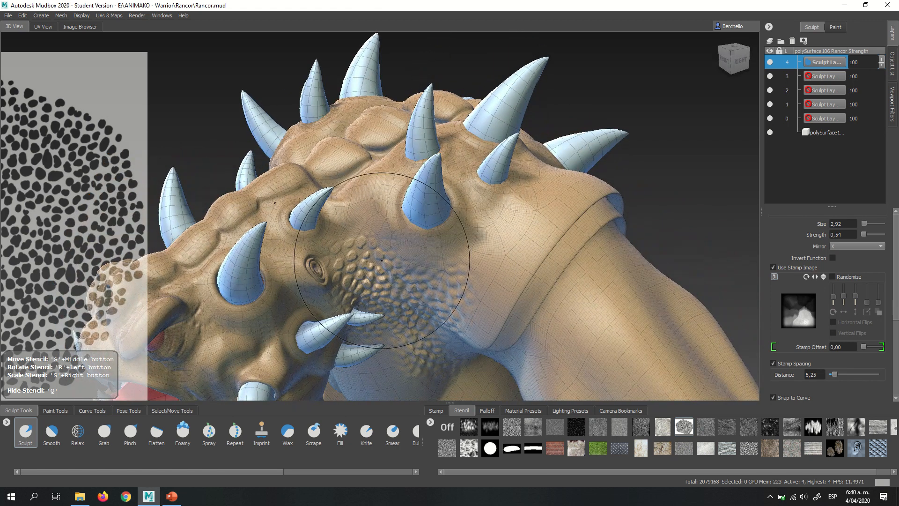
drag(363, 221, 364, 213)
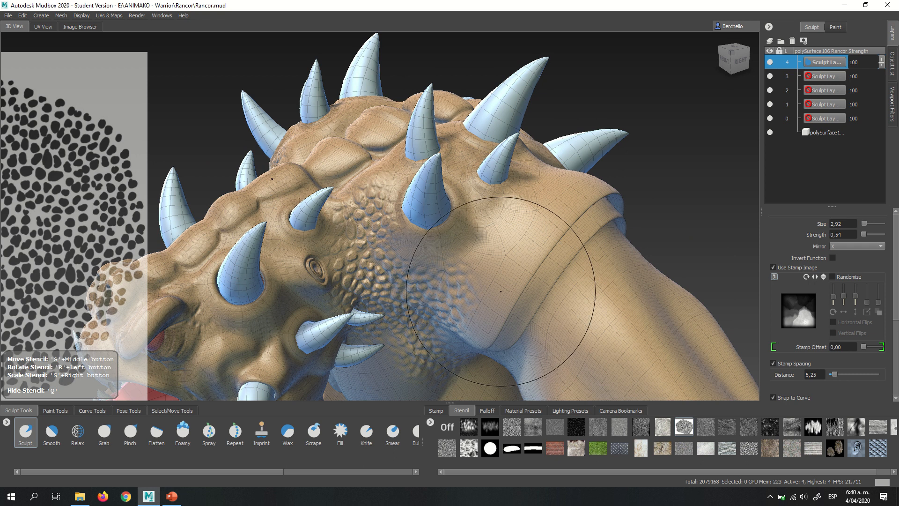
drag(479, 269, 478, 263)
drag(462, 326, 474, 307)
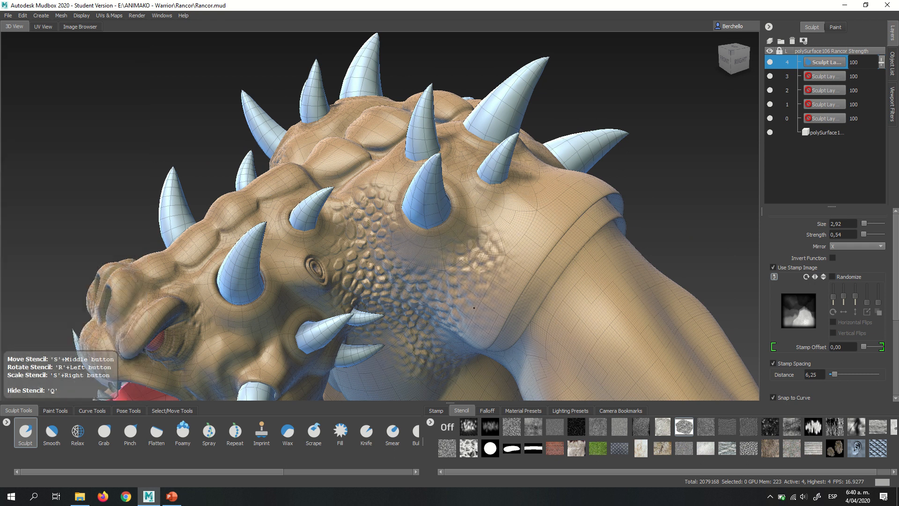
mouse_move(516, 239)
alt+mouse_down()
mouse_move(479, 246)
mouse_move(500, 245)
alt+mouse_up()
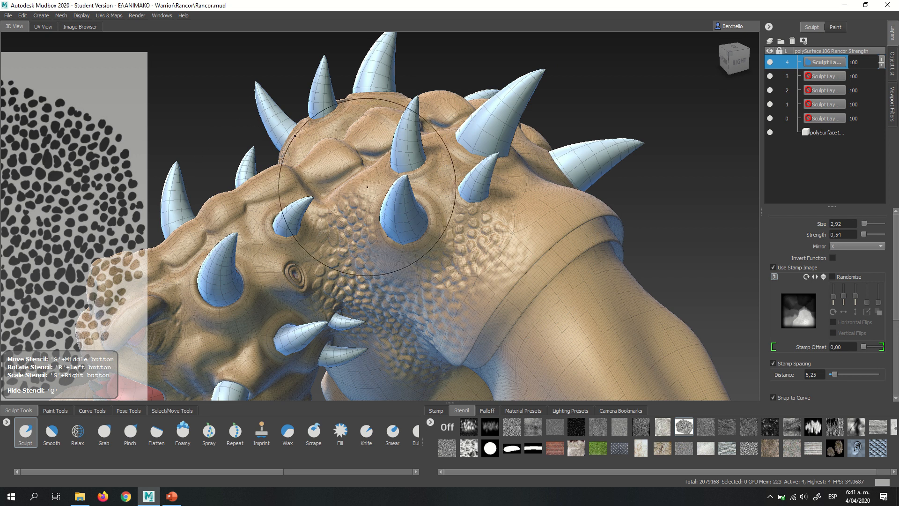
- Sculpt the pebble pattern around the bases of the cluster of spikes on top of the shoulder
drag(369, 194, 376, 186)
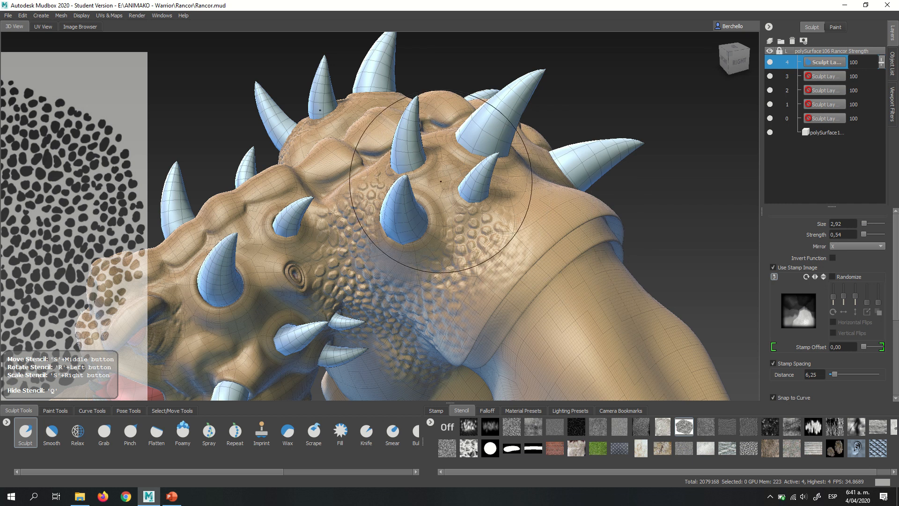
drag(441, 182, 450, 185)
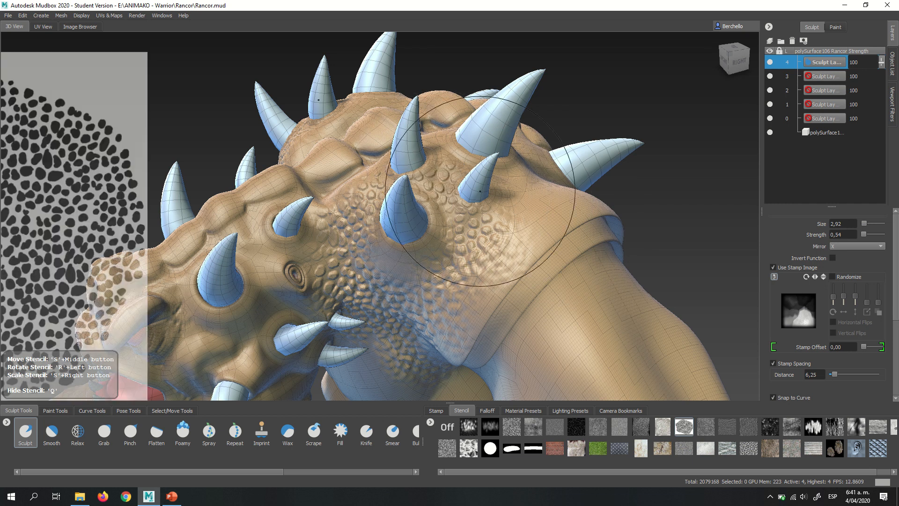
mouse_move(529, 232)
alt+mouse_down()
mouse_move(515, 286)
mouse_move(481, 298)
alt+mouse_up()
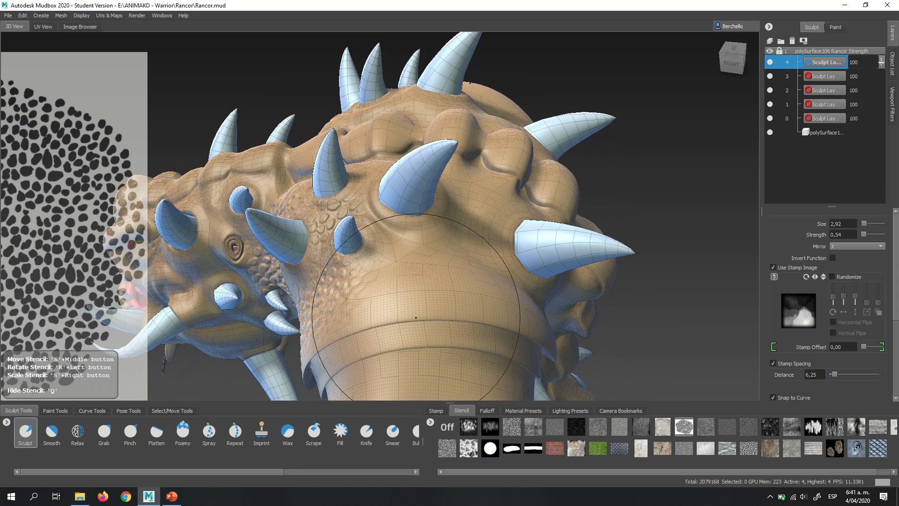
- Continue the pebble pattern over the rear of the shoulder, from above the armband around the spikes toward the spine plates
drag(364, 296, 390, 266)
alt+drag(483, 247, 404, 274)
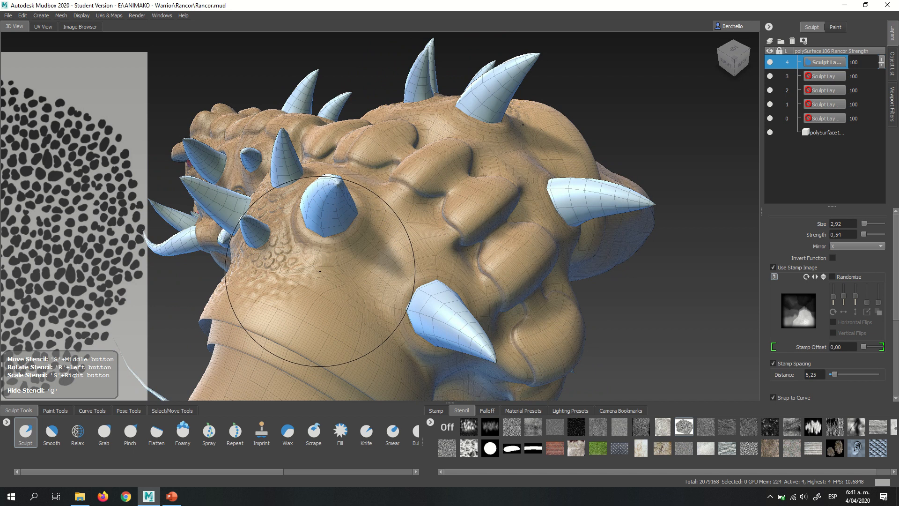
drag(317, 275, 321, 275)
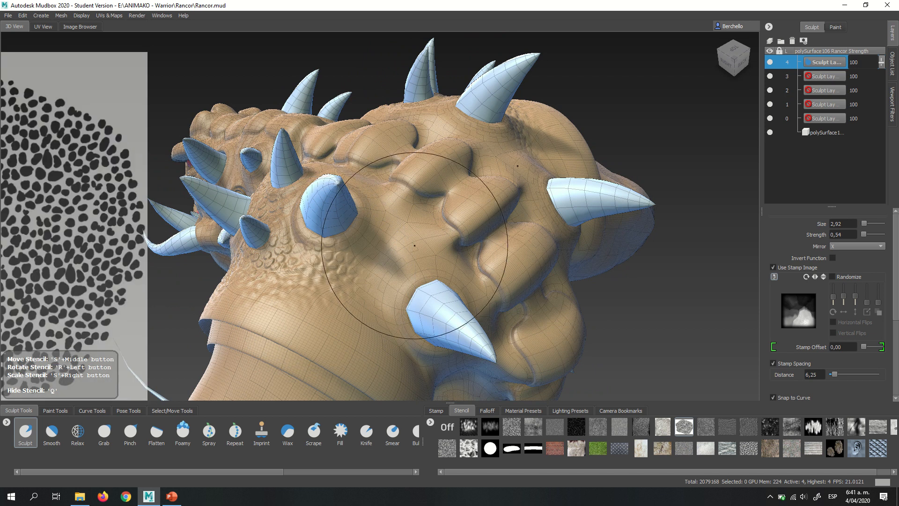
mouse_move(374, 254)
mouse_down()
mouse_move(392, 236)
mouse_move(385, 261)
mouse_up()
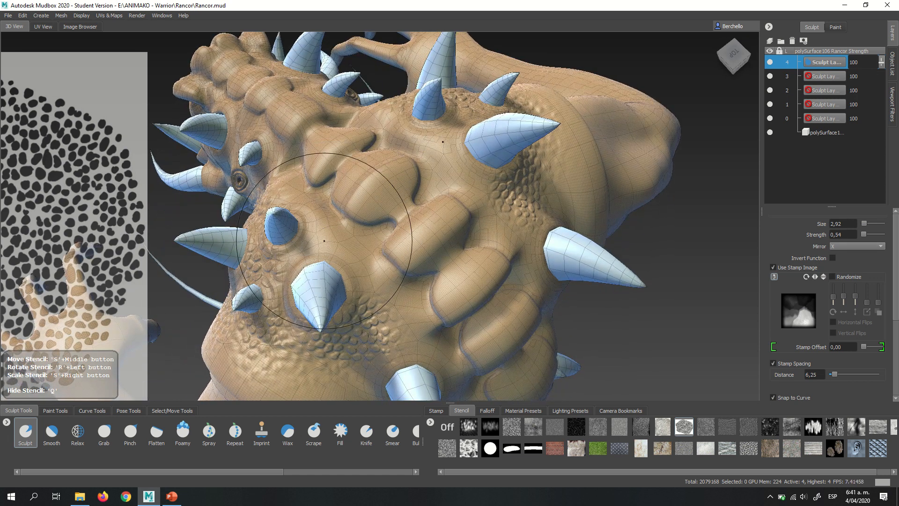
drag(333, 237, 333, 240)
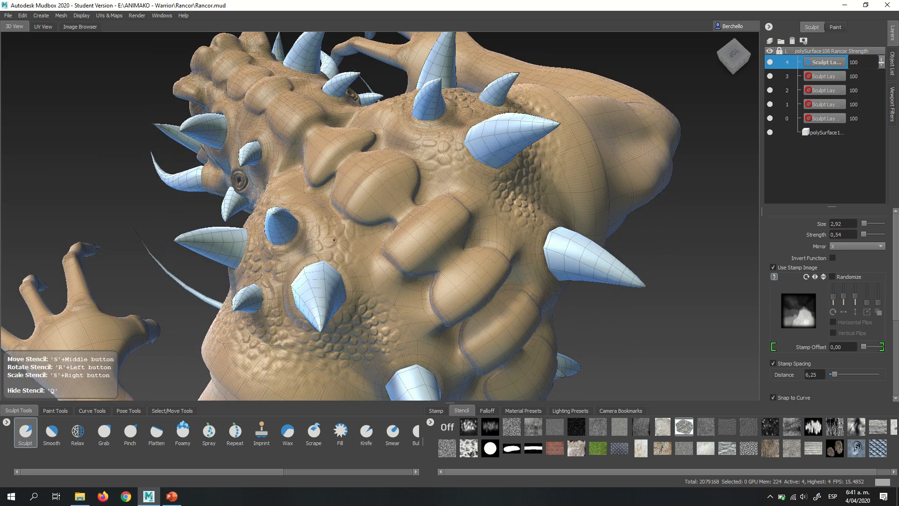
- Sculpt the pebble pattern down the upper back between the rear shoulder spike, the armband and the spine plates
mouse_move(449, 281)
alt+mouse_down()
mouse_move(346, 263)
mouse_move(333, 271)
mouse_move(423, 241)
mouse_move(326, 220)
alt+mouse_up()
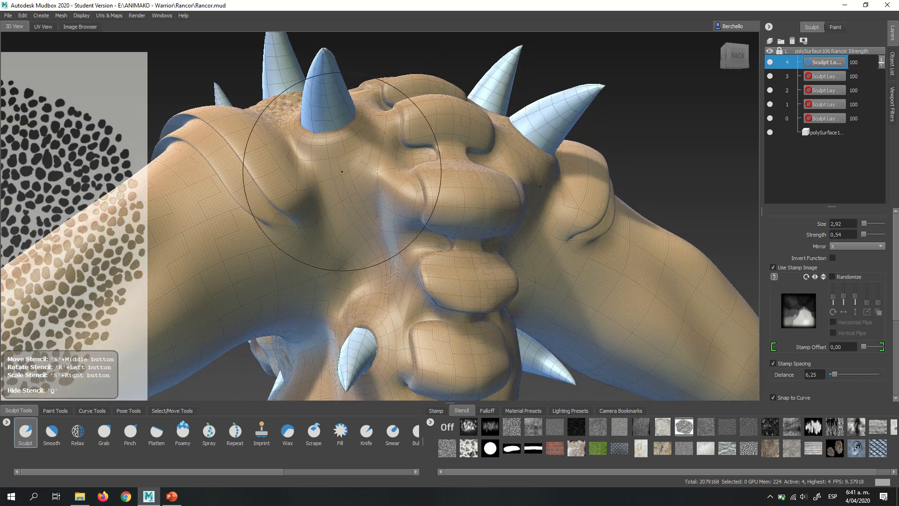
alt+drag(336, 163, 339, 168)
drag(348, 204, 353, 204)
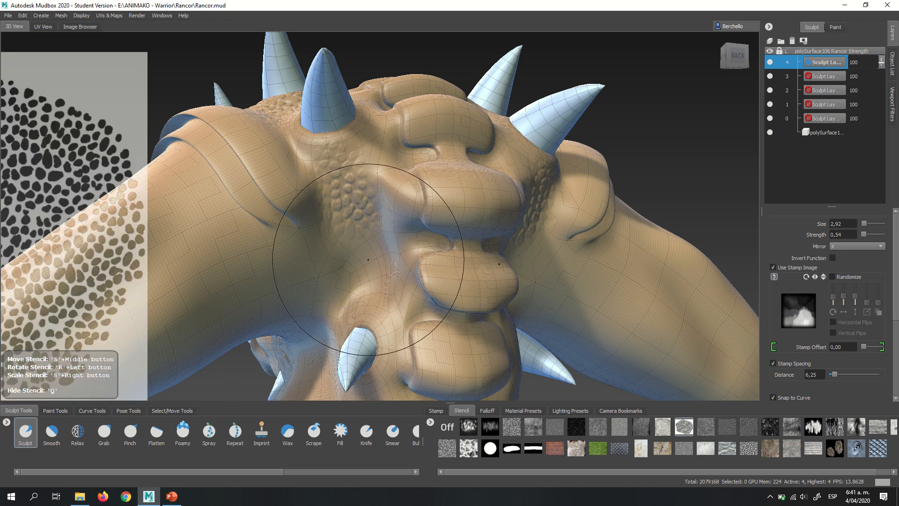
drag(368, 260, 369, 259)
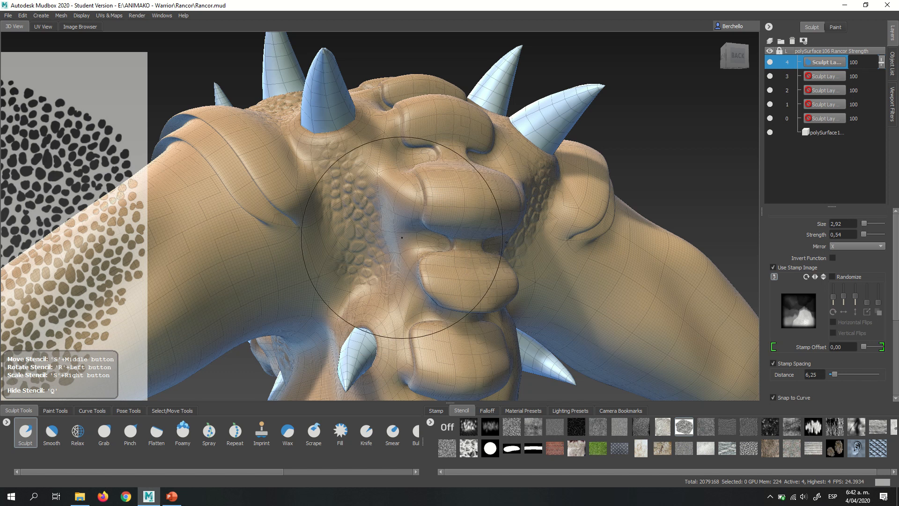
- Hide the stencil and turn off the wireframe to inspect the sculpted skin from the back and front
mouse_move(419, 132)
alt+mouse_down()
mouse_move(344, 153)
mouse_move(371, 191)
alt+mouse_up()
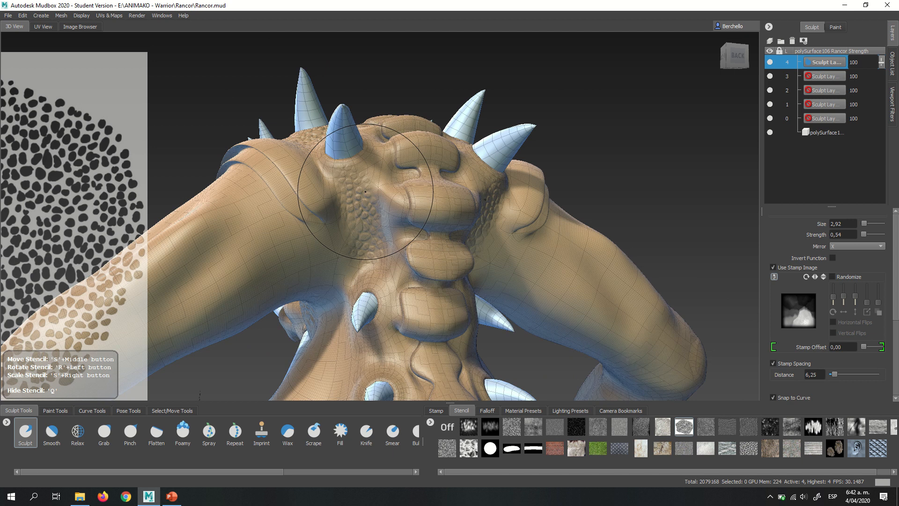
key(q)
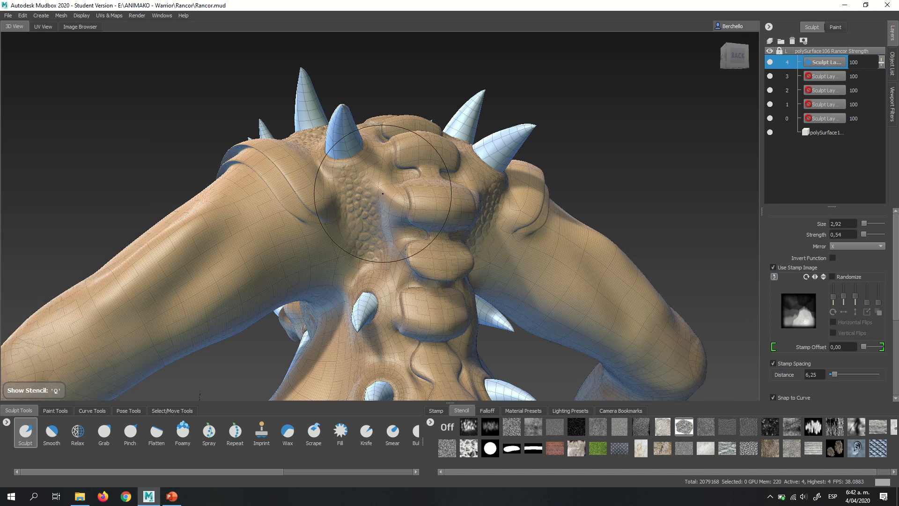
key(w)
mouse_move(428, 241)
alt+mouse_down()
mouse_move(670, 268)
mouse_move(695, 260)
alt+mouse_up()
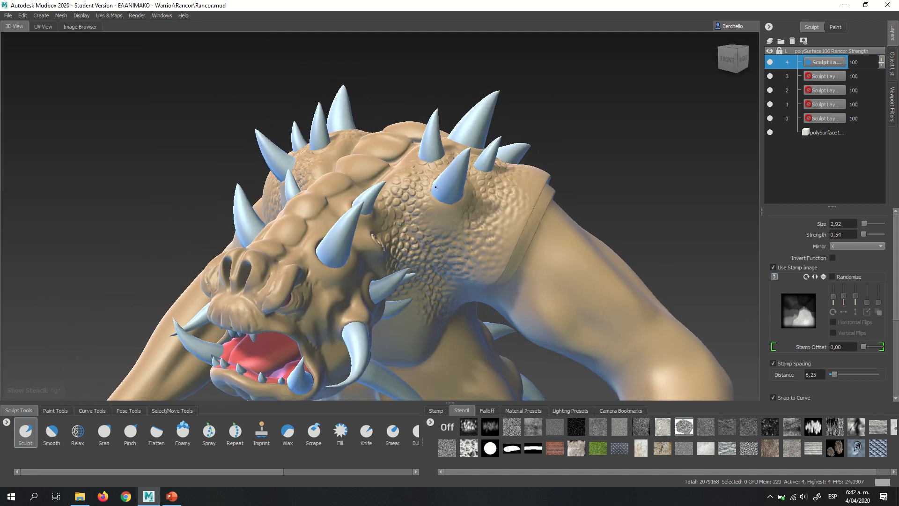
- Show the pebble stencil again and extend the pattern from the neck base into the area below the armpit
alt+middle_drag(436, 234, 435, 153)
alt+drag(434, 153, 415, 223)
alt+right_drag(415, 223, 445, 234)
alt+drag(446, 234, 449, 234)
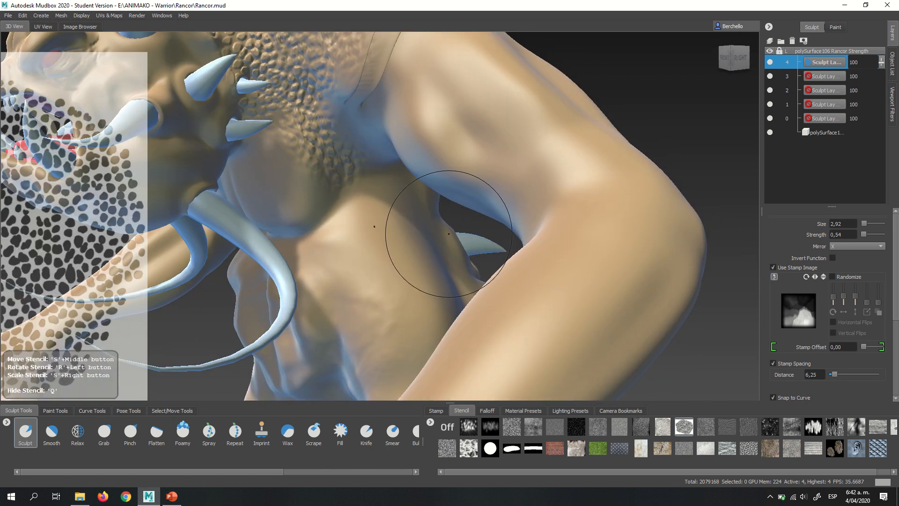
alt+right_drag(383, 203, 391, 169)
key(q)
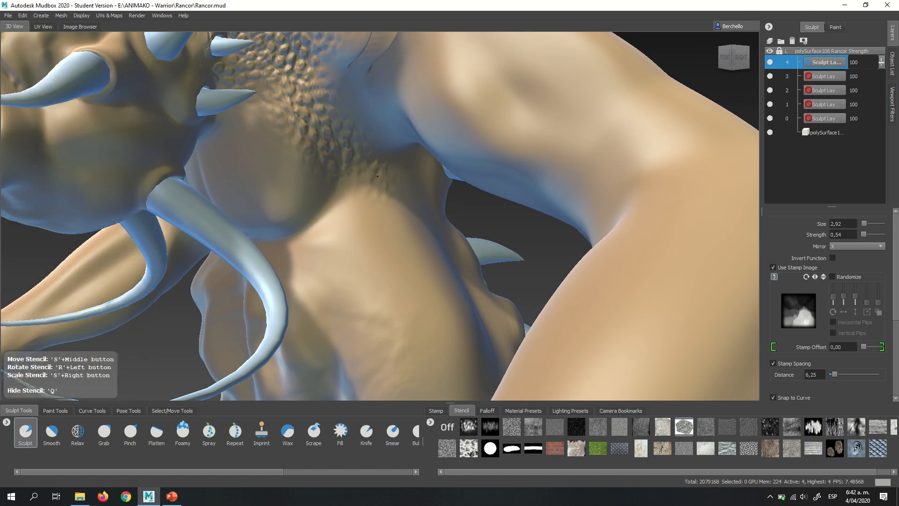
key(q)
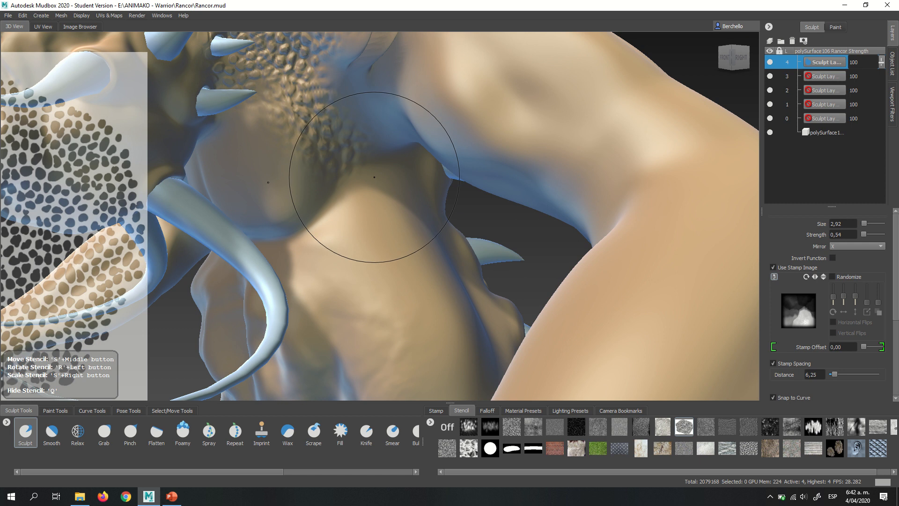
- Continue the pebble pattern from the armpit along the side of the chest
key(q)
key(q)
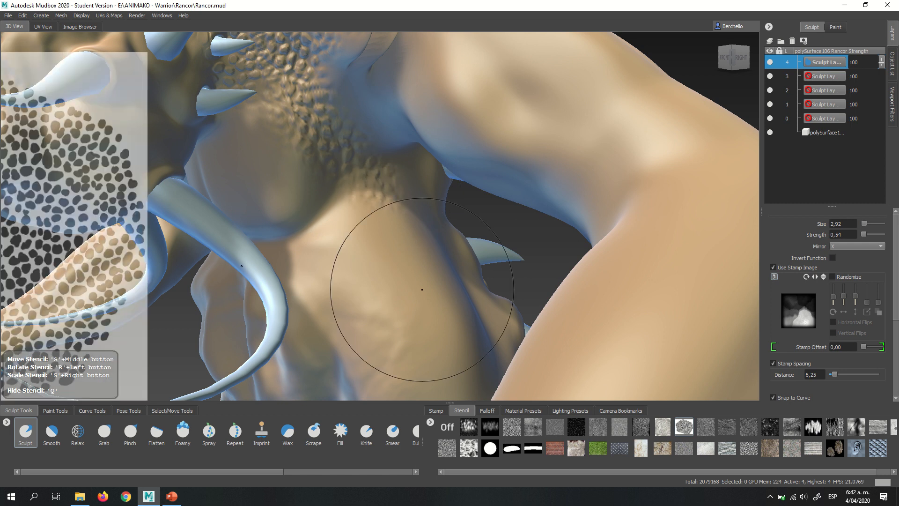
key(q)
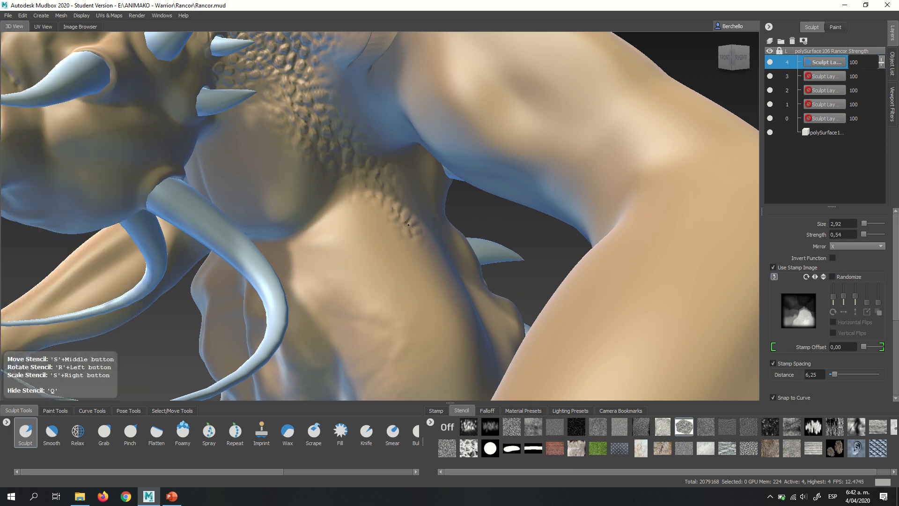
key(q)
key(q)
key(q)
- Sculpt the pebble pattern on the flank behind the upper arm, spreading it up toward the uppermost small back spike
alt+right_drag(454, 305, 427, 296)
mouse_move(449, 286)
alt+mouse_down()
mouse_move(421, 261)
mouse_move(252, 270)
alt+mouse_up()
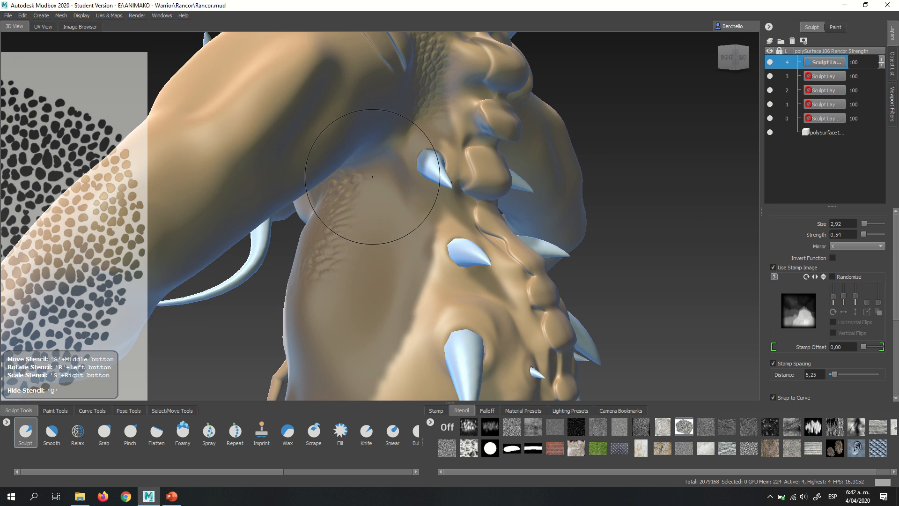
key(q)
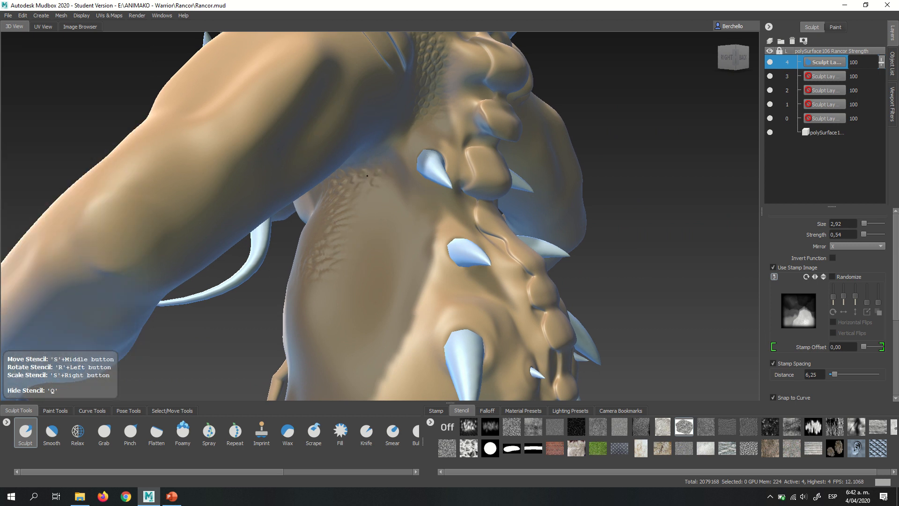
key(q)
key(q)
key(q)
key(q)
key(q)
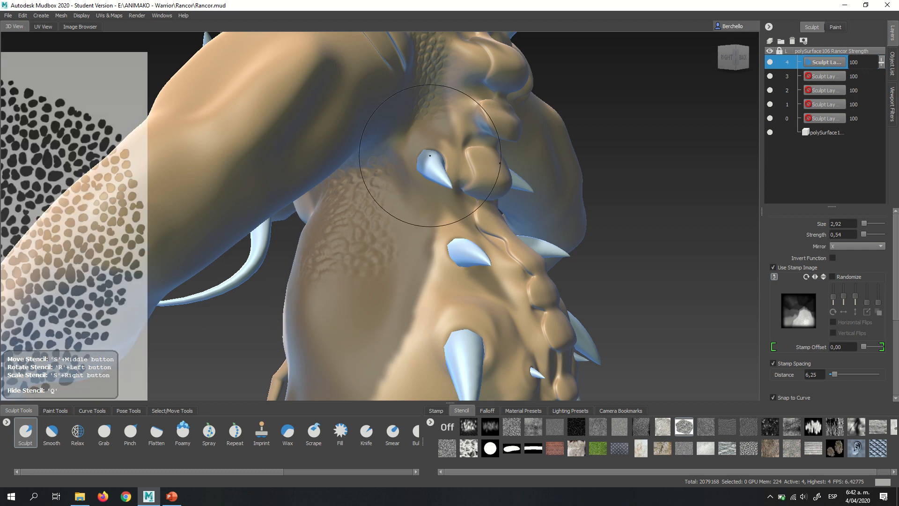
key(q)
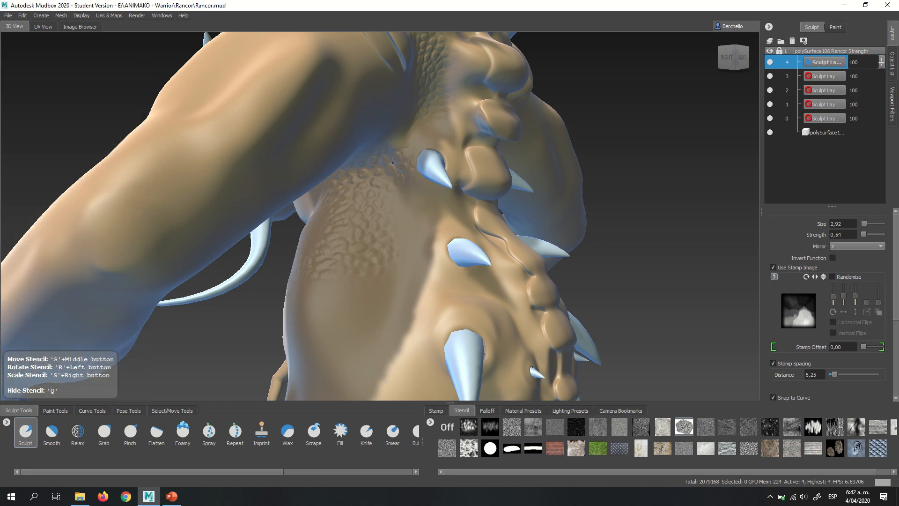
- Extend the pebble stencil pattern down the flank behind the arm, below the area already textured
key(q)
mouse_move(402, 190)
alt+mouse_down()
mouse_move(362, 195)
mouse_move(352, 301)
mouse_move(409, 169)
mouse_move(489, 220)
mouse_move(443, 220)
alt+mouse_up()
key(q)
key(q)
key(q)
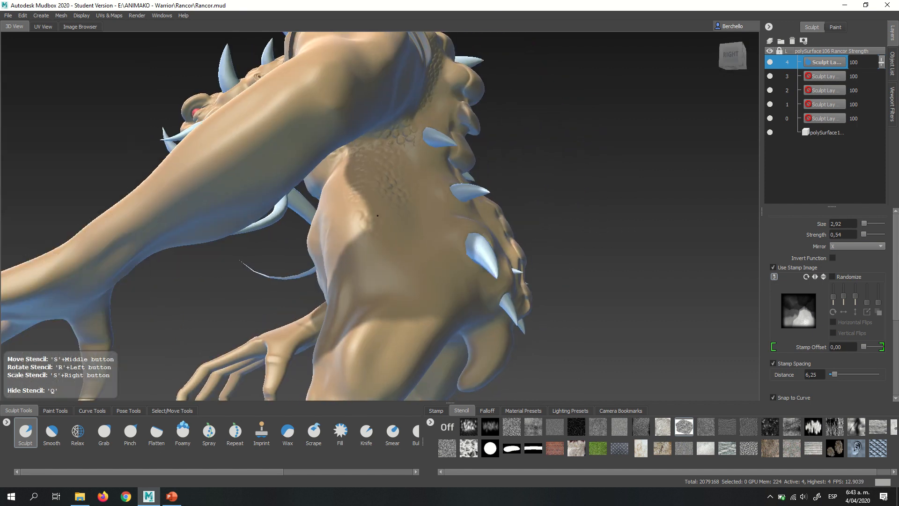
key(q)
key(q)
- Continue the pebble pattern on the lower flank toward the waist
key(q)
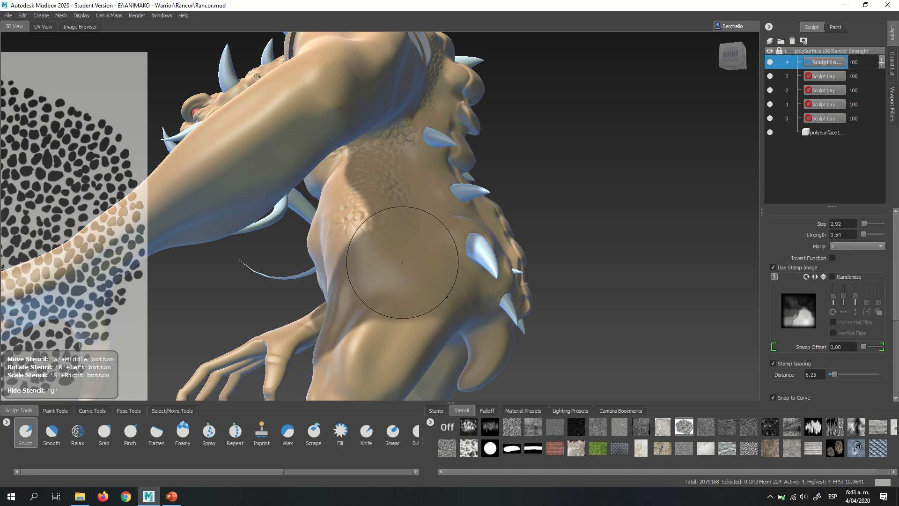
key(q)
key(q)
key(q)
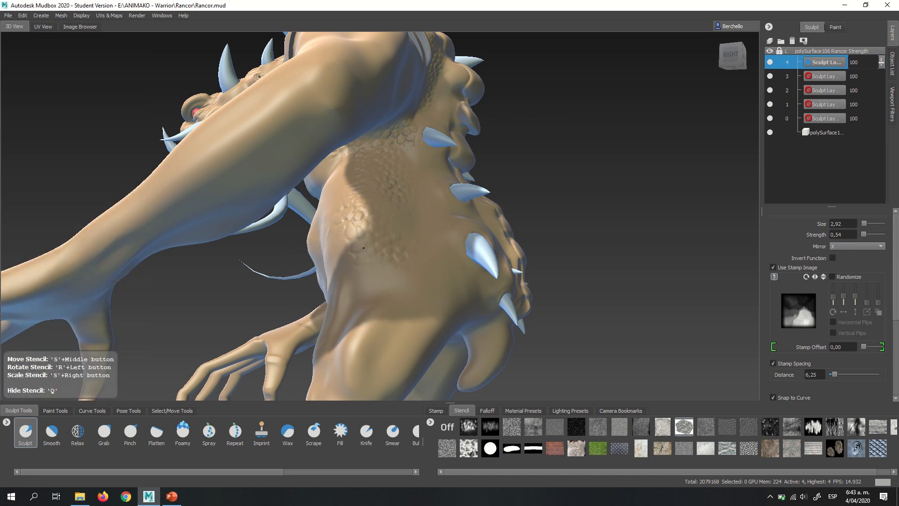
key(q)
- Fill in the pebble pattern on the rear of the flank, close to the row of small back spikes
alt+drag(494, 241, 395, 283)
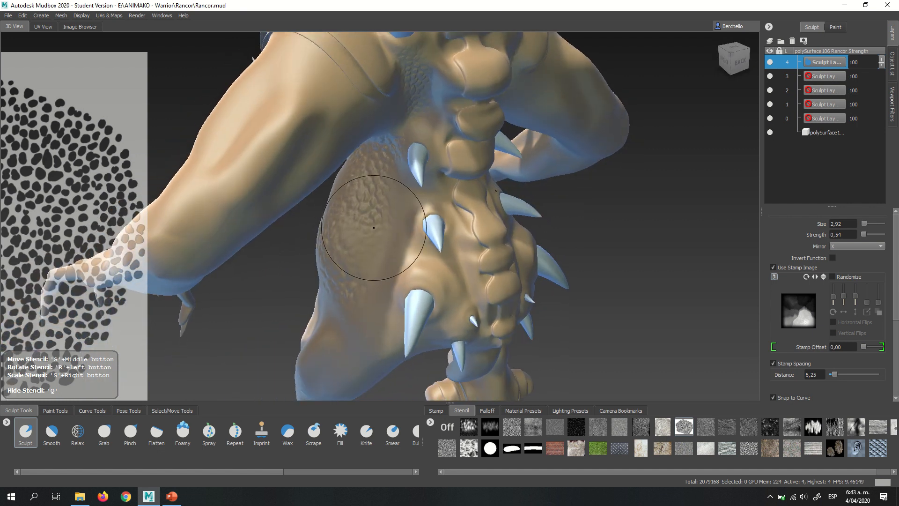
key(q)
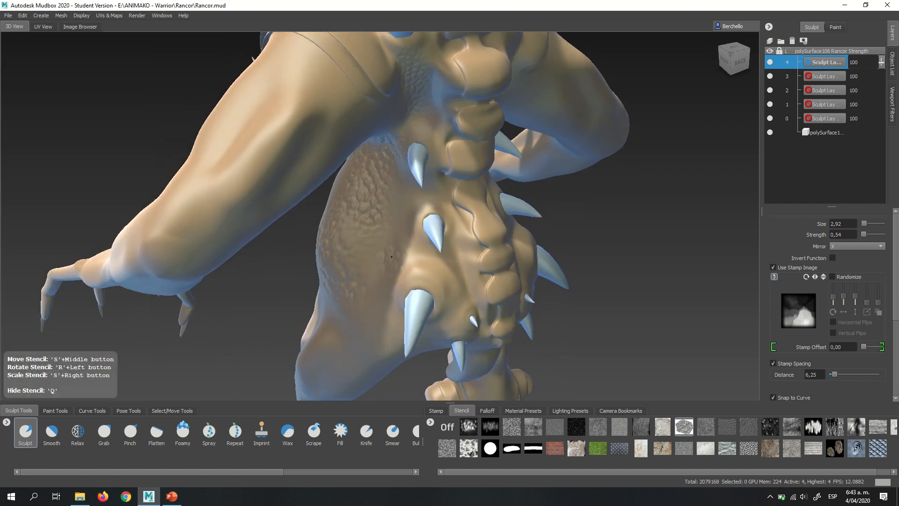
key(q)
alt+drag(391, 257, 437, 156)
- Replace the pebble stencil with the creased leather stencil while facing the head and upper arm
alt+middle_drag(225, 71, 454, 218)
alt+drag(454, 218, 440, 203)
alt+middle_drag(439, 203, 195, 194)
alt+drag(439, 203, 459, 212)
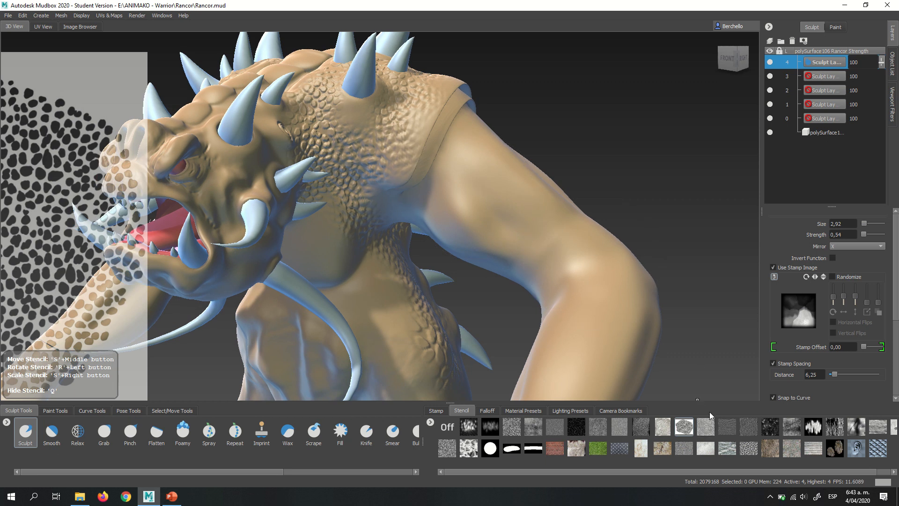
click(700, 419)
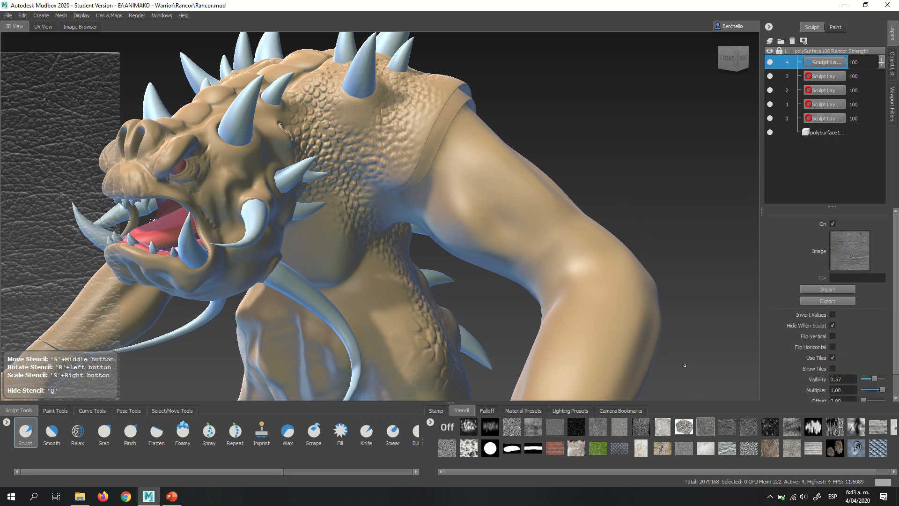
- Try the leather texture on the upper arm just below the shoulder pad, and undo the strokes
drag(468, 183, 465, 182)
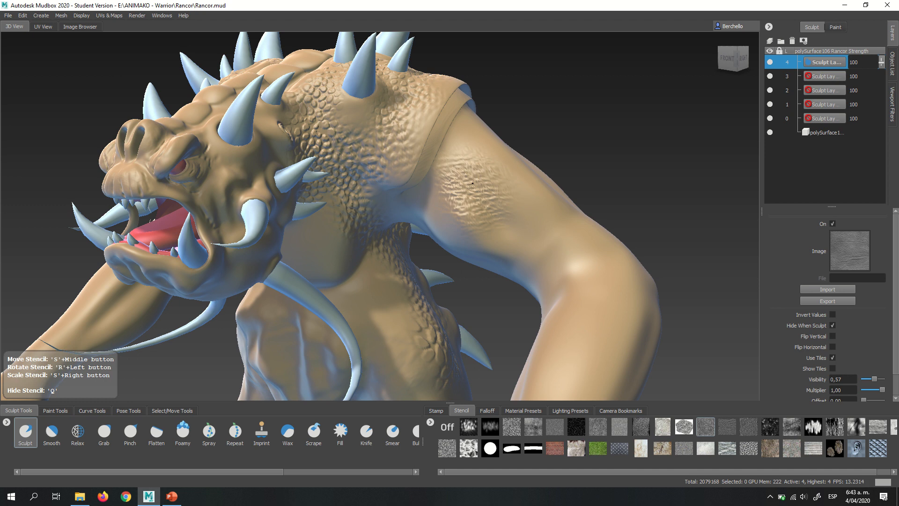
mouse_move(500, 207)
mouse_down()
mouse_move(504, 185)
mouse_move(517, 191)
mouse_move(466, 187)
mouse_up()
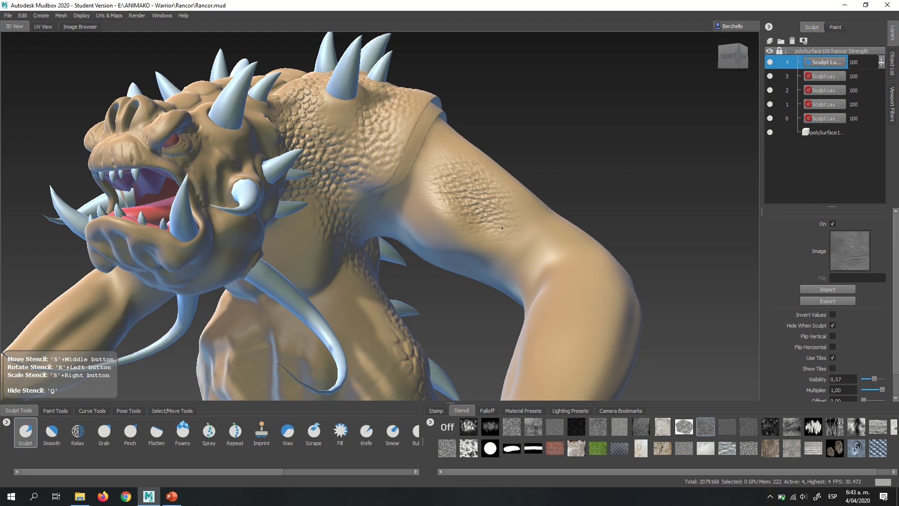
drag(502, 228, 503, 224)
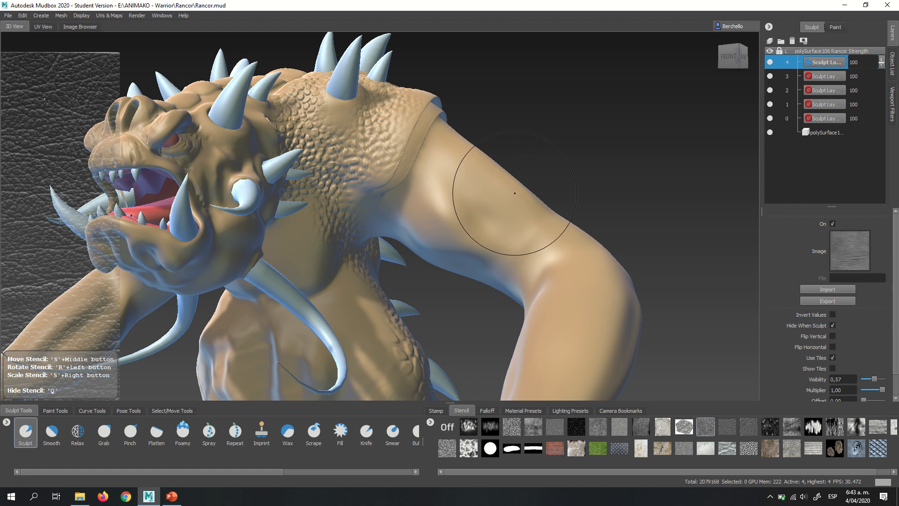
- Try sculpting the leather texture along the outer side of the upper arm down toward the elbow, and undo it
mouse_move(451, 183)
alt+mouse_down()
mouse_move(457, 232)
mouse_move(500, 221)
mouse_move(455, 243)
mouse_move(440, 172)
mouse_move(465, 199)
mouse_move(445, 217)
mouse_move(407, 196)
mouse_move(444, 171)
alt+mouse_up()
drag(475, 197, 481, 206)
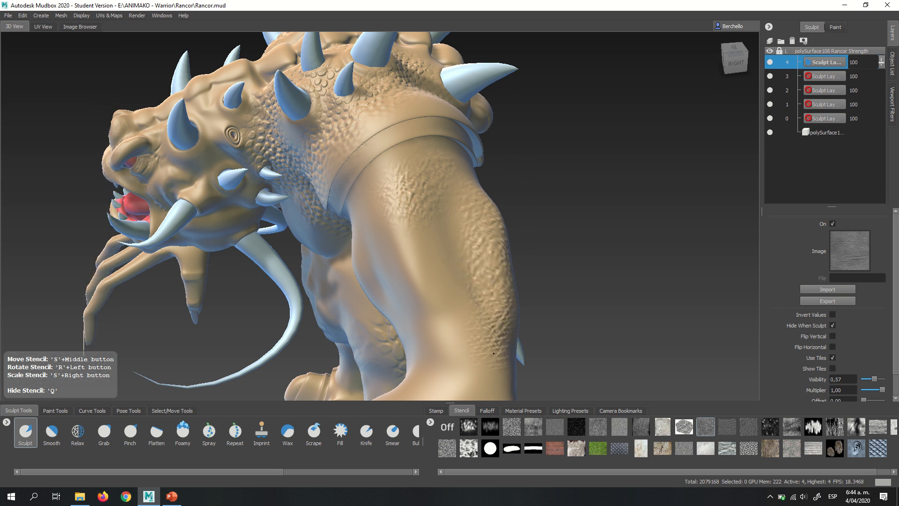
drag(493, 353, 494, 354)
alt+drag(459, 272, 510, 254)
alt+right_drag(478, 208, 407, 189)
alt+drag(407, 189, 459, 220)
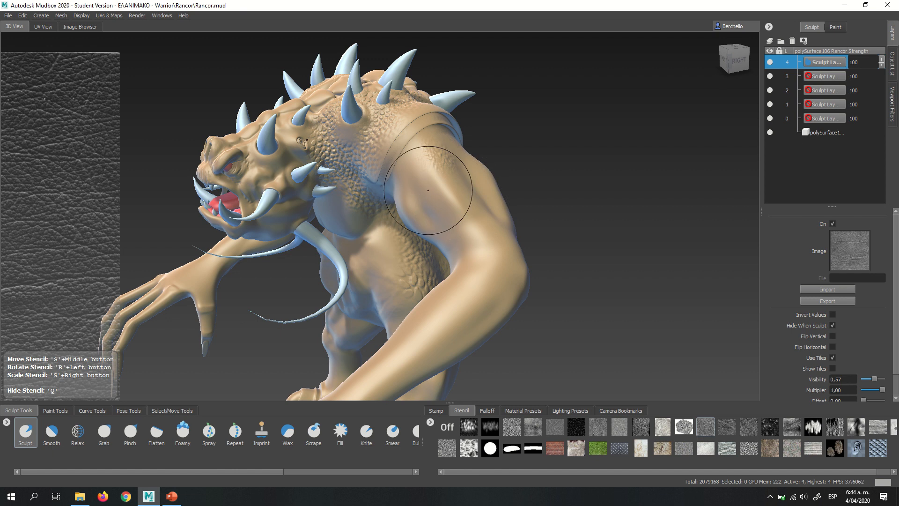
- Enlarge the brush to span more than the arm's width and sculpt the leather texture over the upper arm
alt+drag(469, 215, 557, 213)
key(b)
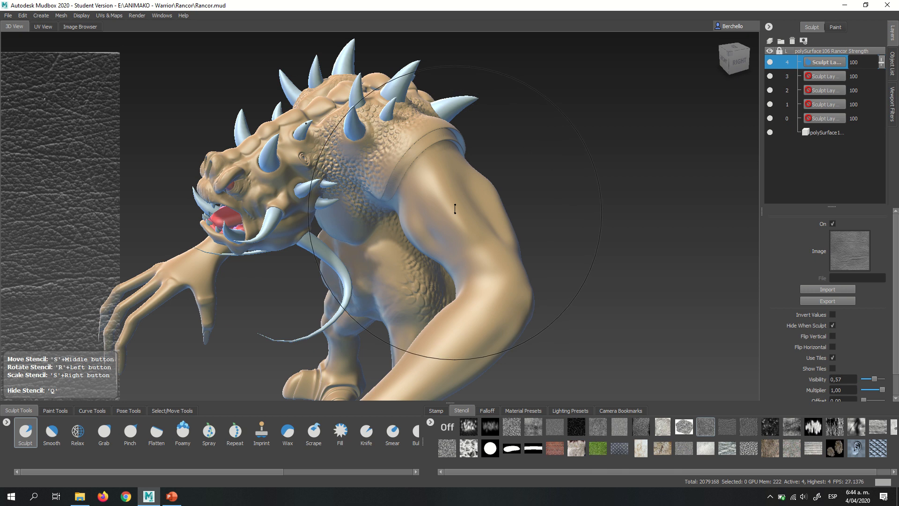
key(q)
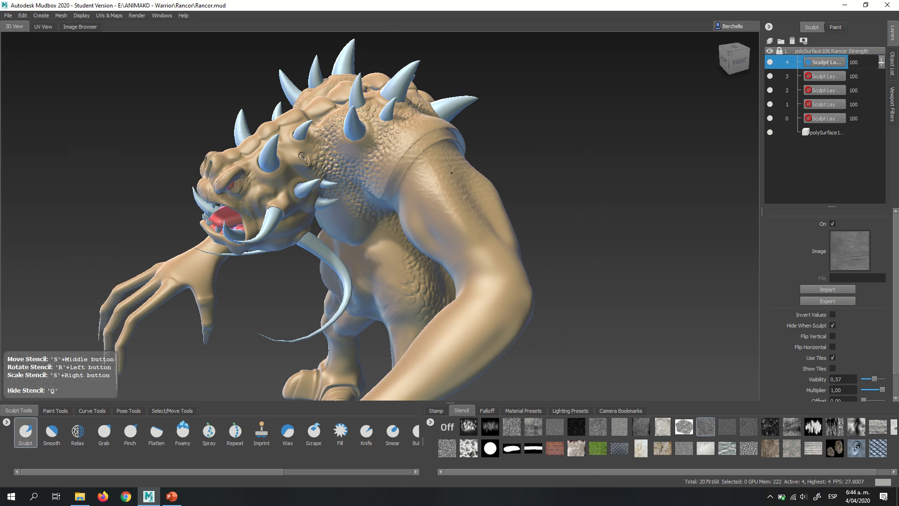
key(q)
key(q)
key(q)
- Continue the leather texture from the elbow along the forearm to the wrist and the back of the hand
alt+drag(506, 265, 584, 248)
alt+middle_drag(581, 247, 530, 226)
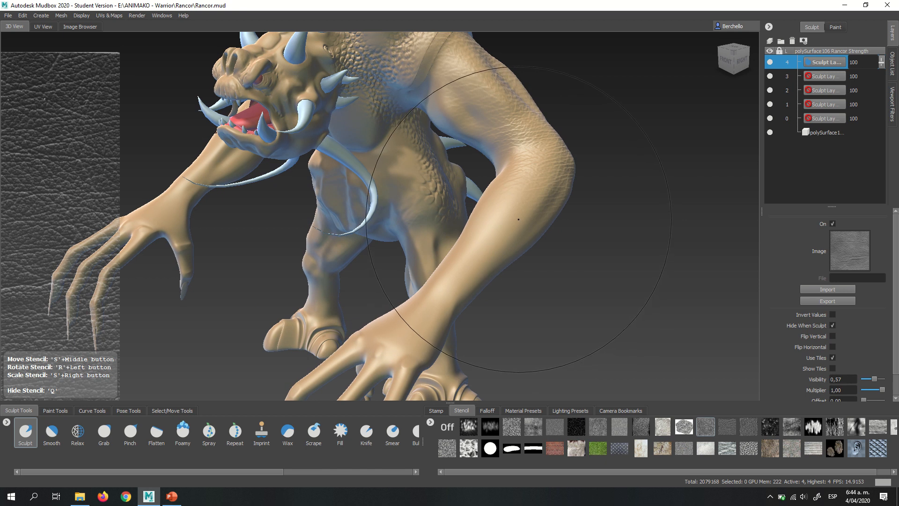
key(q)
key(q)
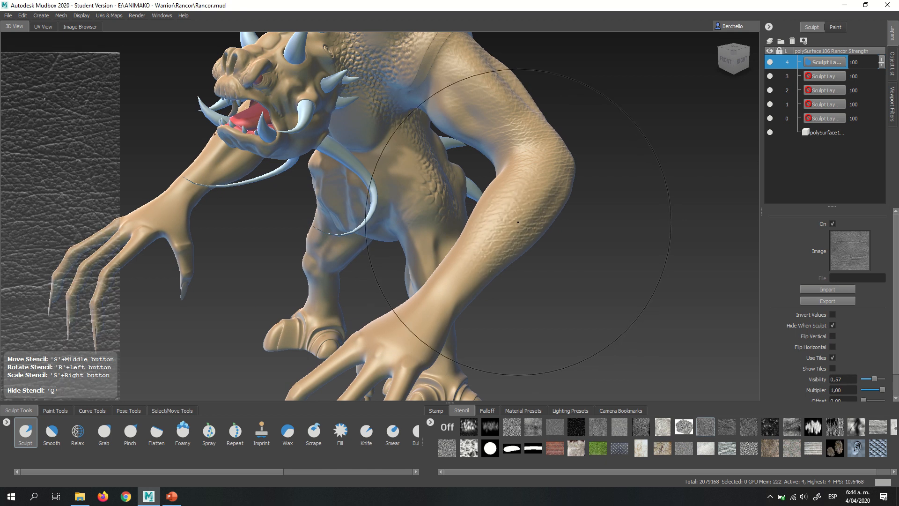
key(q)
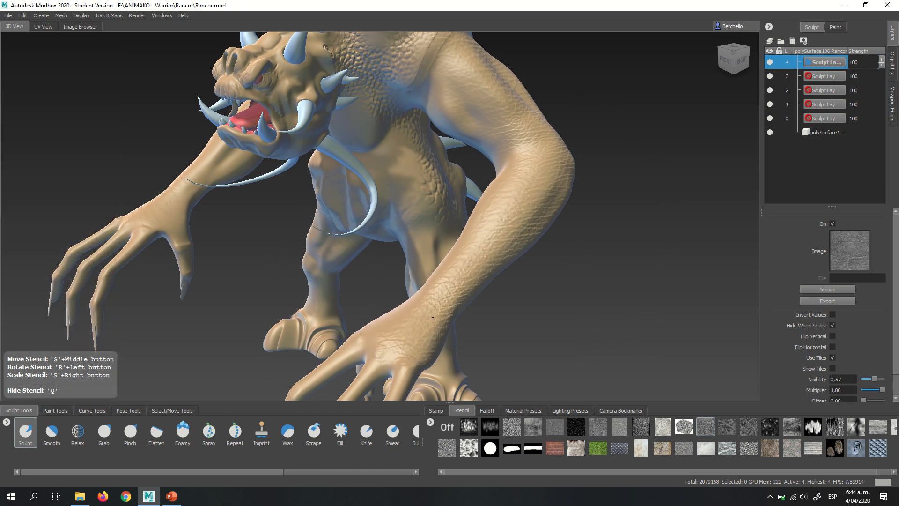
drag(433, 317, 433, 307)
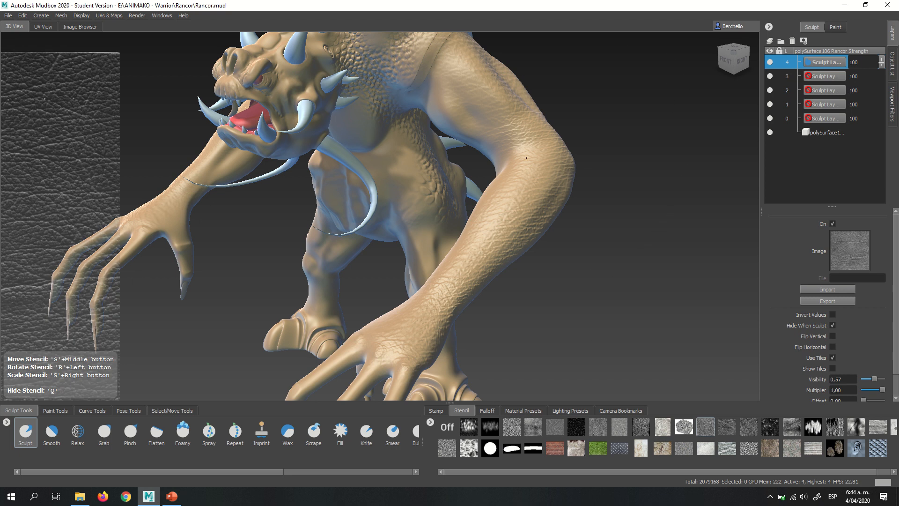
alt+middle_drag(525, 157, 430, 242)
alt+right_drag(430, 243, 519, 164)
- Try the leather texture over the face and brow, and undo it
alt+middle_drag(346, 124, 561, 205)
alt+right_drag(561, 205, 581, 188)
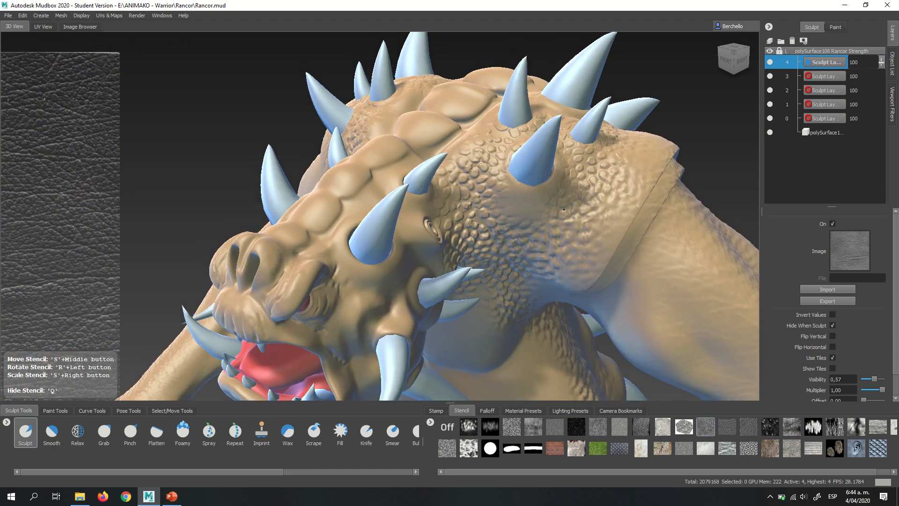
alt+drag(440, 277, 445, 236)
alt+right_drag(445, 236, 465, 214)
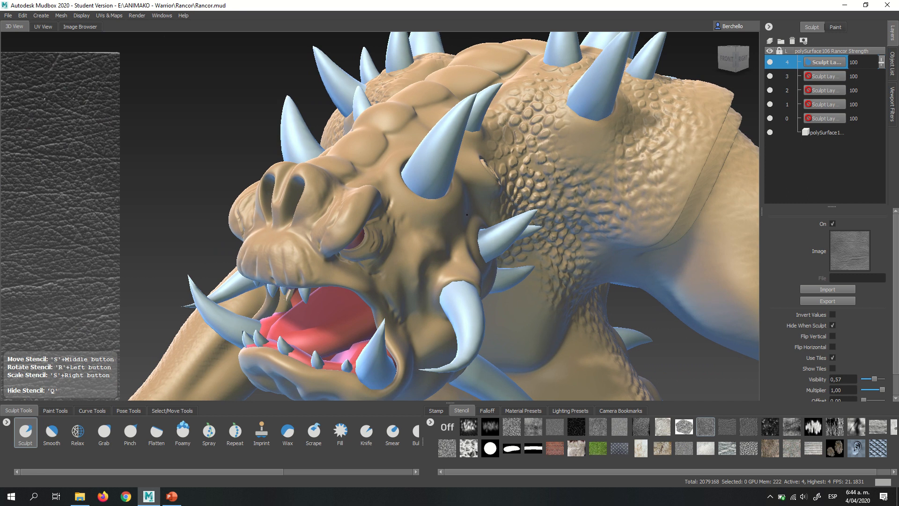
key(q)
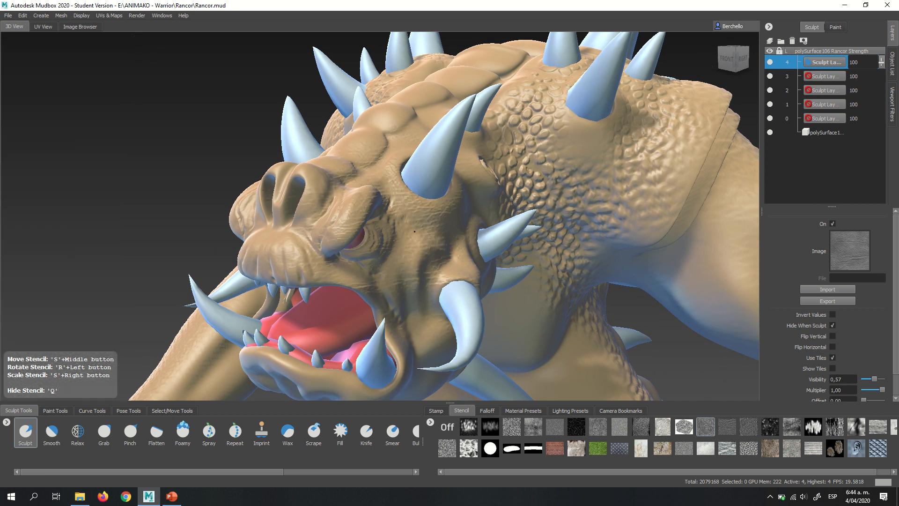
key(q)
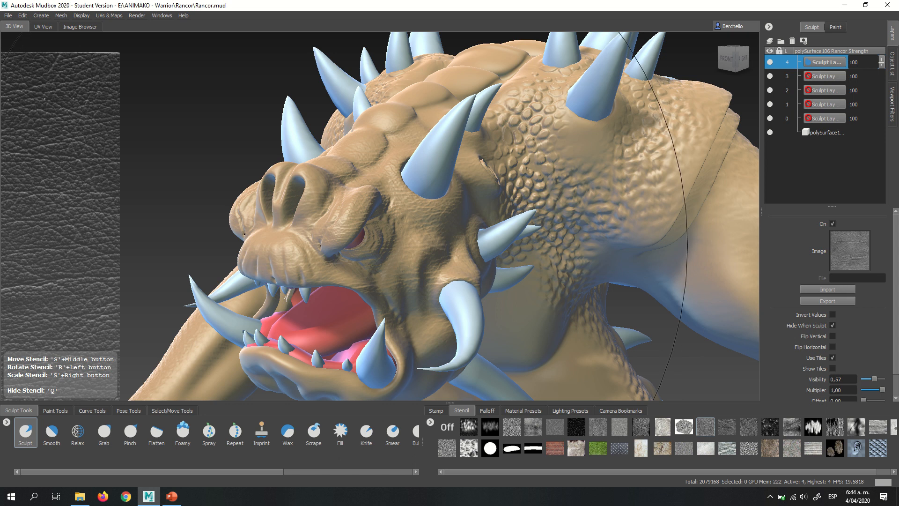
key(q)
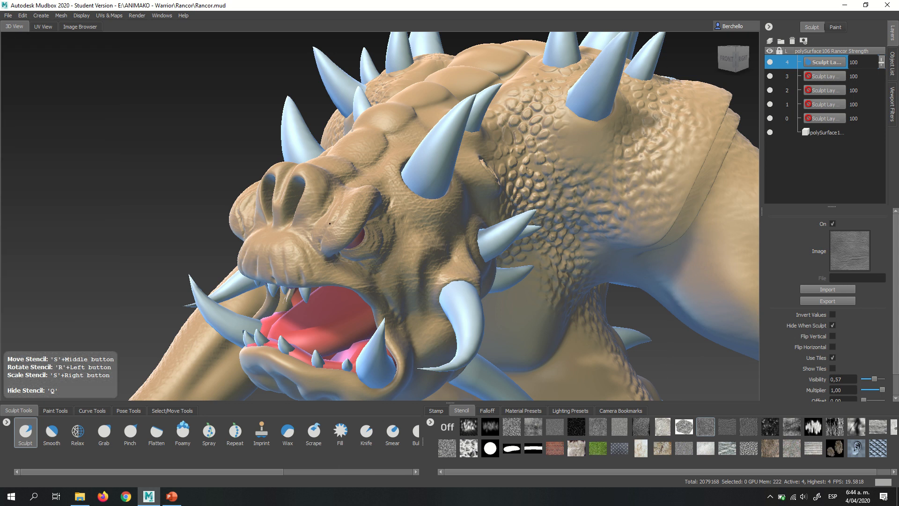
key(q)
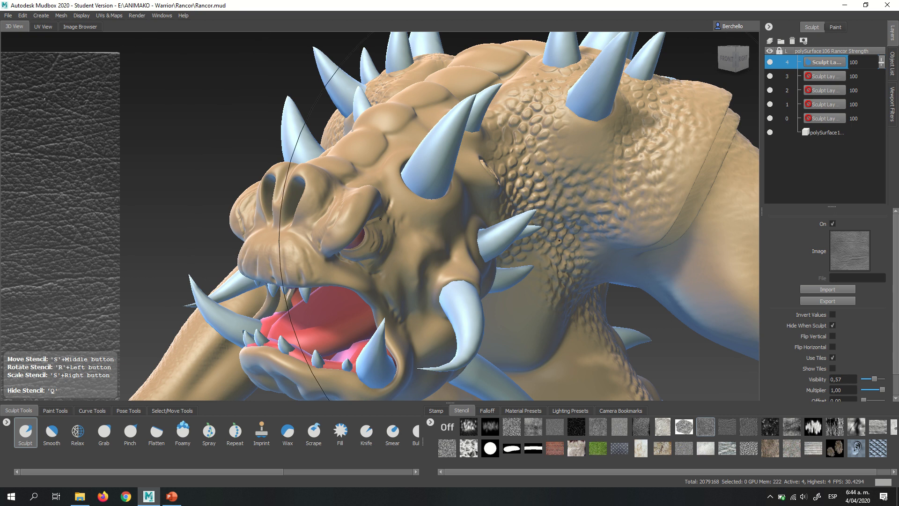
- Sculpt the leather texture over the cheek, brow, muzzle and the skin around the eye
key(q)
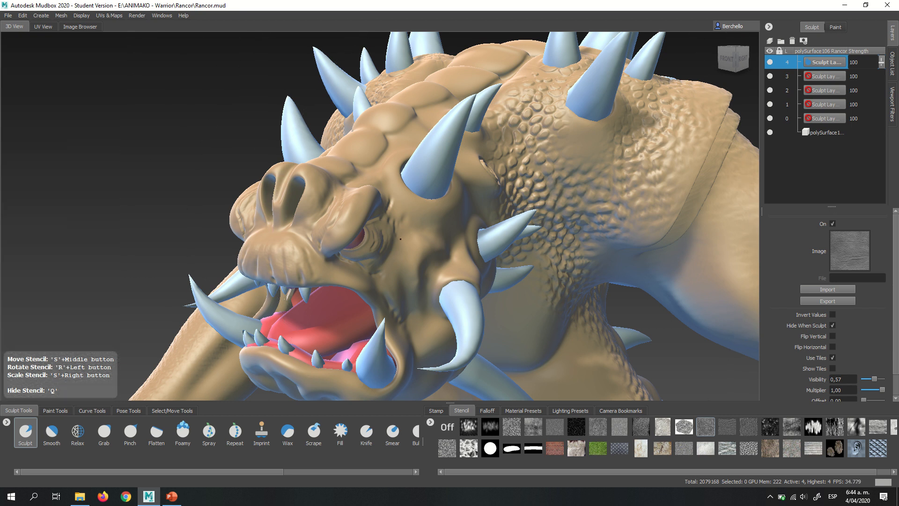
key(q)
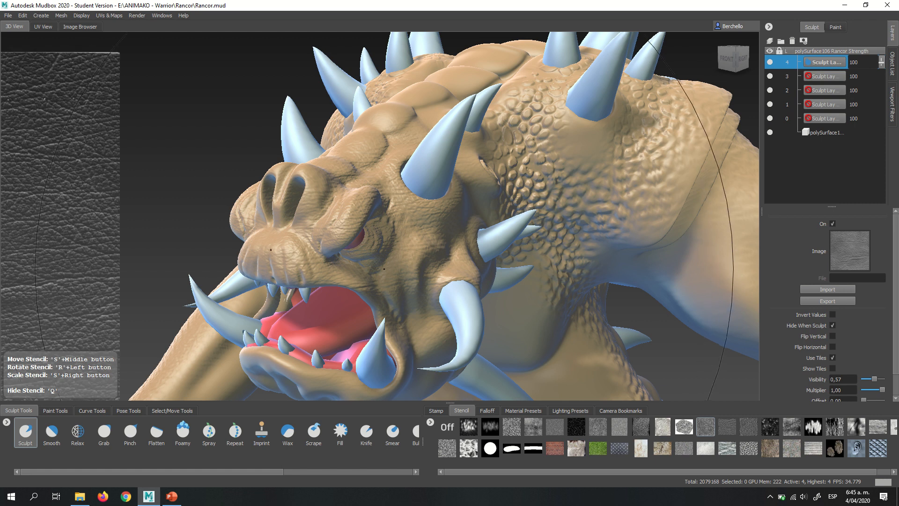
key(q)
key(q)
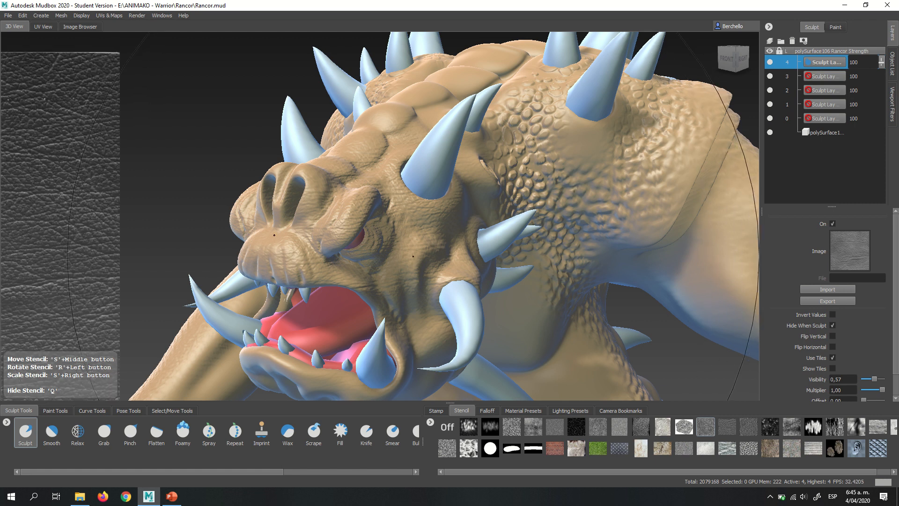
alt+right_drag(418, 281, 480, 267)
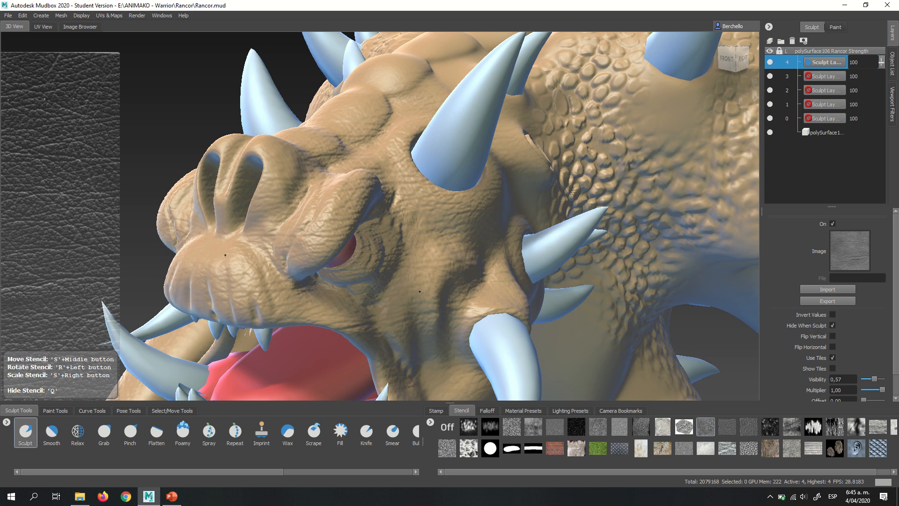
key(q)
key(q)
- Sculpt the leather texture over the chin and the underside of the lower jaw
mouse_move(414, 211)
alt+mouse_down()
mouse_move(474, 163)
mouse_move(437, 194)
mouse_move(376, 200)
alt+mouse_up()
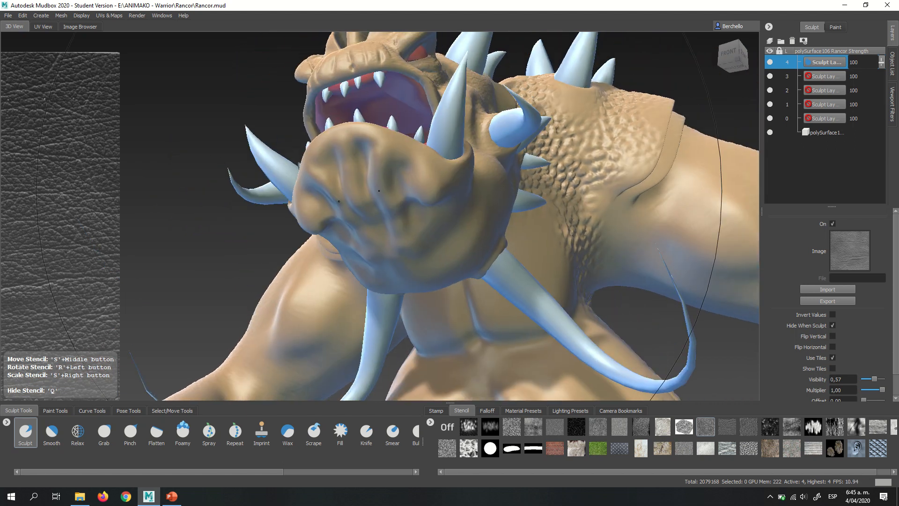
key(q)
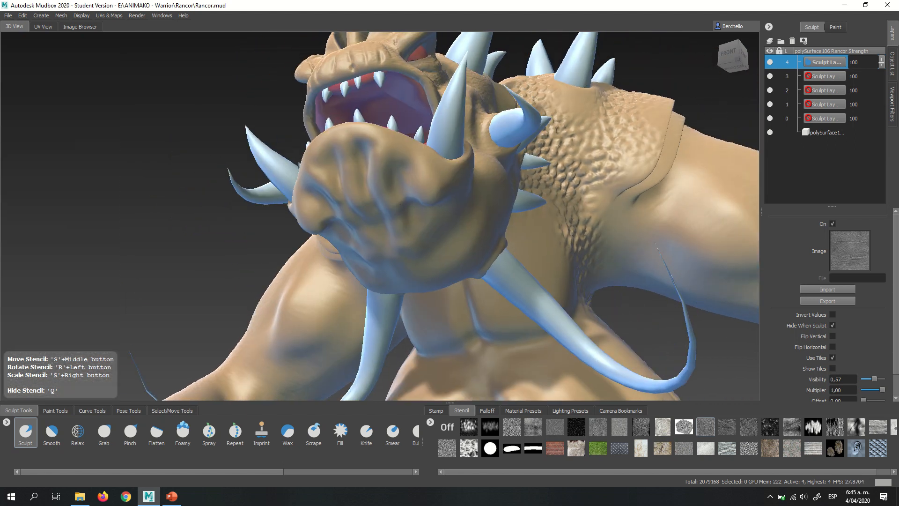
key(q)
key(q)
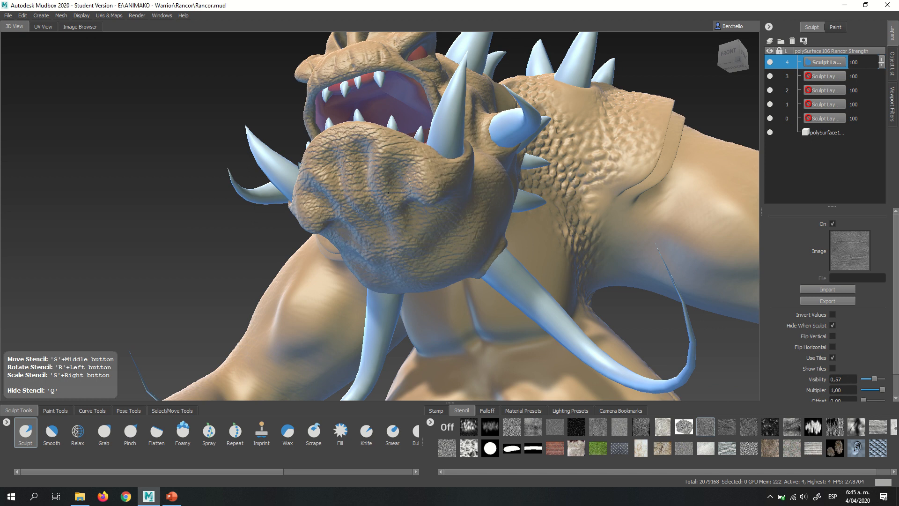
key(q)
- Sculpt the leather texture over the lower back and hip beside the back spikes
alt+drag(388, 193, 584, 214)
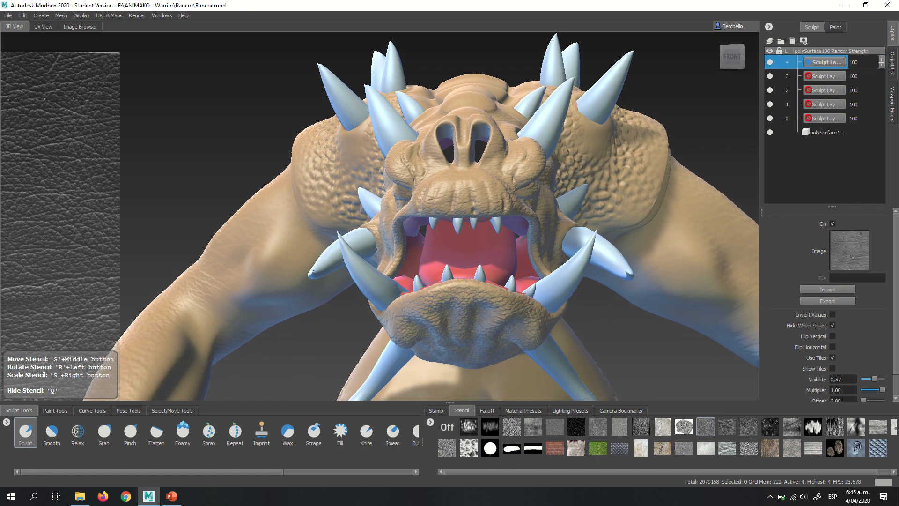
alt+middle_drag(584, 214, 545, 95)
alt+drag(545, 95, 499, 195)
mouse_move(500, 155)
alt+mouse_down()
mouse_move(504, 211)
mouse_move(335, 223)
mouse_move(477, 196)
alt+mouse_up()
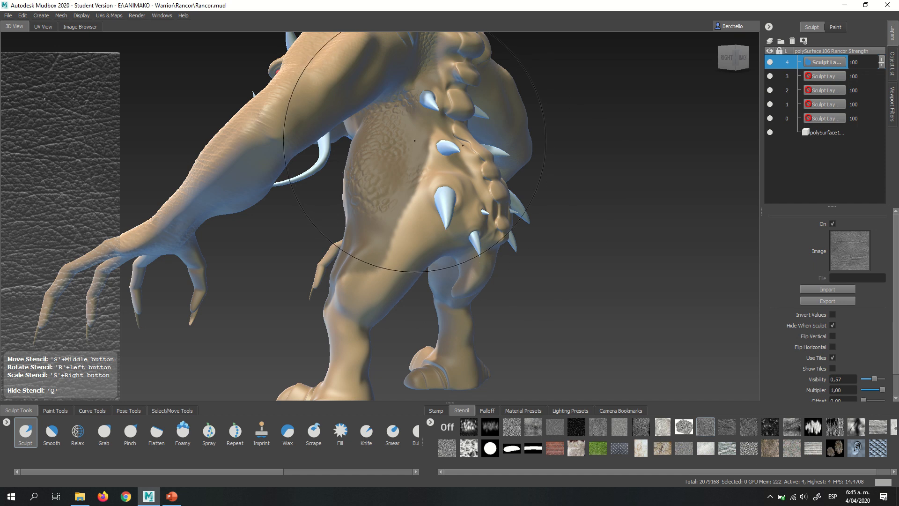
key(q)
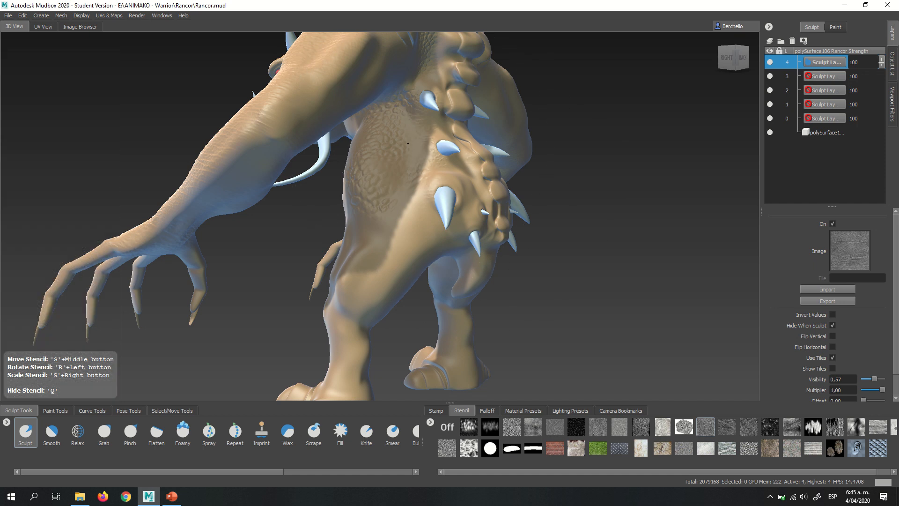
key(q)
key(q)
key(q)
alt+drag(416, 226, 389, 307)
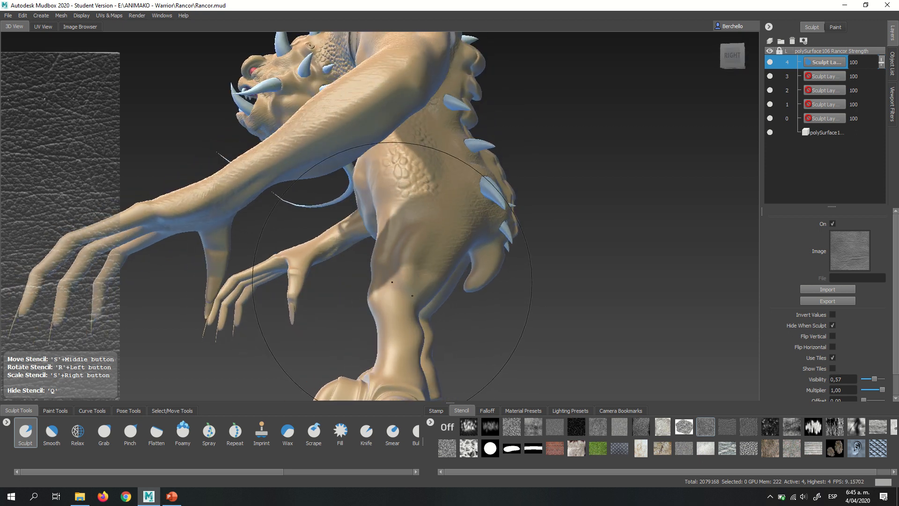
- Sculpt the leather texture over the side of the knee and lower leg
key(q)
key(q)
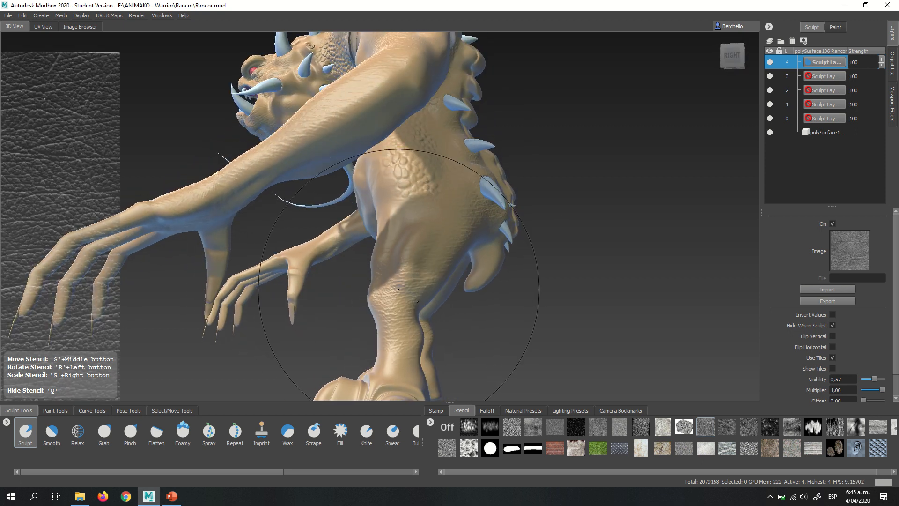
mouse_move(398, 289)
alt+mouse_down()
mouse_move(480, 273)
mouse_move(417, 253)
alt+mouse_up()
- Sculpt the leather texture over the front of the hips, thighs and shins down to the ankles
key(q)
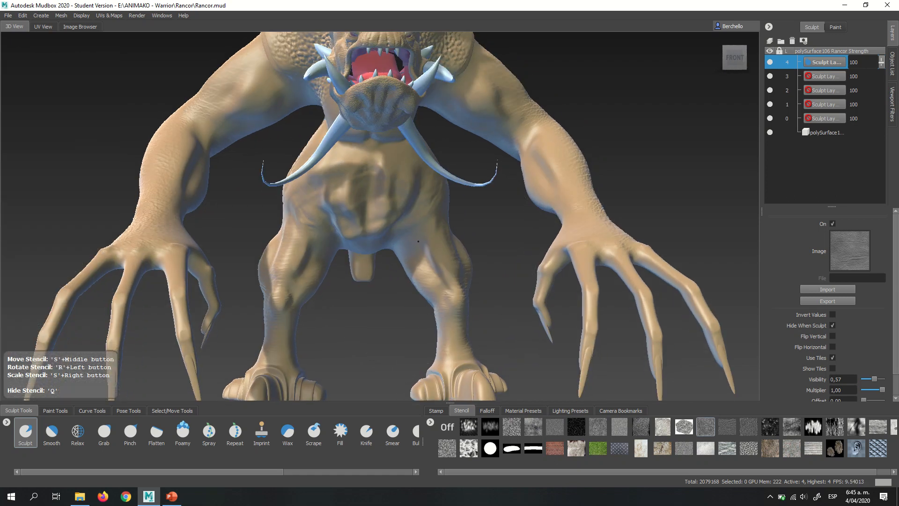
key(q)
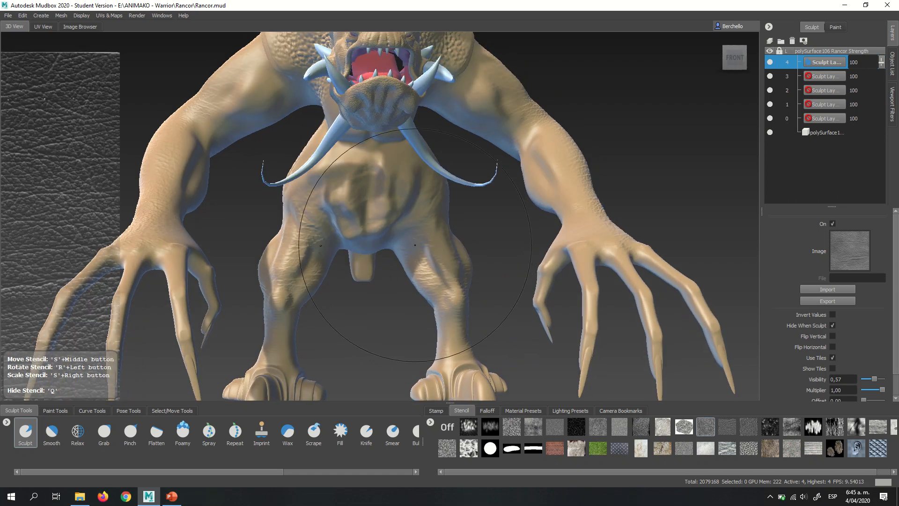
key(q)
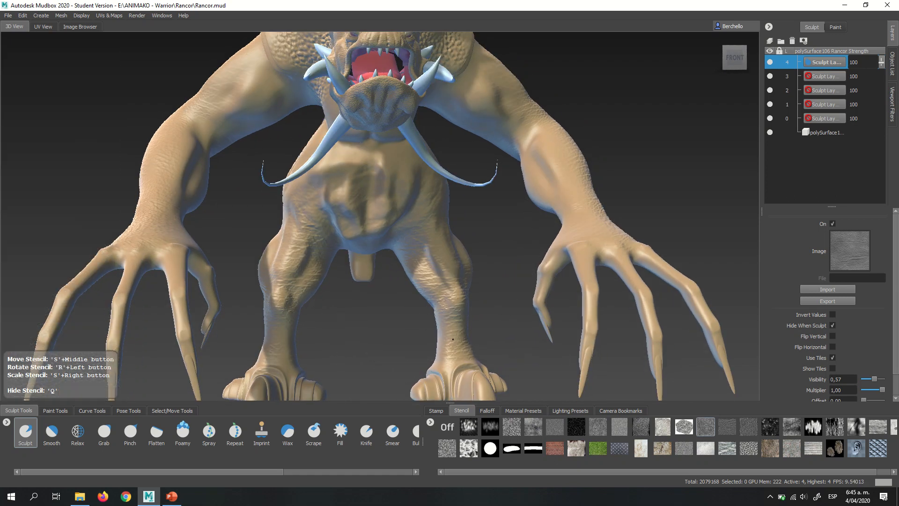
key(q)
alt+right_drag(278, 172, 281, 172)
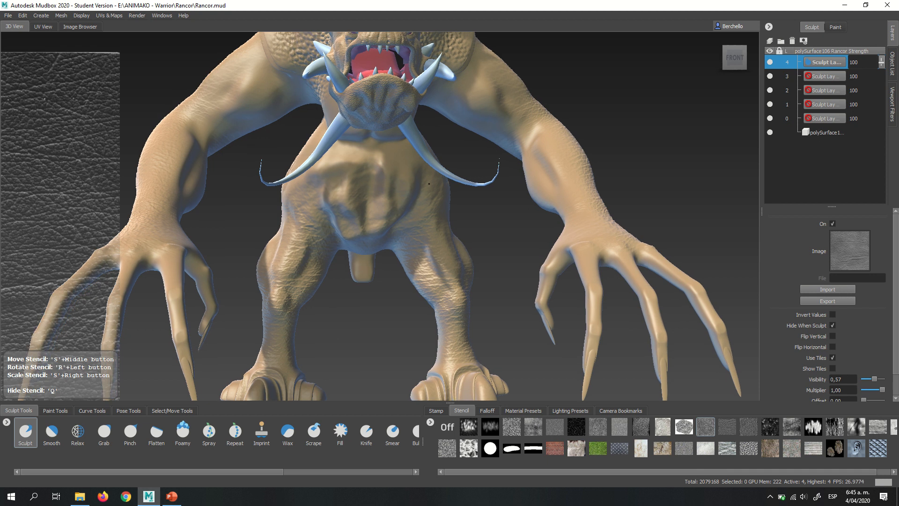
- Try the spotted pebble stencil, and replace it with the cracked-stone bw_skin05.jpg stencil for the belly
alt+middle_drag(397, 113, 424, 196)
alt+right_drag(423, 197, 405, 188)
mouse_move(405, 188)
alt+mouse_down()
mouse_move(444, 149)
mouse_move(490, 184)
alt+mouse_up()
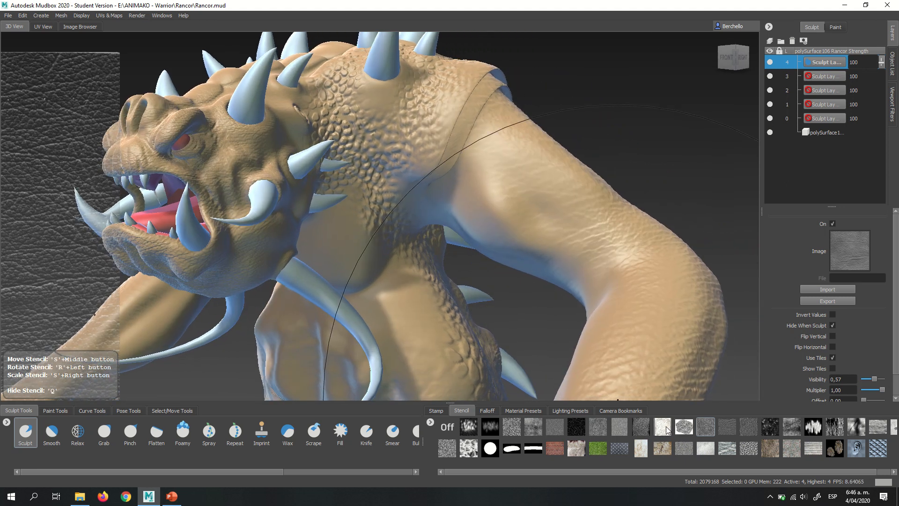
click(682, 429)
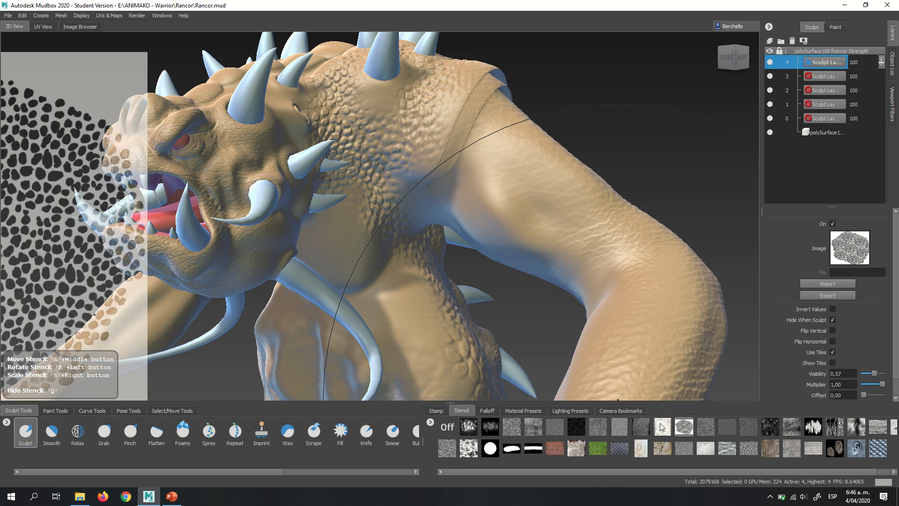
click(662, 427)
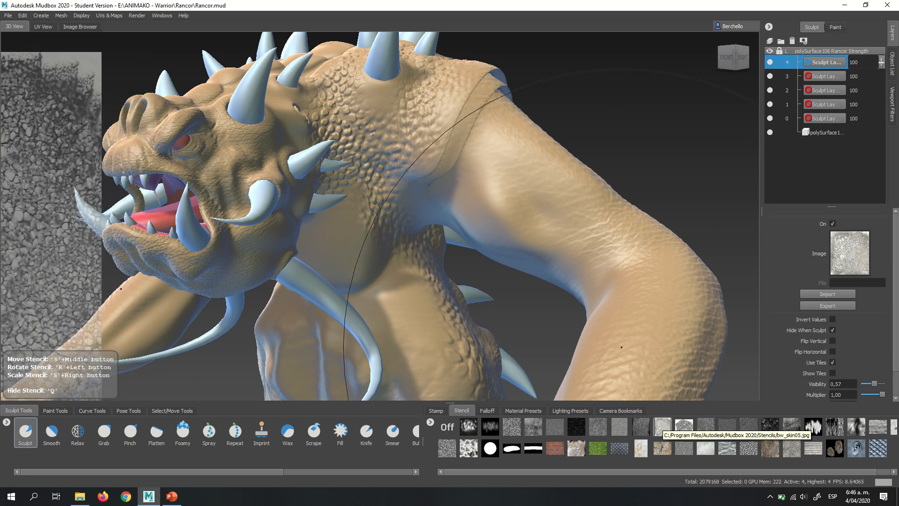
alt+drag(342, 224, 398, 211)
alt+middle_drag(392, 295, 388, 161)
mouse_move(387, 161)
alt+mouse_down()
mouse_move(428, 193)
mouse_move(406, 221)
alt+mouse_up()
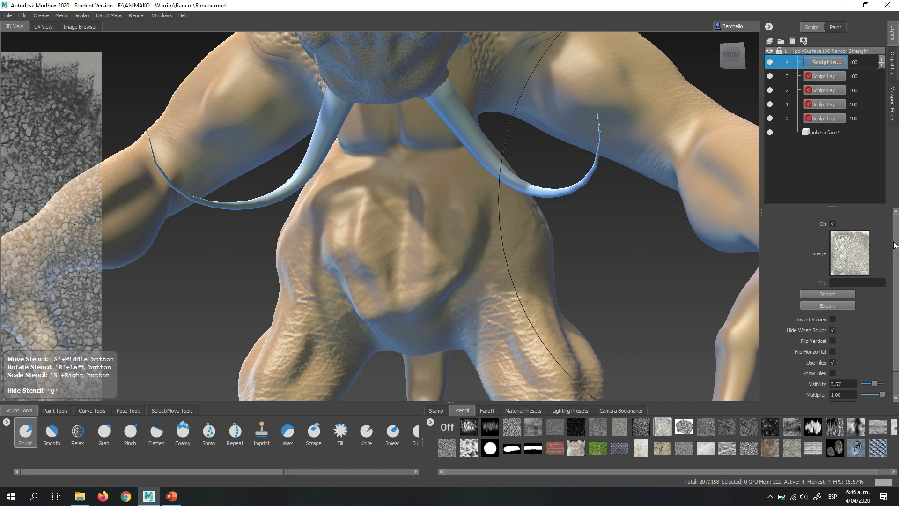
- Turn off mirroring for the Sculpt tool and reduce the brush size to 4.98
click(32, 431)
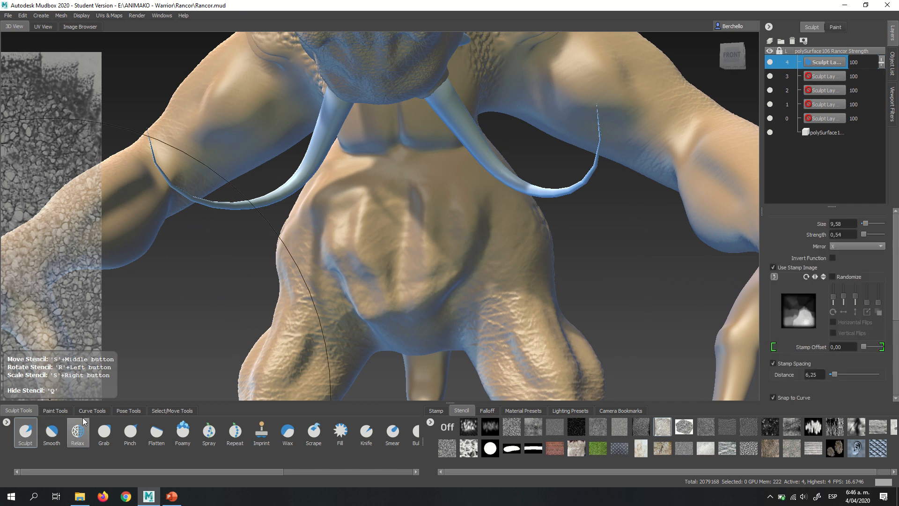
click(854, 245)
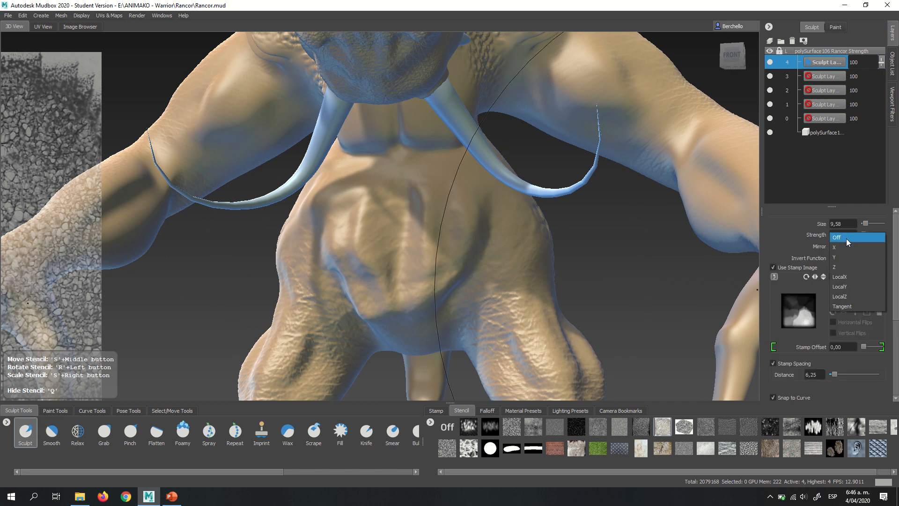
click(846, 238)
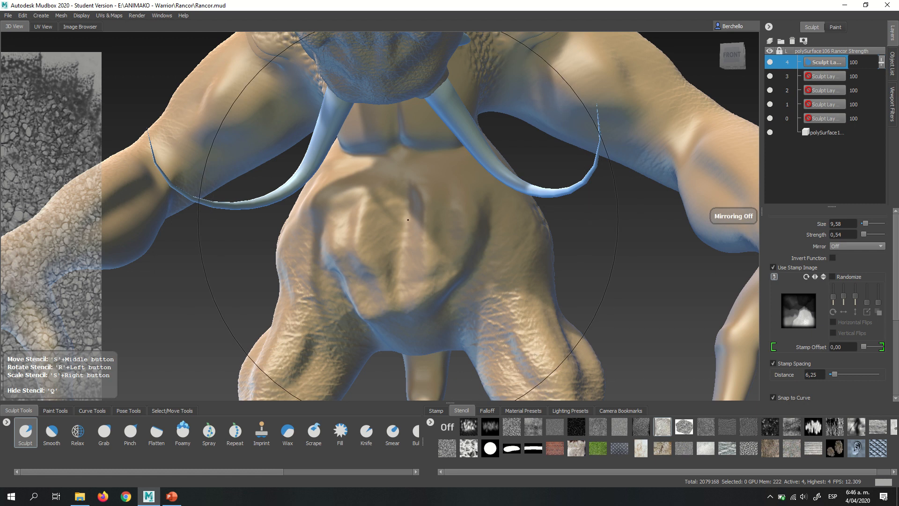
key(q)
key(q)
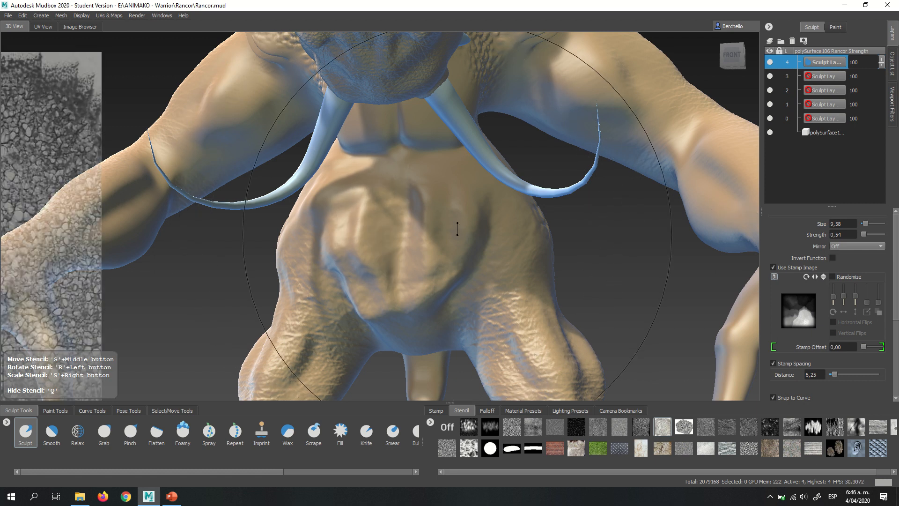
mouse_move(457, 235)
mouse_down()
mouse_move(313, 235)
mouse_move(351, 235)
mouse_up()
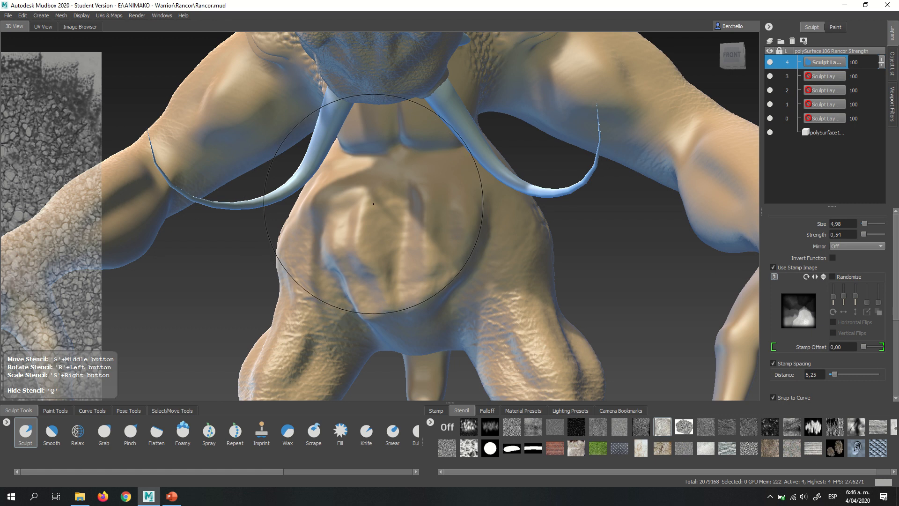
- Try sculpting the cracked-stone texture over the belly folds, the belly's sides and the lower abdomen
key(q)
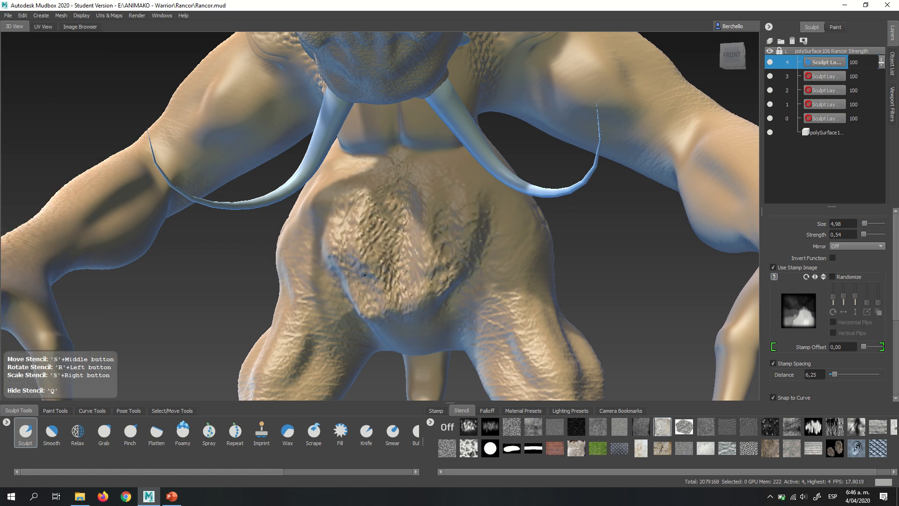
key(q)
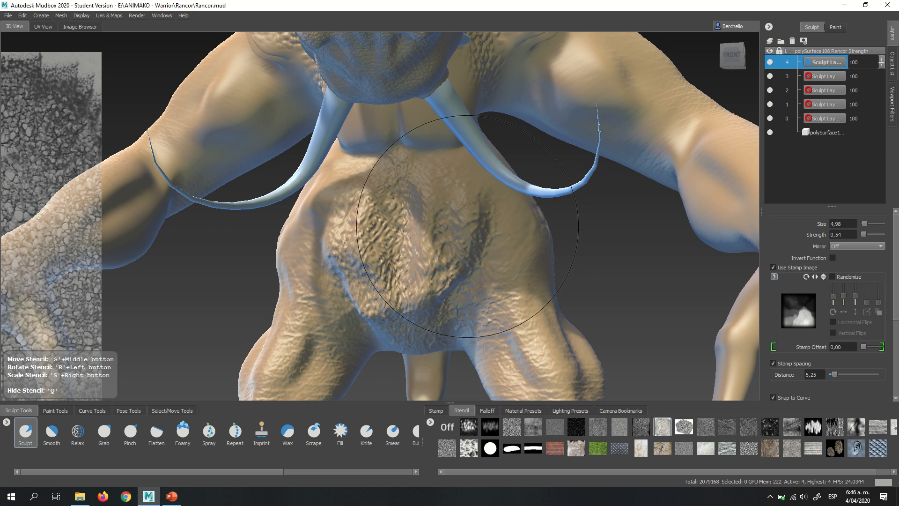
key(q)
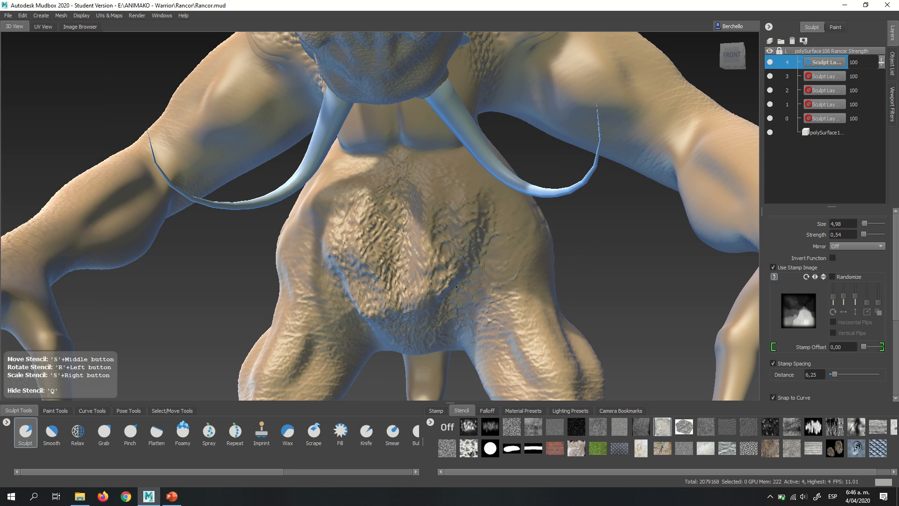
key(q)
key(q)
key(q)
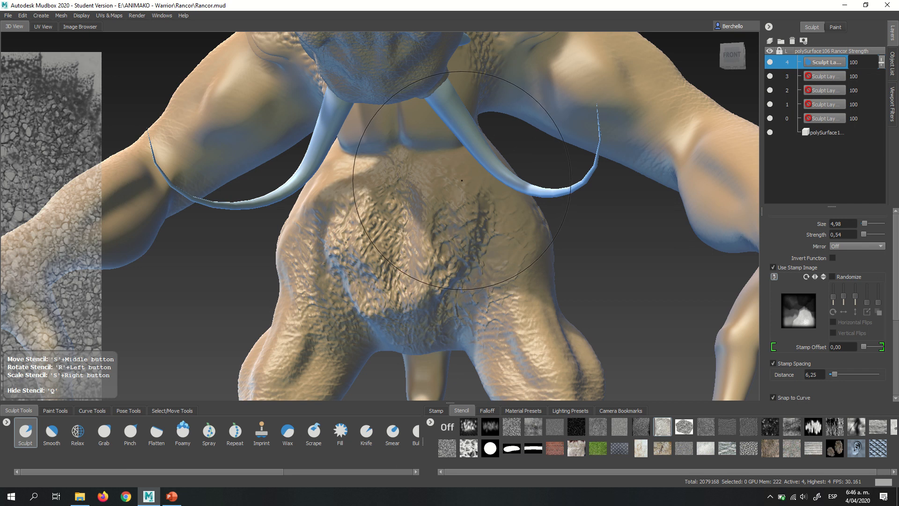
key(q)
key(q)
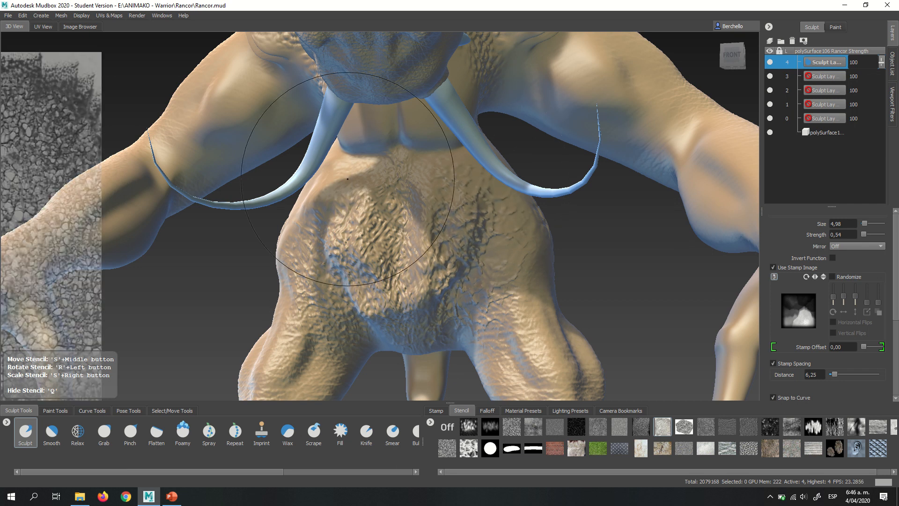
key(q)
key(q)
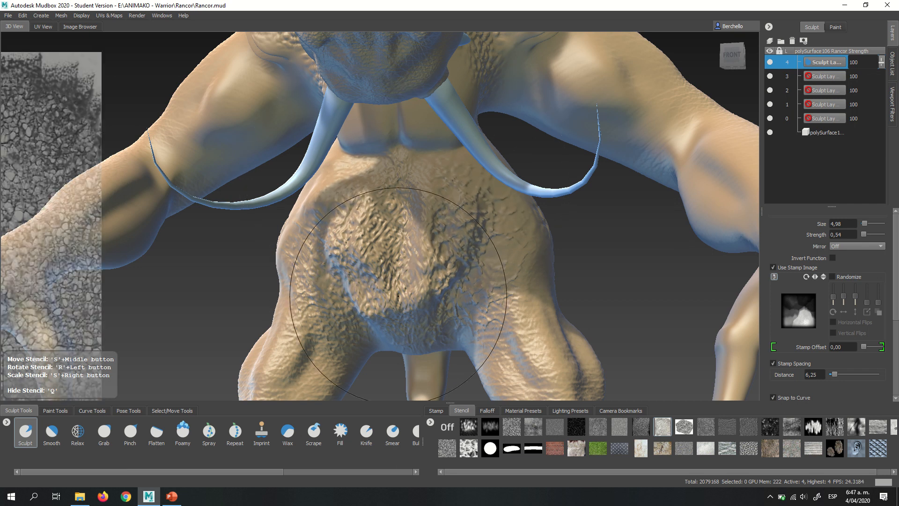
key(q)
key(q)
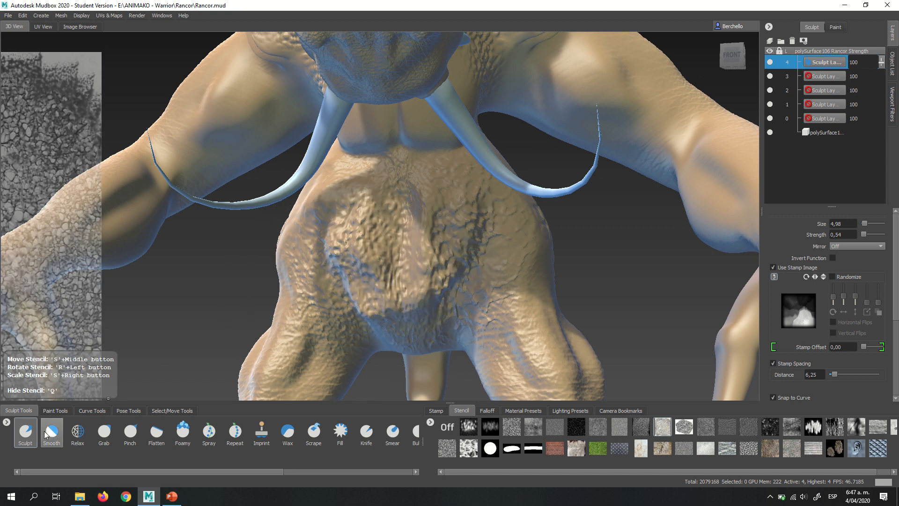
- Switch off the stencil and undo the cracked-stone strokes on the belly
click(449, 426)
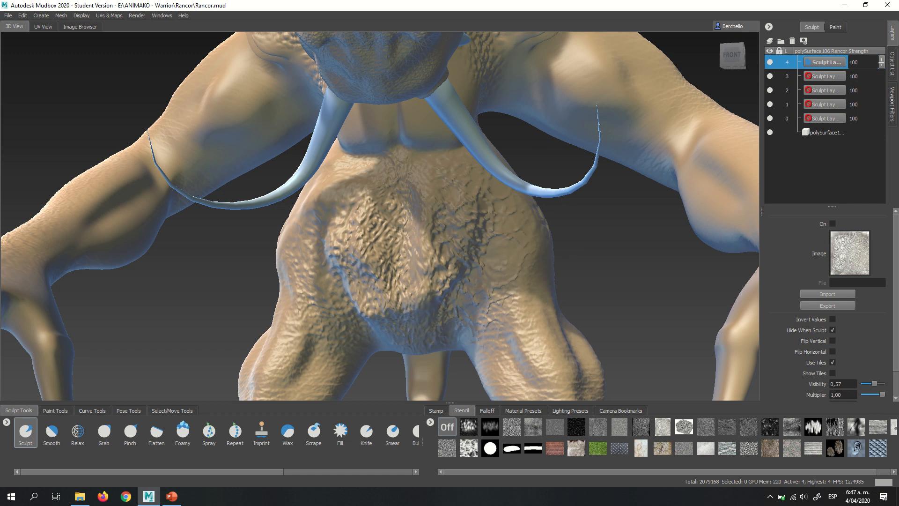
drag(444, 309, 409, 312)
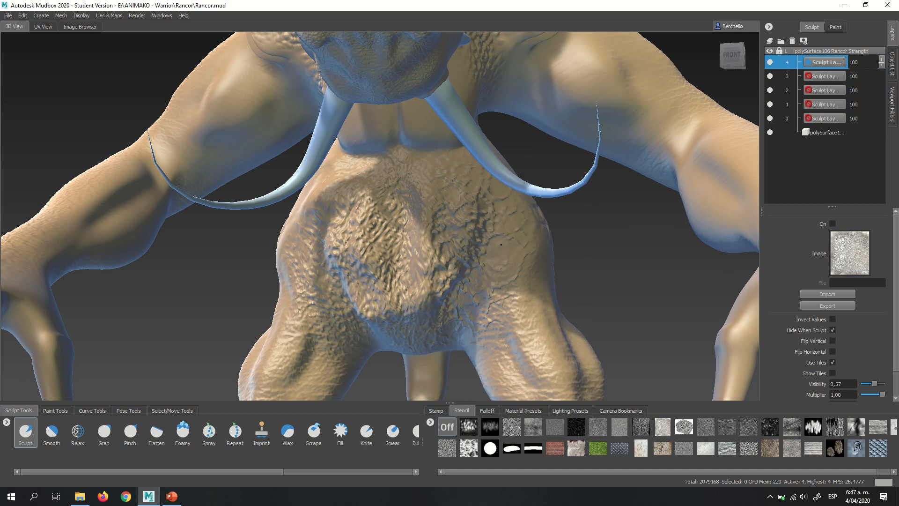
alt+right_drag(445, 250, 415, 228)
mouse_move(414, 228)
alt+mouse_down()
mouse_move(618, 221)
mouse_move(459, 244)
mouse_move(429, 234)
mouse_move(403, 239)
alt+mouse_up()
alt+right_drag(402, 240, 476, 239)
mouse_move(475, 240)
alt+mouse_down()
mouse_move(501, 238)
mouse_move(515, 221)
alt+mouse_up()
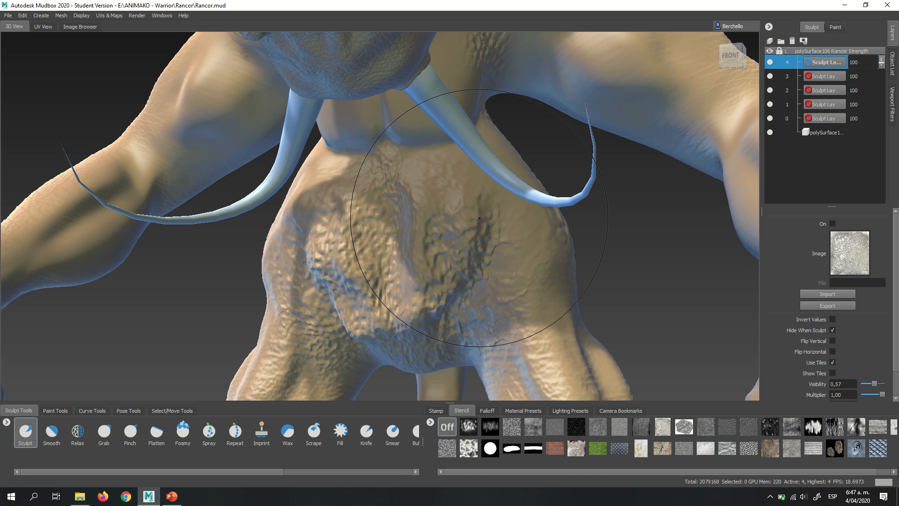
key(ctrl+z)
key(ctrl+z)
key(ctrl+z)
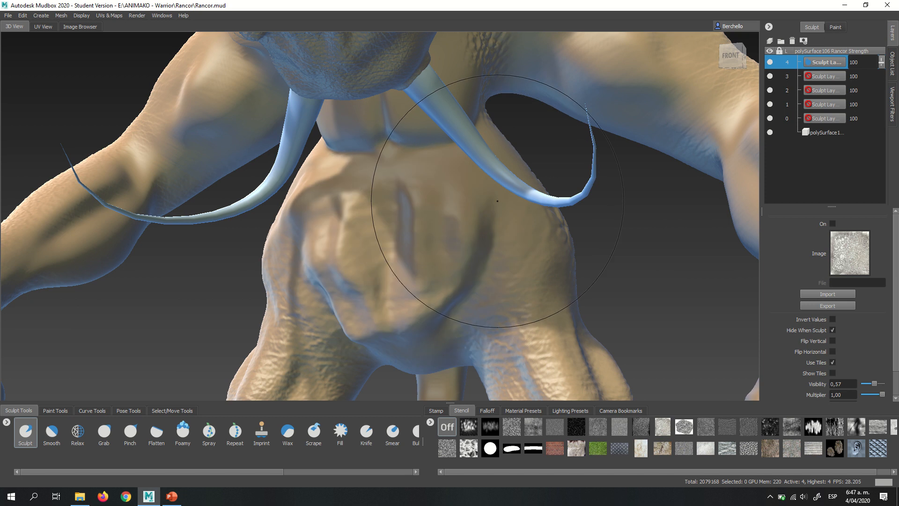
- Choose the black stencil with fine white speckles for the chest
alt+drag(427, 242, 449, 238)
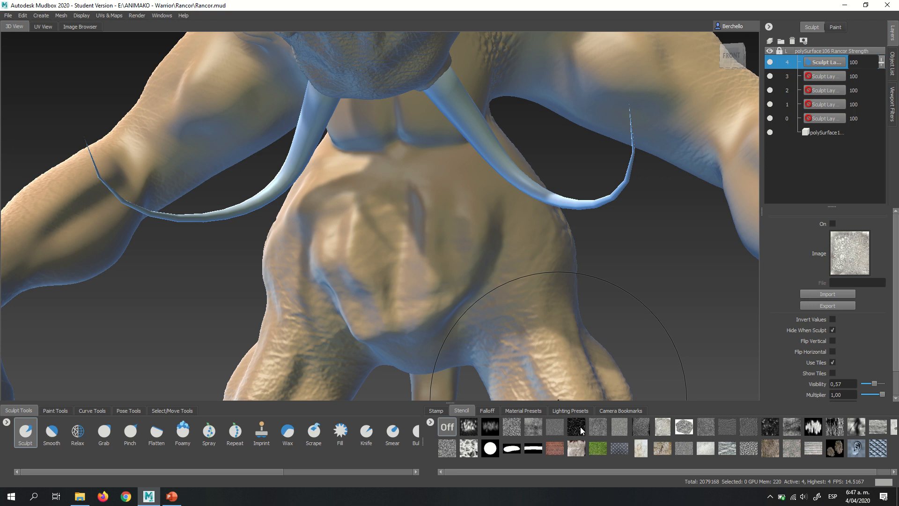
mouse_move(591, 428)
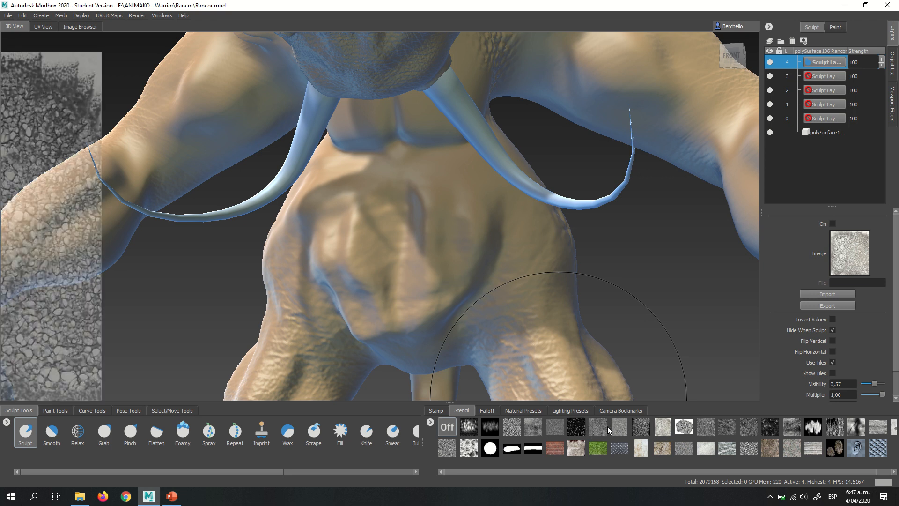
click(579, 427)
alt+drag(432, 272, 417, 211)
alt+middle_drag(417, 210, 426, 206)
alt+right_drag(427, 206, 441, 230)
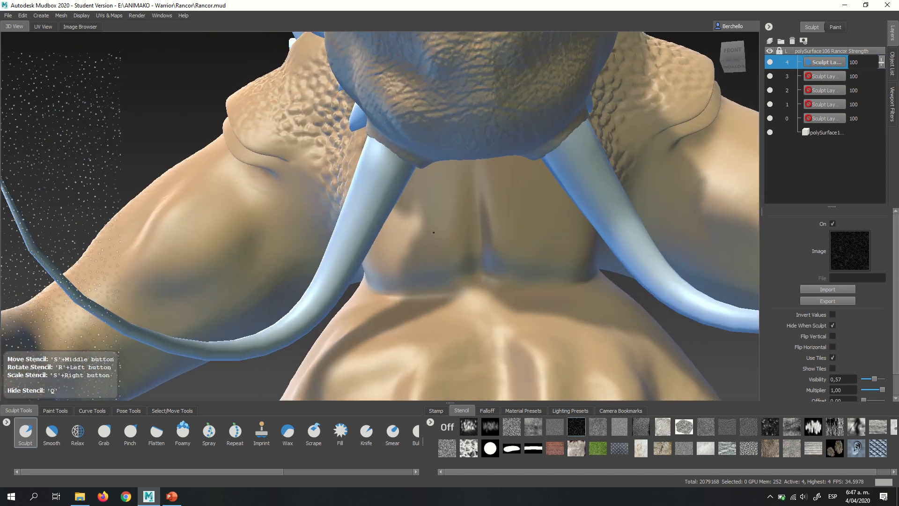
- Try the speckled texture down the centre of the chest, and undo it
mouse_move(441, 230)
alt+middle_down()
mouse_move(468, 206)
mouse_move(397, 151)
alt+middle_up()
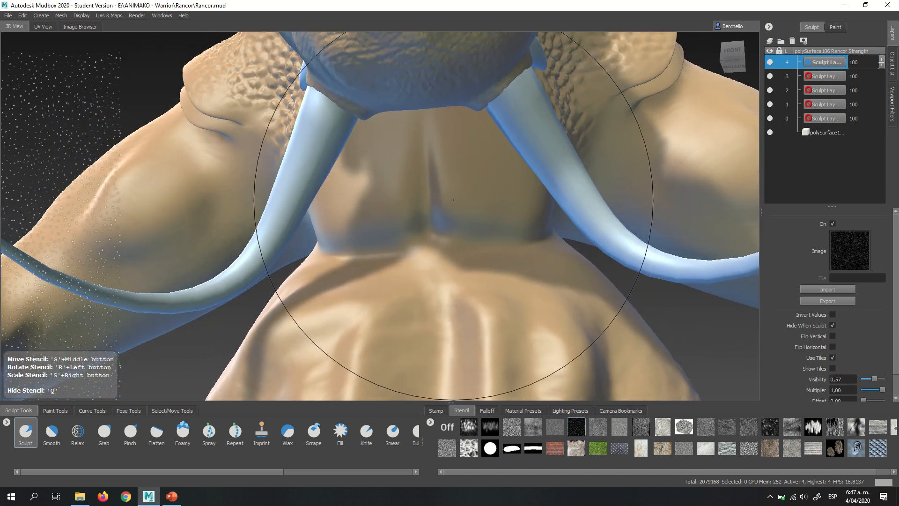
drag(396, 151, 408, 163)
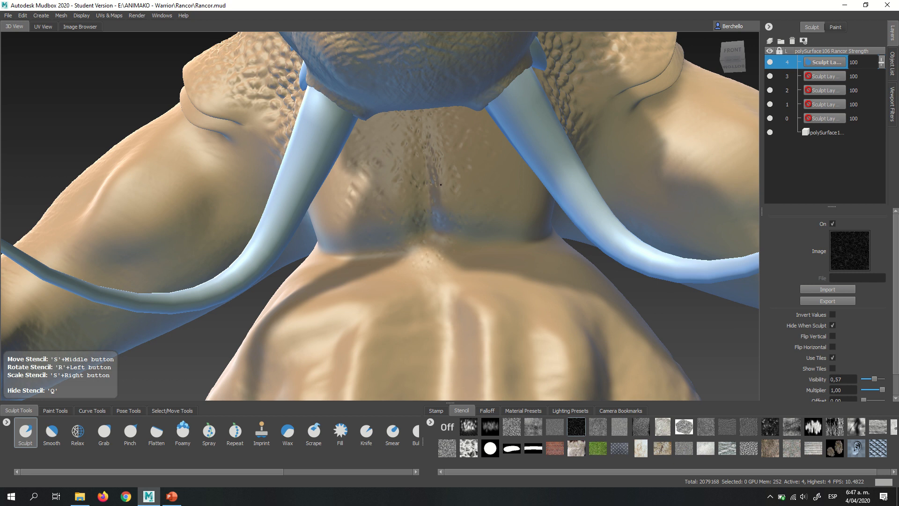
key(ctrl+z)
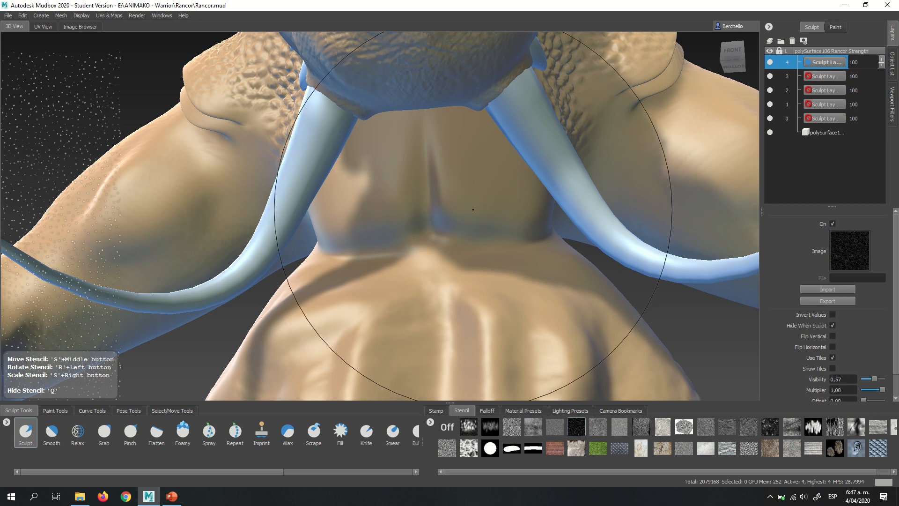
- Sculpt sparse speckled bumps over both sides of the chest between the tusks
click(485, 202)
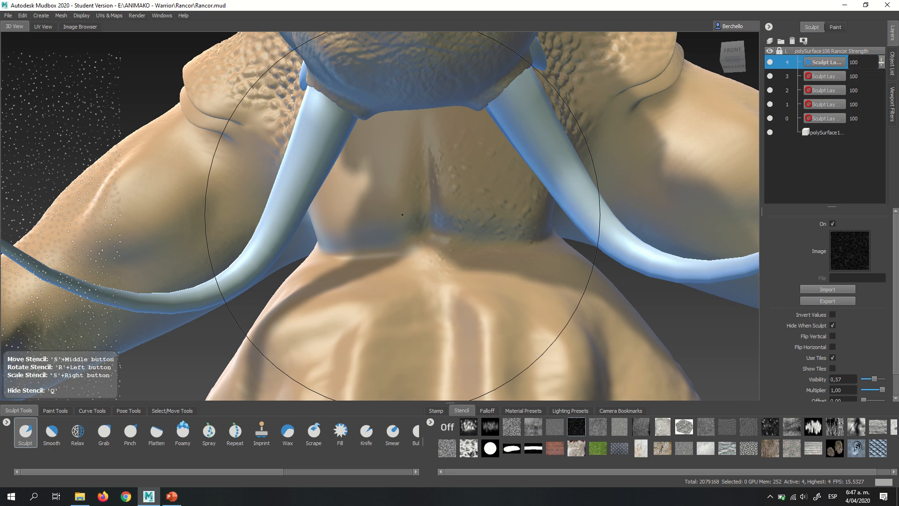
drag(336, 216, 342, 206)
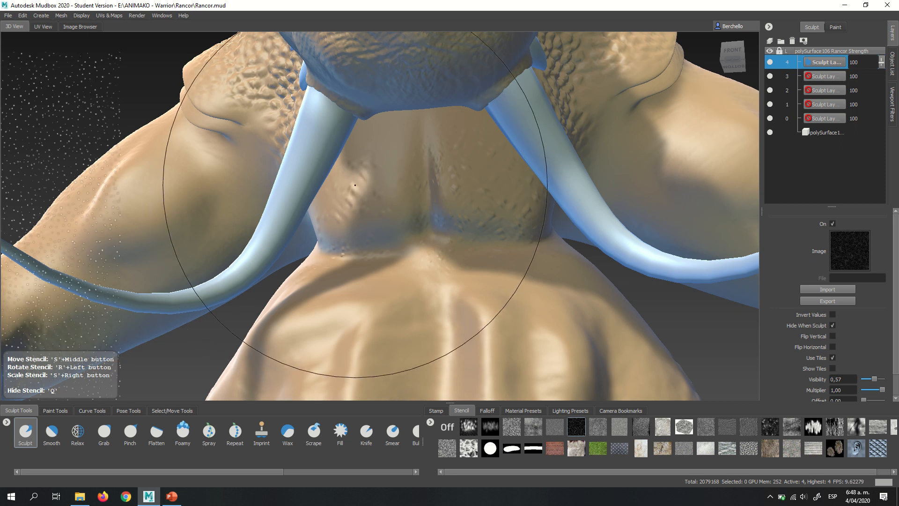
drag(360, 170, 380, 209)
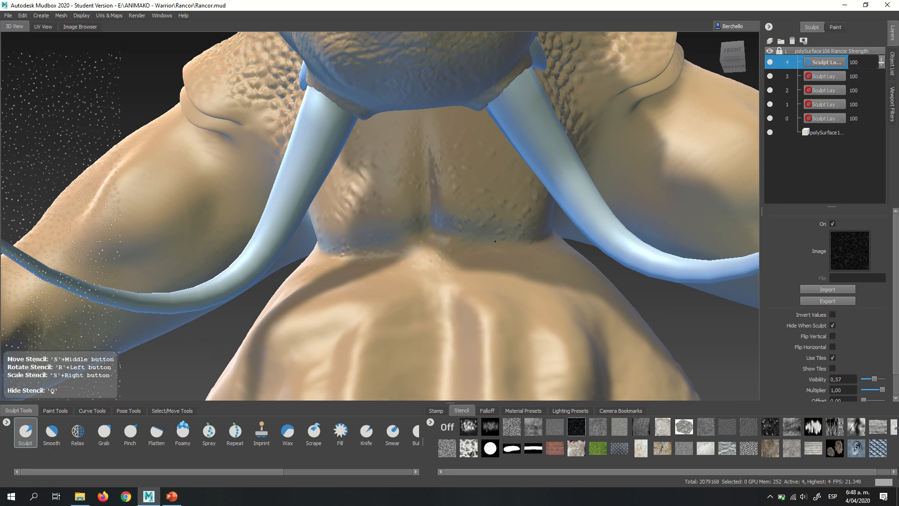
mouse_move(451, 249)
alt+mouse_down()
mouse_move(533, 166)
mouse_move(508, 260)
mouse_move(573, 165)
mouse_move(531, 253)
mouse_move(542, 194)
mouse_move(532, 176)
mouse_move(445, 177)
alt+mouse_up()
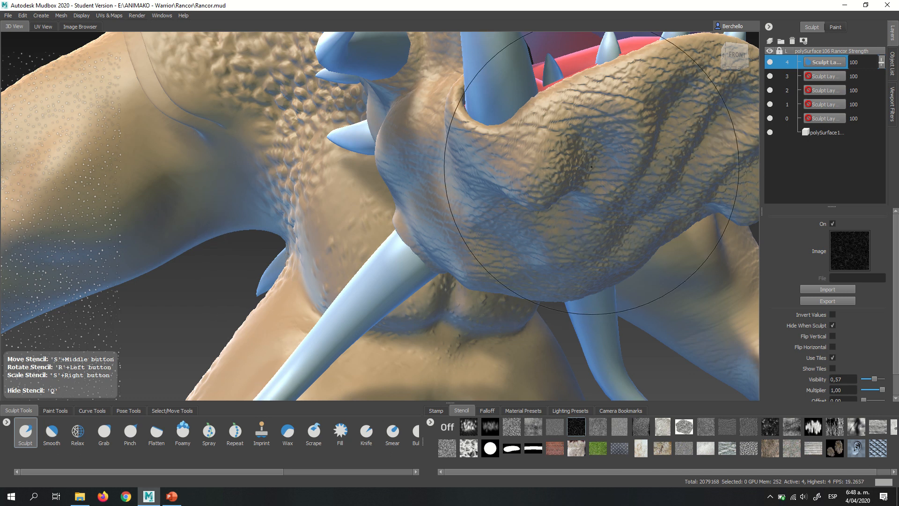
- Try the speckled texture on the creased lower jaw, and undo the stroke
mouse_move(591, 167)
mouse_down()
mouse_move(570, 165)
mouse_move(571, 173)
mouse_up()
mouse_move(583, 202)
alt+right_down()
mouse_move(535, 172)
mouse_move(522, 174)
alt+right_up()
key(ctrl+z)
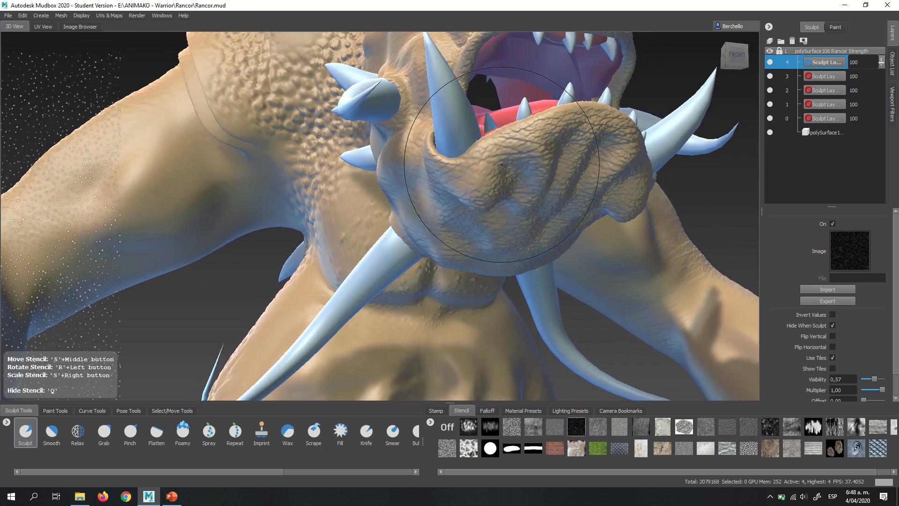
- Sculpt speckled bumps into the folds of the belly below the chest, on both sides of the centre
alt+middle_drag(495, 96, 440, 183)
alt+middle_drag(374, 342, 466, 166)
mouse_move(465, 166)
alt+mouse_down()
mouse_move(452, 151)
mouse_move(414, 154)
mouse_move(366, 175)
mouse_move(372, 221)
alt+mouse_up()
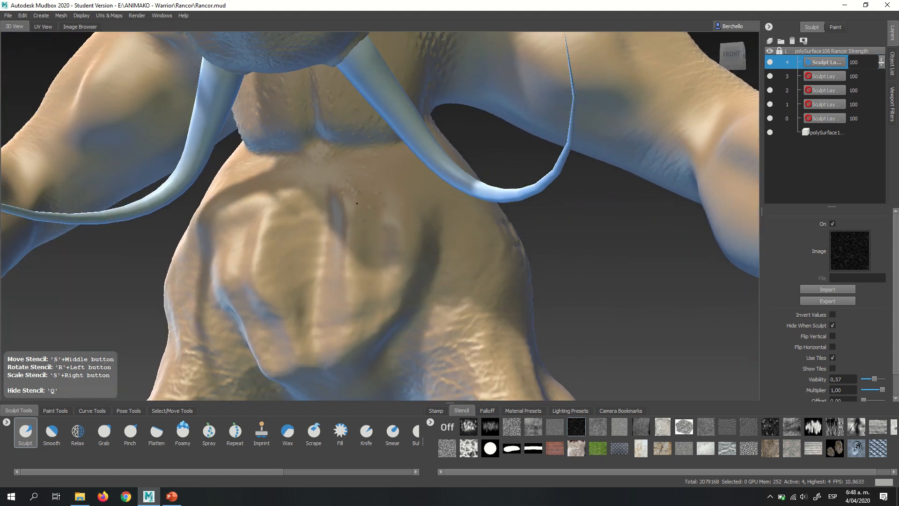
drag(363, 213, 370, 205)
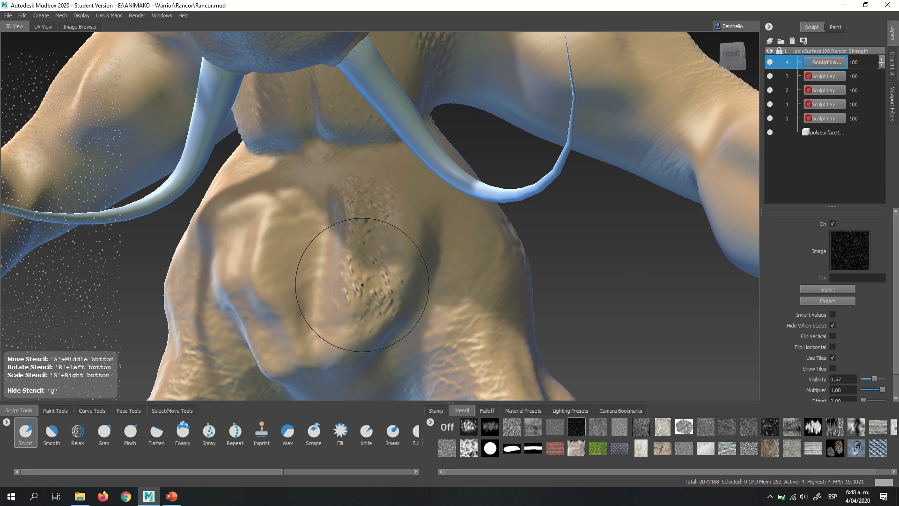
mouse_move(362, 284)
alt+mouse_down()
mouse_move(417, 244)
mouse_move(386, 233)
alt+mouse_up()
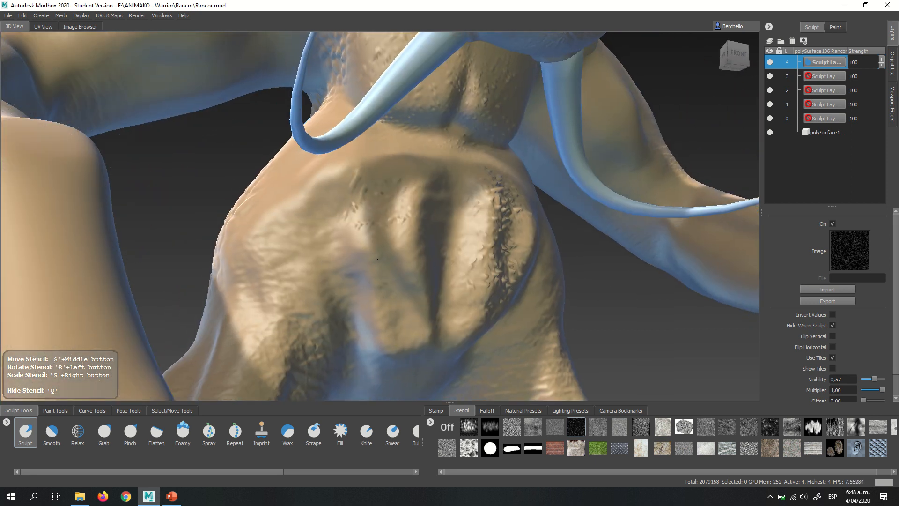
alt+middle_drag(463, 170, 456, 161)
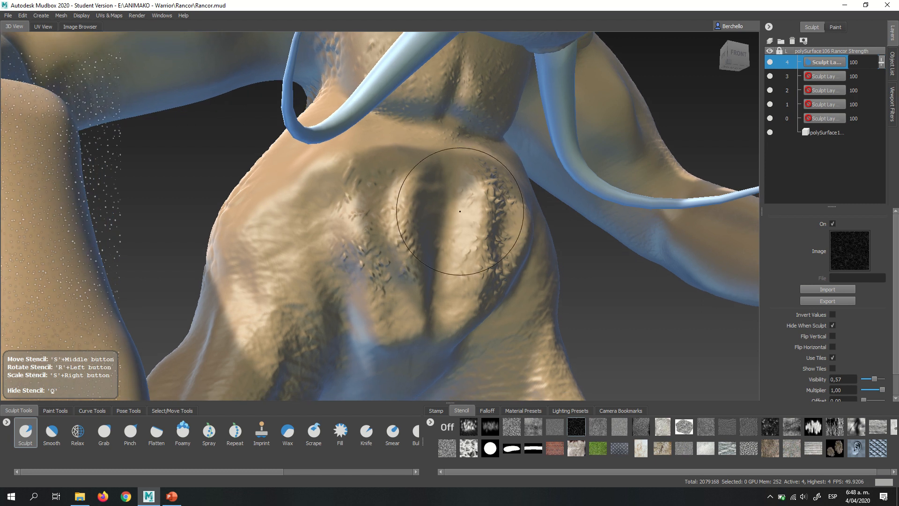
- Sculpt speckled bumps over the foot's lower ankle and the creased bases of its toes
alt+right_drag(462, 204, 407, 89)
alt+middle_drag(433, 206, 430, 104)
alt+middle_drag(515, 300, 416, 150)
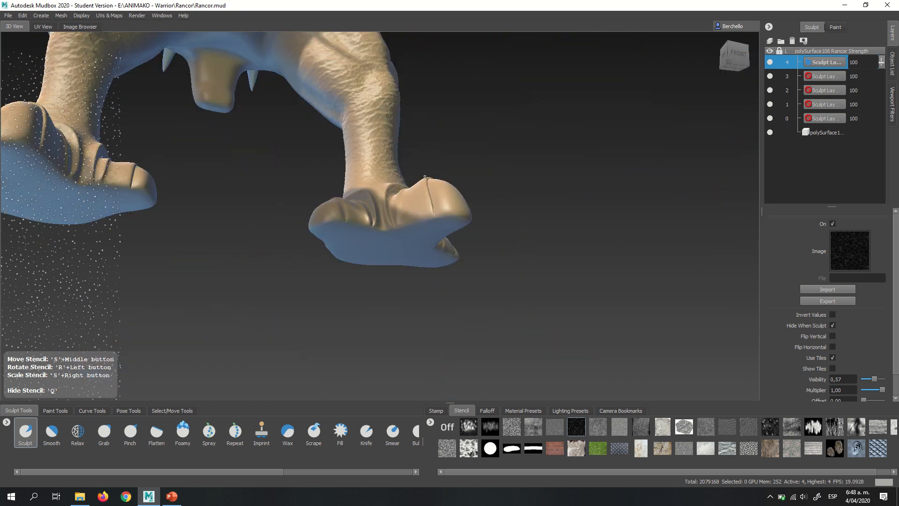
alt+right_drag(440, 177, 476, 216)
alt+drag(451, 196, 445, 239)
alt+middle_drag(438, 155, 433, 300)
alt+drag(399, 248, 444, 254)
alt+middle_drag(374, 360, 424, 236)
mouse_move(424, 237)
alt+mouse_down()
mouse_move(436, 239)
mouse_move(419, 253)
alt+mouse_up()
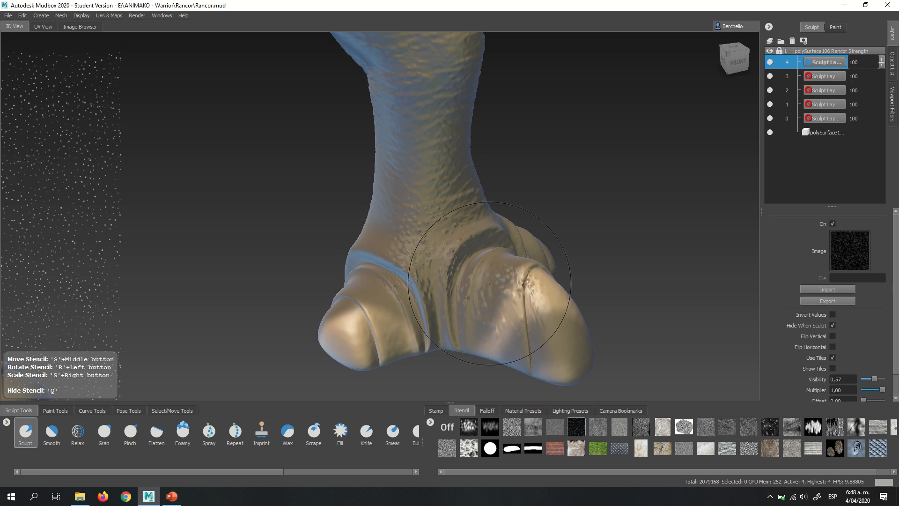
mouse_move(485, 281)
shift+mouse_down()
mouse_move(479, 297)
mouse_move(469, 248)
mouse_move(474, 208)
shift+mouse_up()
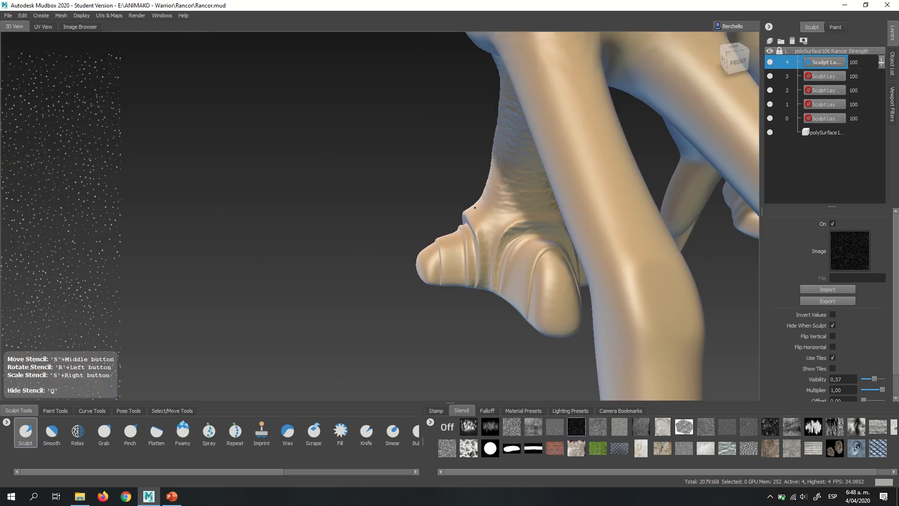
- Add speckled bumps across the front of the ankle and between the front and side toes on both feet
alt+middle_drag(475, 207, 441, 210)
alt+right_drag(441, 209, 514, 276)
drag(601, 261, 562, 294)
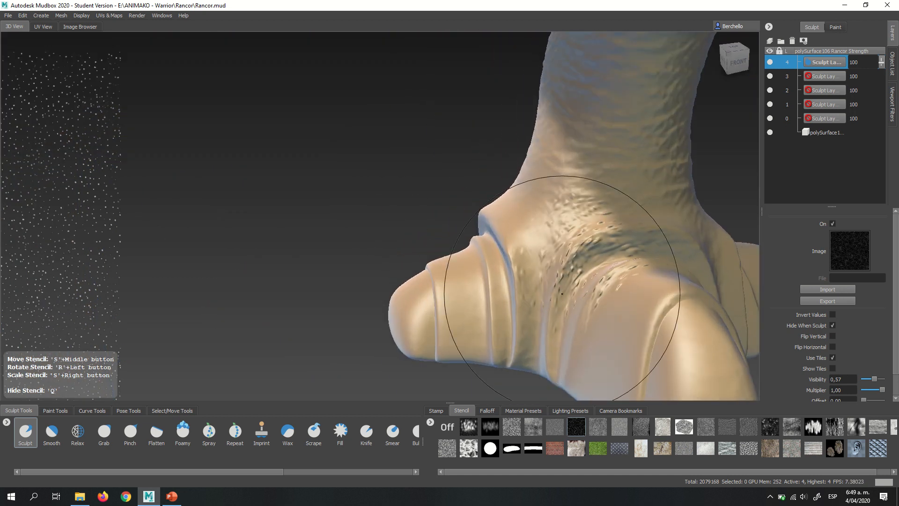
mouse_move(573, 258)
mouse_down()
mouse_move(562, 244)
mouse_move(613, 229)
mouse_up()
alt+middle_drag(618, 226, 531, 203)
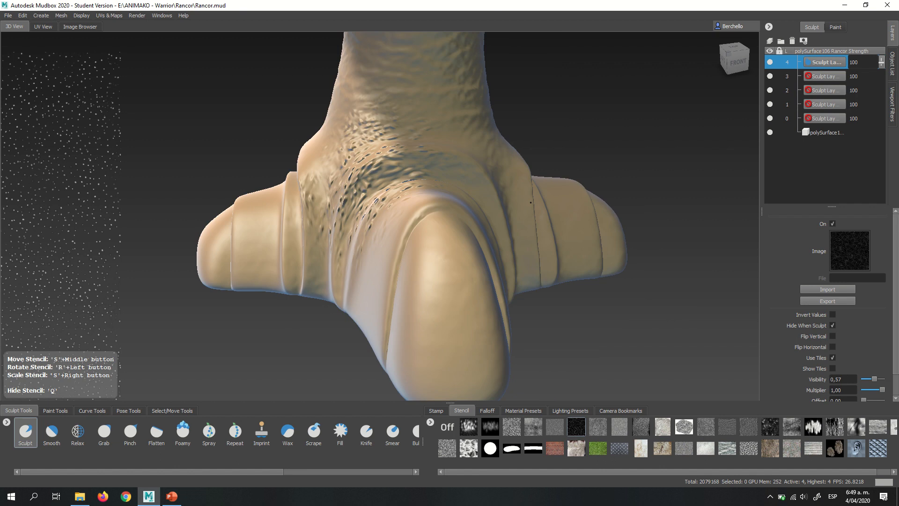
alt+drag(531, 203, 327, 194)
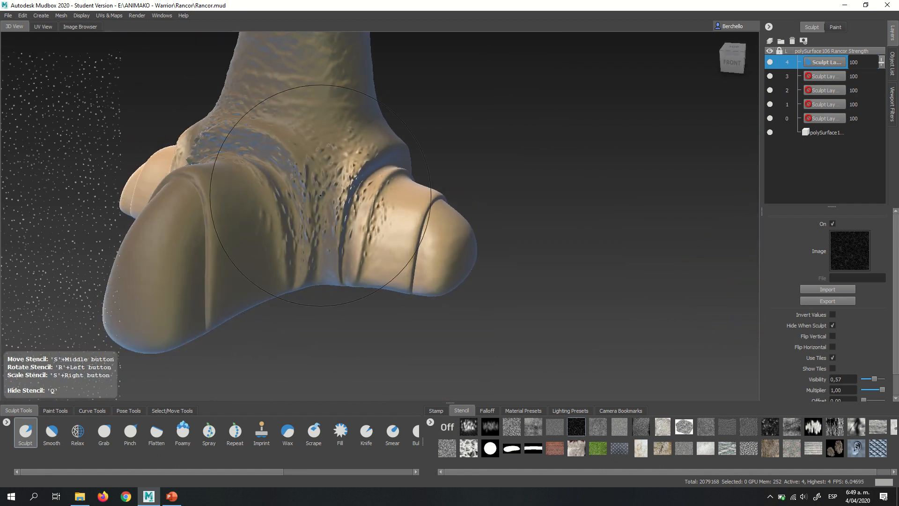
alt+right_drag(322, 181, 294, 137)
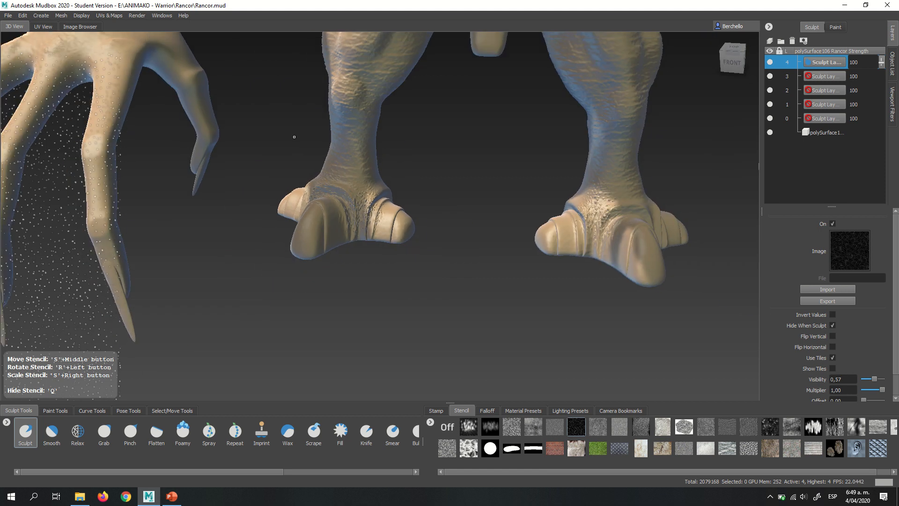
- Hide the stencil and set the Sculpt brush's mirroring to X for the work on the arms
alt+middle_drag(444, 197, 419, 323)
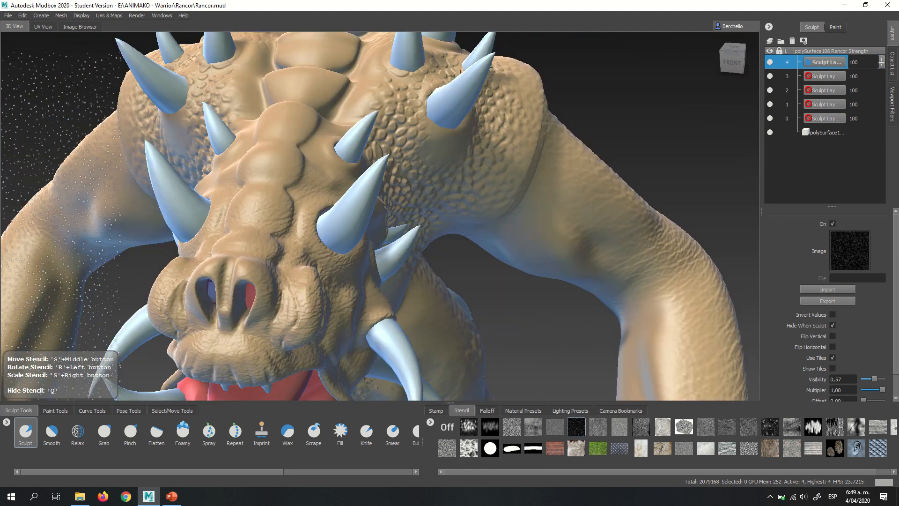
mouse_move(477, 223)
alt+mouse_down()
mouse_move(463, 193)
mouse_move(419, 165)
alt+mouse_up()
alt+middle_drag(418, 165, 488, 202)
alt+drag(488, 201, 506, 171)
alt+middle_drag(505, 171, 492, 115)
alt+middle_drag(576, 178, 517, 209)
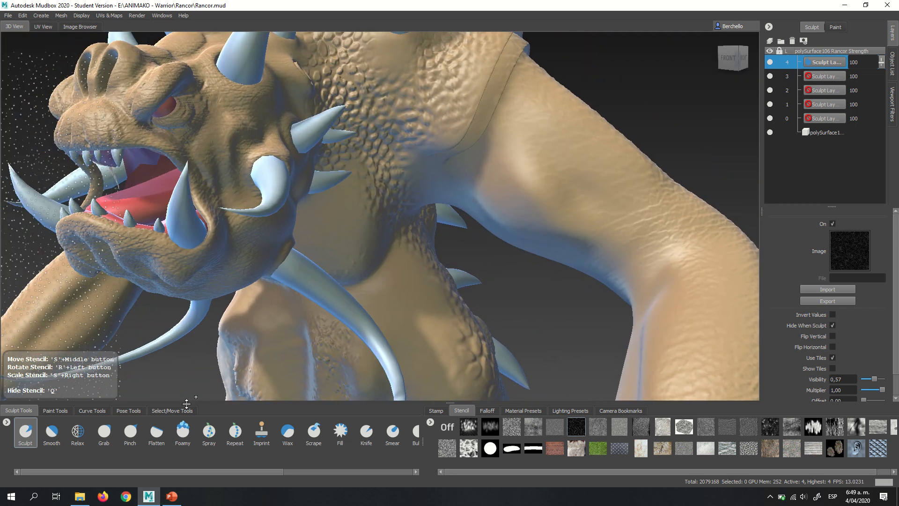
click(436, 410)
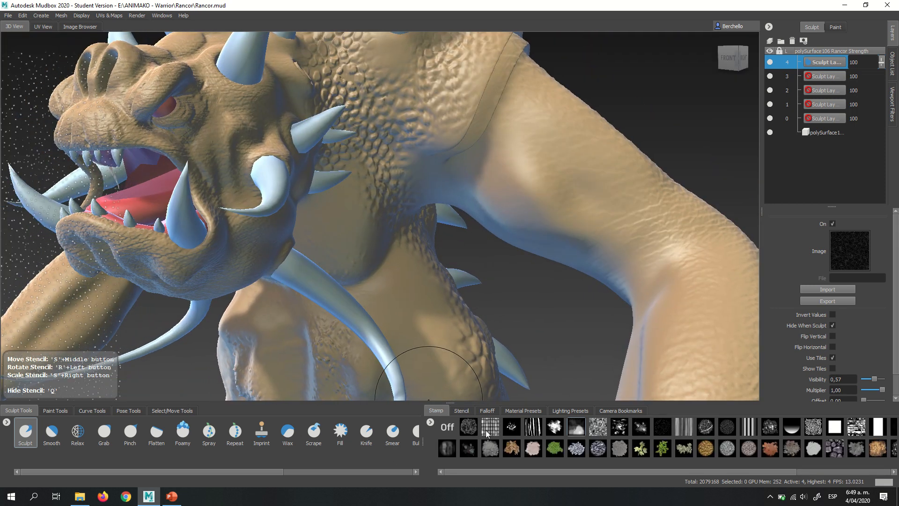
click(32, 429)
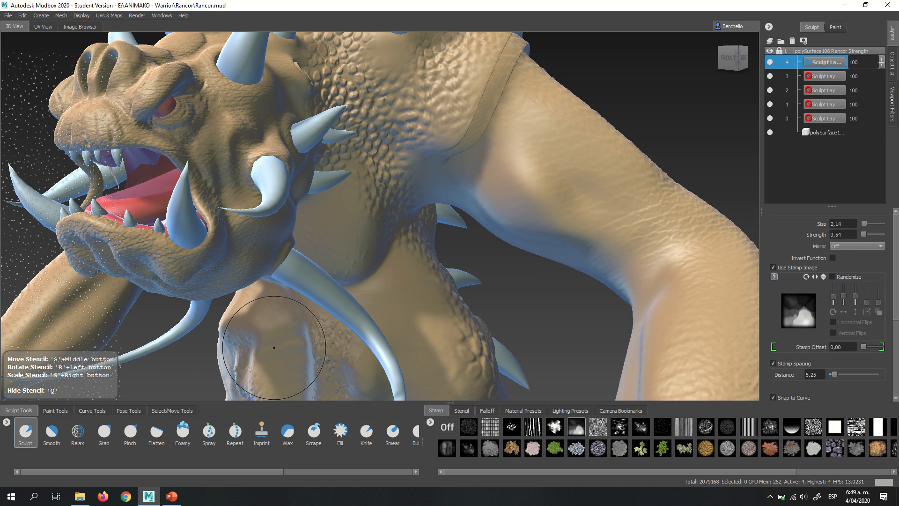
key(q)
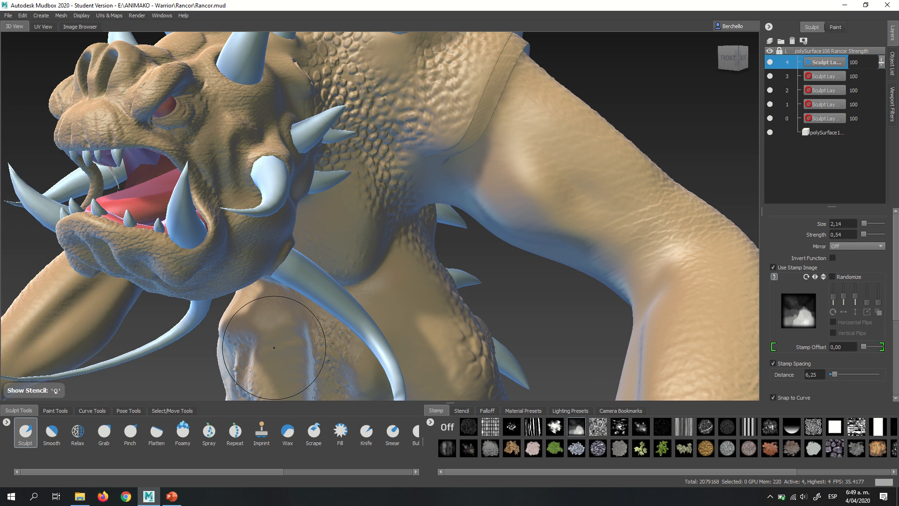
click(842, 248)
click(838, 255)
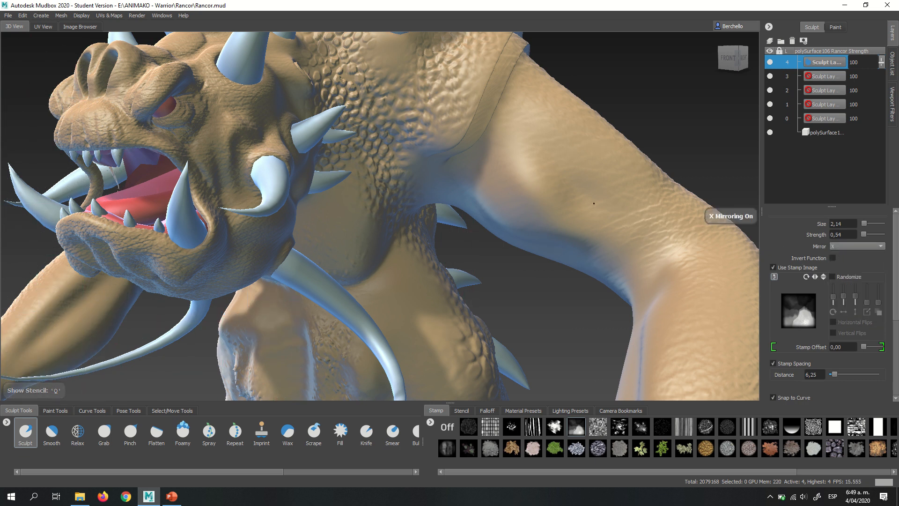
- Reduce the Sculpt brush size to 0.78 while framing the head, shoulders and arms
alt+right_drag(517, 167, 446, 141)
alt+drag(446, 141, 507, 184)
alt+middle_drag(508, 184, 473, 141)
alt+drag(474, 141, 458, 197)
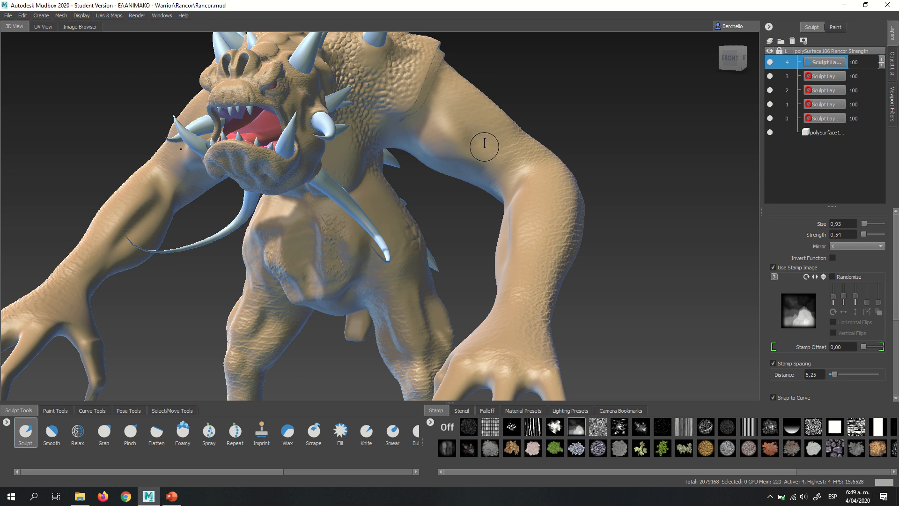
alt+middle_drag(466, 129, 536, 200)
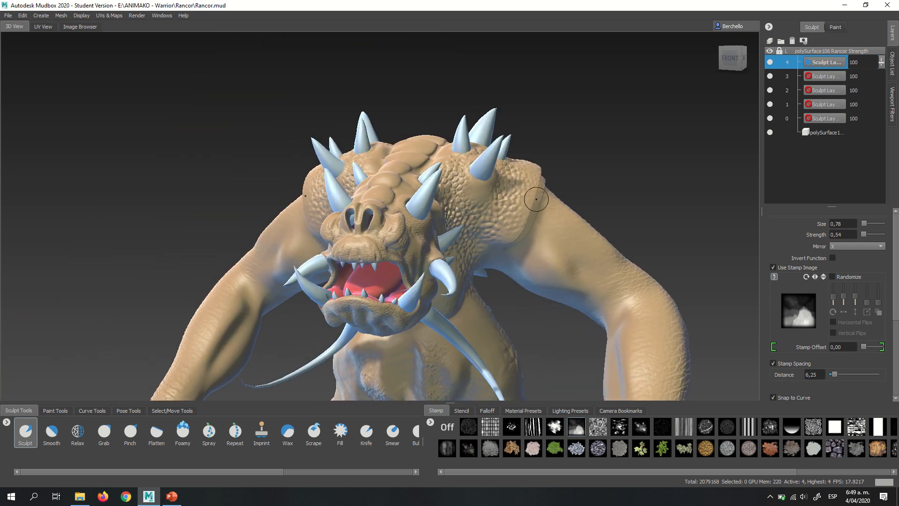
- Apply the orange-lit lighting preset to the scene, accepting the removal of all existing lights
click(536, 410)
click(569, 411)
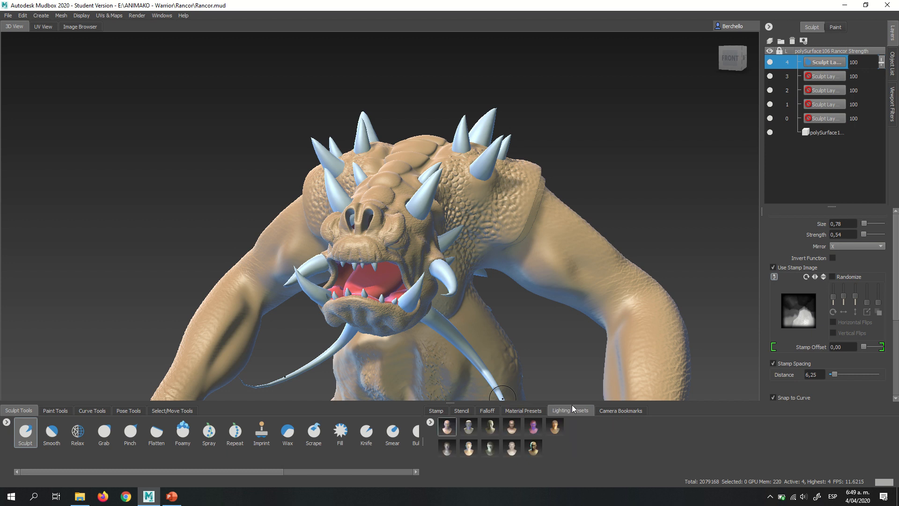
drag(555, 428, 537, 314)
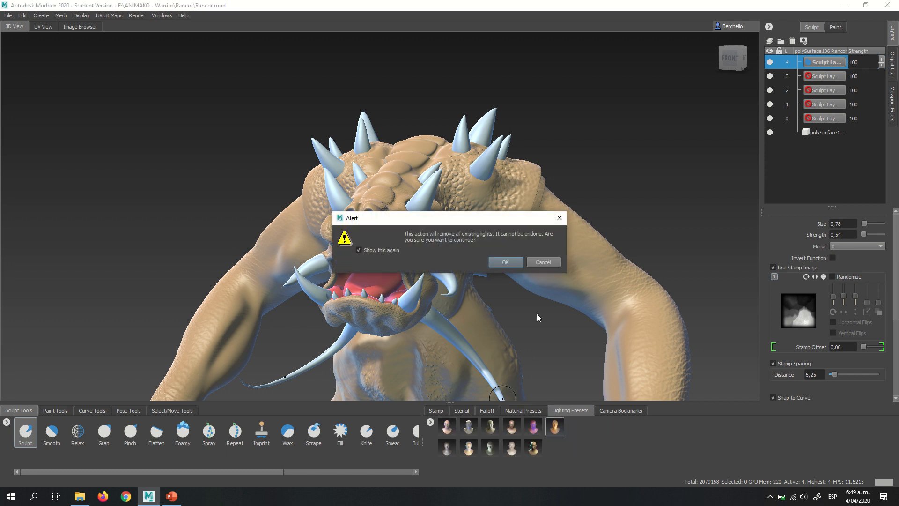
click(514, 263)
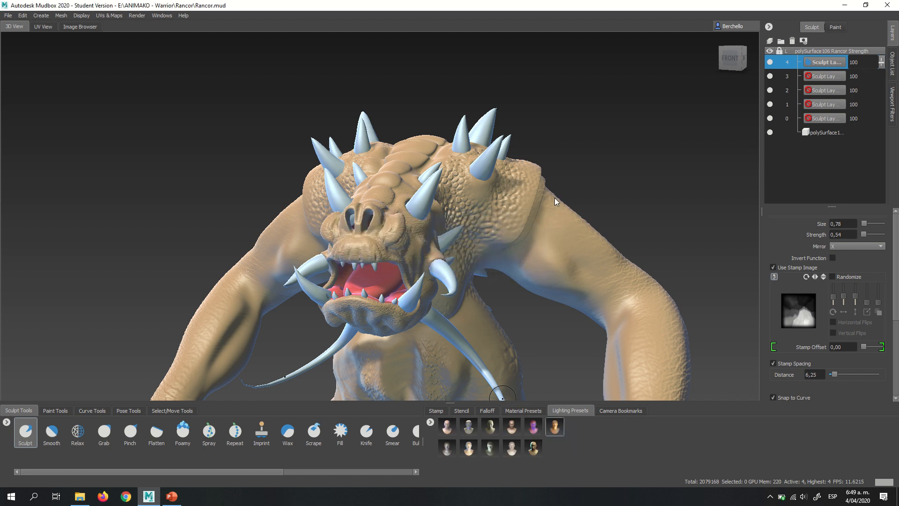
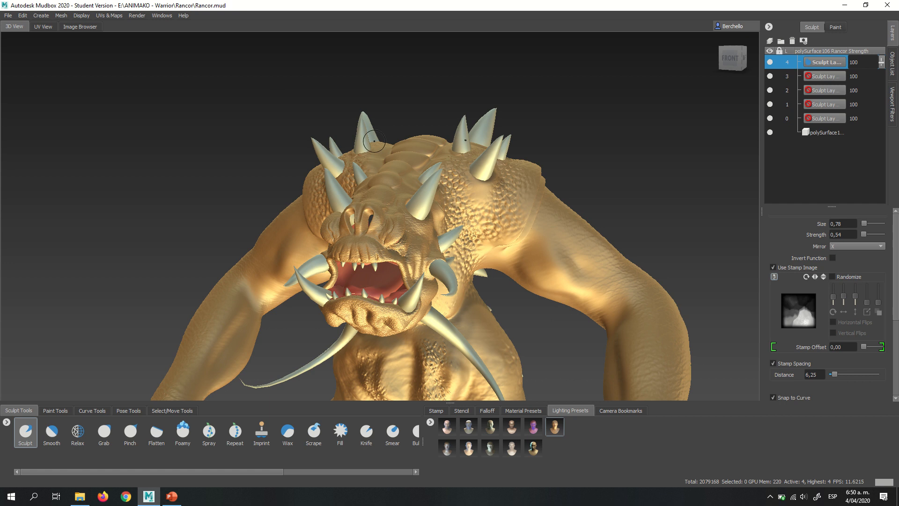
- Turn on the Cavity Ambient Occlusion and Ambient Occlusion viewport filters with the creature's full body in view
alt+middle_drag(366, 165, 349, 73)
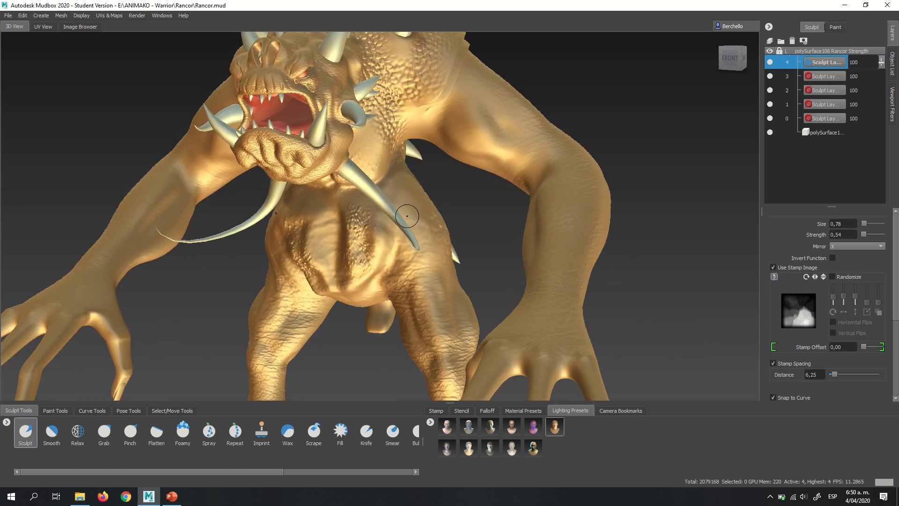
alt+right_drag(404, 212, 340, 133)
mouse_move(340, 133)
alt+middle_down()
mouse_move(384, 180)
mouse_move(379, 134)
alt+middle_up()
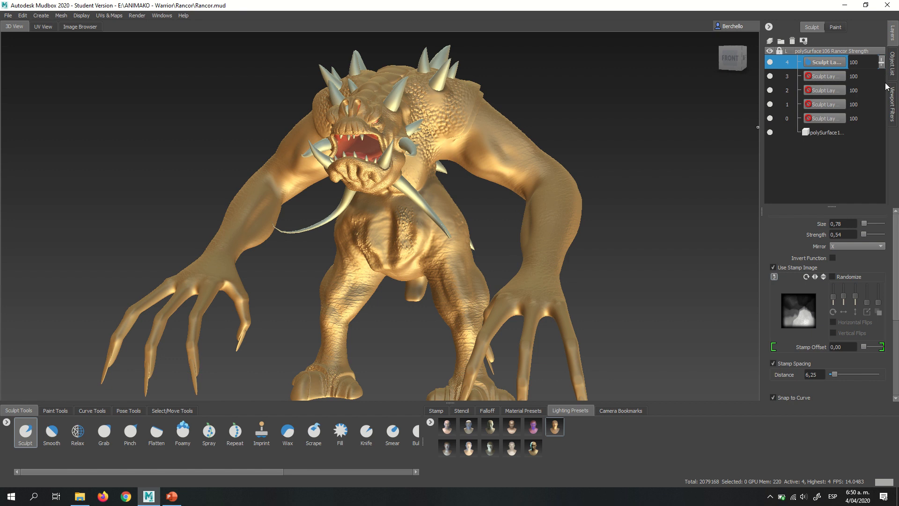
click(893, 104)
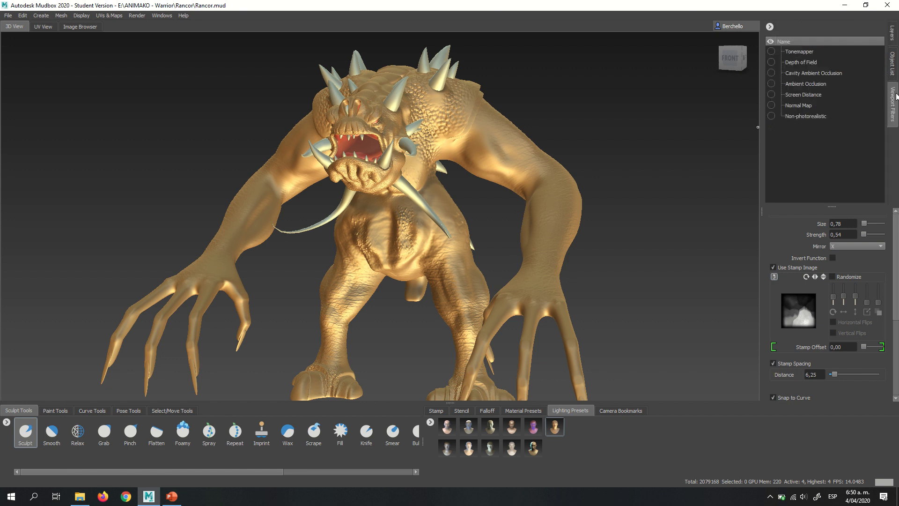
click(805, 72)
click(771, 73)
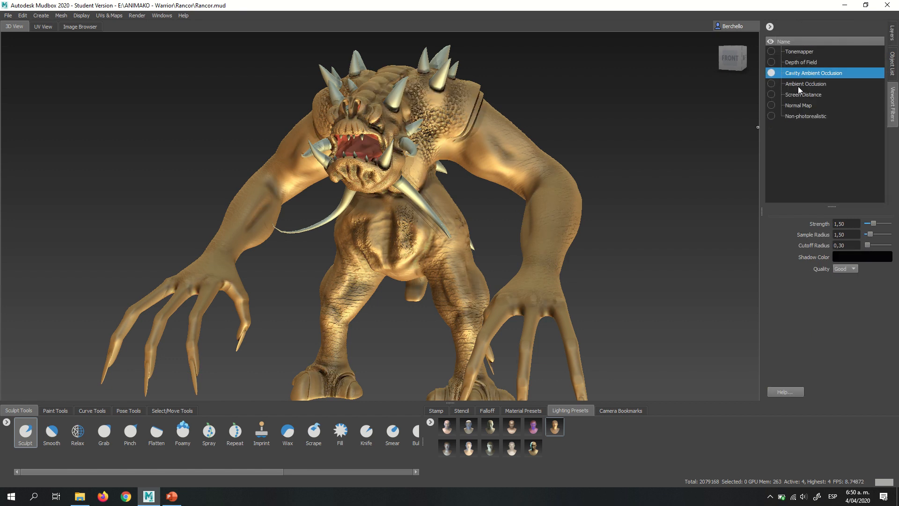
click(801, 83)
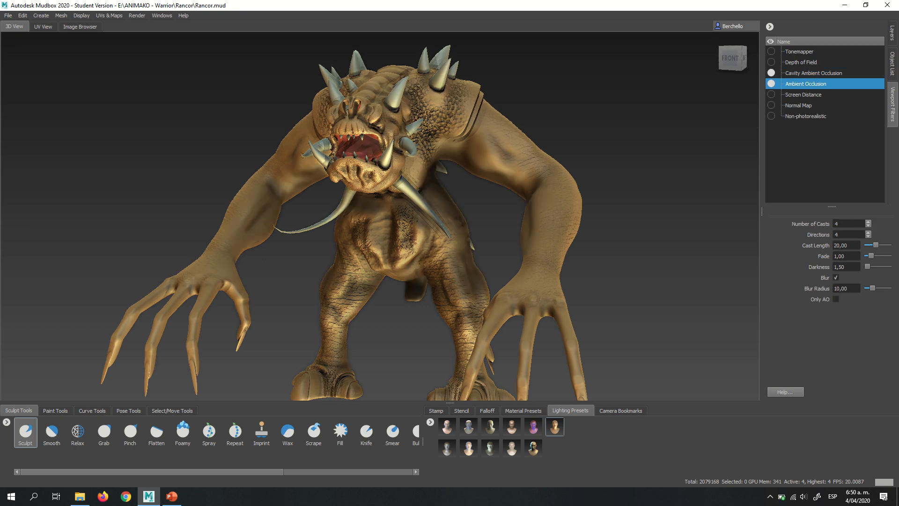
- Set the Ambient Occlusion filter's Directions to 20
alt+right_drag(442, 225, 505, 229)
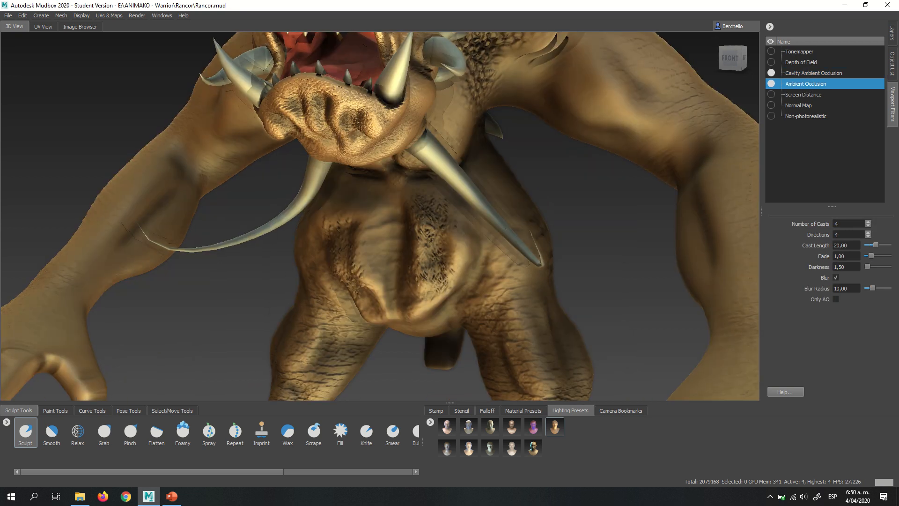
alt+middle_drag(416, 56, 414, 163)
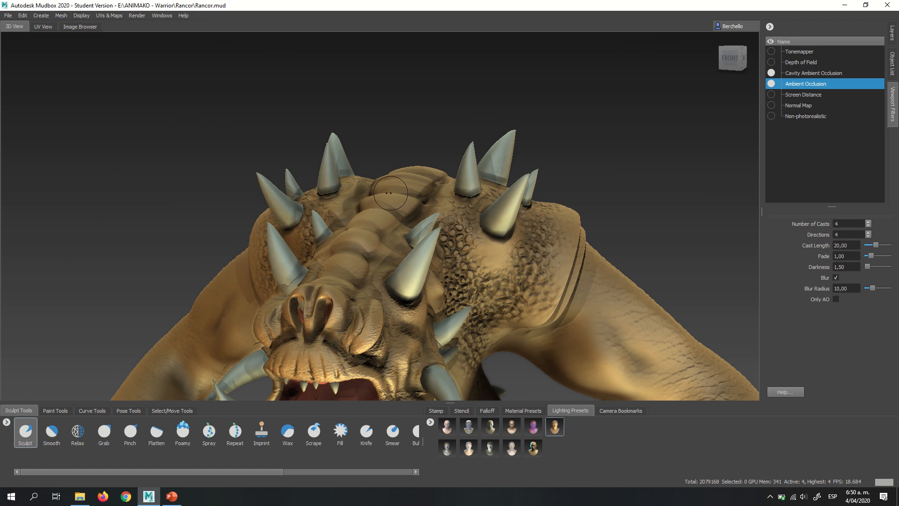
alt+middle_drag(391, 193, 387, 184)
alt+drag(387, 184, 363, 263)
alt+right_drag(363, 263, 390, 266)
alt+drag(390, 267, 426, 214)
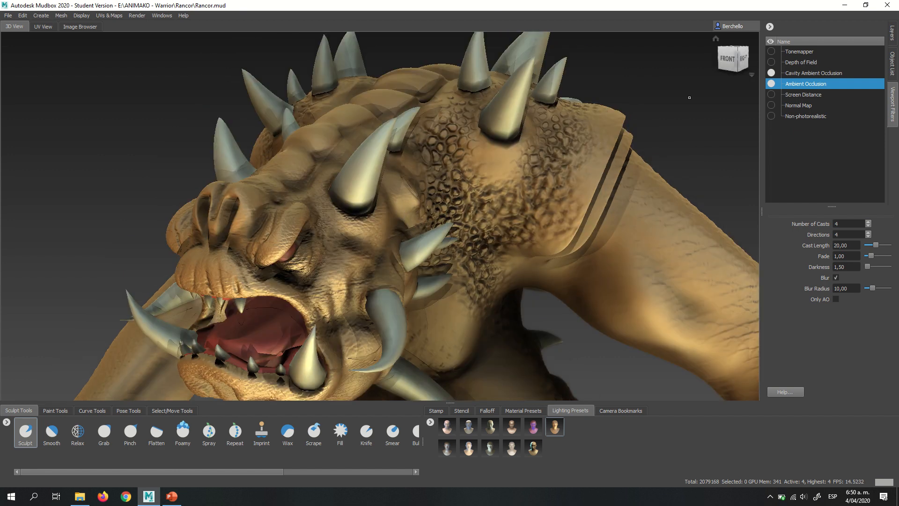
click(802, 75)
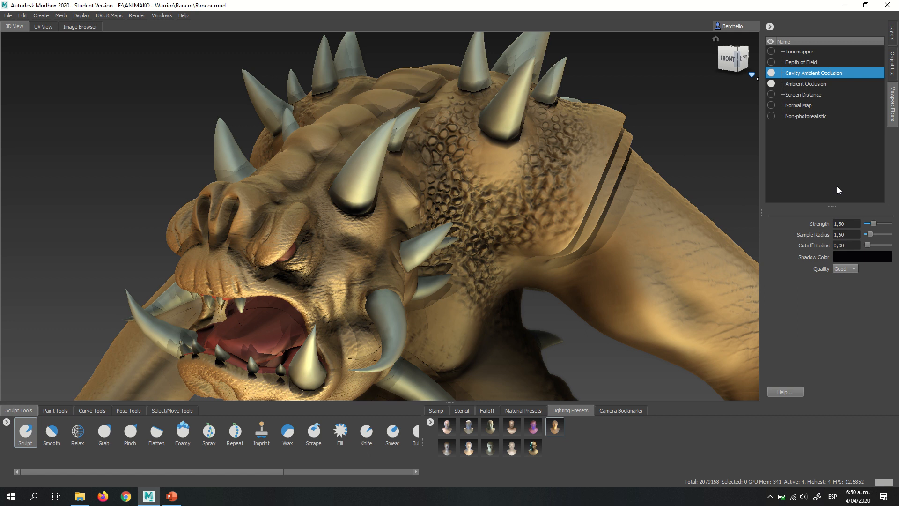
click(815, 85)
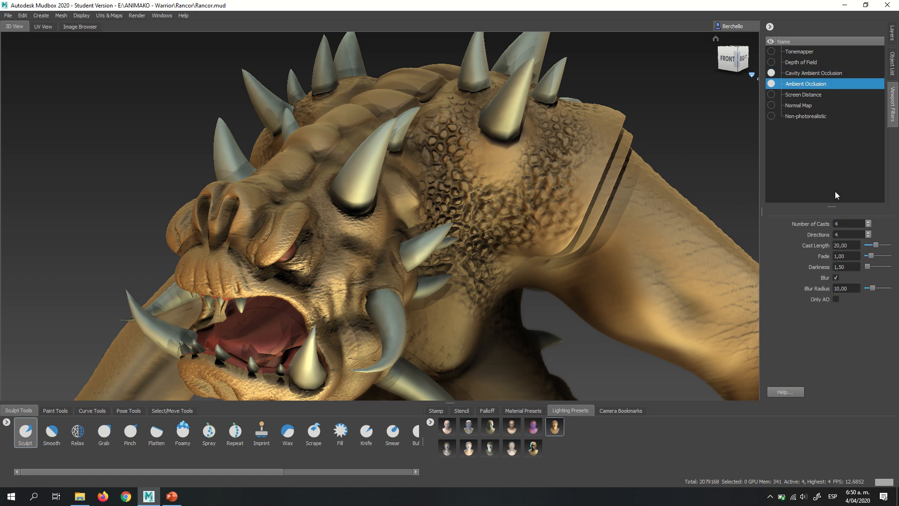
double_click(843, 234)
text(2)
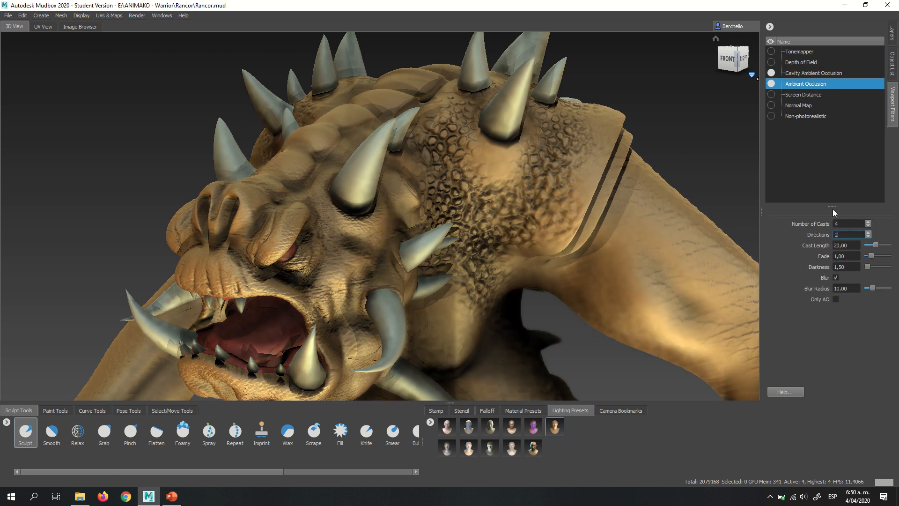
text(0)
key(Return)
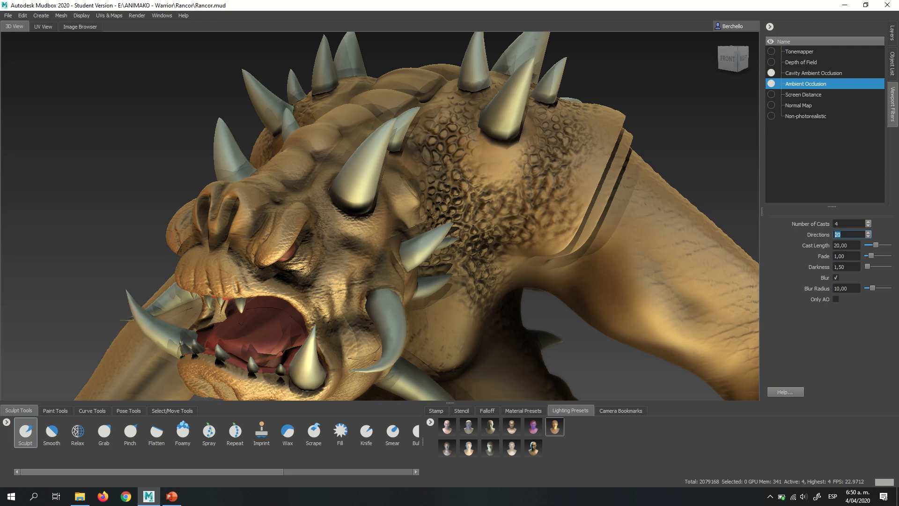
- Reduce the Cavity Ambient Occlusion filter's Strength to 0.50
scroll(473, 226, down, 3)
scroll(474, 226, down, 1)
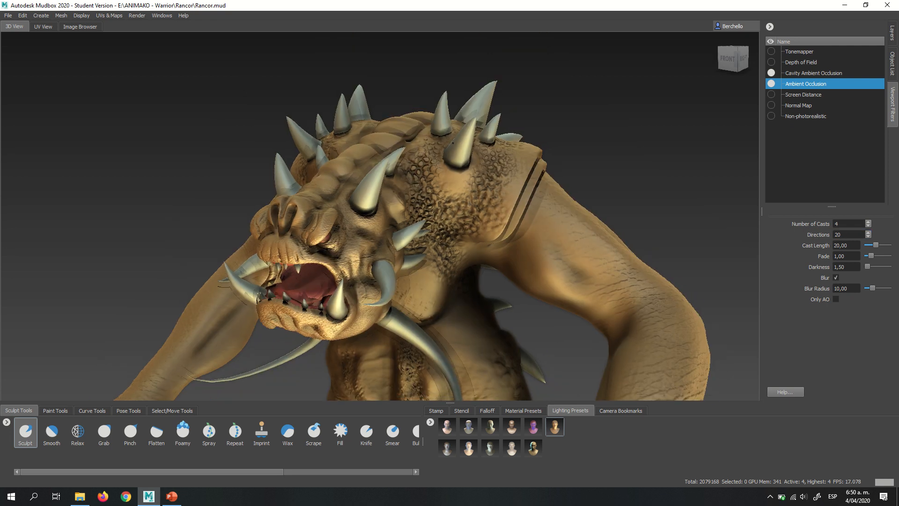
mouse_move(454, 203)
alt+middle_down()
mouse_move(453, 140)
mouse_move(438, 133)
alt+middle_up()
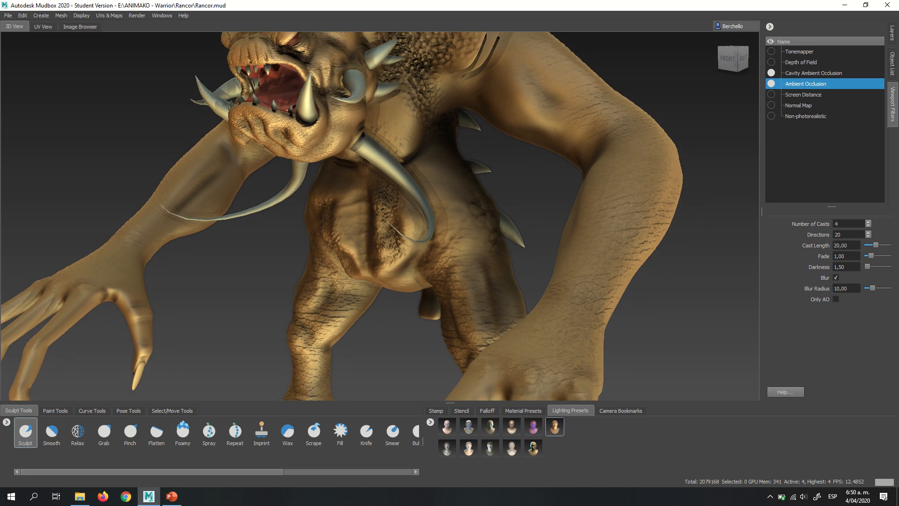
alt+middle_drag(463, 174, 440, 107)
scroll(440, 107, down, 2)
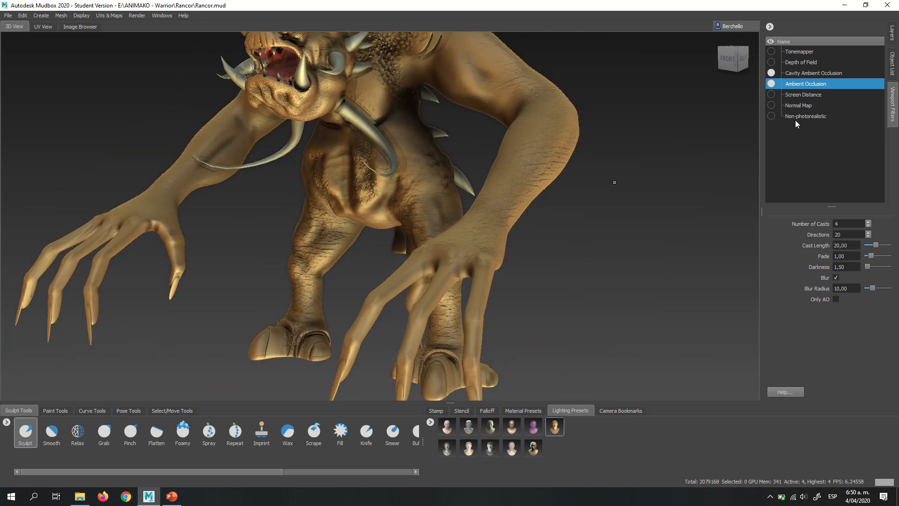
click(809, 74)
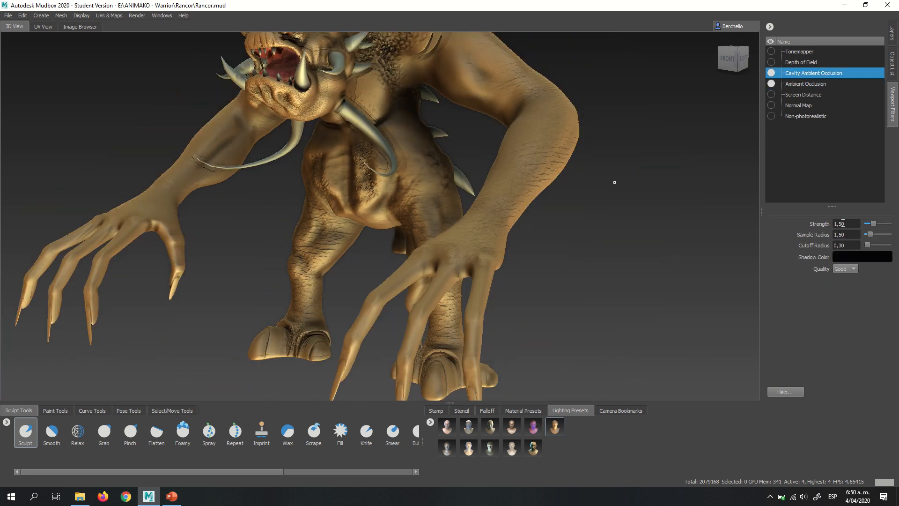
drag(852, 224, 815, 221)
text(0.5)
key(Return)
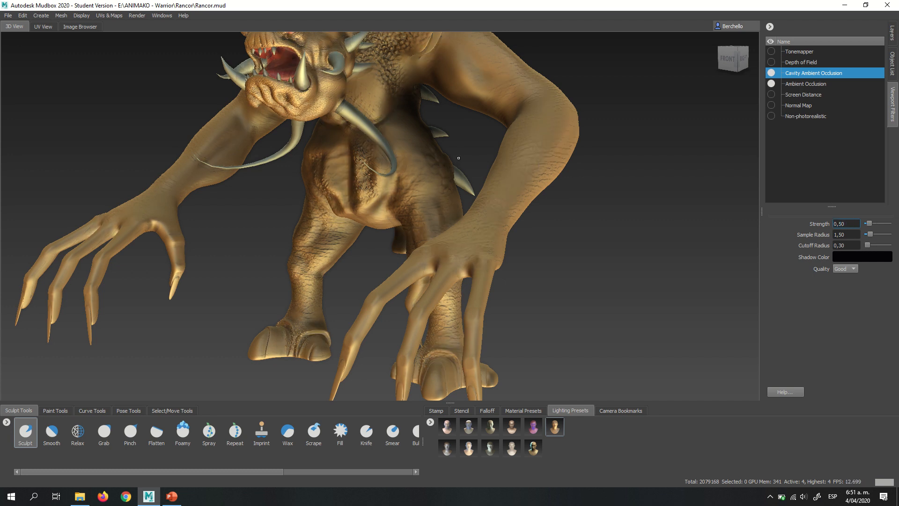
- Examine the skin detail on the head, shoulders, arms, hands and legs with both occlusion filters active
alt+drag(462, 213, 468, 194)
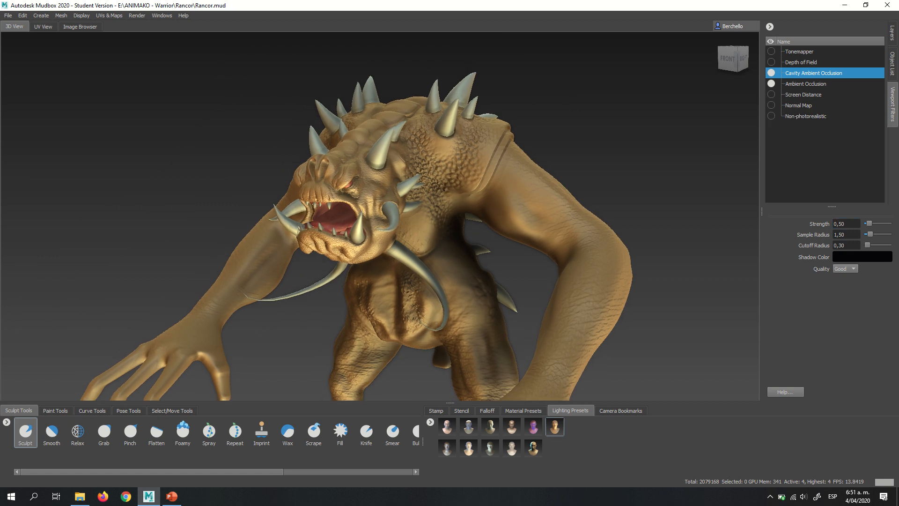
alt+drag(443, 189, 445, 199)
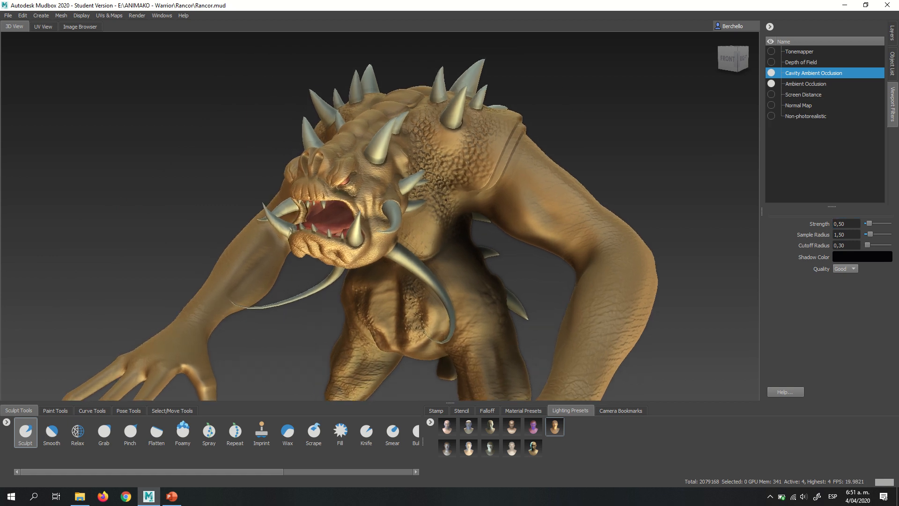
mouse_move(445, 200)
alt+right_down()
mouse_move(552, 221)
mouse_move(530, 190)
alt+right_up()
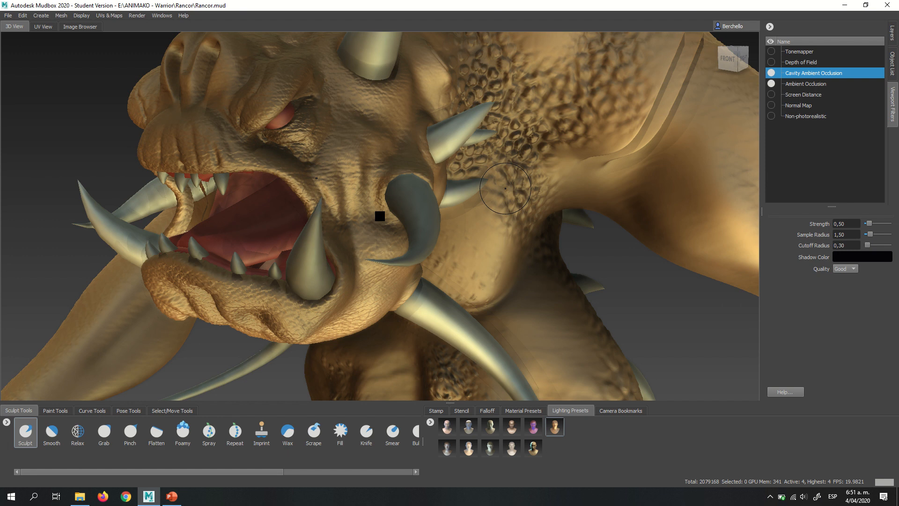
alt+drag(506, 186, 498, 183)
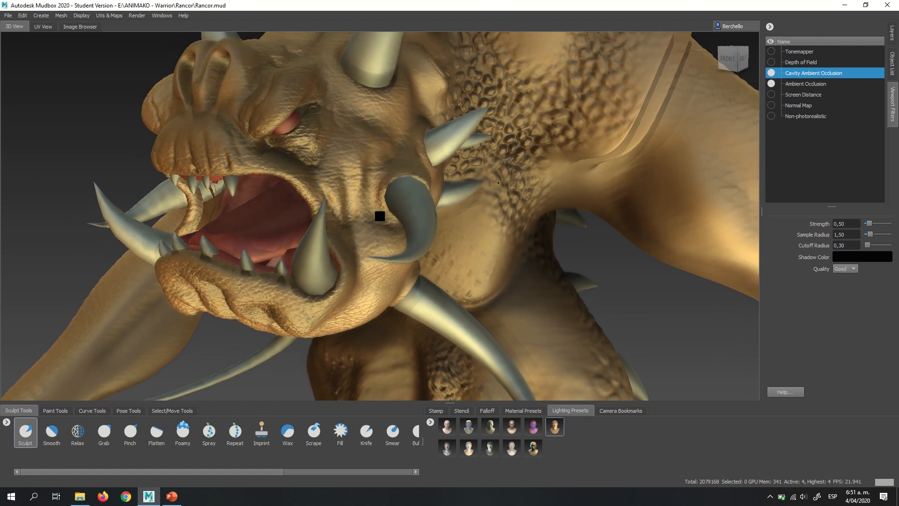
alt+right_drag(498, 182, 313, 152)
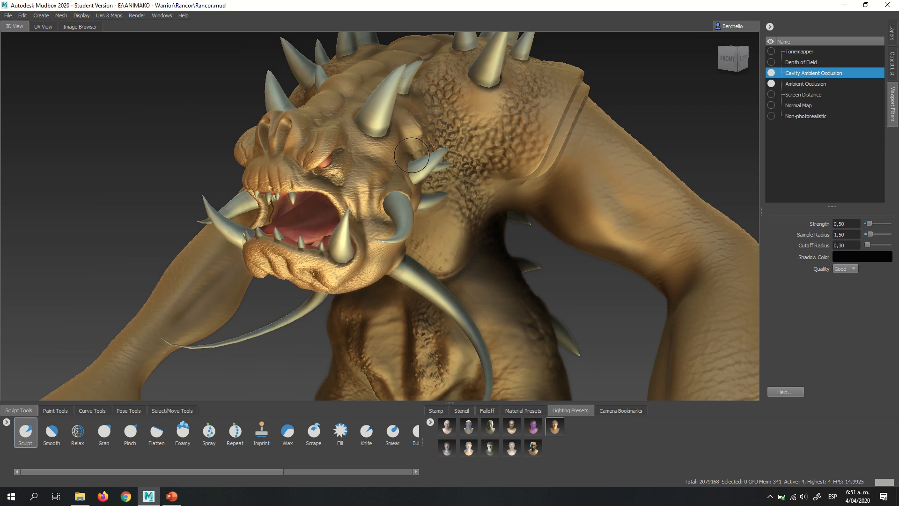
mouse_move(411, 155)
alt+mouse_down()
mouse_move(369, 194)
mouse_move(325, 198)
alt+mouse_up()
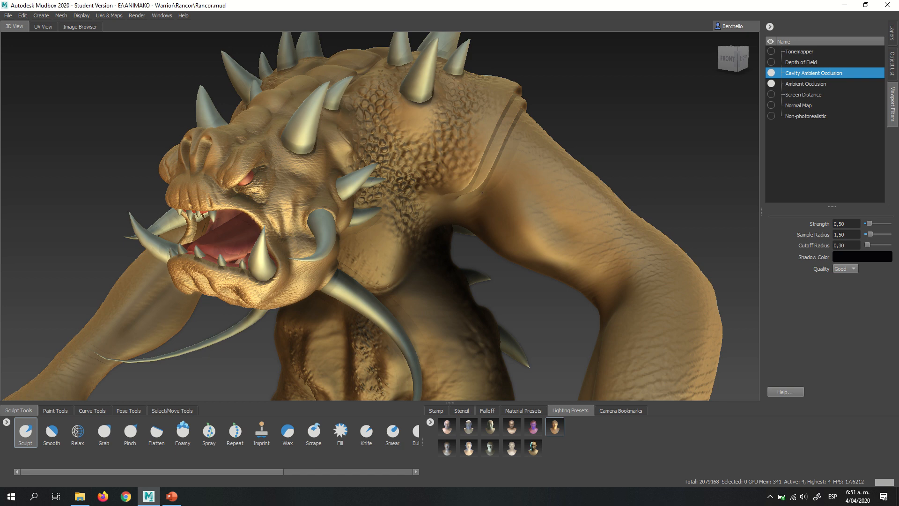
alt+right_drag(481, 199, 443, 123)
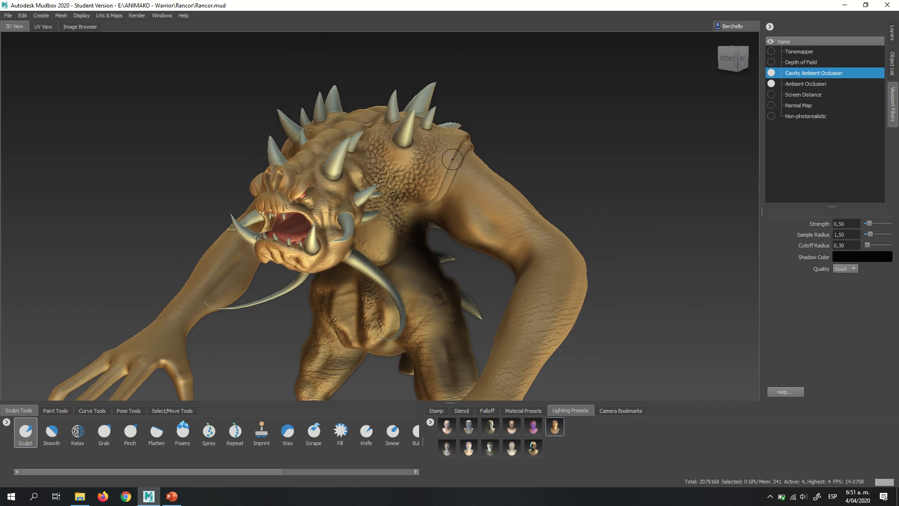
alt+drag(446, 152, 444, 152)
alt+middle_drag(445, 152, 552, 65)
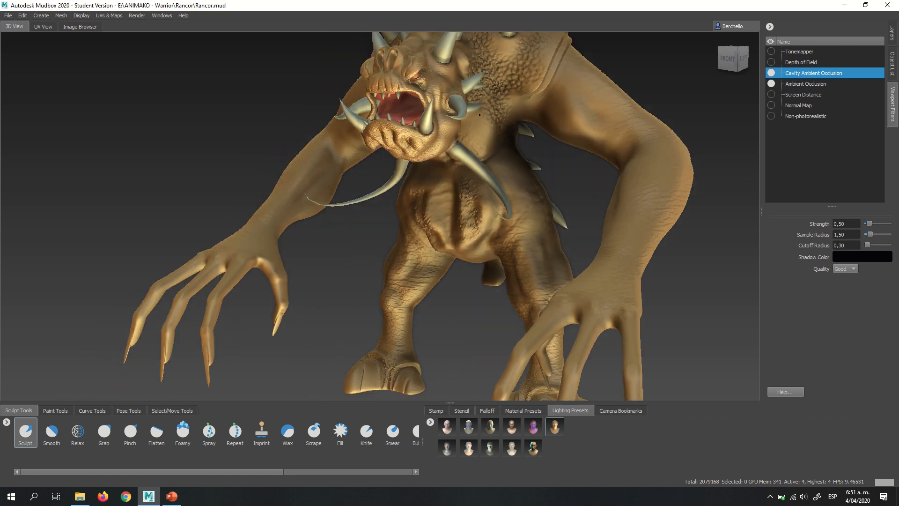
alt+middle_drag(431, 248, 479, 210)
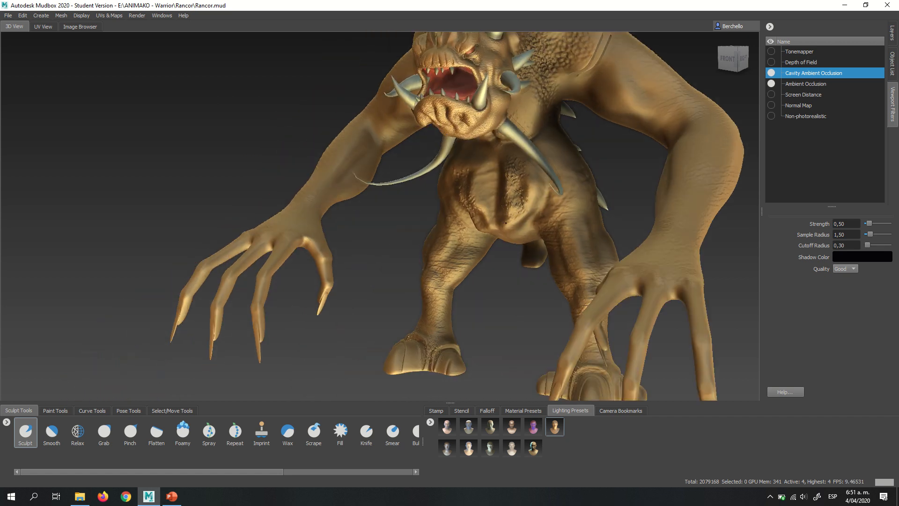
alt+drag(504, 222, 488, 195)
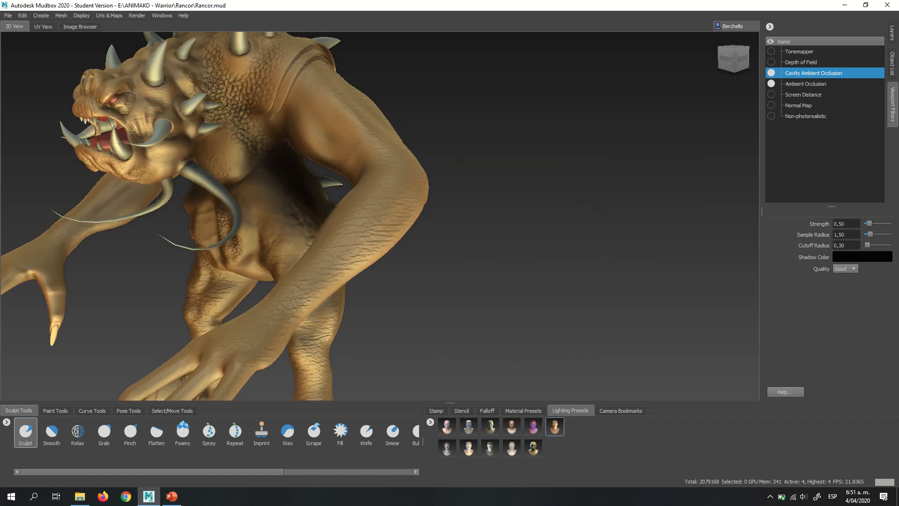
alt+middle_drag(473, 160, 456, 160)
alt+right_drag(455, 160, 528, 174)
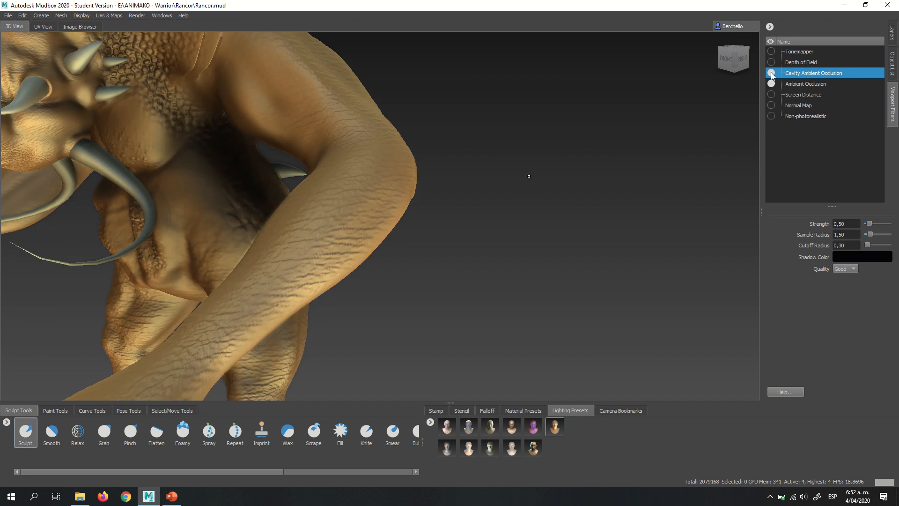
- Turn off the Cavity Ambient Occlusion and Ambient Occlusion viewport filters
click(771, 74)
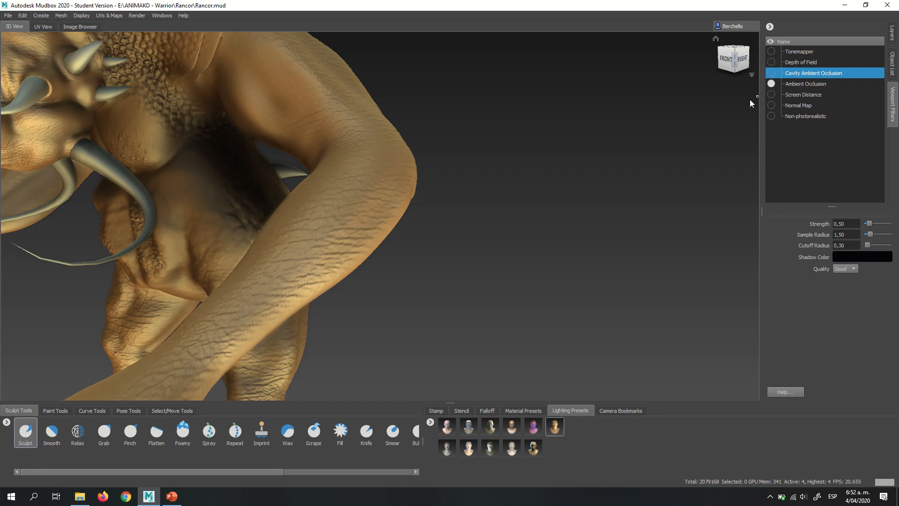
click(771, 83)
alt+right_drag(570, 174, 524, 195)
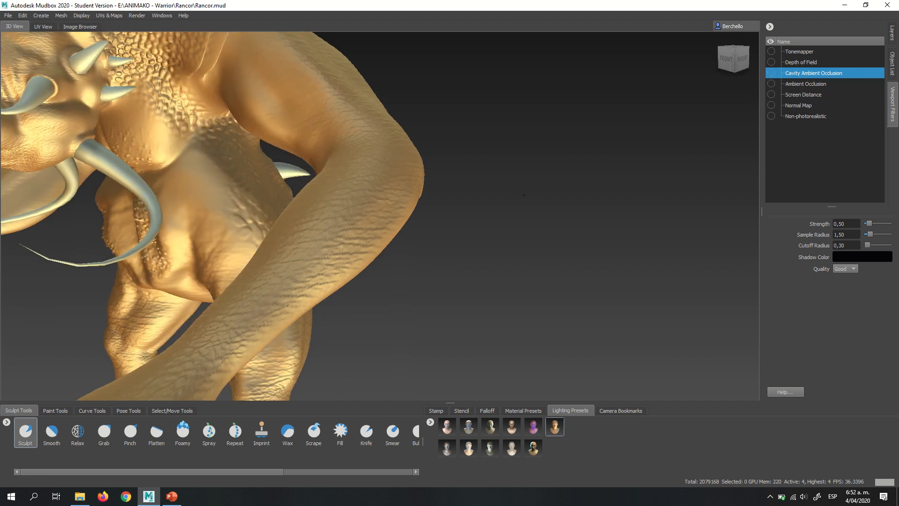
alt+drag(524, 194, 560, 185)
alt+right_drag(559, 185, 473, 171)
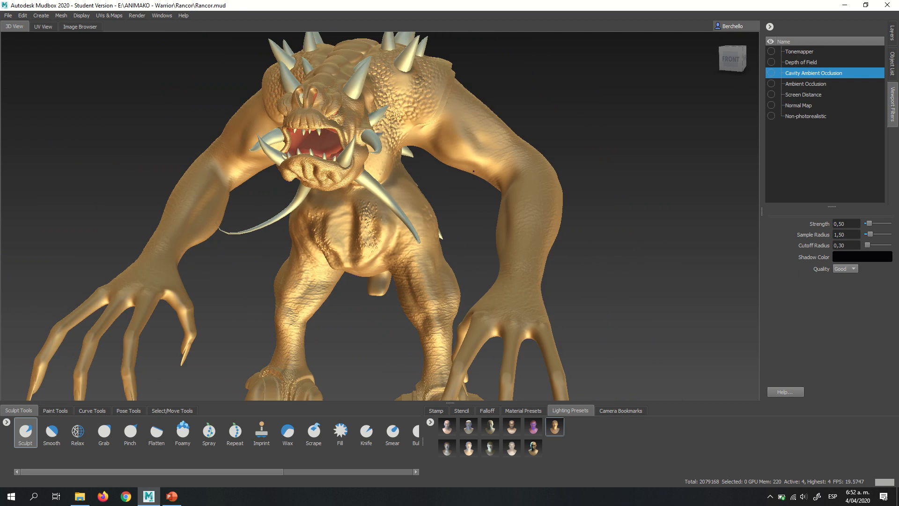
alt+middle_drag(473, 171, 407, 226)
- Show the sculpt layers and step the creature mesh down from subdivision level 4 to level 2
click(892, 38)
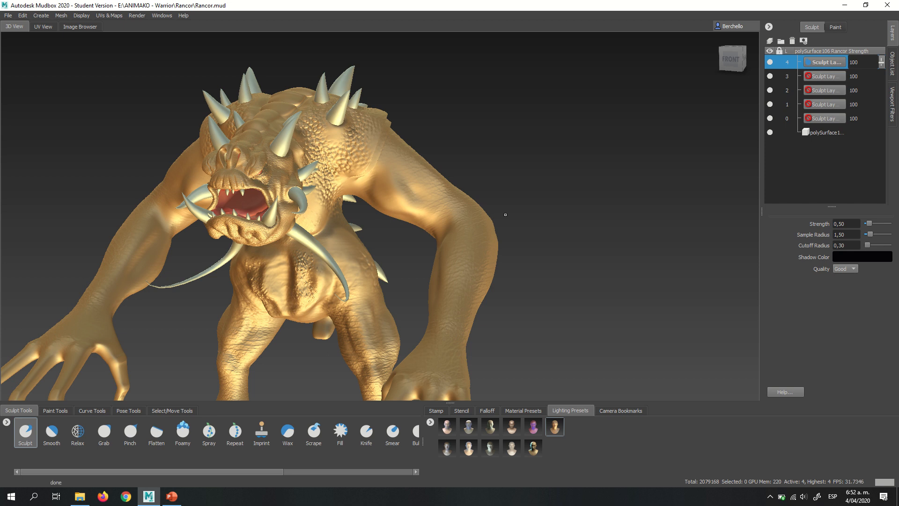
key(ctrl+z)
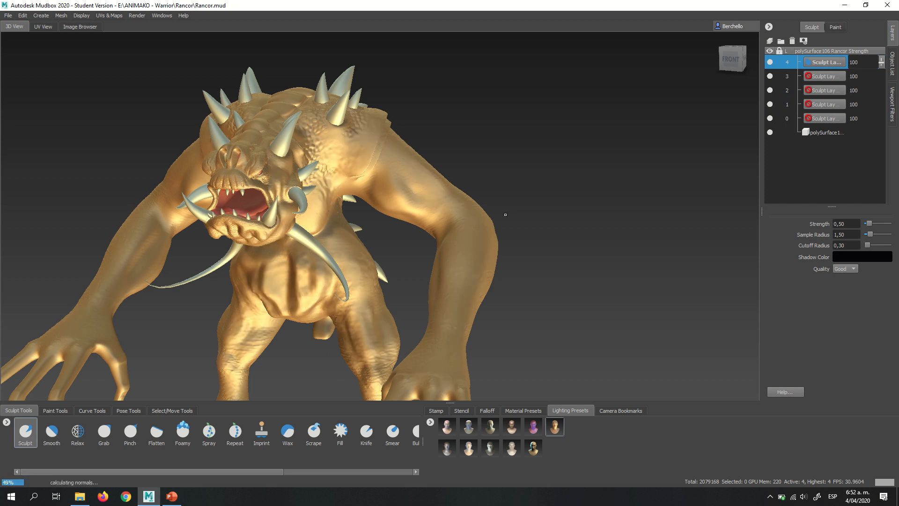
key(Page_Down)
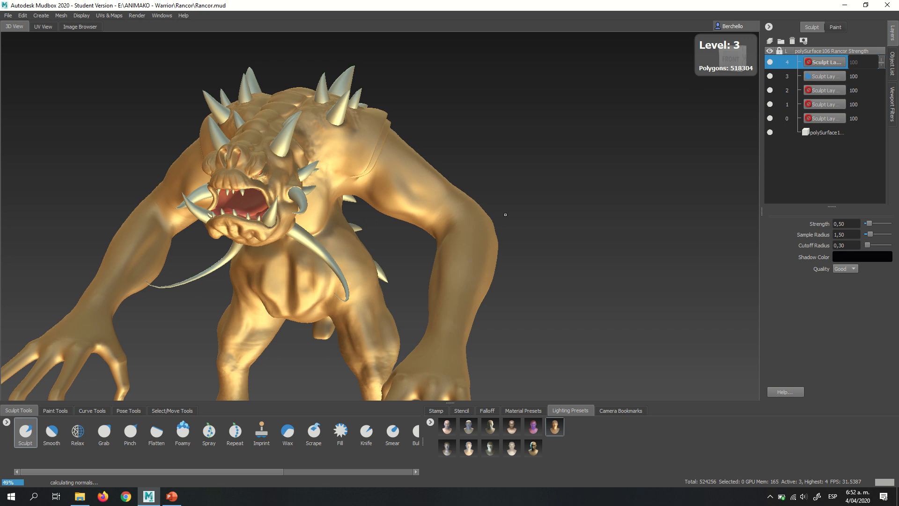
key(Page_Down)
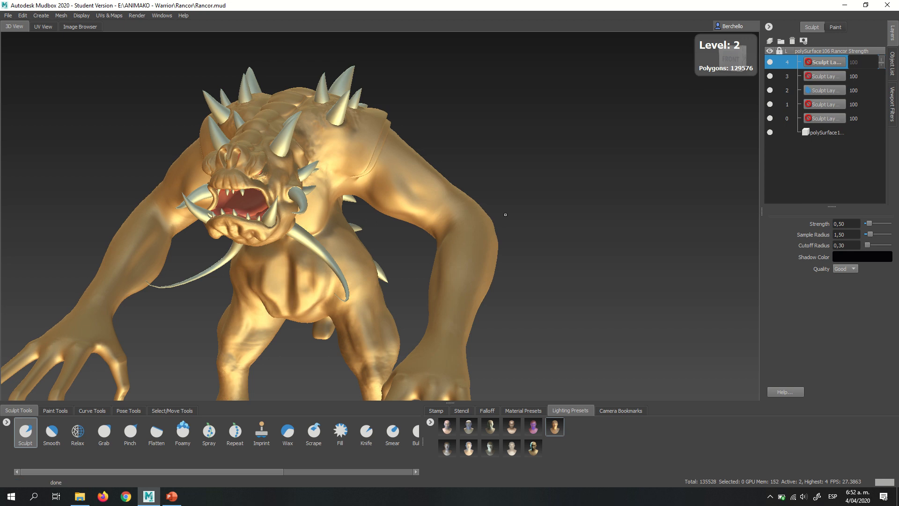
- Show the wireframe over the creature and step the mesh up to subdivision level 3
key(shift+w)
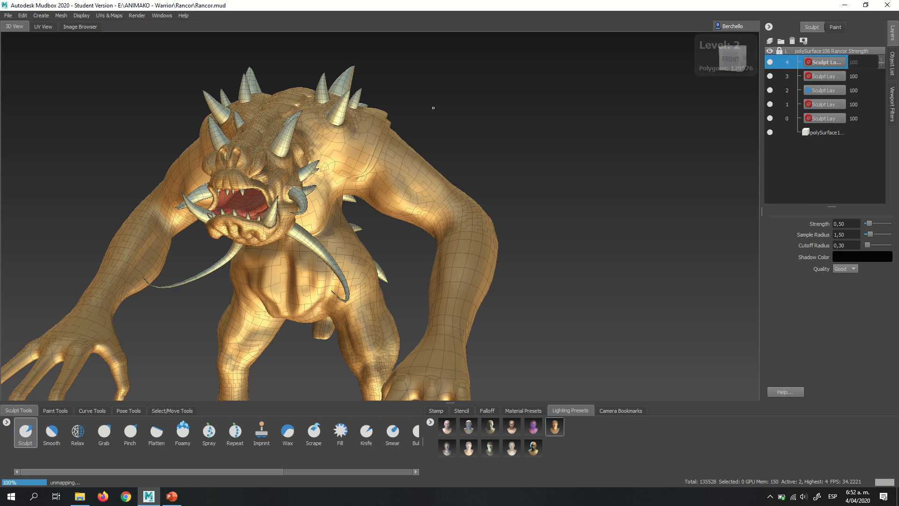
key(Page_Up)
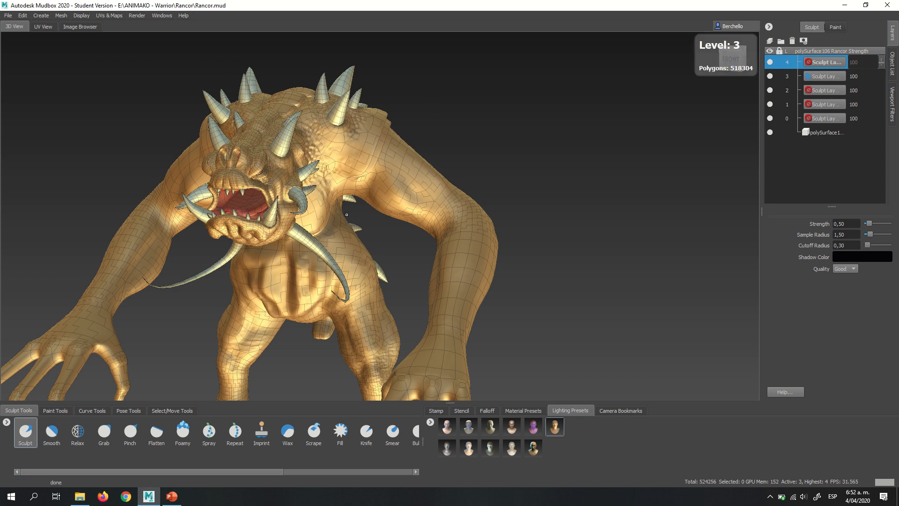
alt+drag(446, 213, 401, 176)
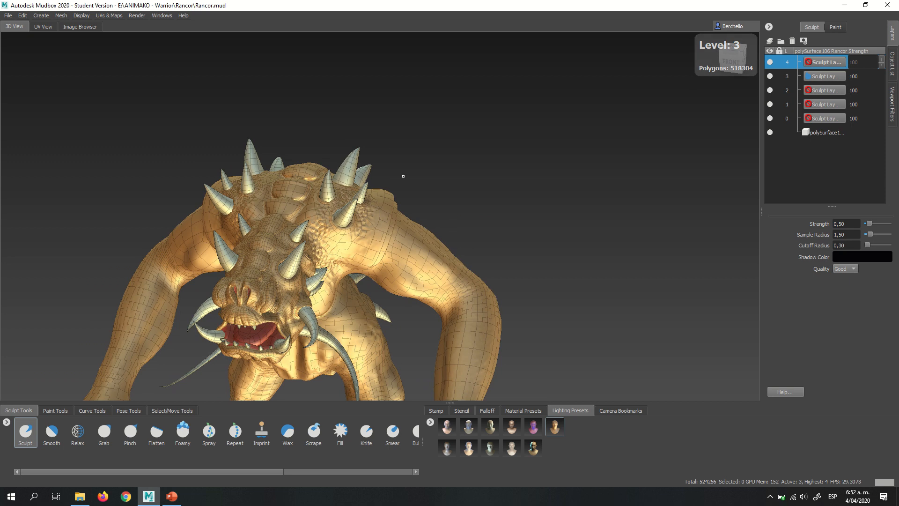
alt+middle_drag(438, 223, 438, 182)
alt+right_drag(438, 182, 479, 189)
alt+middle_drag(479, 188, 468, 223)
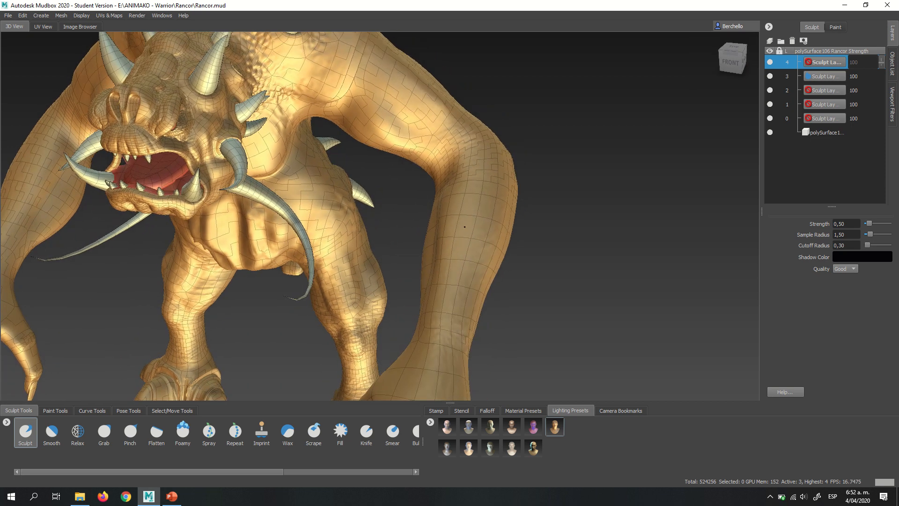
- Turn off the stencil and use the soft, cloudy mound stamp for the Sculpt brush
click(26, 431)
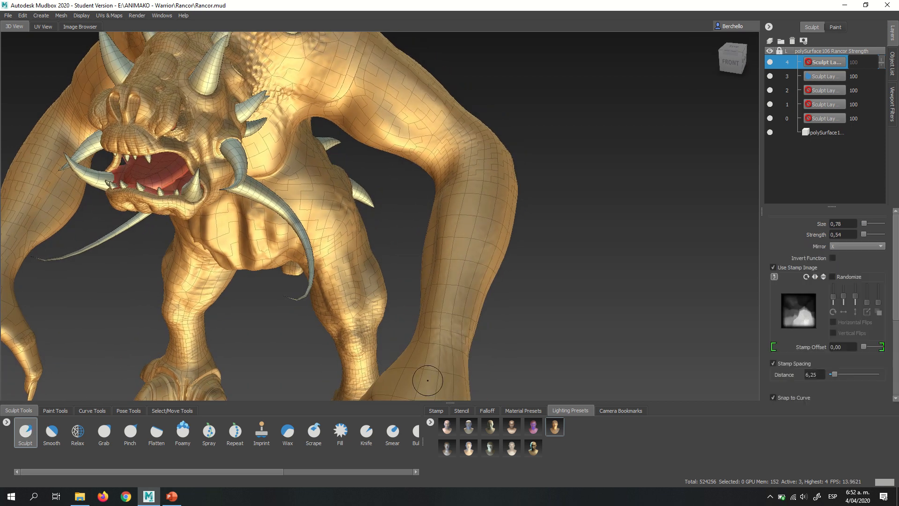
click(456, 410)
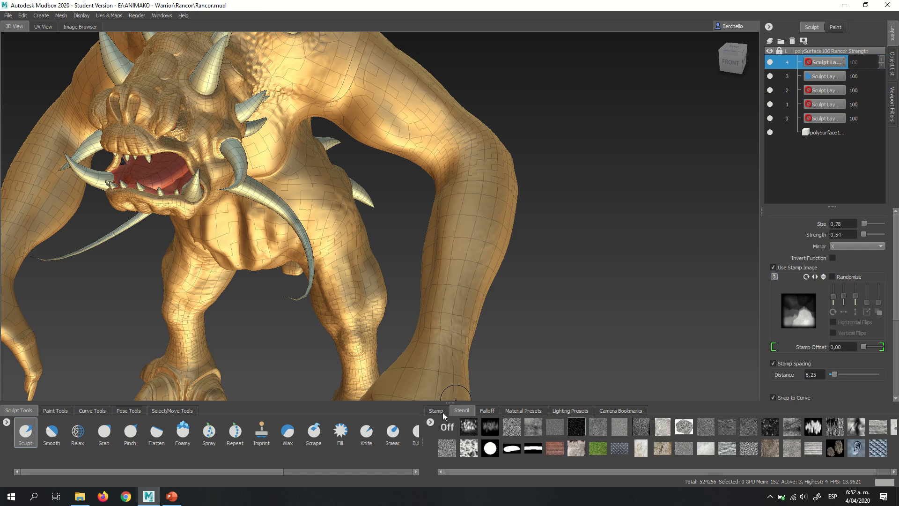
click(443, 410)
click(462, 411)
click(447, 427)
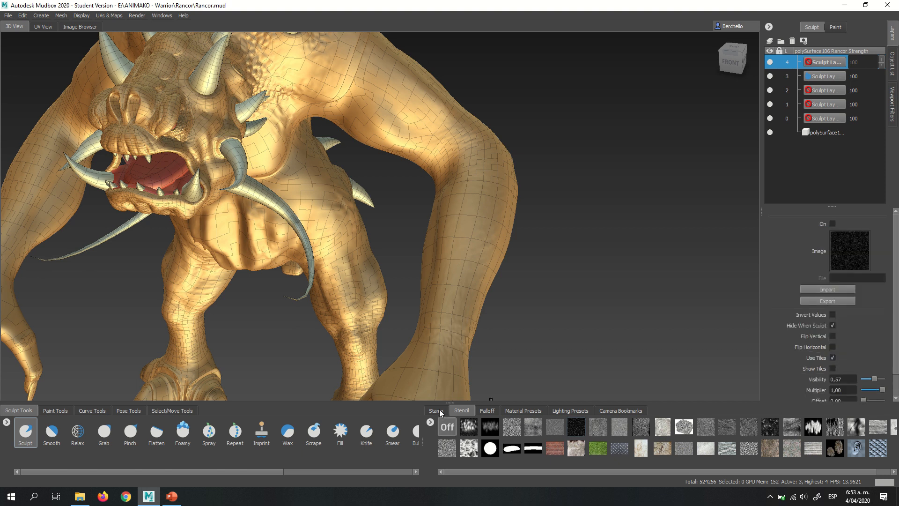
click(437, 410)
click(577, 426)
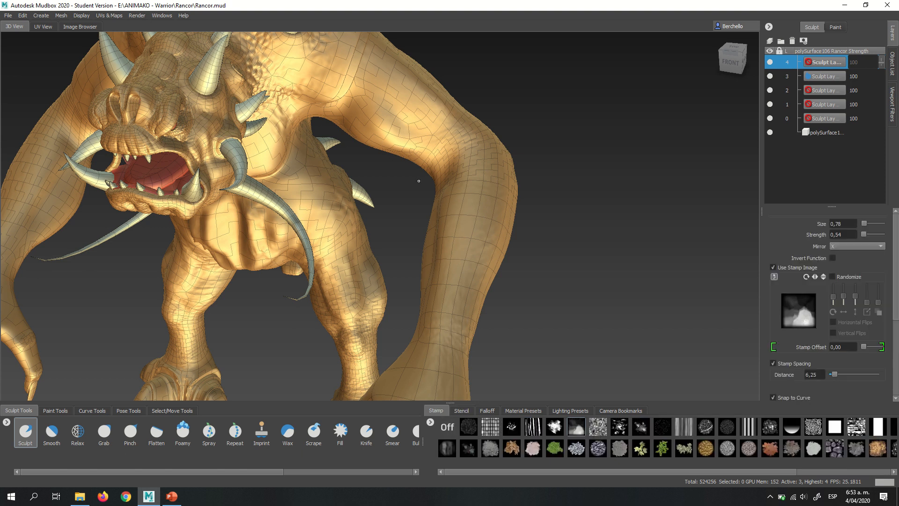
- Set the Sculpt brush to size 0.87 and strength 5.81 and try to sculpt down the forearm on the level 4 layer
mouse_move(419, 181)
alt+mouse_down()
mouse_move(447, 196)
mouse_move(466, 190)
alt+mouse_up()
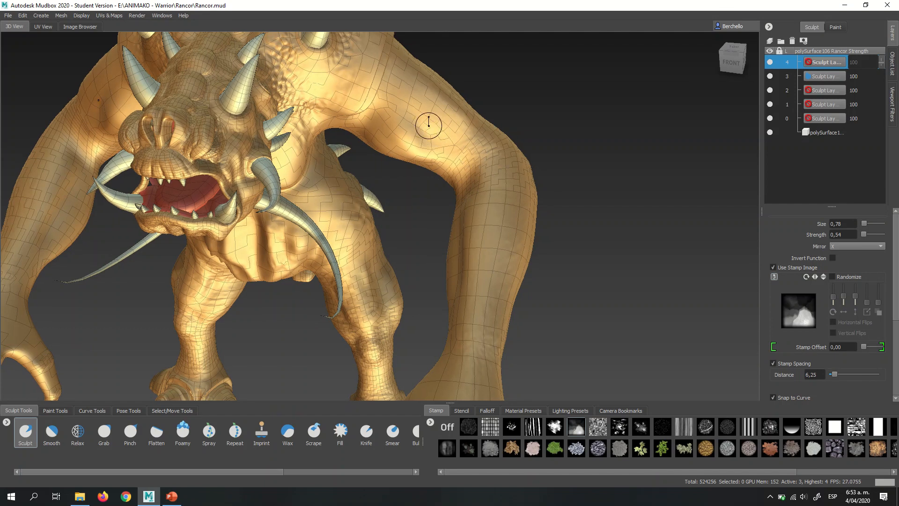
drag(428, 125, 430, 126)
drag(477, 161, 481, 253)
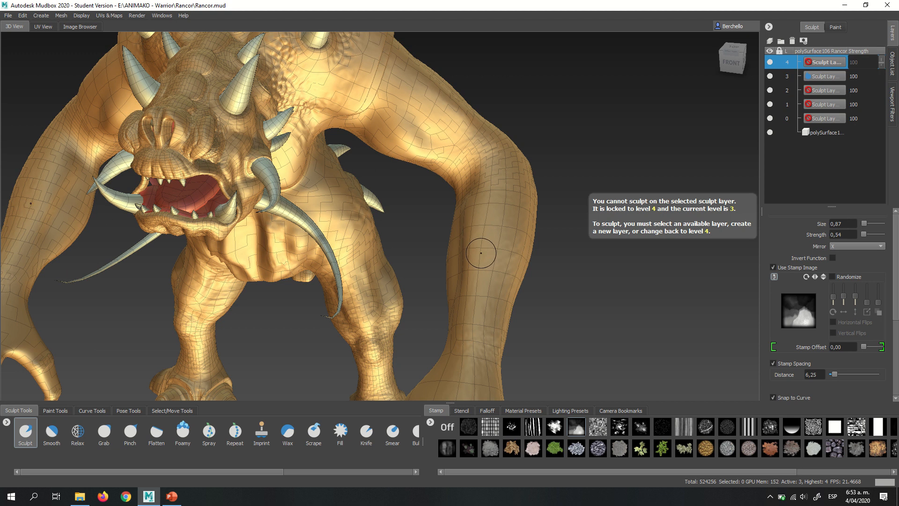
mouse_move(533, 265)
alt+middle_down()
mouse_move(560, 259)
mouse_move(537, 239)
alt+middle_up()
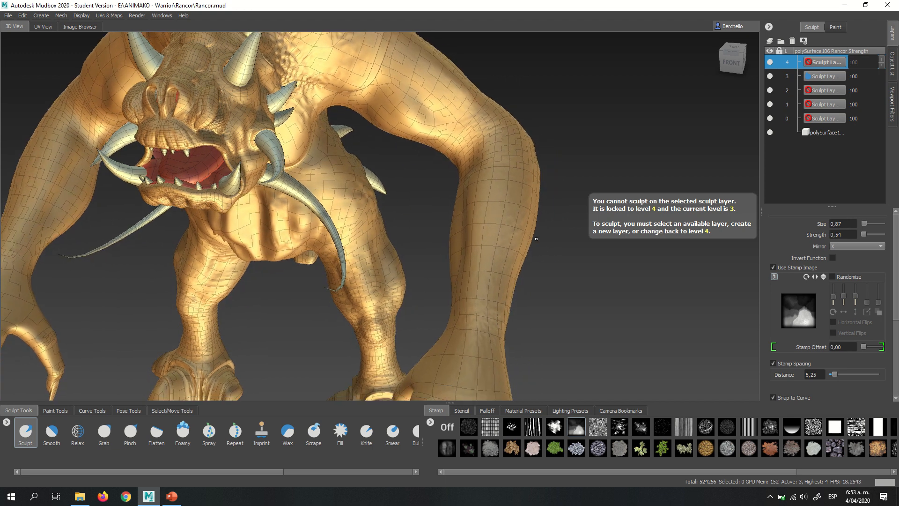
mouse_move(499, 229)
mouse_down()
mouse_move(500, 98)
mouse_move(499, 129)
mouse_up()
alt+right_drag(535, 209, 523, 215)
- Activate the level 3 sculpt layer and sculpt a raised vein from the upper arm down the forearm at strength 1.07
click(815, 76)
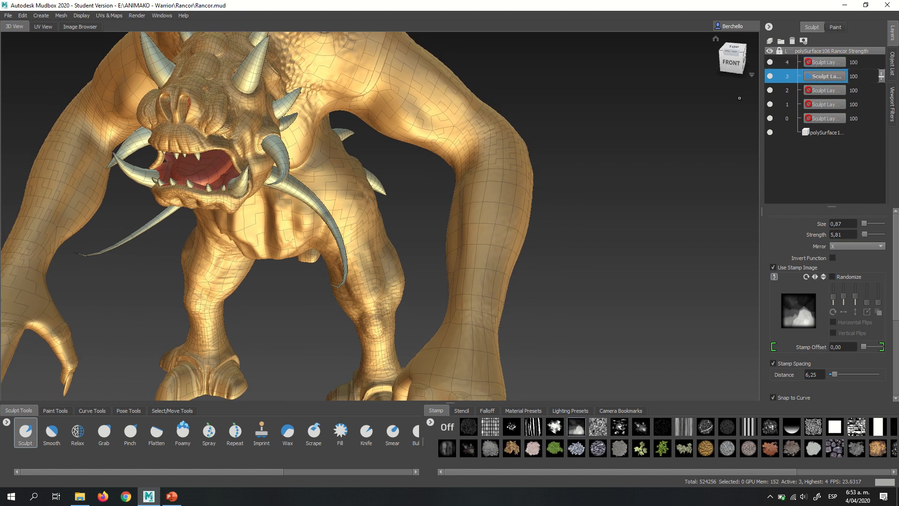
drag(474, 156, 472, 248)
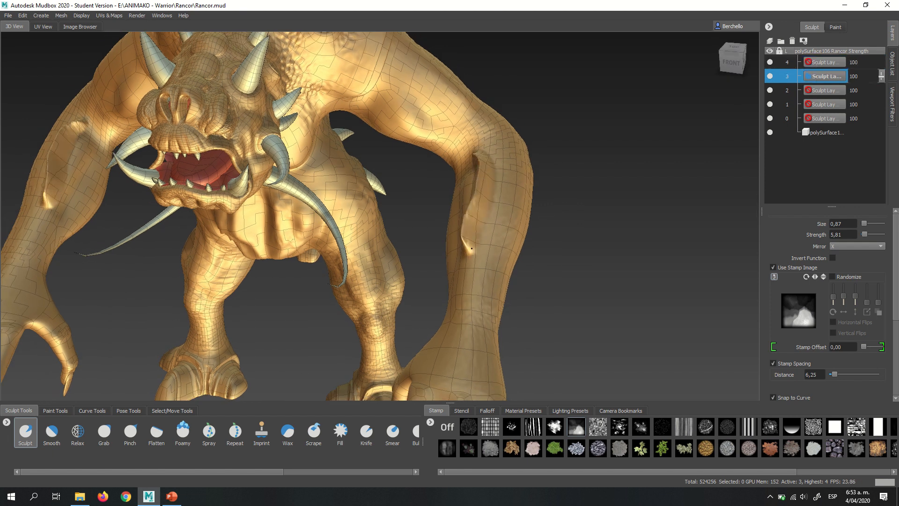
key(ctrl+z)
key(m)
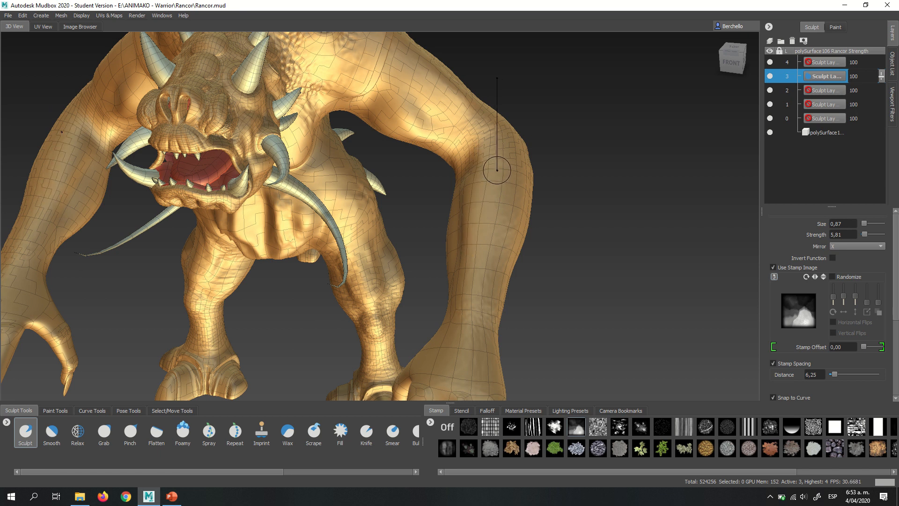
drag(501, 172, 501, 183)
mouse_move(388, 83)
mouse_down()
mouse_move(468, 126)
mouse_move(484, 145)
mouse_move(475, 219)
mouse_up()
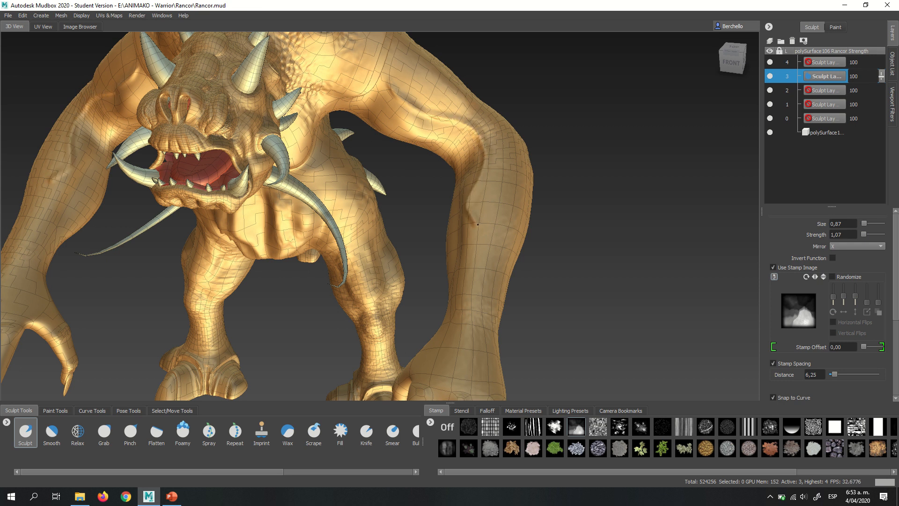
- Sculpt raised veins across the outer side of the upper arm and elbow
mouse_move(486, 172)
mouse_down()
mouse_move(487, 279)
mouse_move(375, 149)
mouse_up()
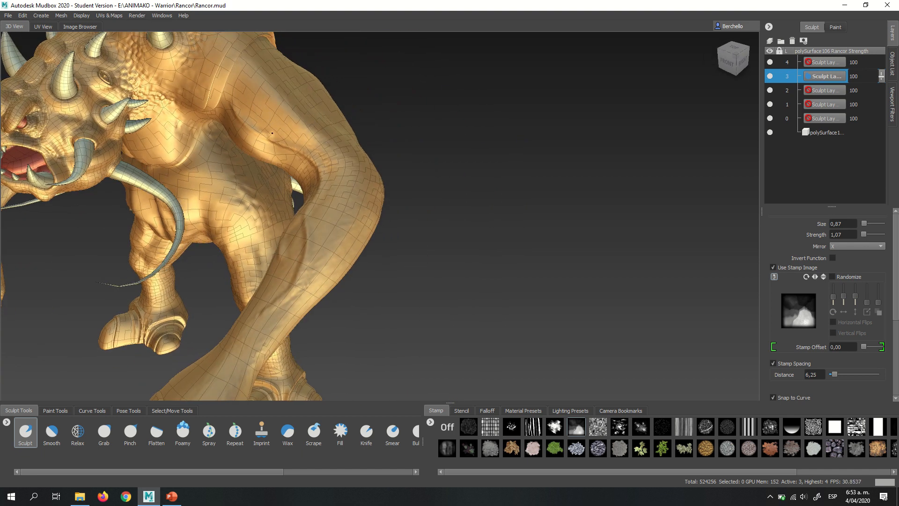
drag(272, 133, 309, 126)
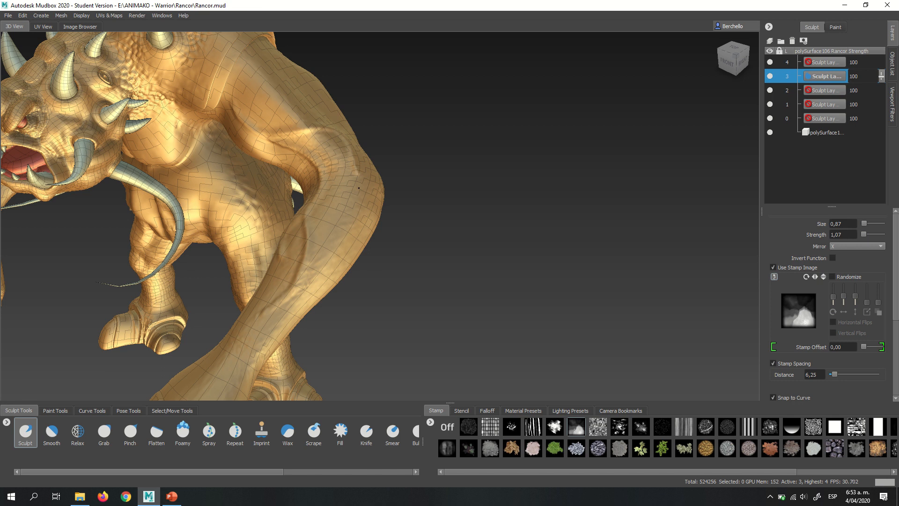
mouse_move(358, 188)
alt+mouse_down()
mouse_move(277, 199)
mouse_move(183, 271)
mouse_move(187, 187)
alt+mouse_up()
alt+middle_drag(210, 175, 364, 229)
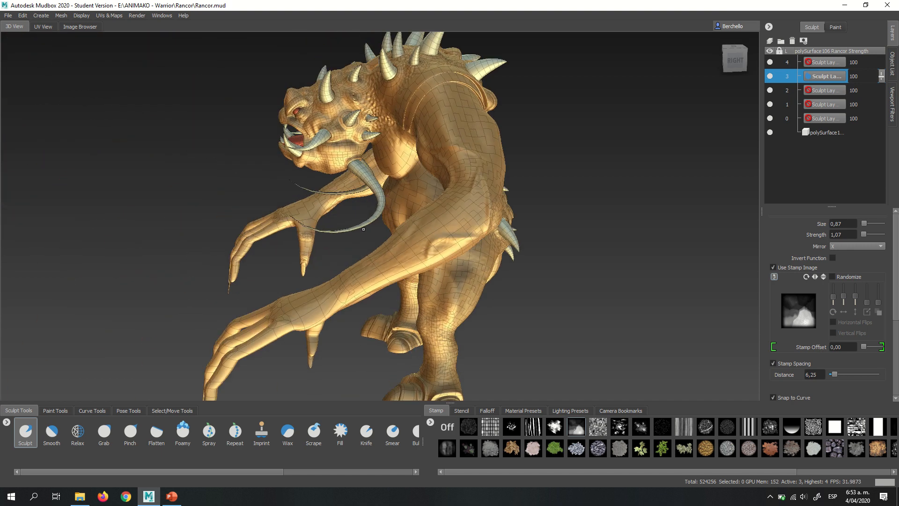
- Sculpt raised veins along the underside of the upper arm
alt+drag(363, 229, 459, 102)
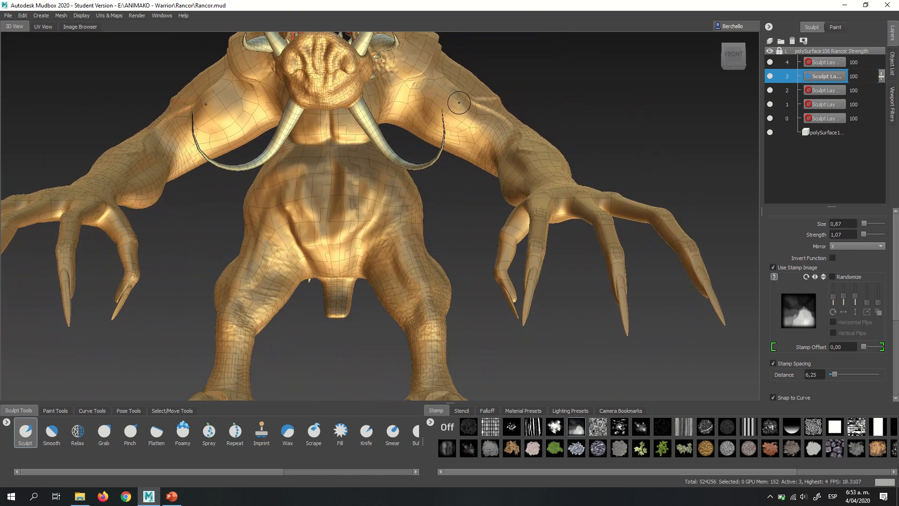
alt+right_drag(411, 96, 481, 170)
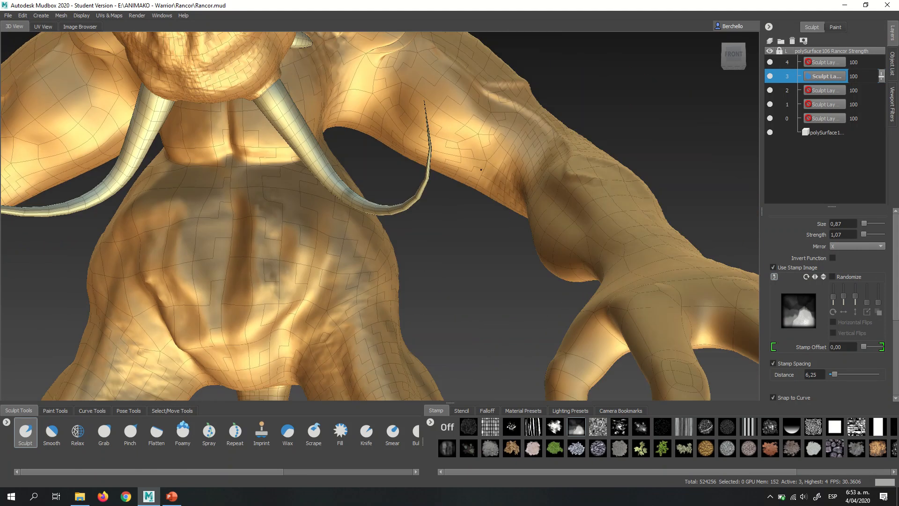
mouse_move(481, 169)
alt+mouse_down()
mouse_move(417, 146)
mouse_move(323, 182)
mouse_move(446, 294)
alt+mouse_up()
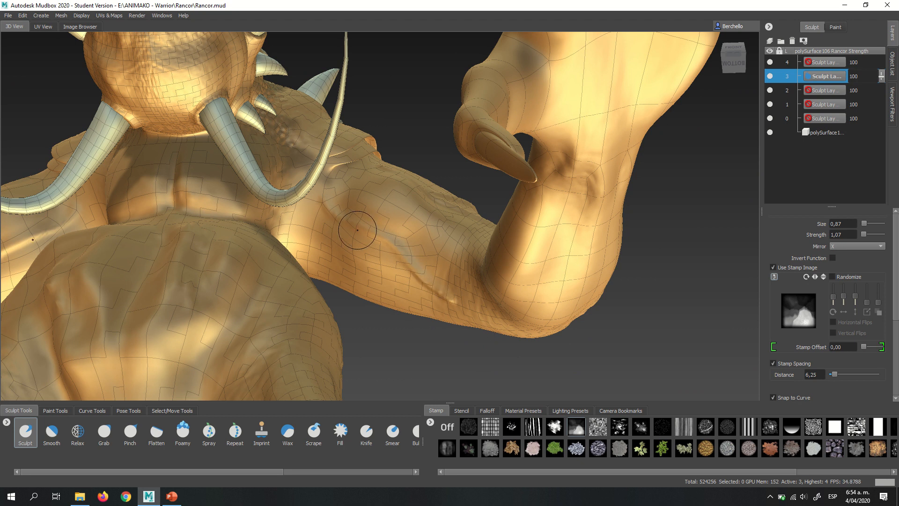
mouse_move(365, 232)
mouse_down()
mouse_move(382, 289)
mouse_move(399, 306)
mouse_up()
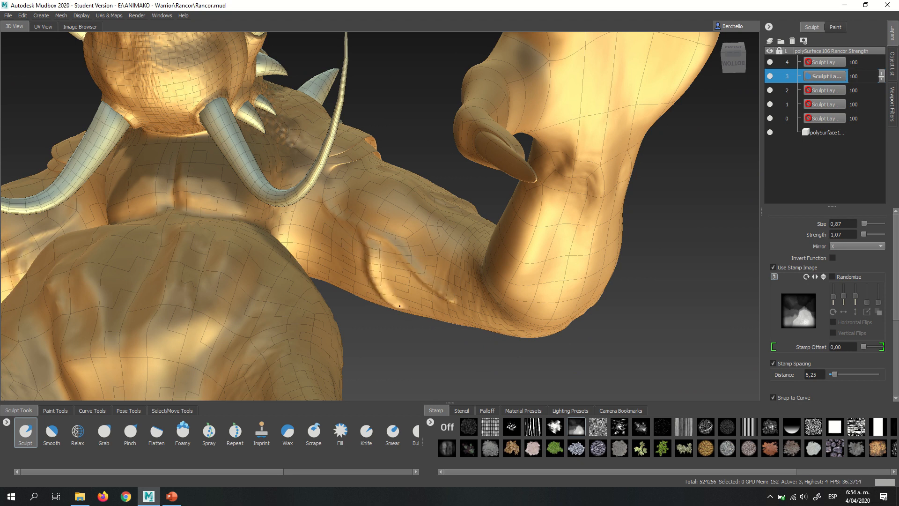
- Sculpt raised ridges along the front of the forearm and across the back of the hand
alt+right_drag(409, 286, 387, 202)
alt+drag(398, 173, 386, 250)
alt+middle_drag(426, 295, 406, 200)
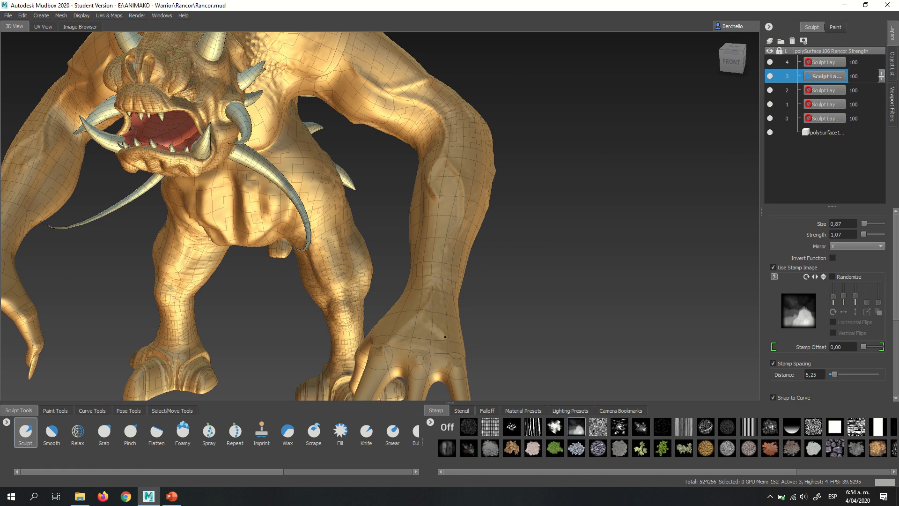
alt+right_drag(478, 188, 458, 181)
alt+middle_drag(465, 236, 448, 181)
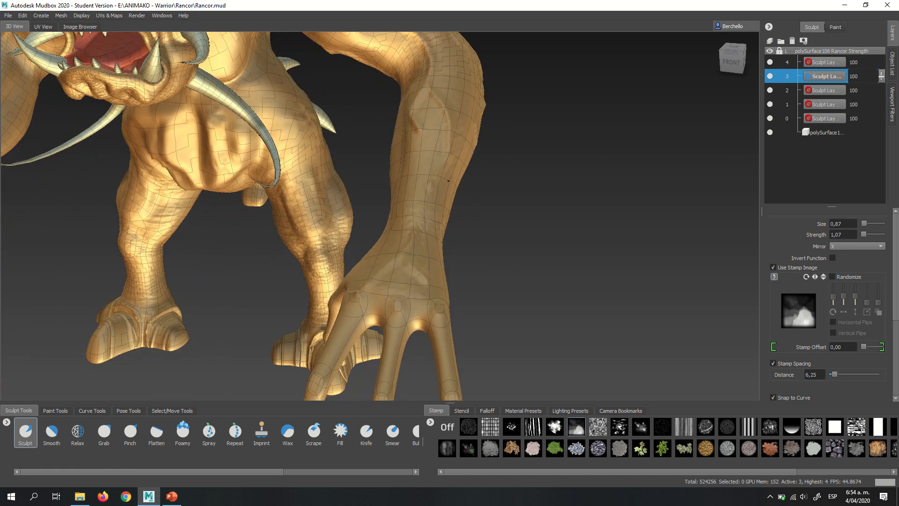
alt+drag(448, 181, 453, 202)
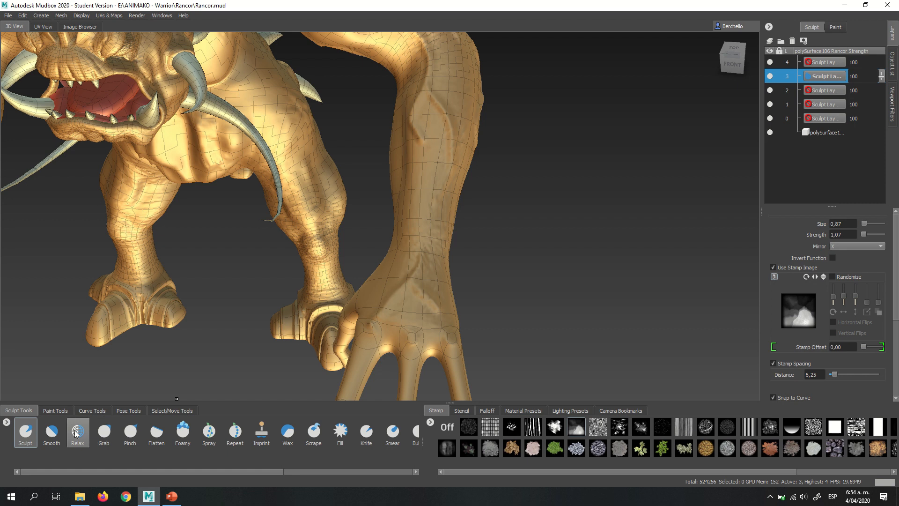
- Soften the new ridges on the forearm and hand with the Smooth brush enlarged to size 1.49
click(51, 431)
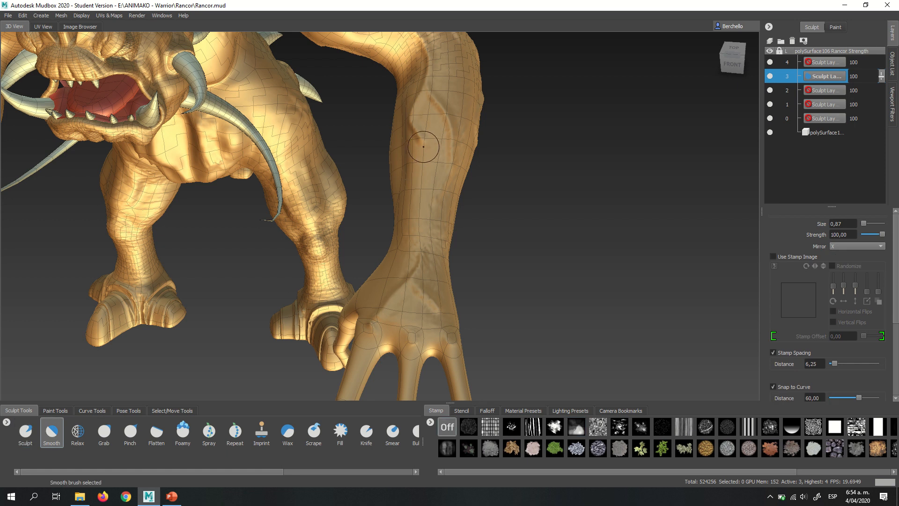
mouse_move(416, 138)
mouse_down()
mouse_move(418, 152)
mouse_move(431, 148)
mouse_up()
key(b)
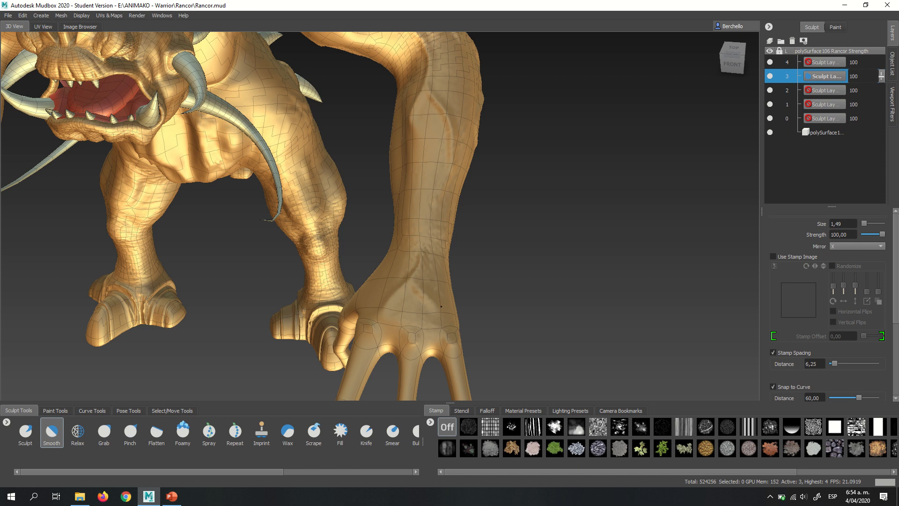
mouse_move(440, 306)
alt+mouse_down()
mouse_move(417, 201)
mouse_move(400, 211)
mouse_move(348, 168)
mouse_move(443, 293)
mouse_move(428, 262)
mouse_move(389, 237)
mouse_move(393, 215)
alt+mouse_up()
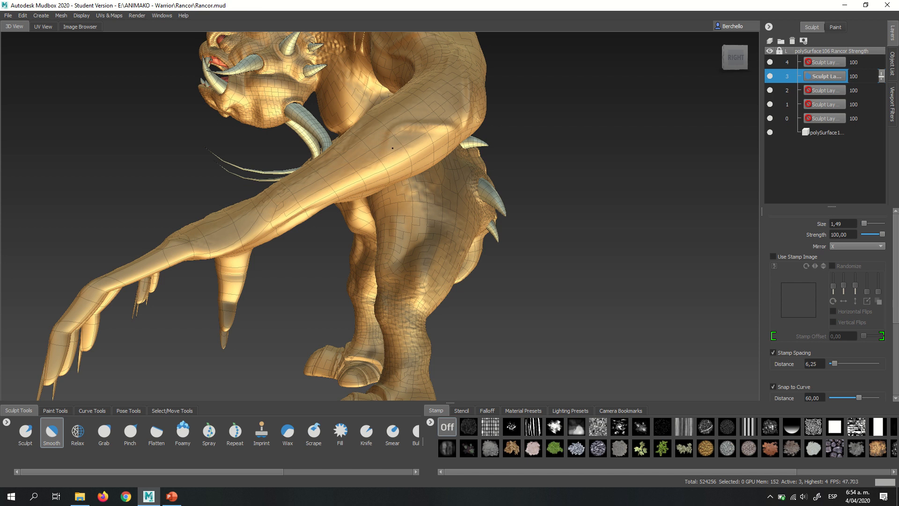
mouse_move(393, 150)
alt+mouse_down()
mouse_move(449, 186)
mouse_move(384, 156)
alt+mouse_up()
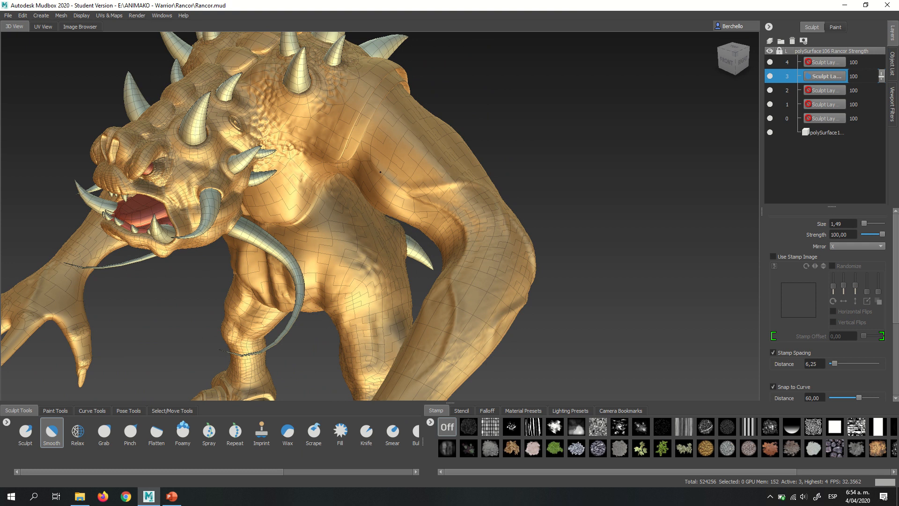
- Sculpt raised veins down the front of the thighs with the Sculpt brush reduced to size 0.31
scroll(377, 172, down, 5)
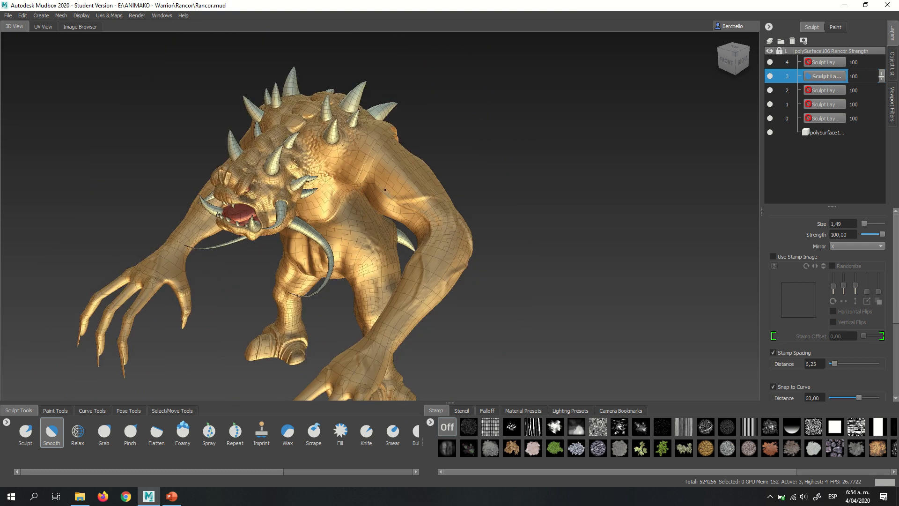
alt+drag(377, 172, 447, 168)
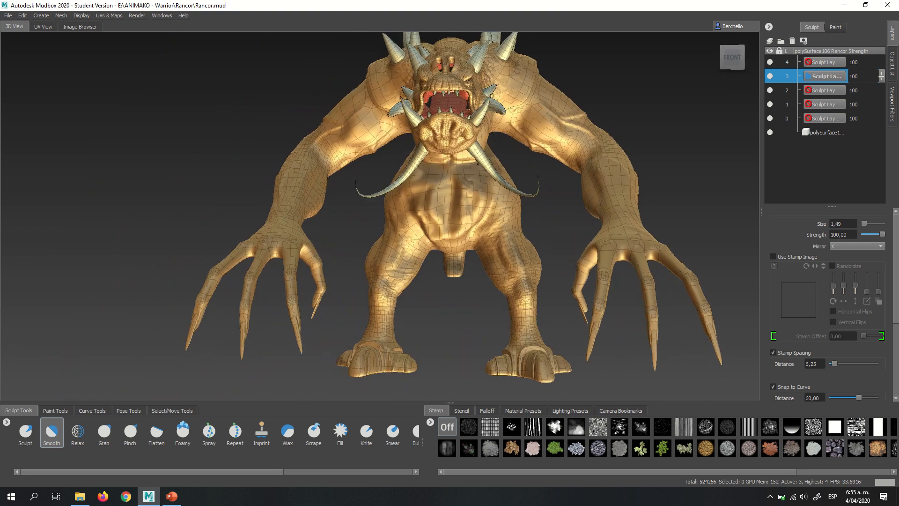
alt+right_drag(448, 167, 571, 204)
alt+middle_drag(572, 205, 476, 158)
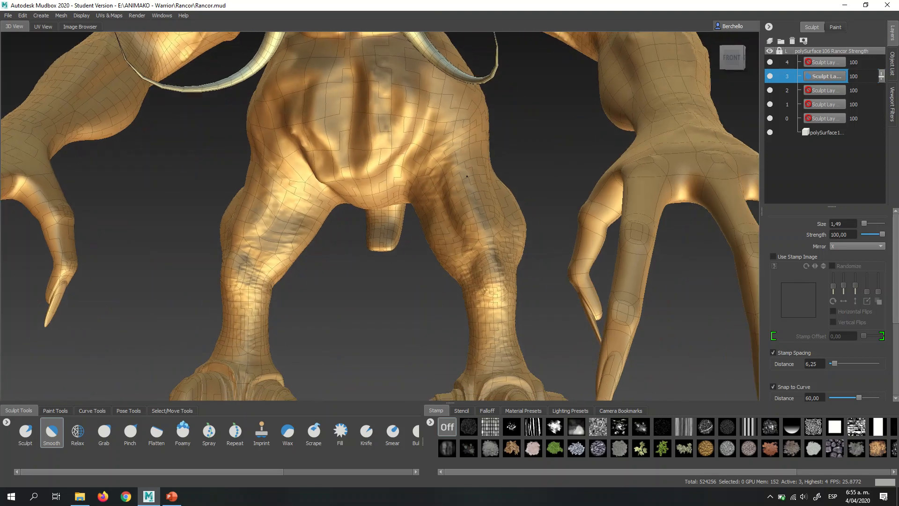
alt+right_drag(476, 159, 501, 190)
alt+drag(502, 192, 510, 192)
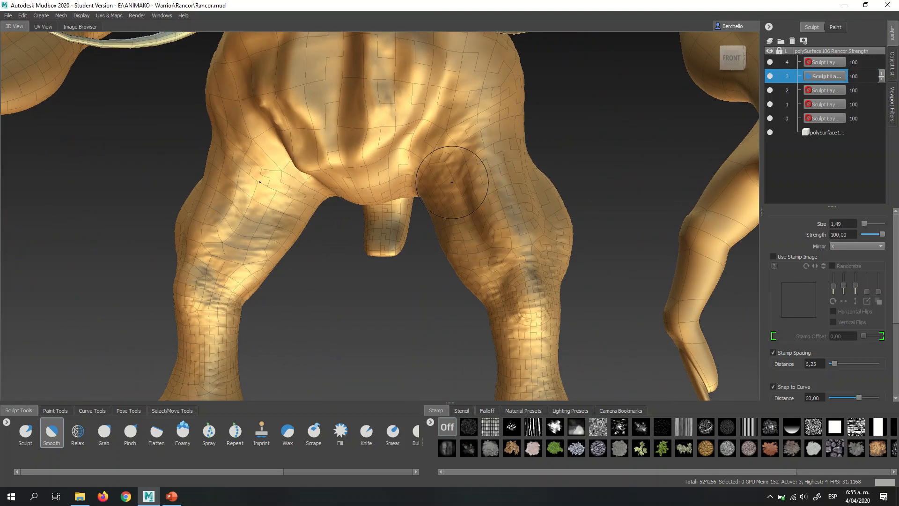
click(36, 432)
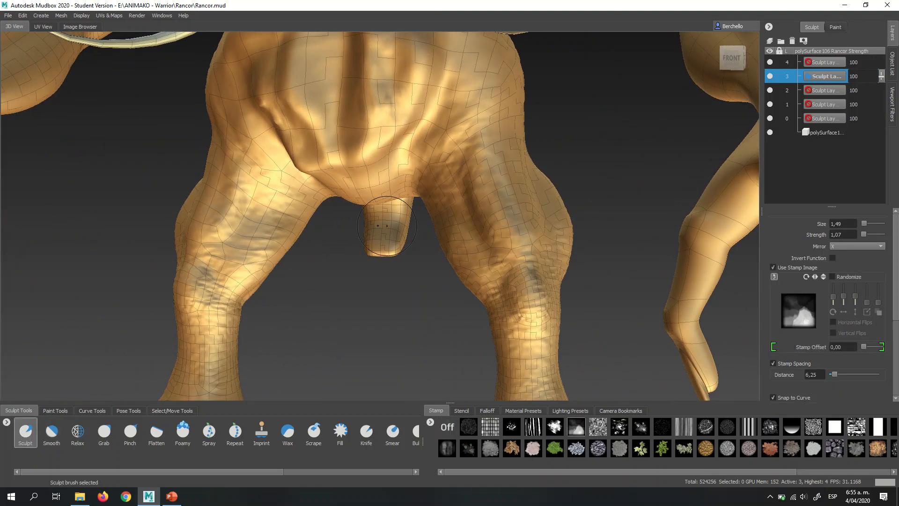
key(b)
mouse_move(512, 158)
mouse_down()
mouse_move(489, 158)
mouse_move(489, 146)
mouse_move(465, 140)
mouse_up()
mouse_move(464, 99)
mouse_down()
mouse_move(506, 202)
mouse_move(506, 262)
mouse_up()
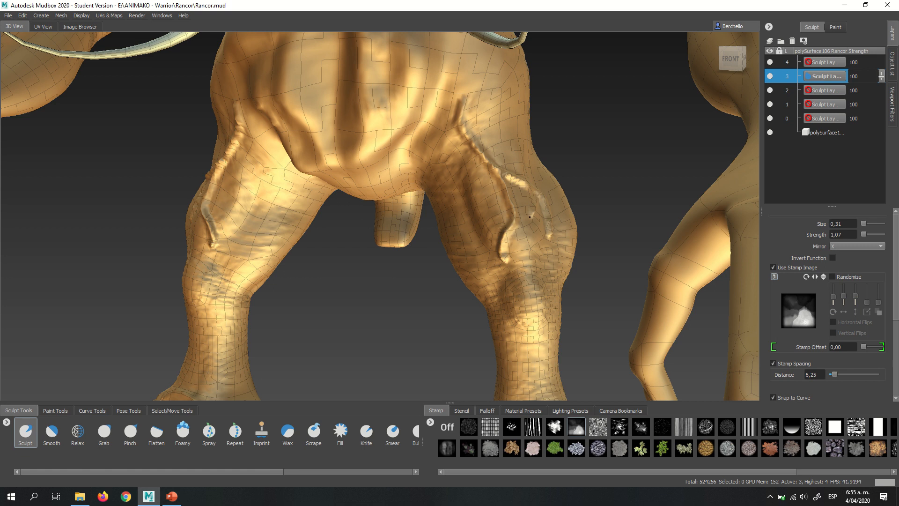
- Sculpt raised veins across the outer knees and down the inner thighs, mirrored on both legs
drag(529, 216, 560, 298)
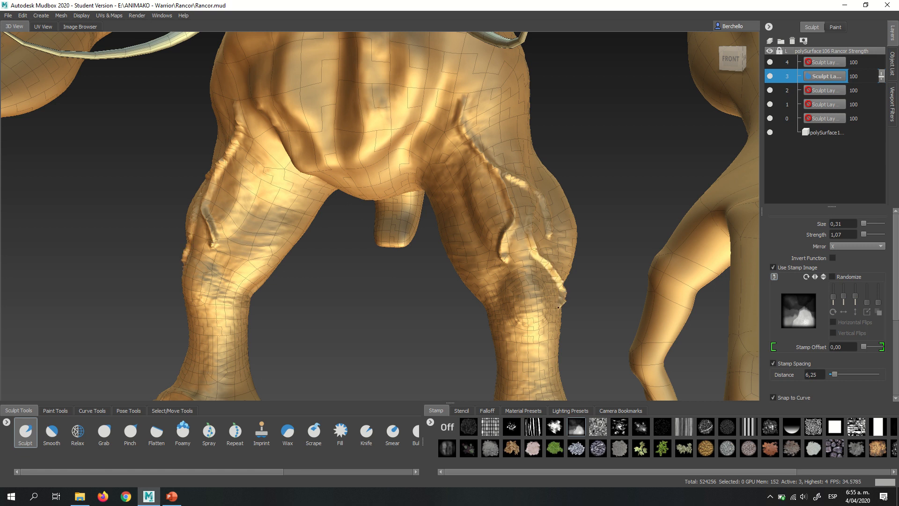
mouse_move(482, 206)
alt+mouse_down()
mouse_move(501, 201)
mouse_move(449, 197)
mouse_move(489, 193)
alt+mouse_up()
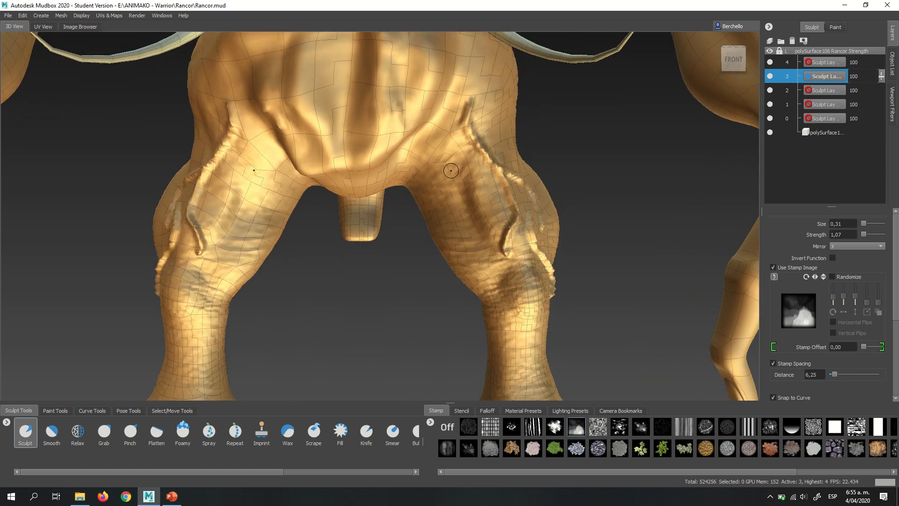
mouse_move(439, 157)
mouse_down()
mouse_move(441, 213)
mouse_move(480, 283)
mouse_up()
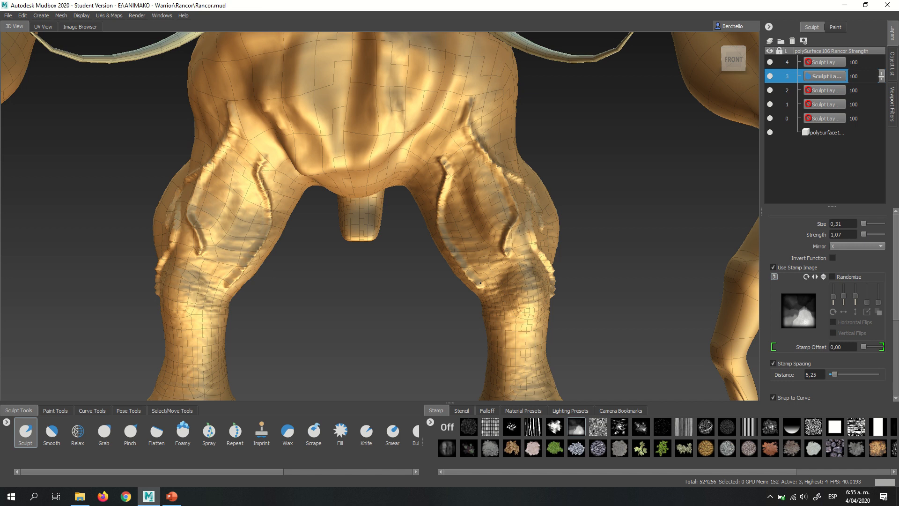
- Sculpt raised veins down the outer sides and back of the thighs
alt+drag(510, 206, 534, 197)
alt+middle_drag(534, 197, 544, 70)
alt+drag(569, 201, 312, 179)
alt+middle_drag(313, 179, 339, 239)
alt+right_drag(450, 220, 384, 178)
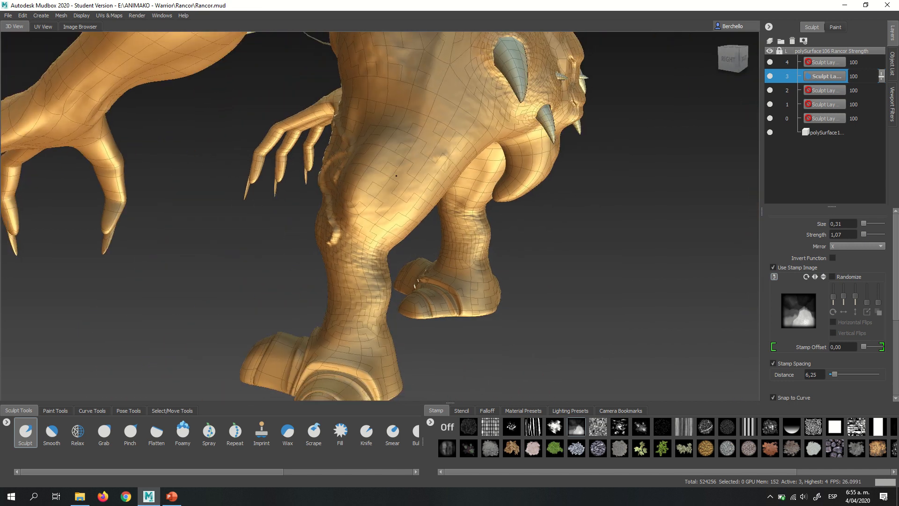
alt+drag(384, 177, 394, 169)
mouse_move(436, 92)
mouse_down()
mouse_move(413, 152)
mouse_move(360, 208)
mouse_move(358, 191)
mouse_up()
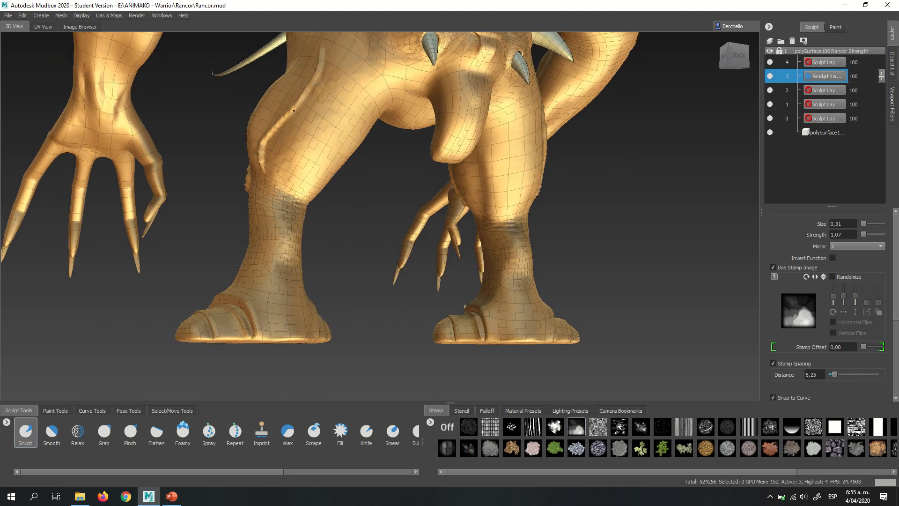
- Sculpt branching raised veins down the back of the lower legs towards the ankles
mouse_move(293, 135)
mouse_down()
mouse_move(304, 209)
mouse_move(275, 208)
mouse_move(239, 190)
mouse_move(255, 210)
mouse_move(252, 280)
mouse_move(308, 192)
mouse_move(334, 207)
mouse_move(330, 162)
mouse_up()
alt+right_drag(330, 162, 323, 197)
alt+middle_drag(323, 197, 389, 161)
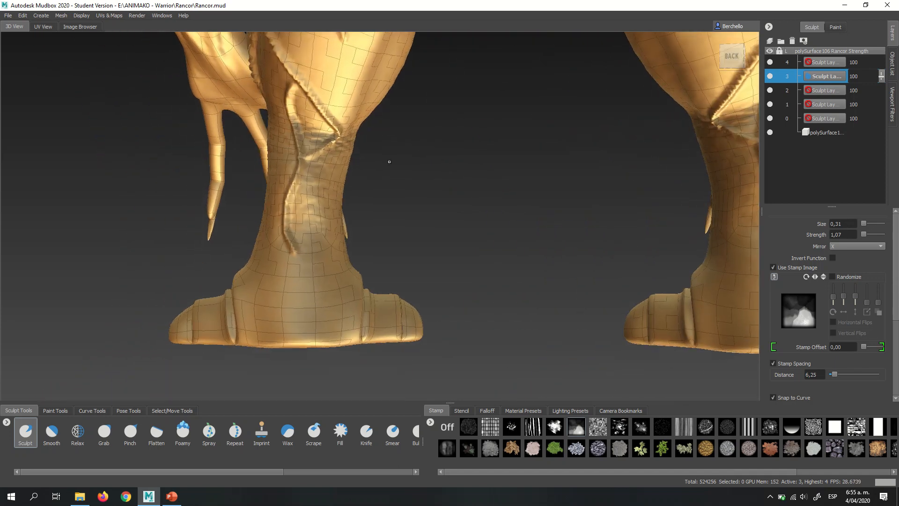
alt+drag(389, 161, 403, 170)
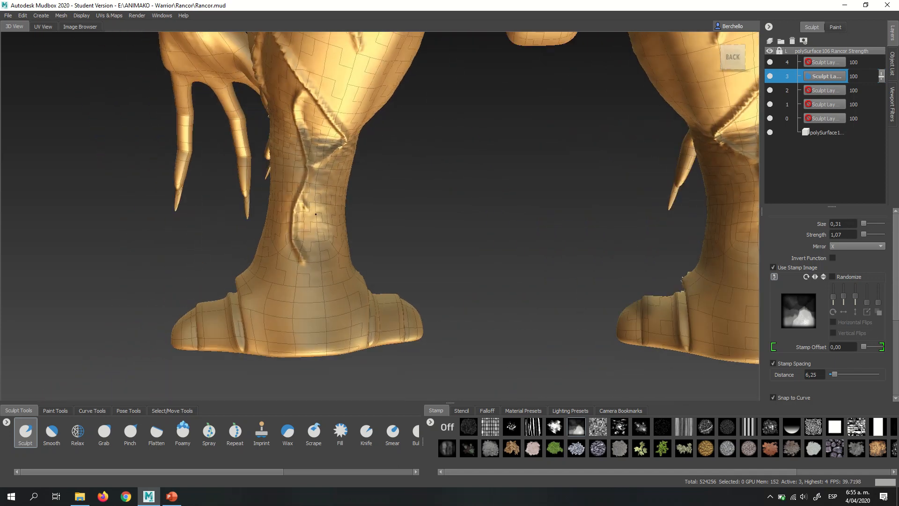
mouse_move(315, 214)
mouse_down()
mouse_move(347, 237)
mouse_move(326, 253)
mouse_move(271, 250)
mouse_move(308, 252)
mouse_move(302, 281)
mouse_up()
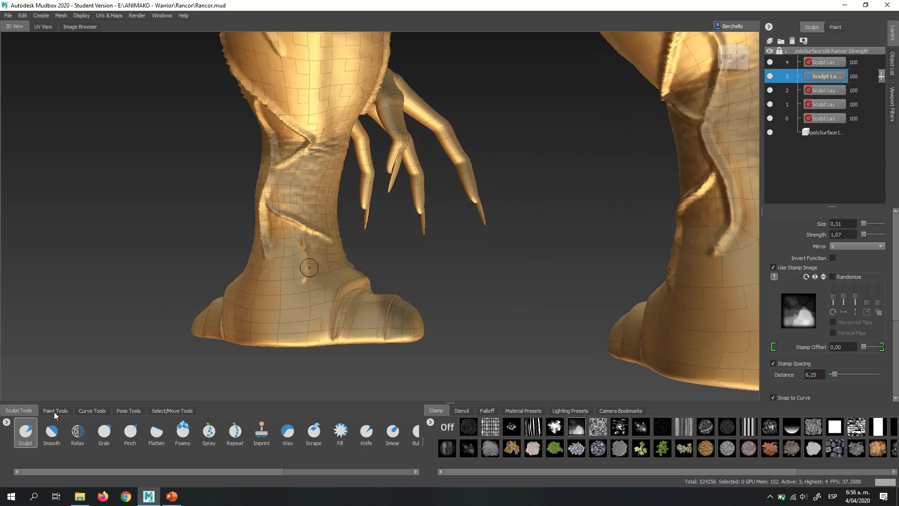
- Soften the veins on the back of the lower legs with the Smooth brush at size 0.89
click(51, 431)
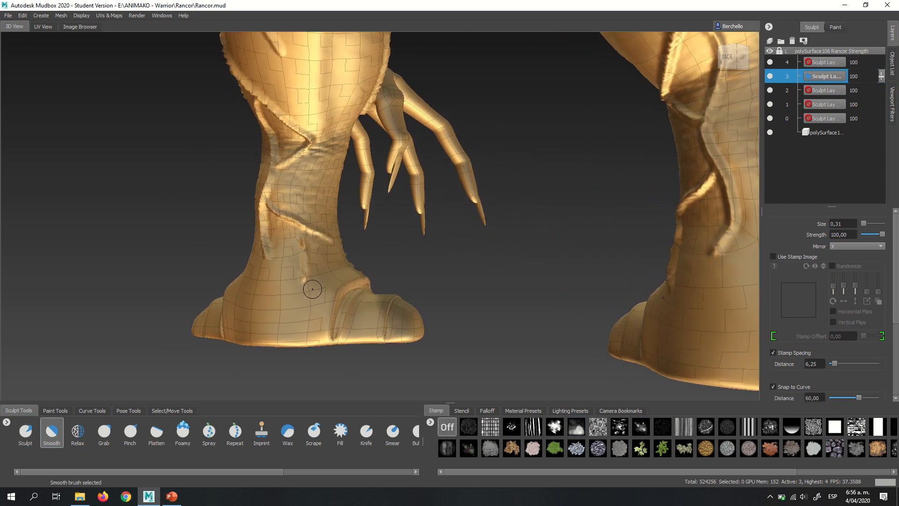
key(b)
mouse_move(303, 286)
mouse_down()
mouse_move(322, 286)
mouse_move(305, 275)
mouse_up()
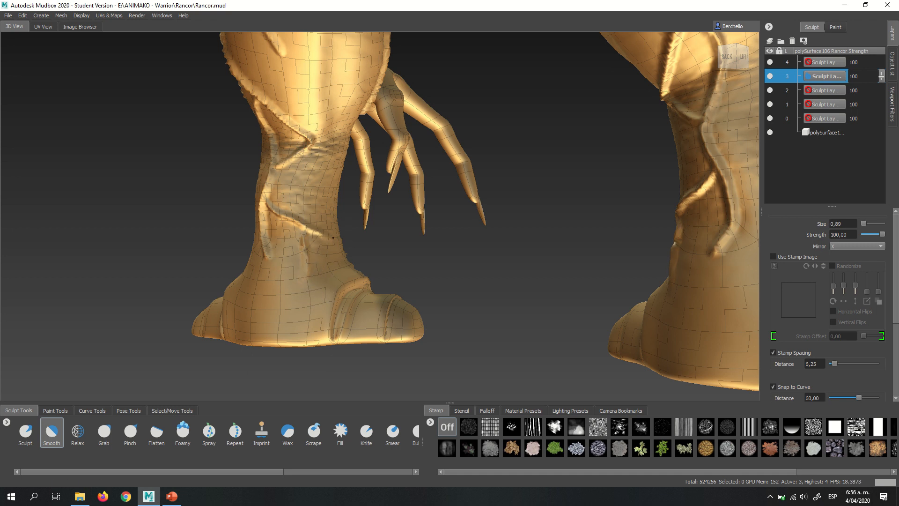
alt+drag(333, 238, 277, 296)
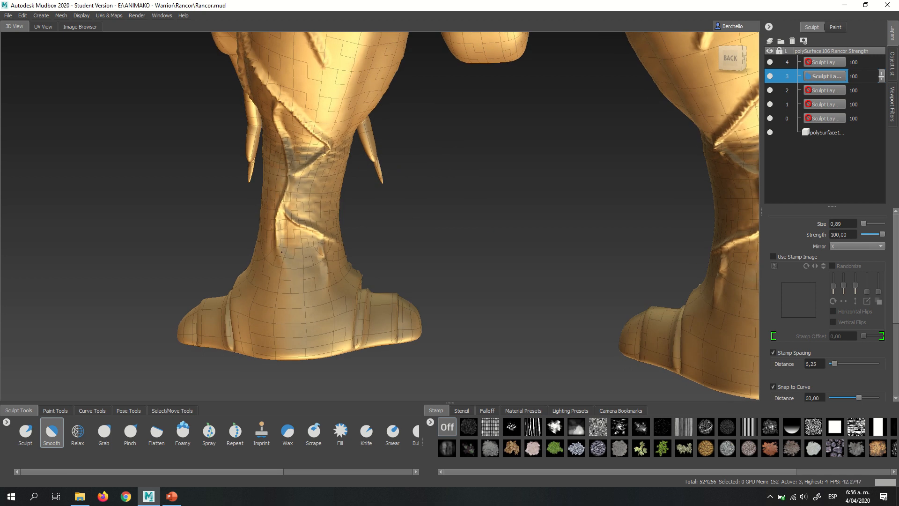
mouse_move(330, 142)
mouse_down()
mouse_move(325, 159)
mouse_move(255, 113)
mouse_move(264, 166)
mouse_move(369, 187)
mouse_move(367, 207)
mouse_move(368, 163)
mouse_move(363, 171)
mouse_move(359, 153)
mouse_move(367, 153)
mouse_move(355, 134)
mouse_move(425, 171)
mouse_up()
- Soften the veins around the knees and outer thighs with the Smooth brush enlarged to size 1.64
key(b)
alt+drag(399, 203, 446, 203)
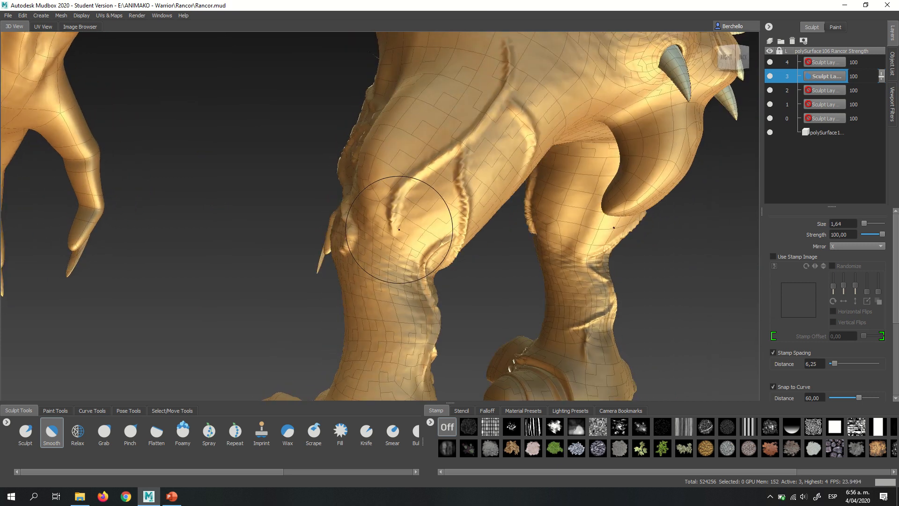
mouse_move(399, 229)
mouse_down()
mouse_move(397, 214)
mouse_move(404, 263)
mouse_up()
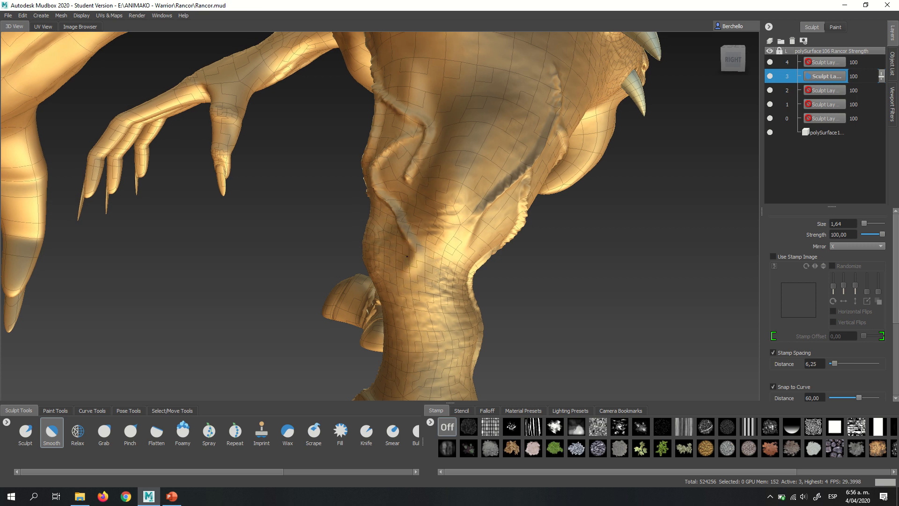
mouse_move(538, 161)
alt+mouse_down()
mouse_move(532, 91)
mouse_move(547, 90)
mouse_move(422, 207)
mouse_move(471, 176)
alt+mouse_up()
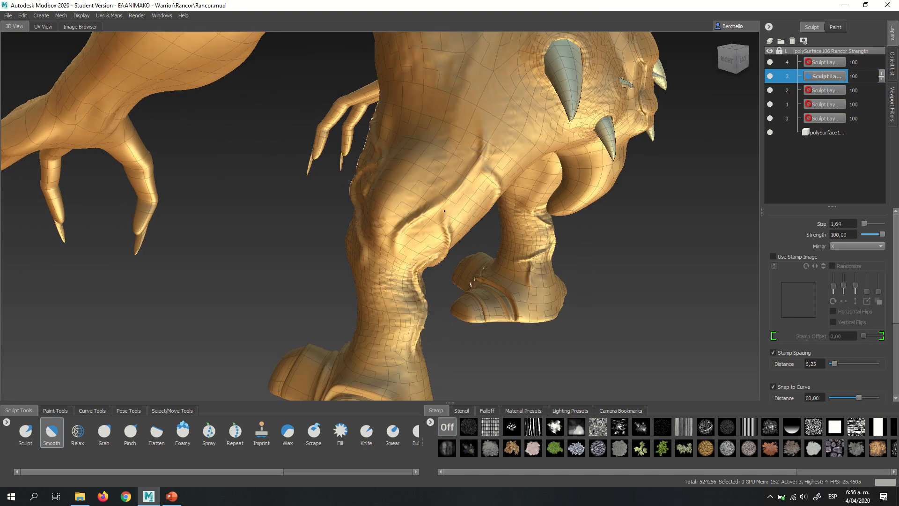
alt+drag(370, 176, 418, 177)
scroll(419, 176, up, 5)
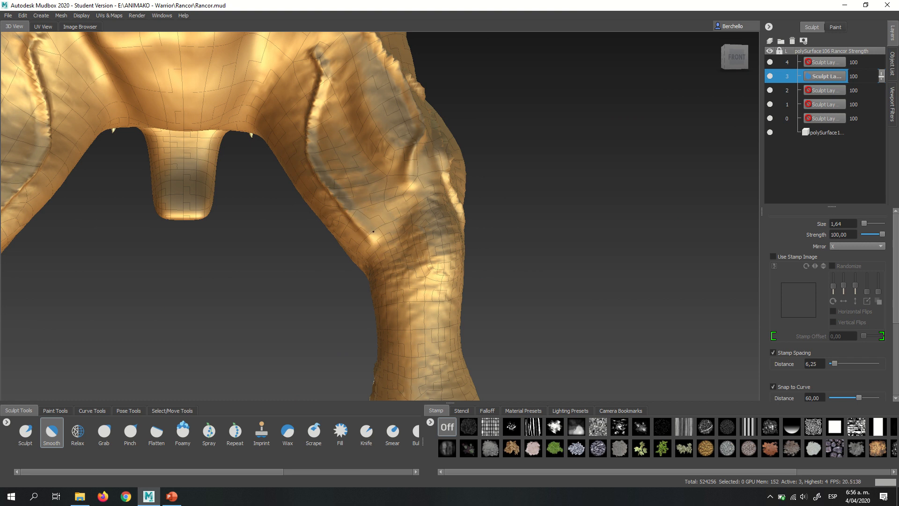
- Smooth the remaining veins on the back, front and inner sides of the thighs
alt+drag(510, 188, 478, 224)
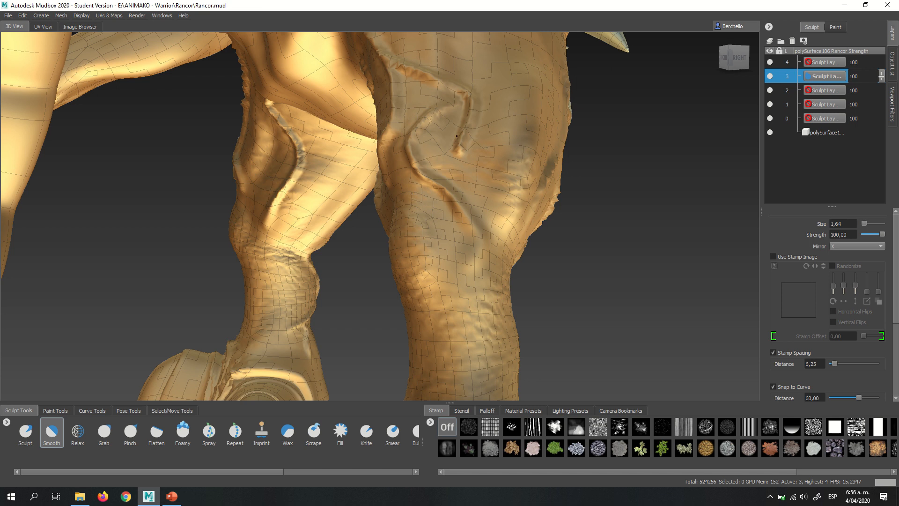
mouse_move(458, 140)
alt+mouse_down()
mouse_move(403, 183)
mouse_move(408, 150)
mouse_move(422, 139)
alt+mouse_up()
drag(439, 85, 427, 86)
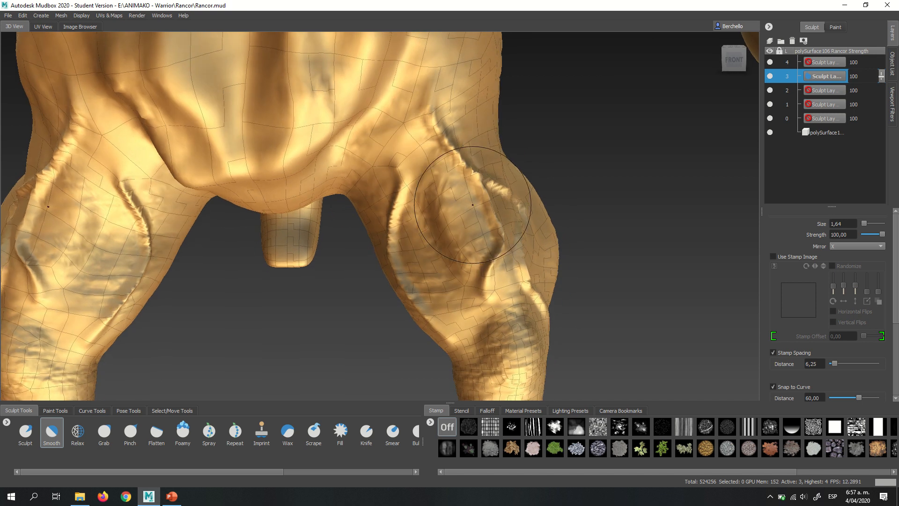
alt+drag(441, 244, 446, 261)
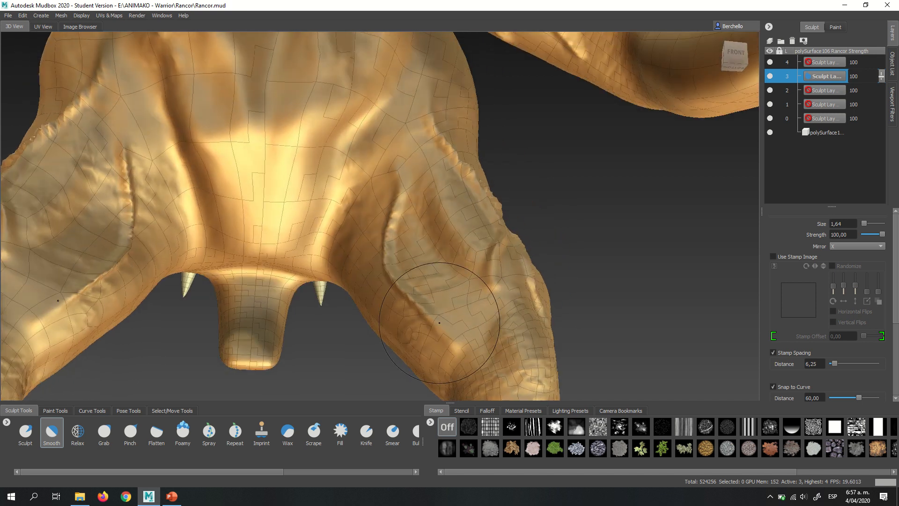
alt+right_drag(436, 318, 451, 194)
alt+drag(452, 194, 417, 189)
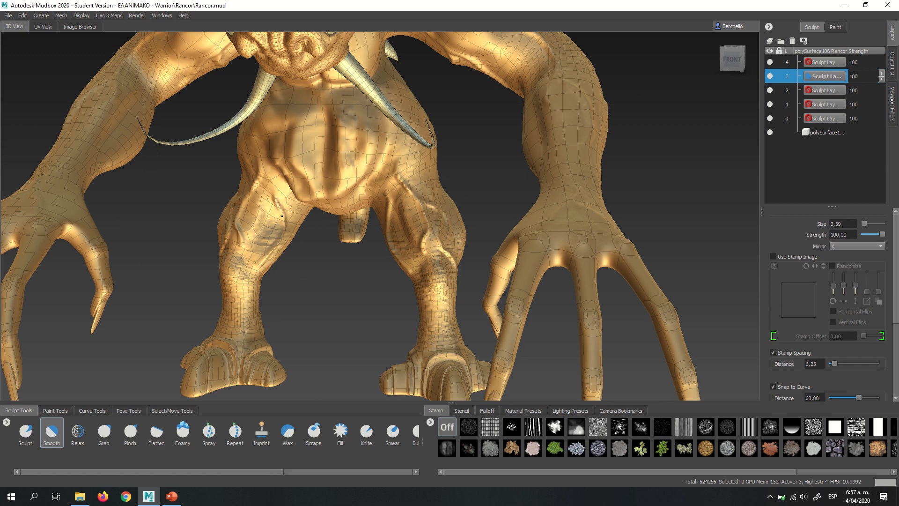
- Hide the wireframe overlay on the Rancor model
alt+right_drag(449, 210, 439, 141)
alt+drag(439, 141, 456, 165)
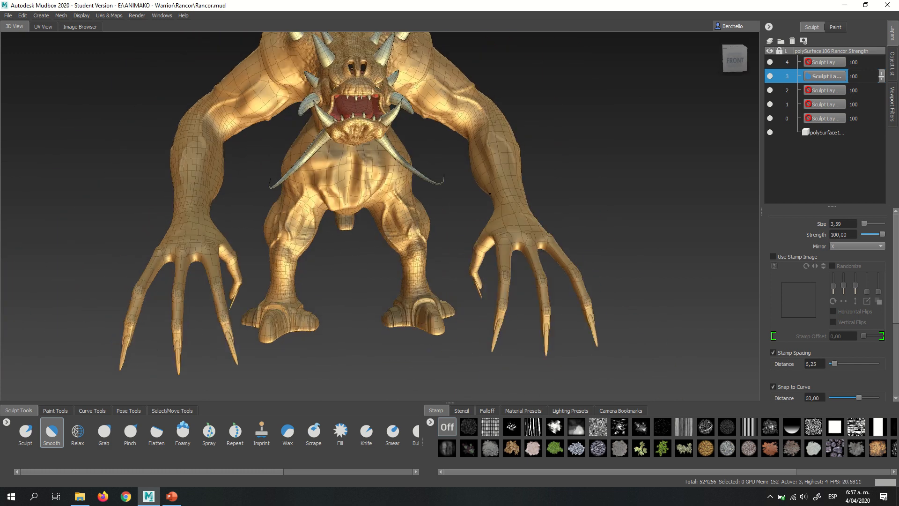
alt+middle_drag(457, 165, 484, 193)
alt+drag(484, 192, 411, 178)
alt+right_drag(411, 177, 423, 195)
alt+drag(422, 195, 399, 166)
alt+right_drag(399, 166, 443, 151)
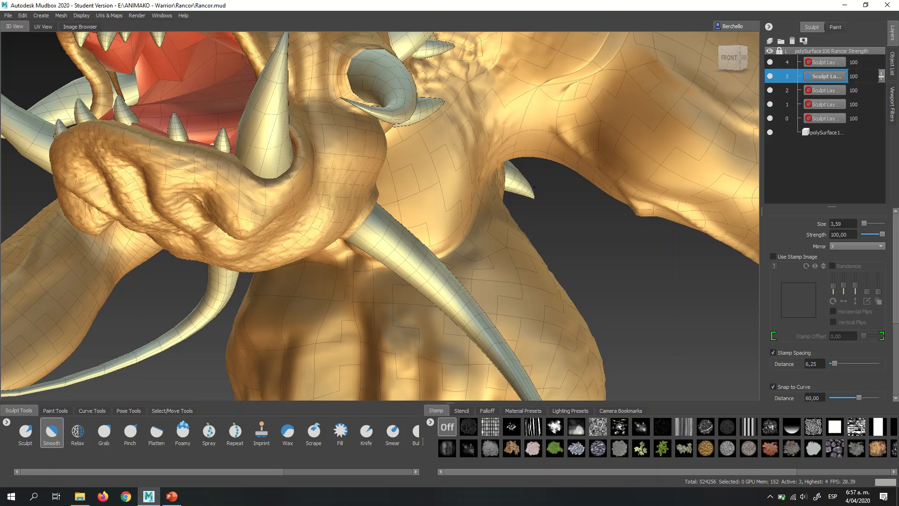
key(w)
- Examine the Rancor's head, arms, torso and legs from the front and both sides without the wireframe
alt+middle_drag(337, 89, 455, 223)
alt+drag(455, 223, 401, 230)
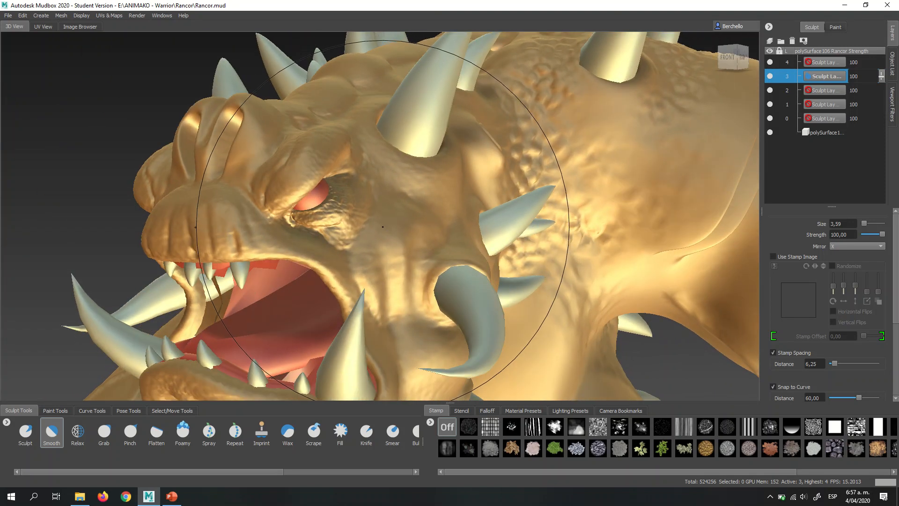
mouse_move(457, 192)
alt+mouse_down()
mouse_move(402, 212)
mouse_move(406, 236)
alt+mouse_up()
alt+middle_drag(466, 162, 445, 42)
alt+right_drag(445, 159, 394, 172)
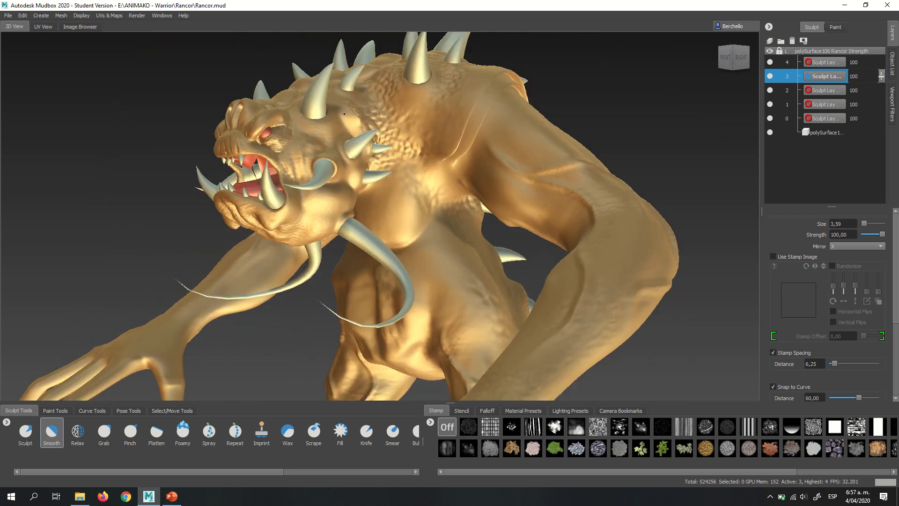
alt+middle_drag(392, 171, 374, 85)
alt+drag(363, 110, 431, 135)
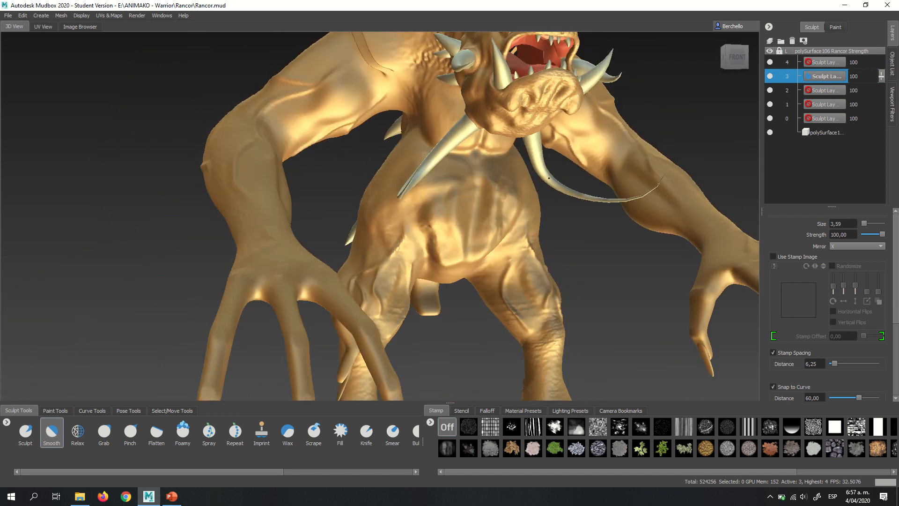
alt+right_drag(423, 146, 353, 164)
alt+drag(353, 164, 473, 182)
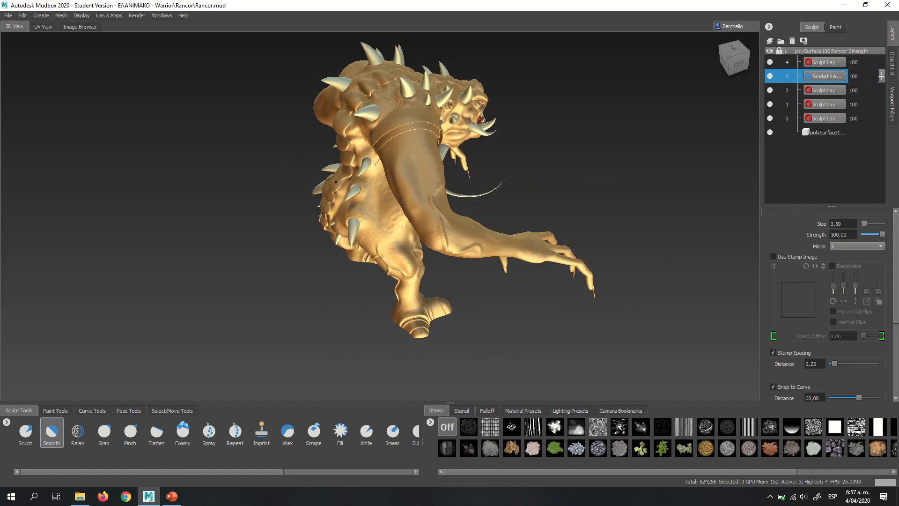
alt+right_drag(336, 182, 377, 175)
alt+drag(220, 180, 559, 181)
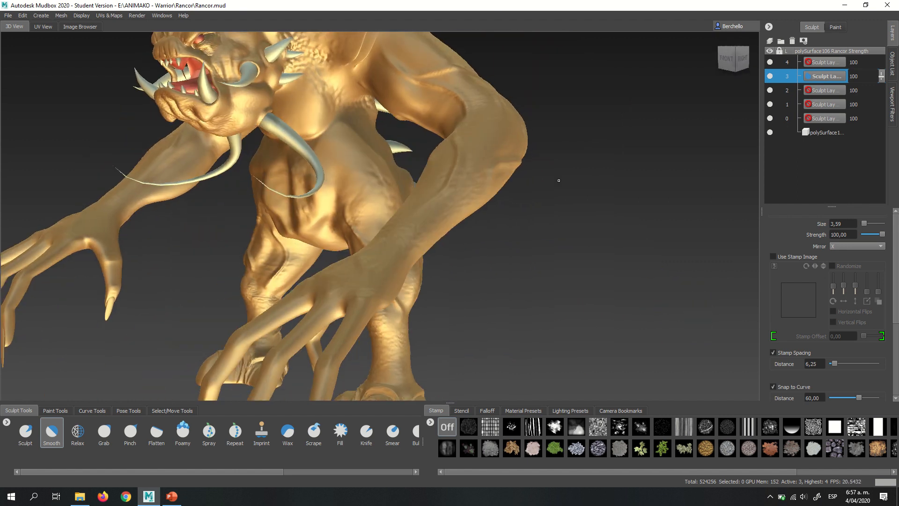
alt+right_drag(559, 180, 342, 181)
alt+drag(342, 181, 406, 179)
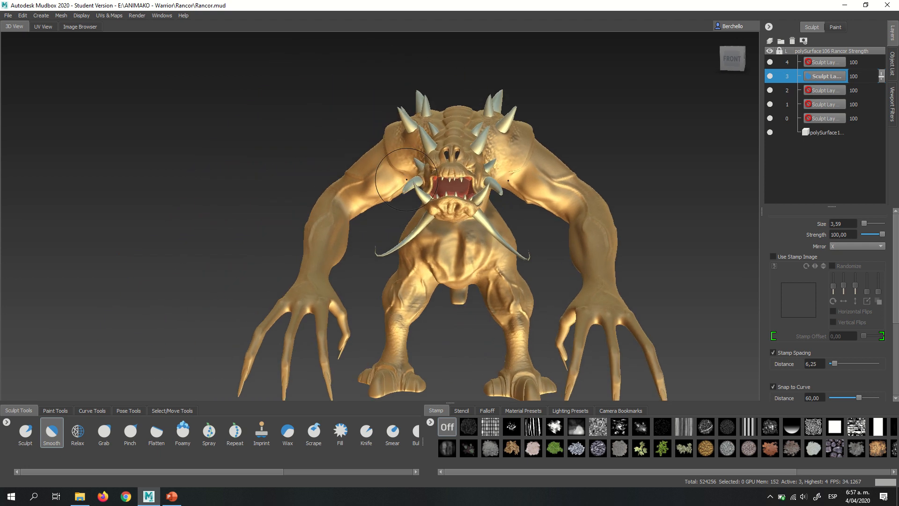
alt+right_drag(406, 180, 569, 166)
alt+middle_drag(623, 145, 489, 199)
alt+drag(489, 199, 424, 190)
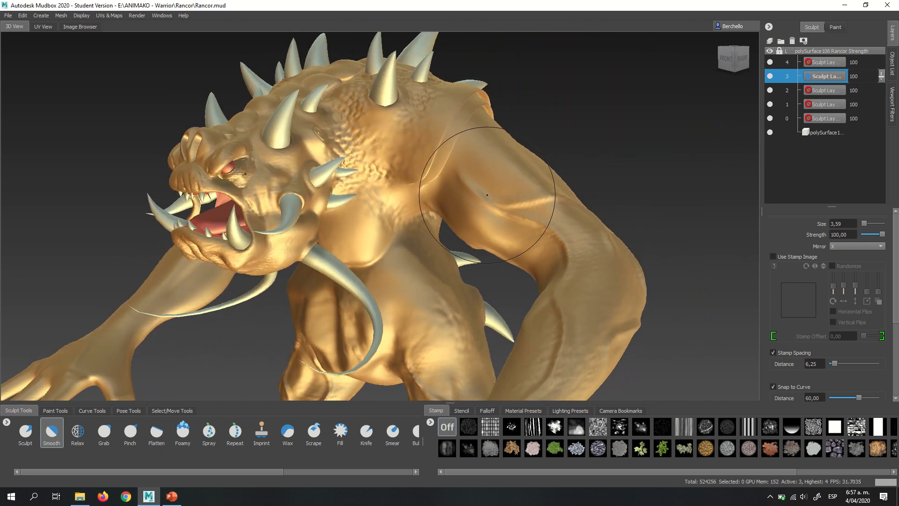